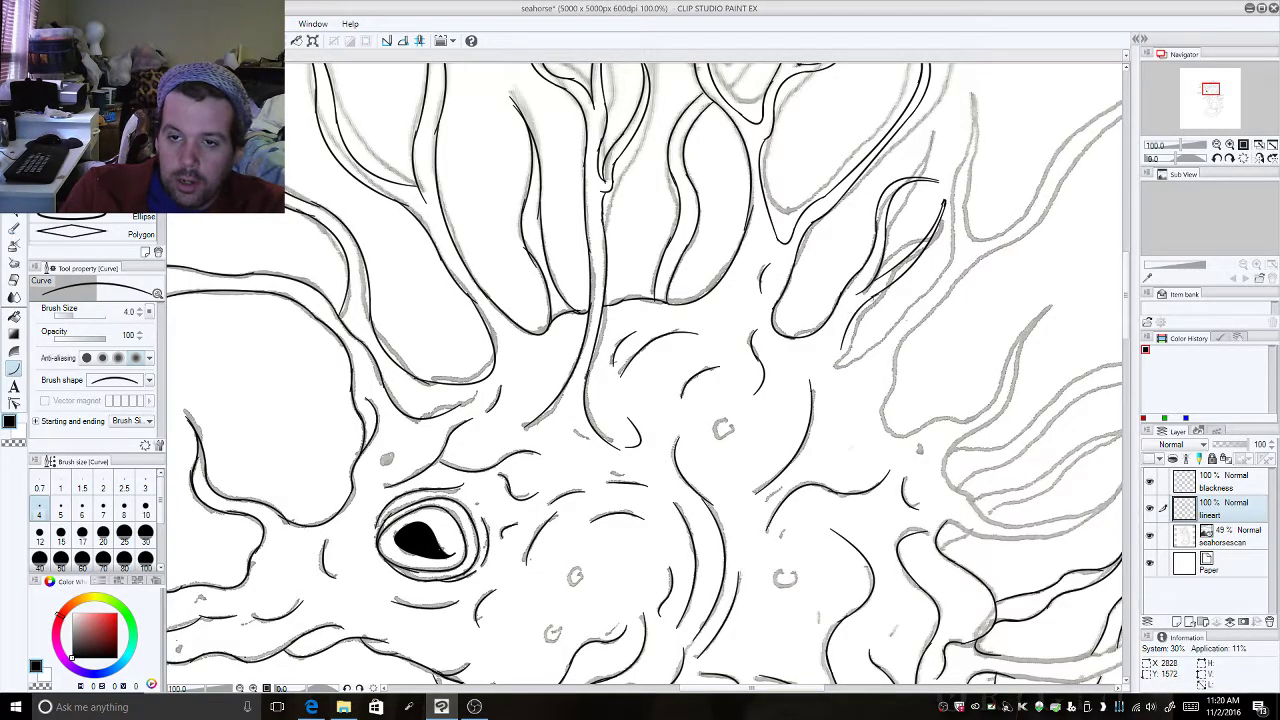
Step: Zoom the Navigator out to see the whole seahorse, then back in on its head
click(1217, 145)
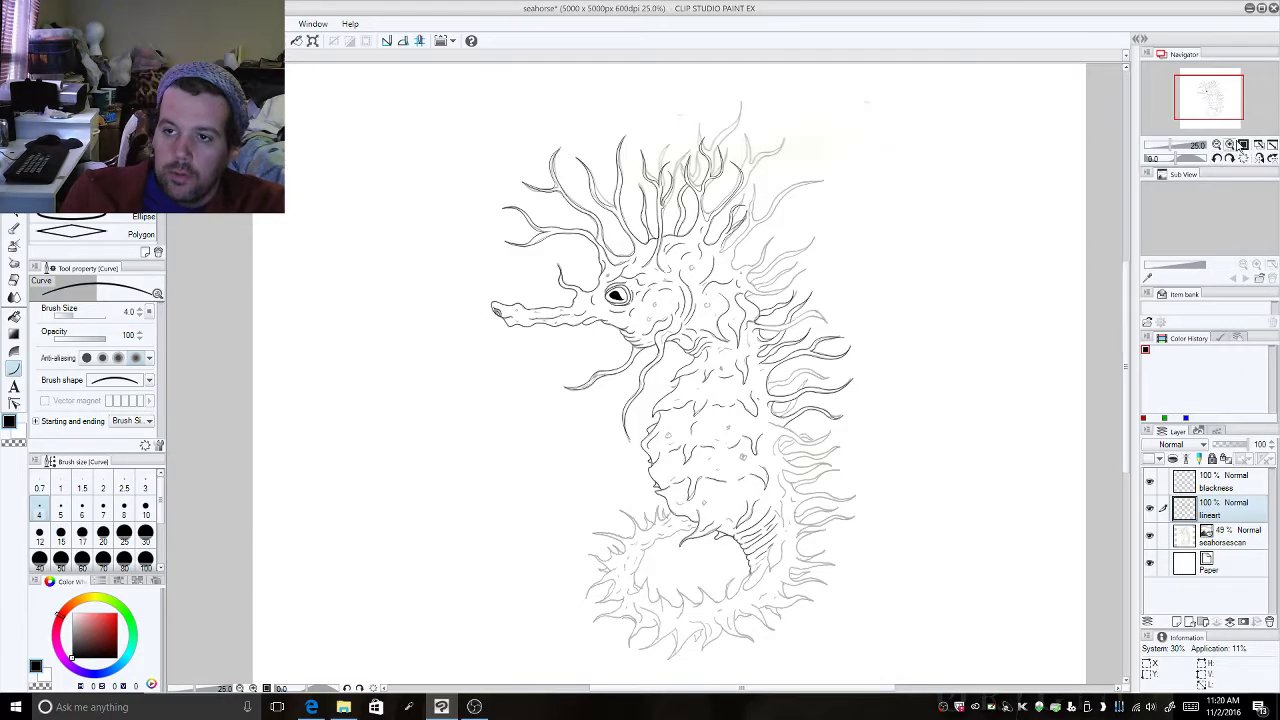
click(1230, 145)
click(1230, 145)
click(1230, 145)
Step: Pan to the head's upper right and draw bent curves out from the branch tip
drag(1213, 98, 1221, 92)
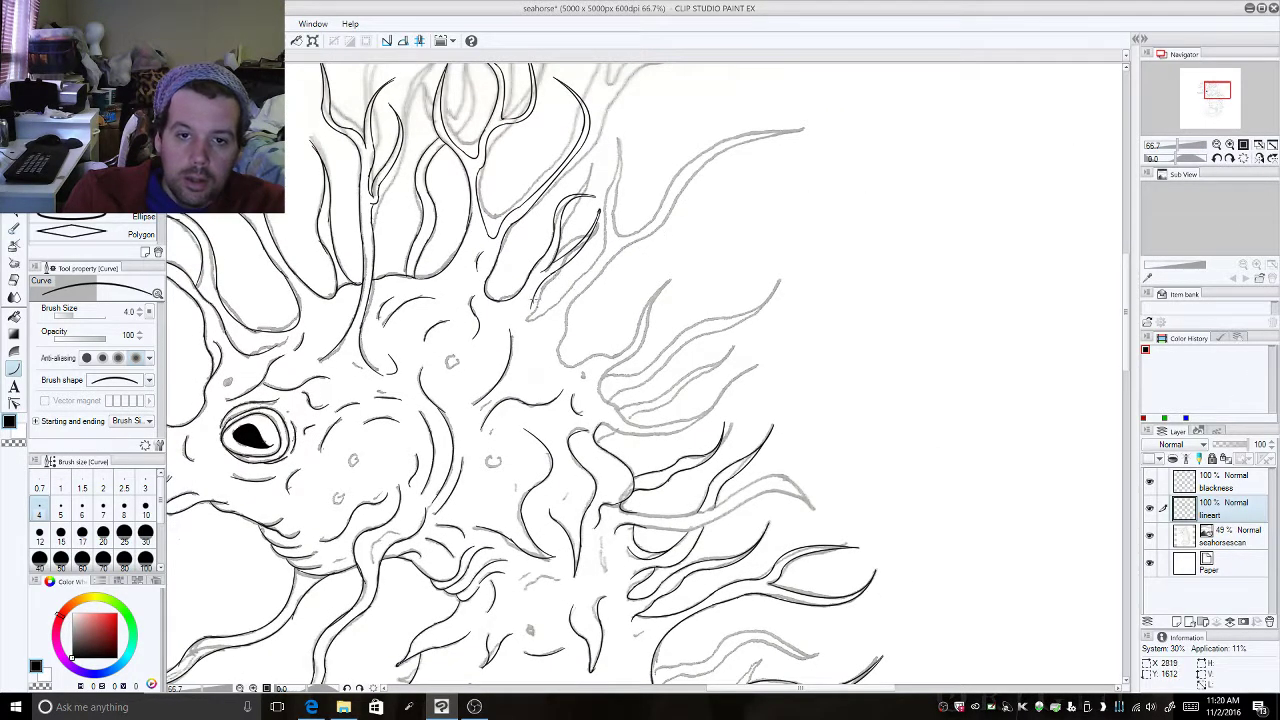
click(523, 330)
drag(532, 318, 605, 216)
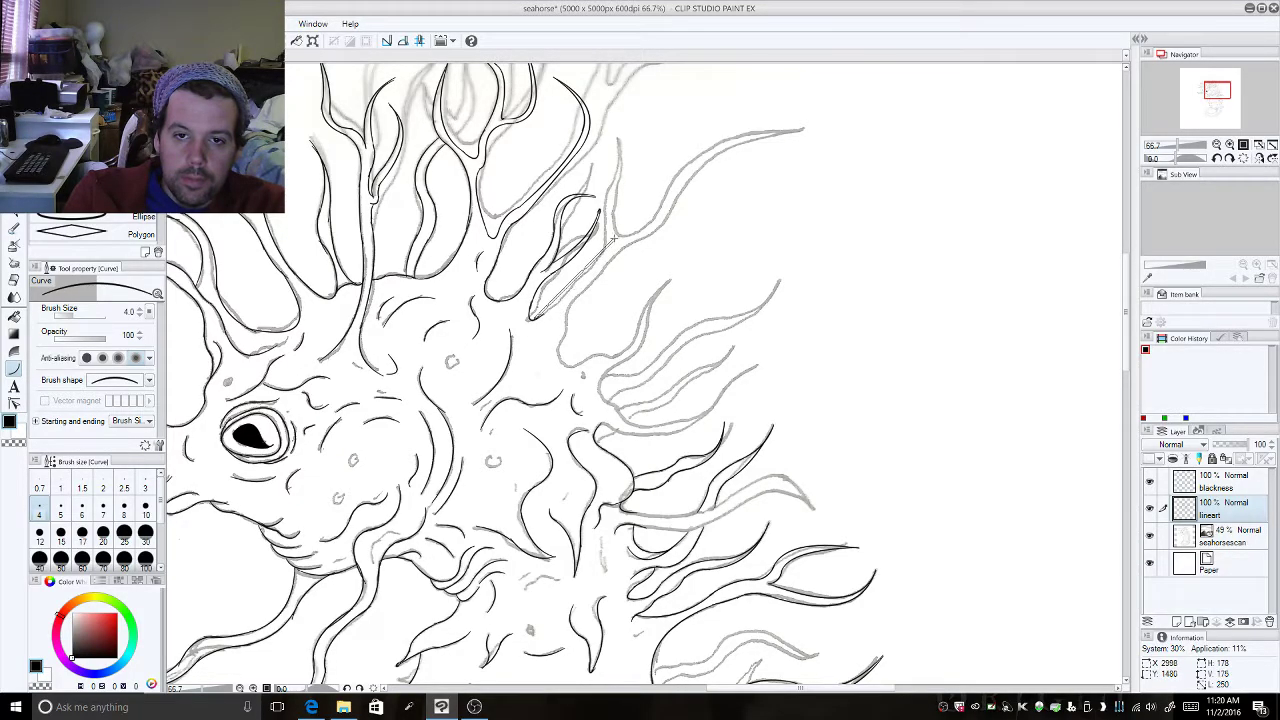
click(604, 210)
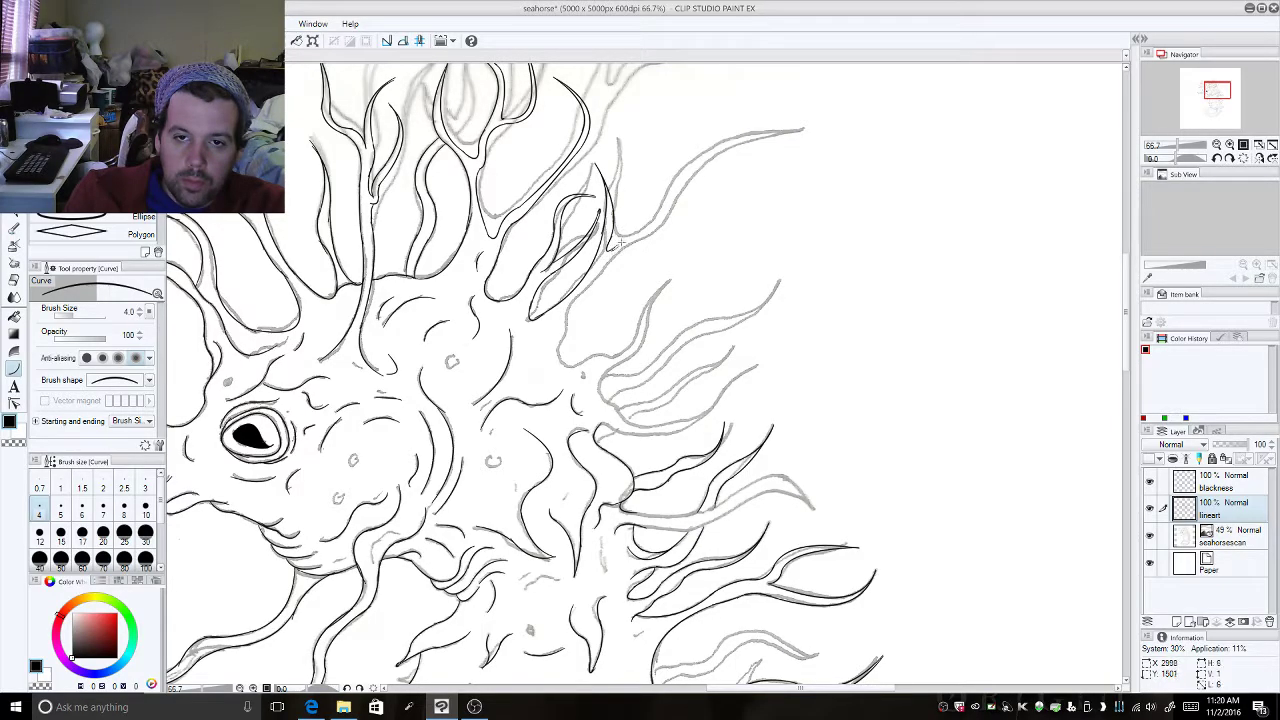
drag(612, 248, 786, 170)
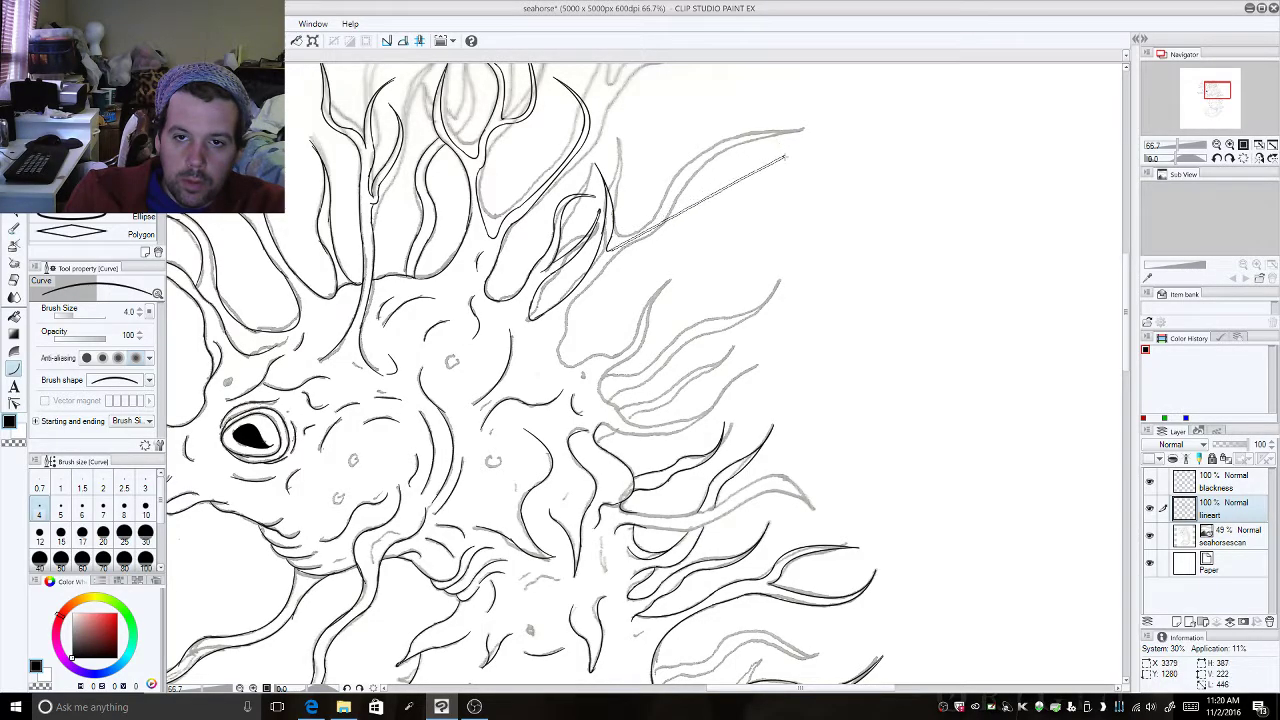
click(688, 145)
drag(617, 252, 784, 174)
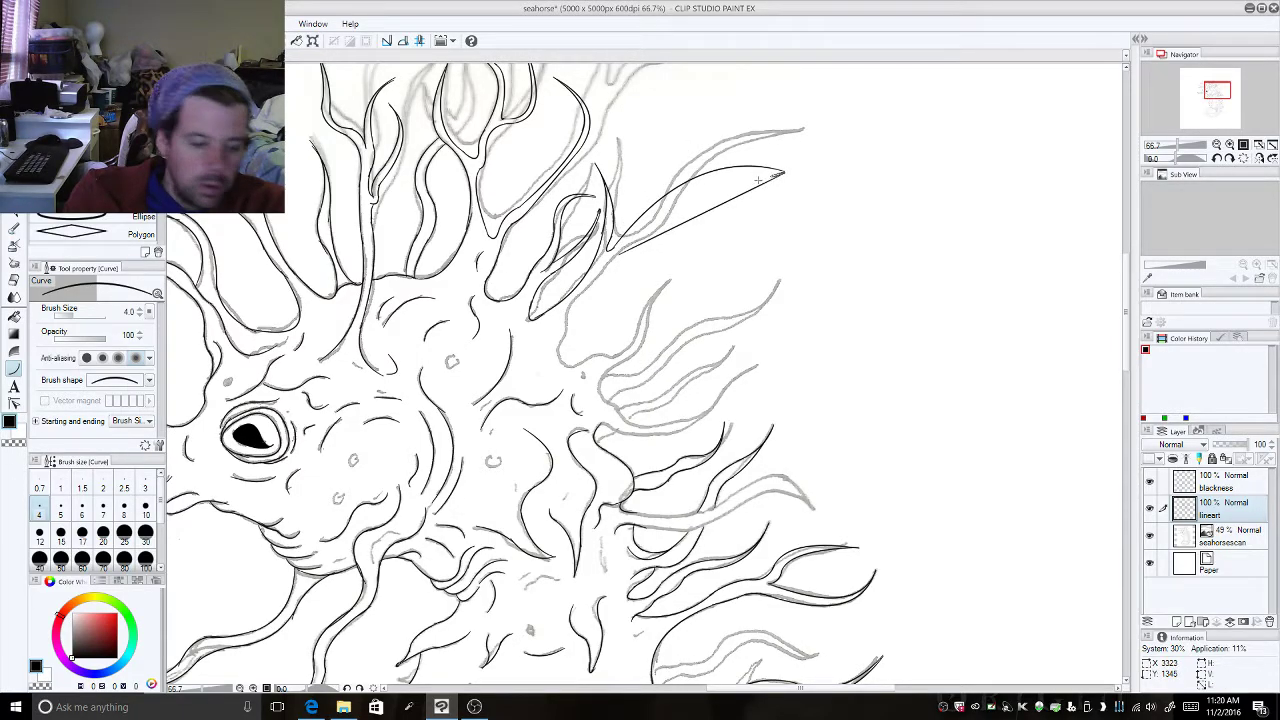
click(711, 151)
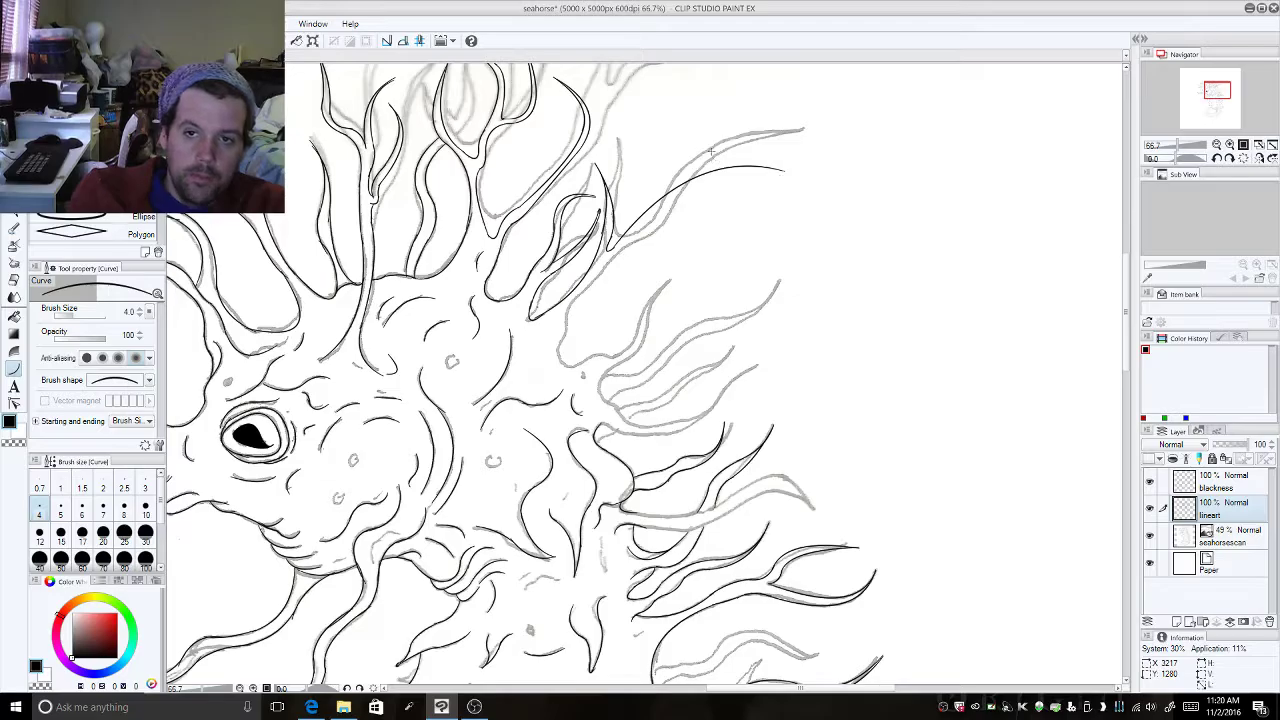
drag(620, 245, 785, 172)
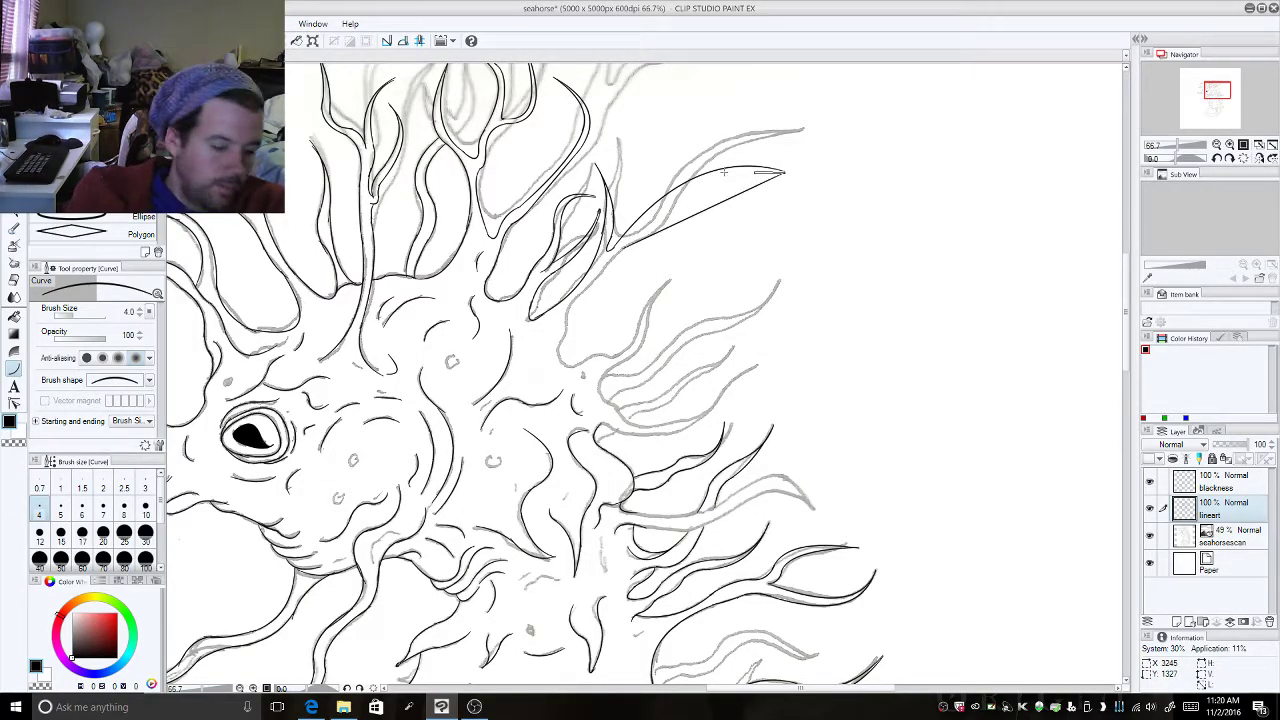
click(650, 200)
Step: Undo the extra lines and redraw the spine's lower edge and the curve near its base
key(ctrl+z)
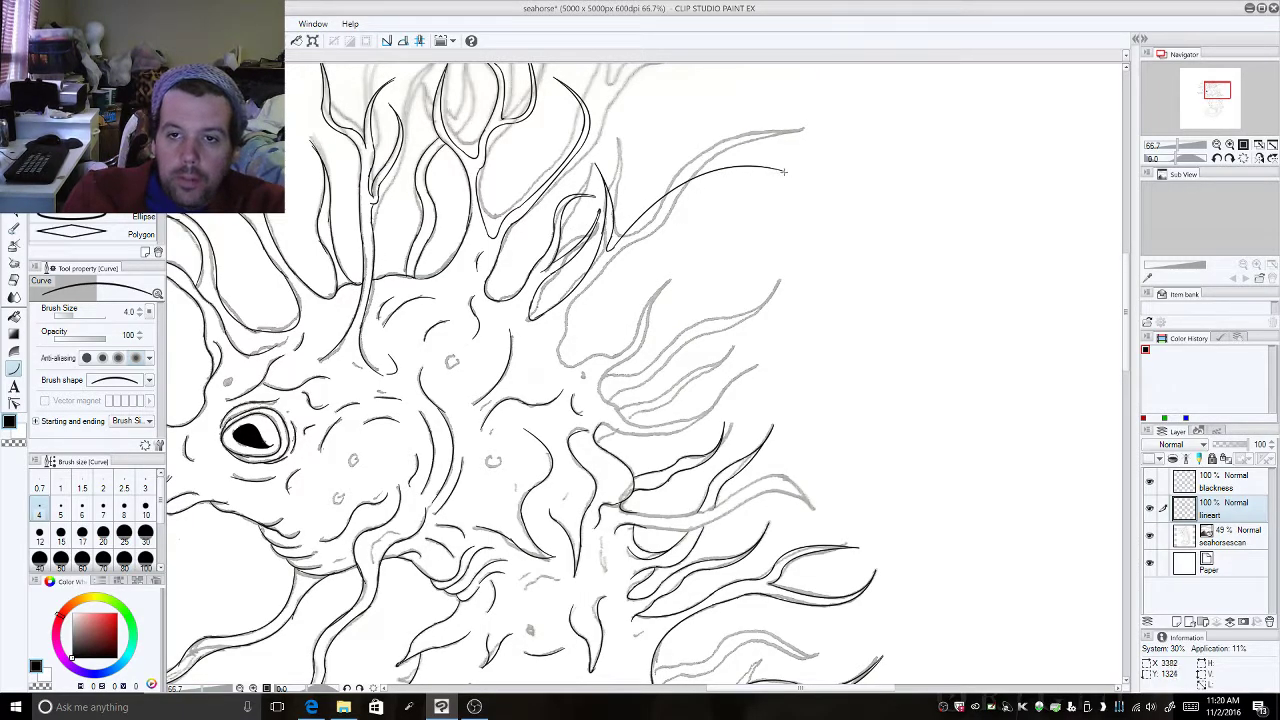
drag(784, 172, 620, 255)
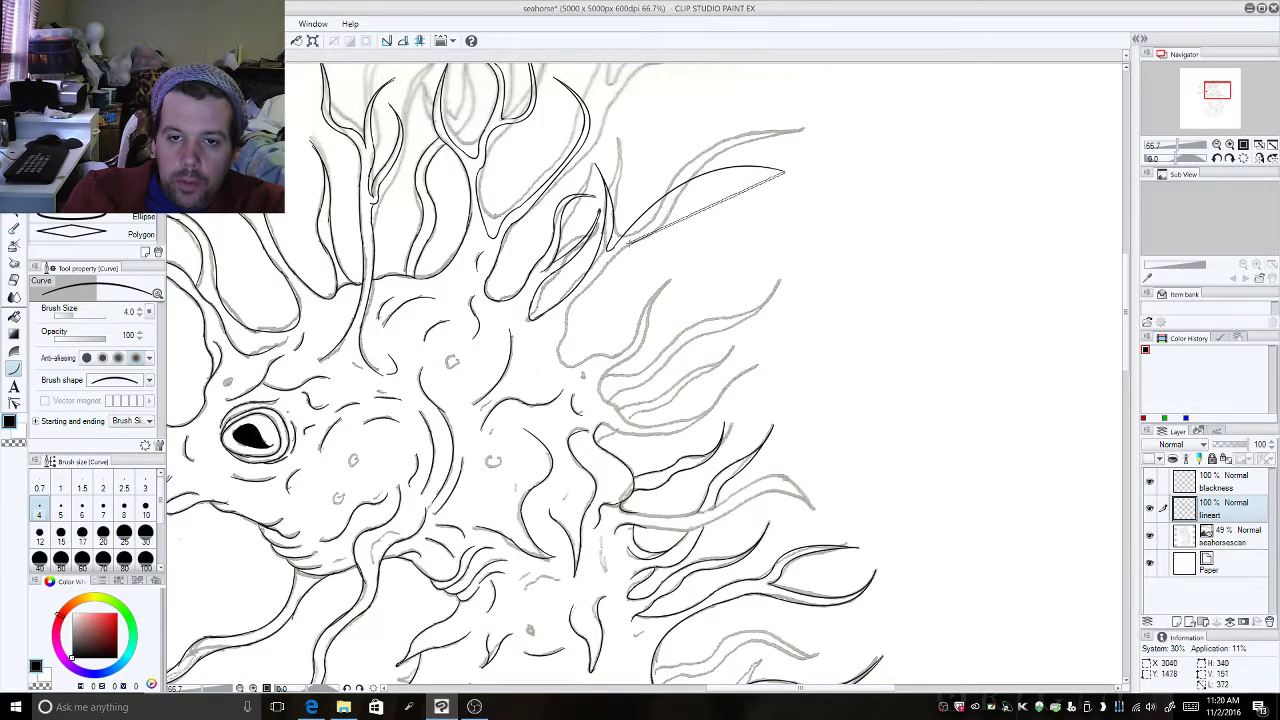
click(686, 149)
drag(688, 150, 658, 194)
key(Escape)
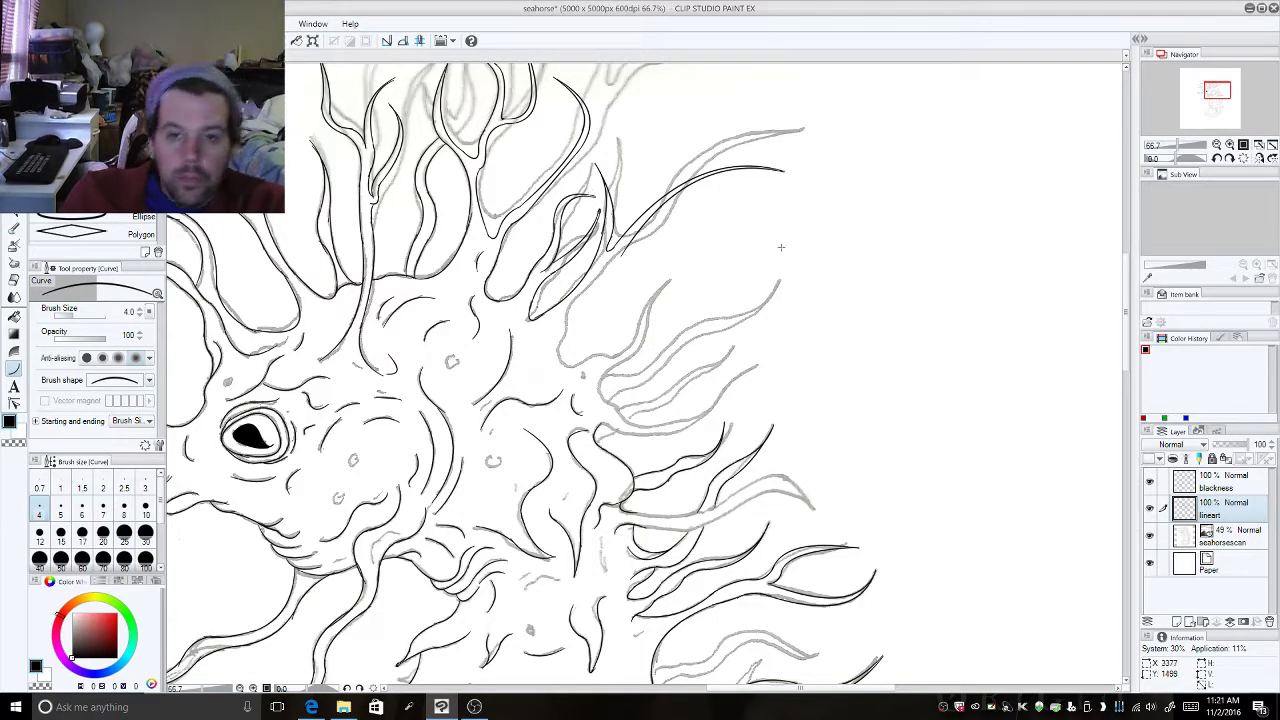
mouse_move(603, 262)
mouse_down()
mouse_move(619, 250)
mouse_move(592, 286)
mouse_up()
click(600, 264)
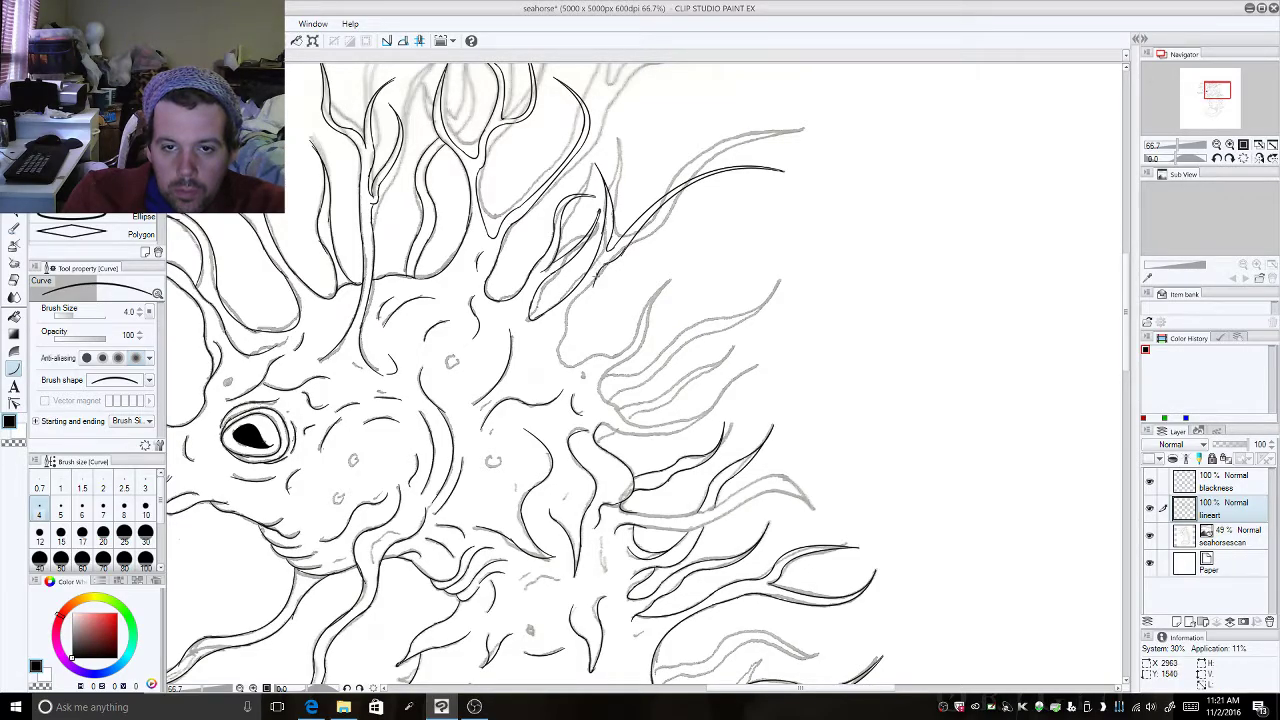
drag(567, 316, 575, 279)
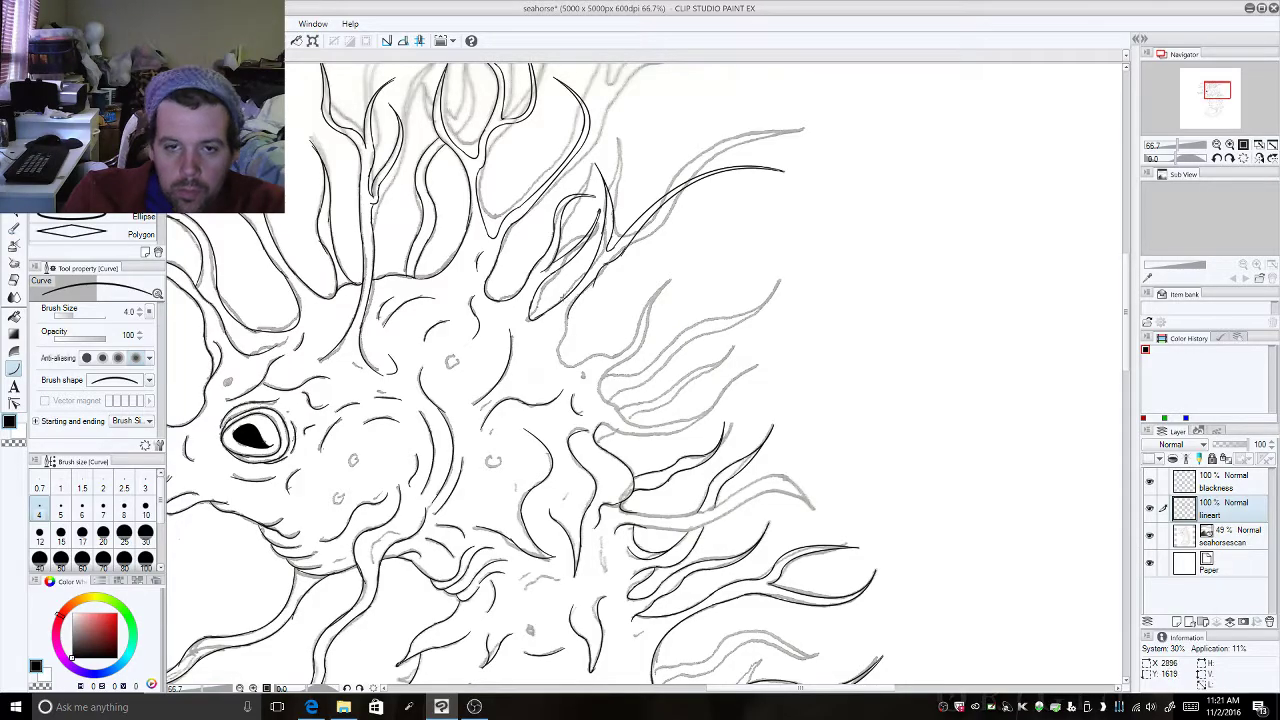
click(14, 281)
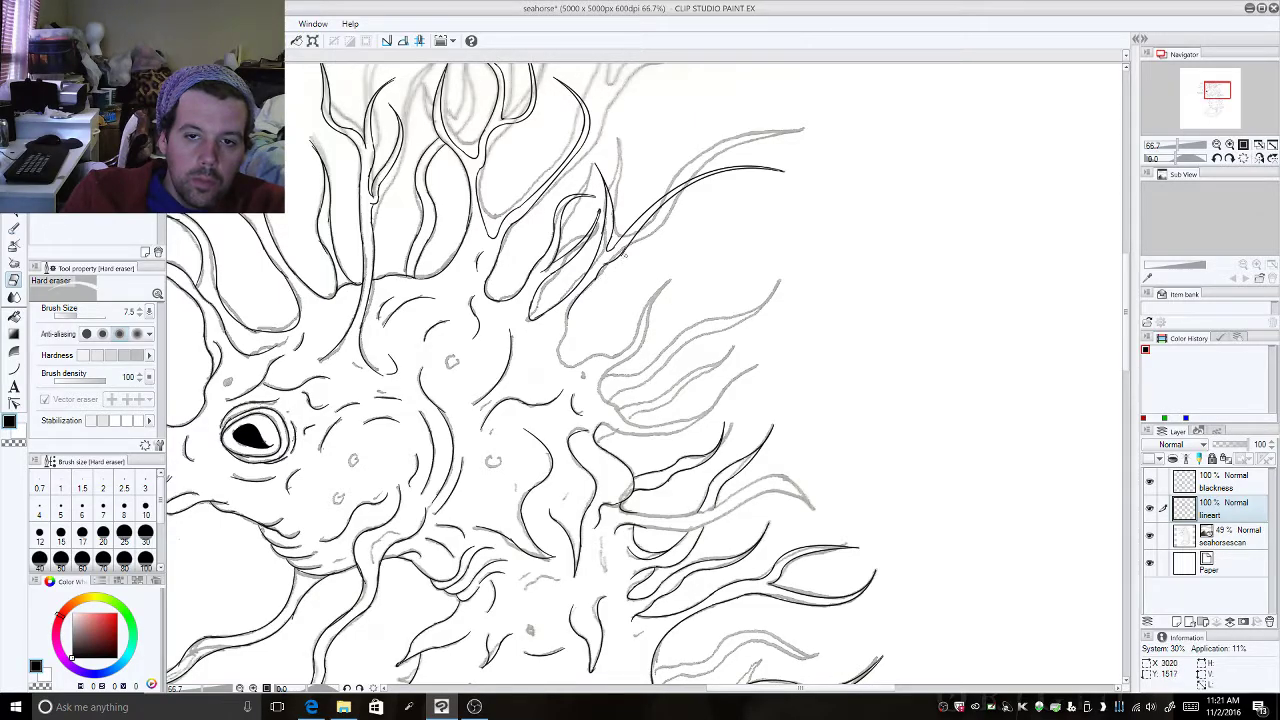
Step: Hide the seahorsescan layer's eye and reselect the Curve tool
click(1149, 535)
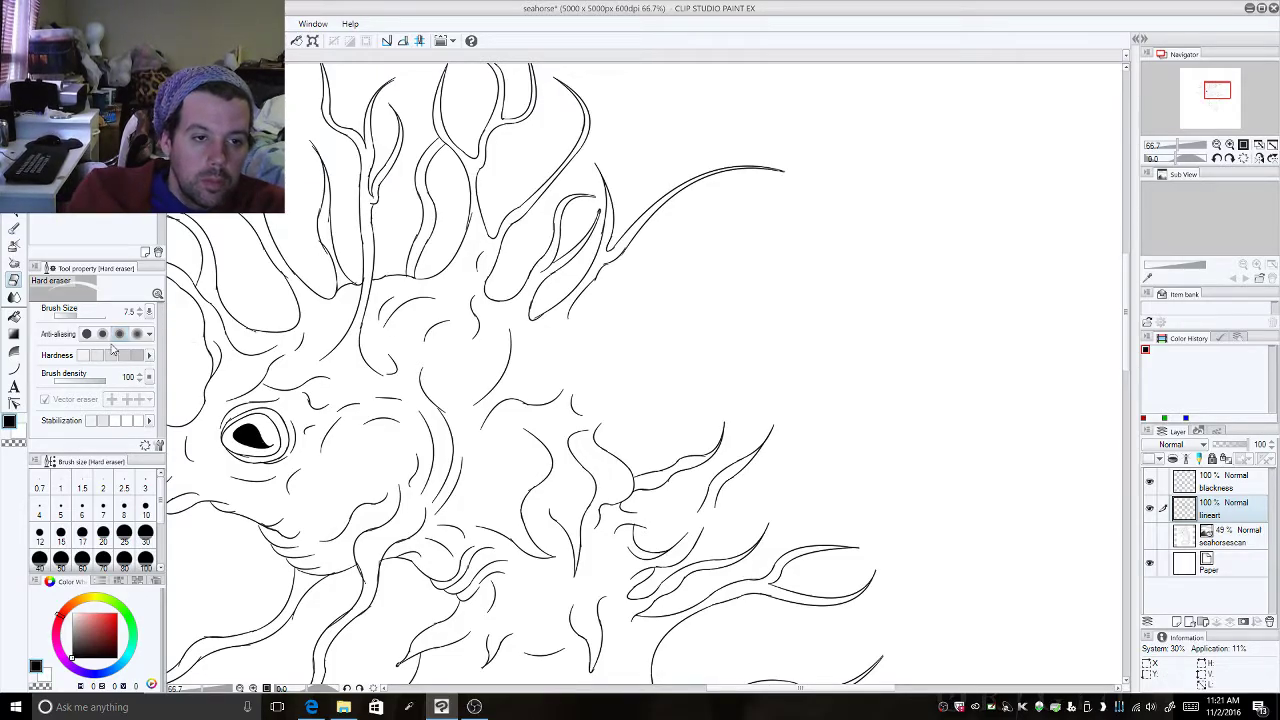
click(12, 367)
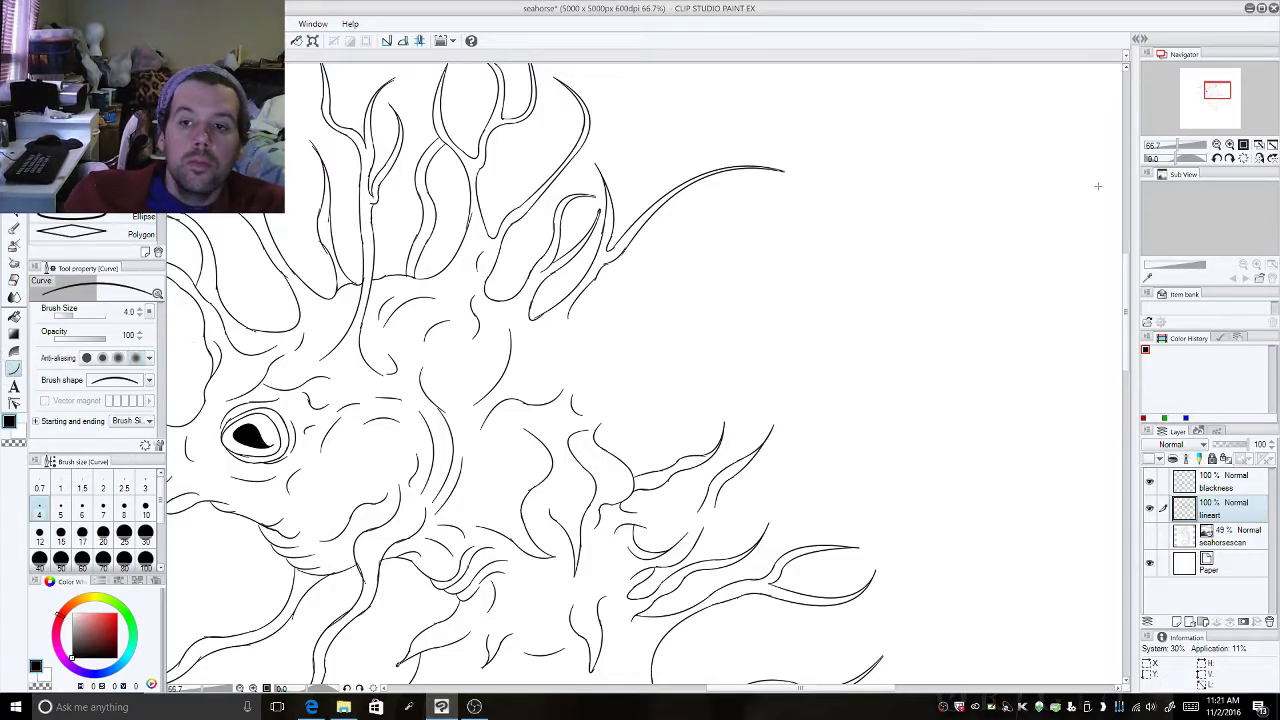
Step: Zoom out to 50% and try short curves among the head tendrils, cancelling the unwanted ones
click(1216, 146)
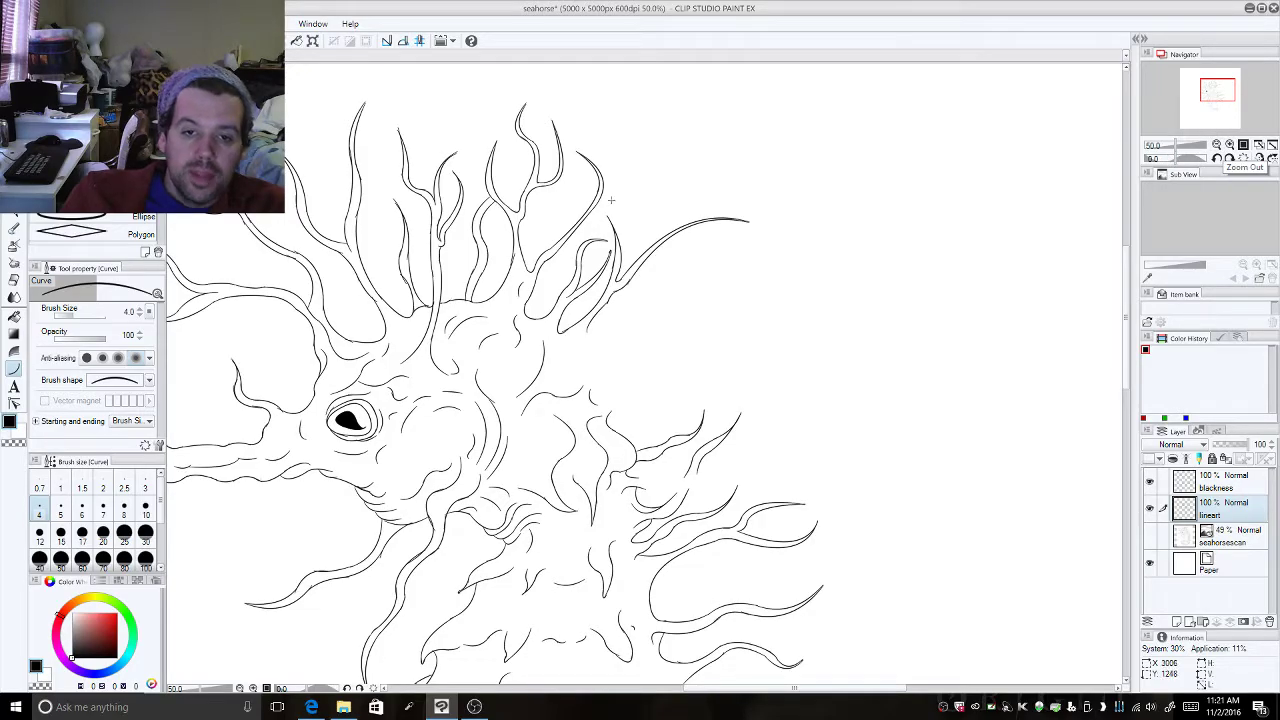
click(14, 280)
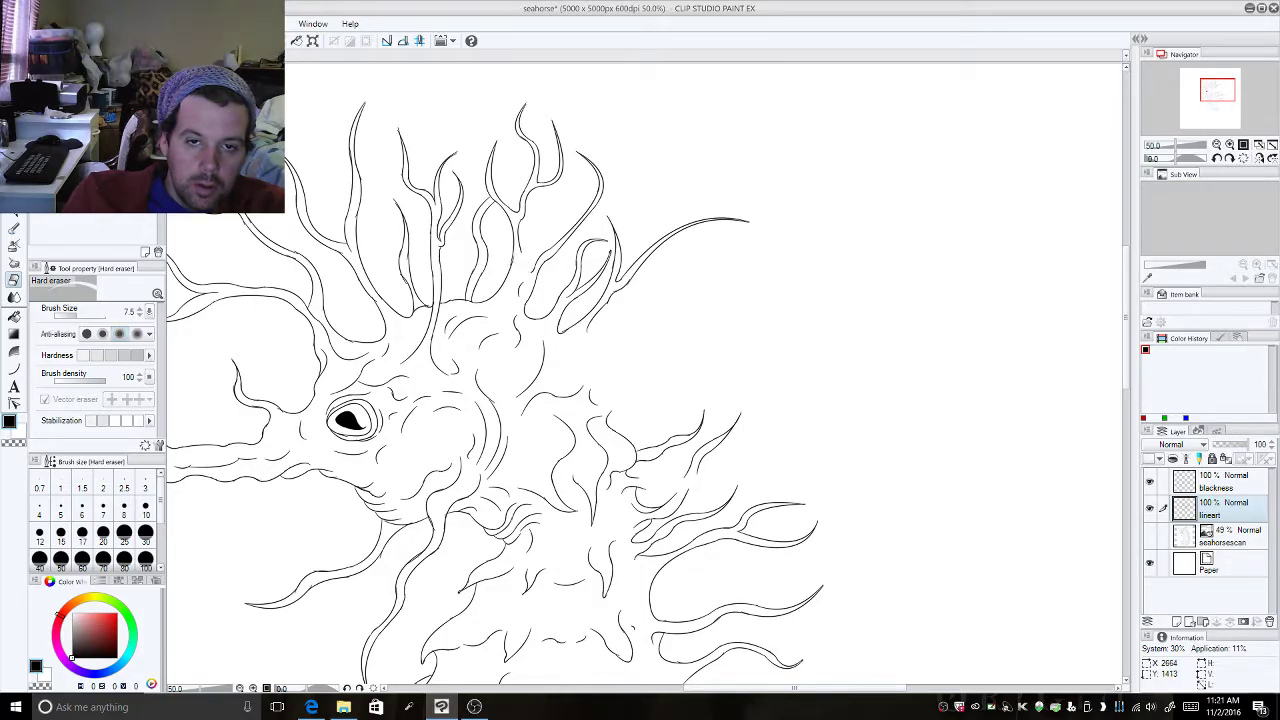
click(14, 368)
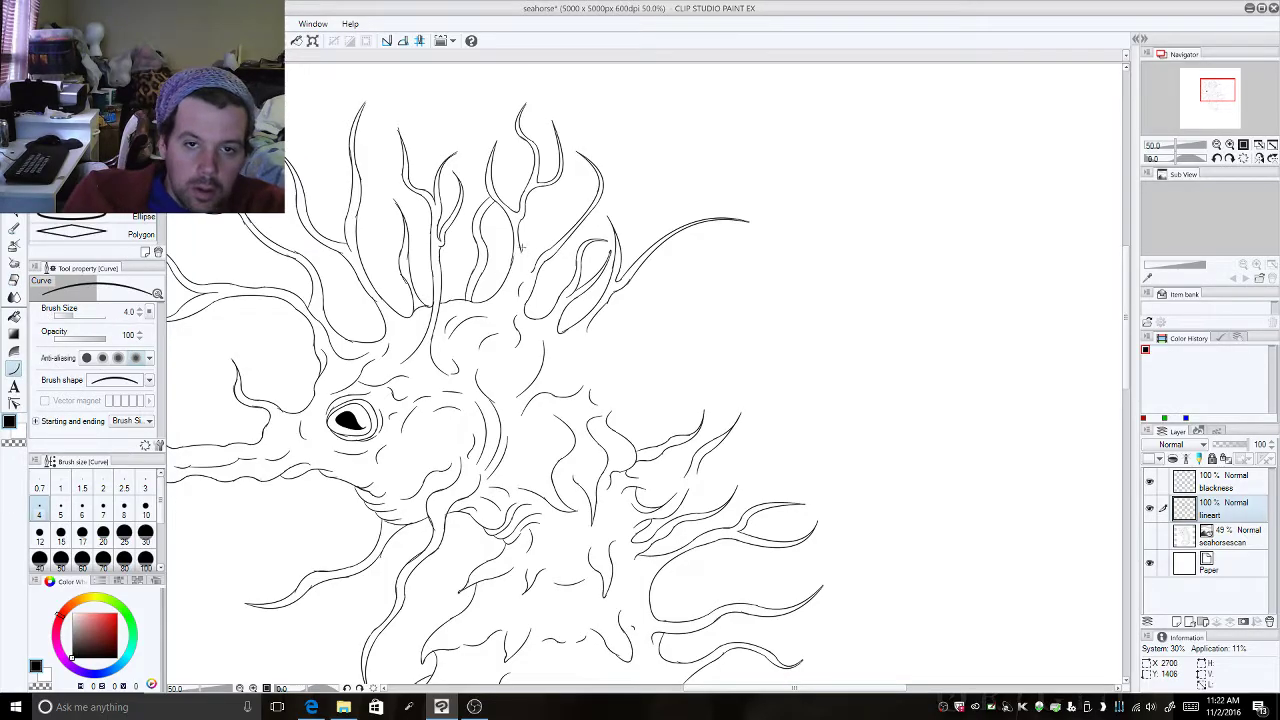
drag(518, 249, 525, 269)
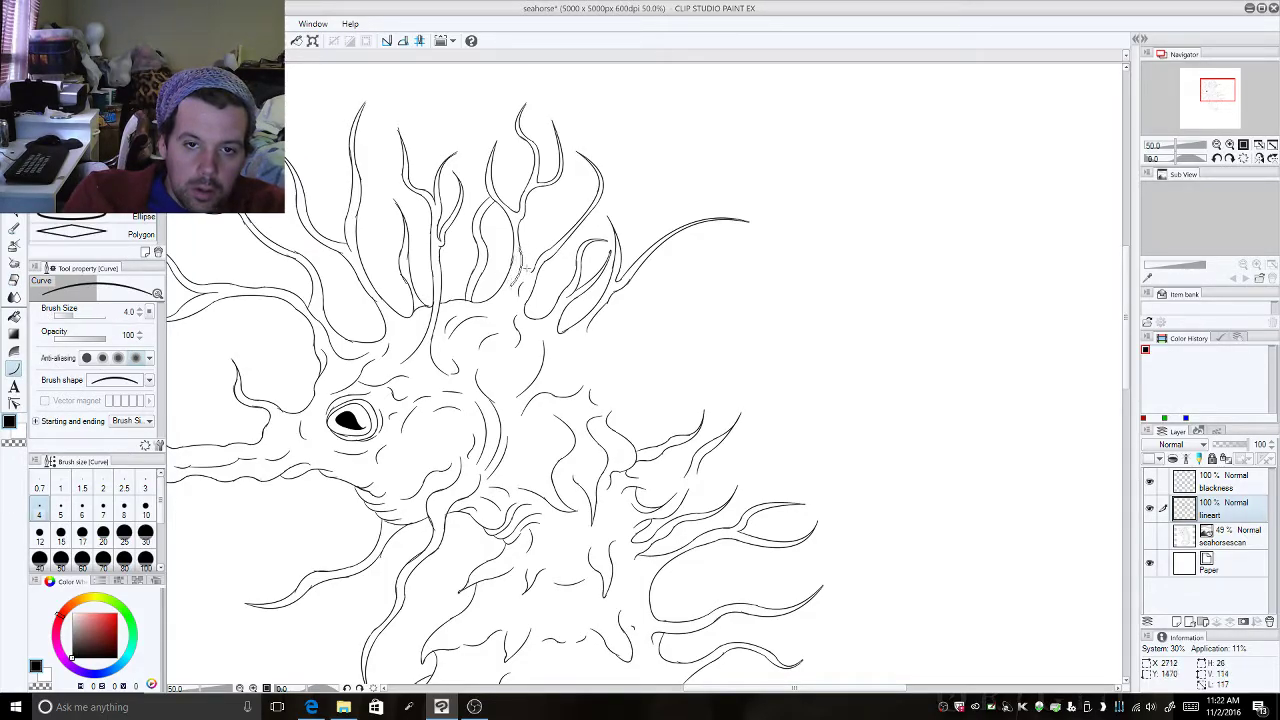
key(Escape)
drag(516, 283, 532, 272)
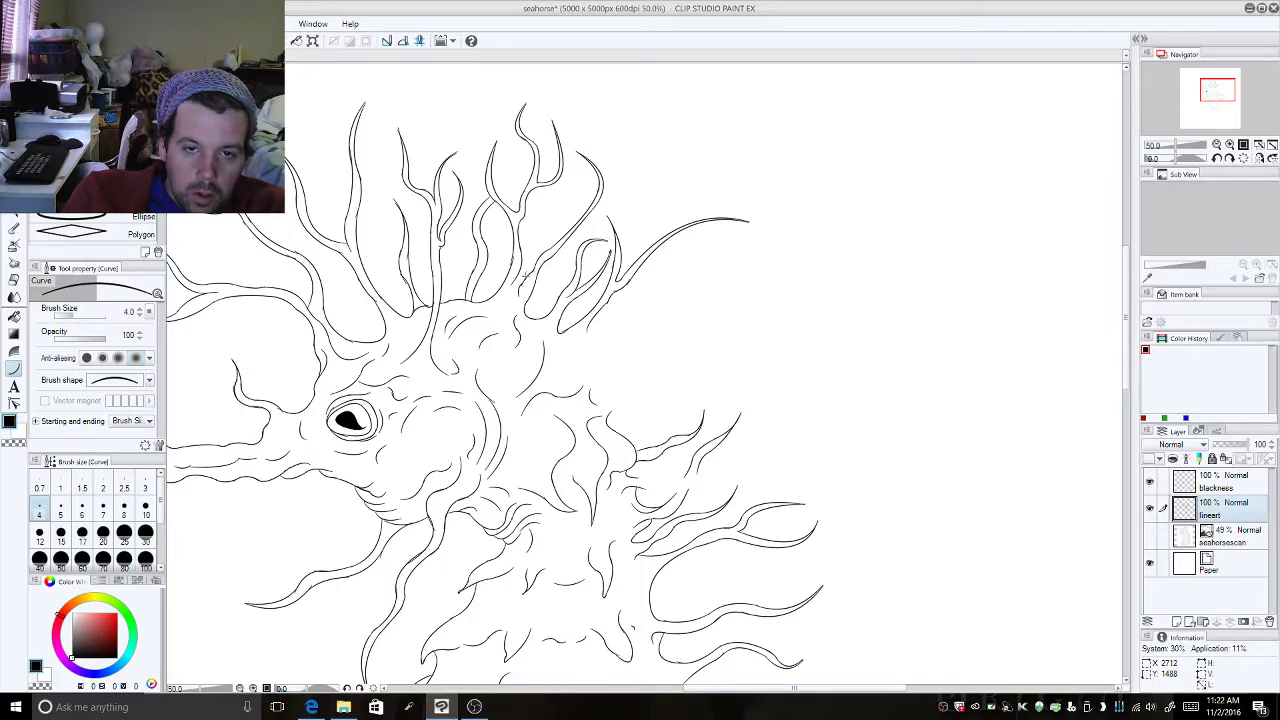
drag(514, 284, 518, 291)
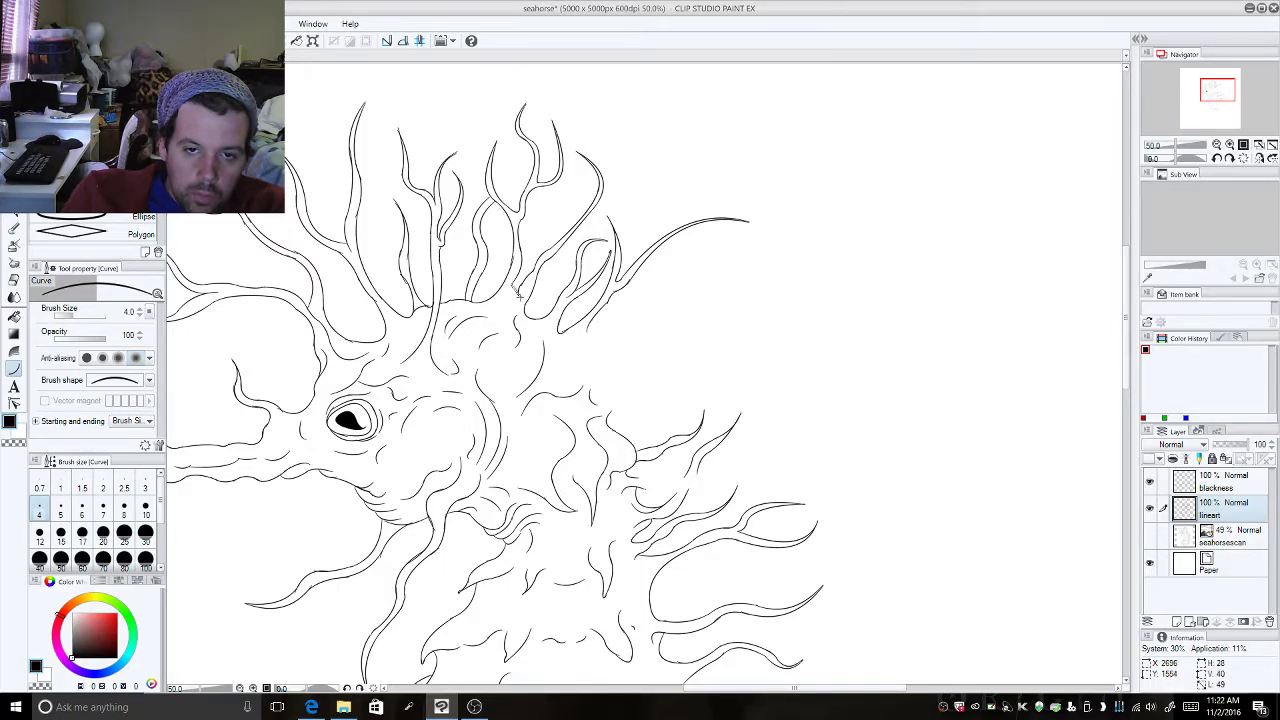
key(Escape)
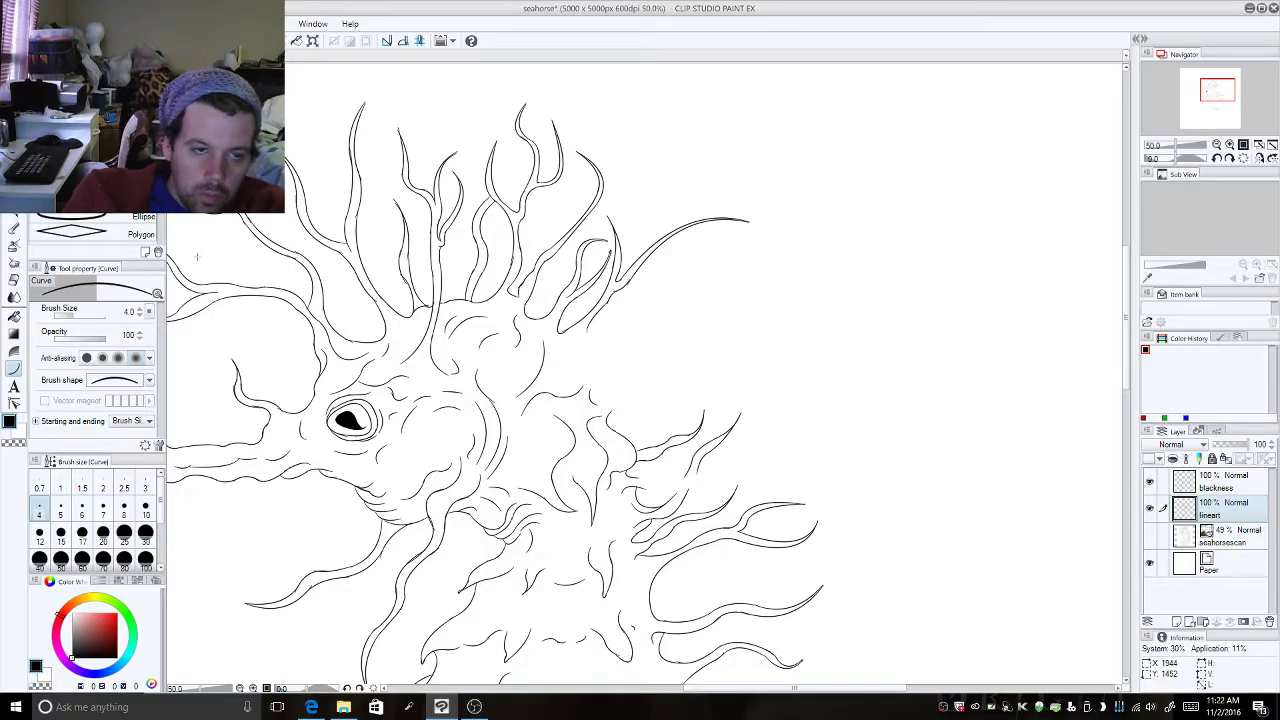
Step: Toggle between the Hard eraser and Curve tool, then turn the seahorsescan layer back on
click(15, 280)
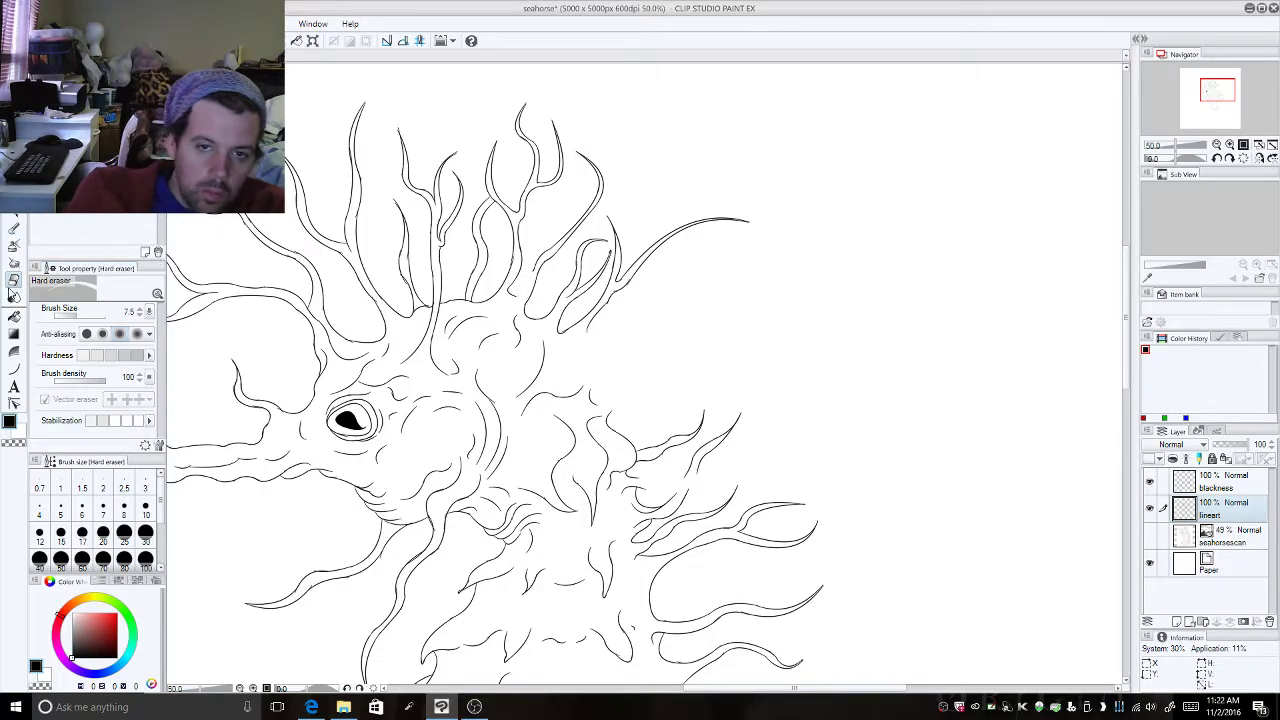
click(14, 368)
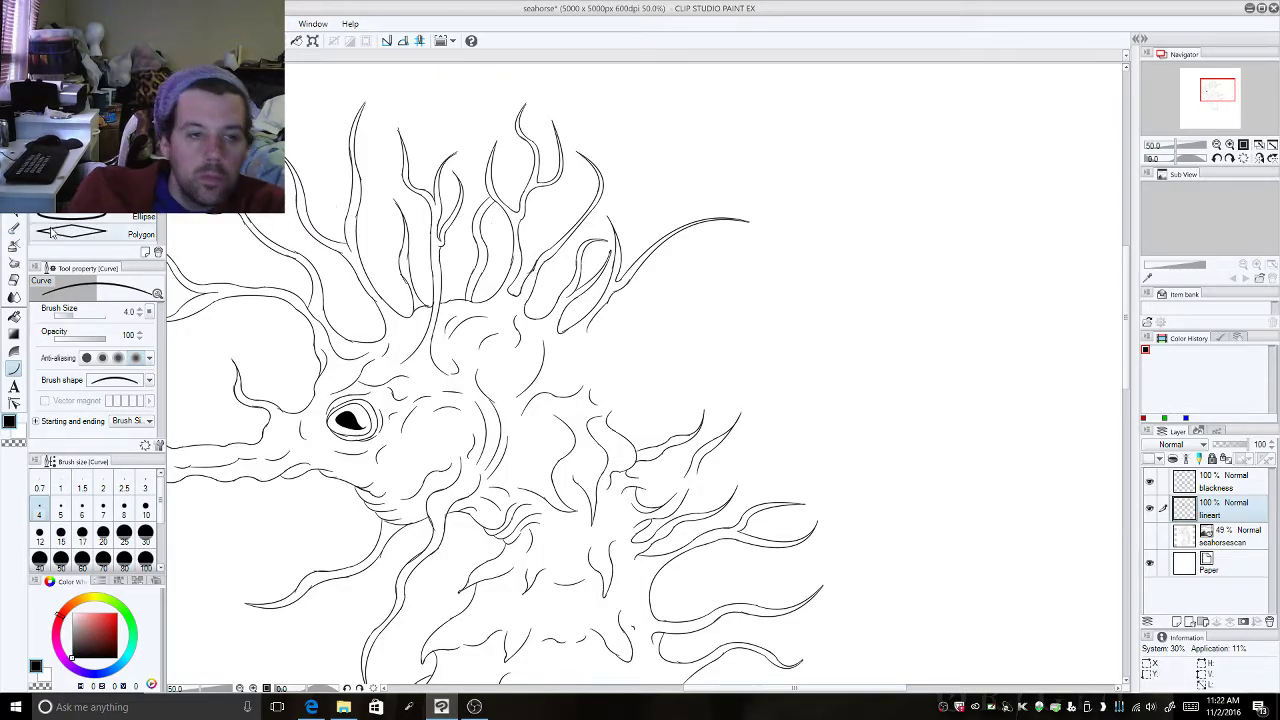
key(e)
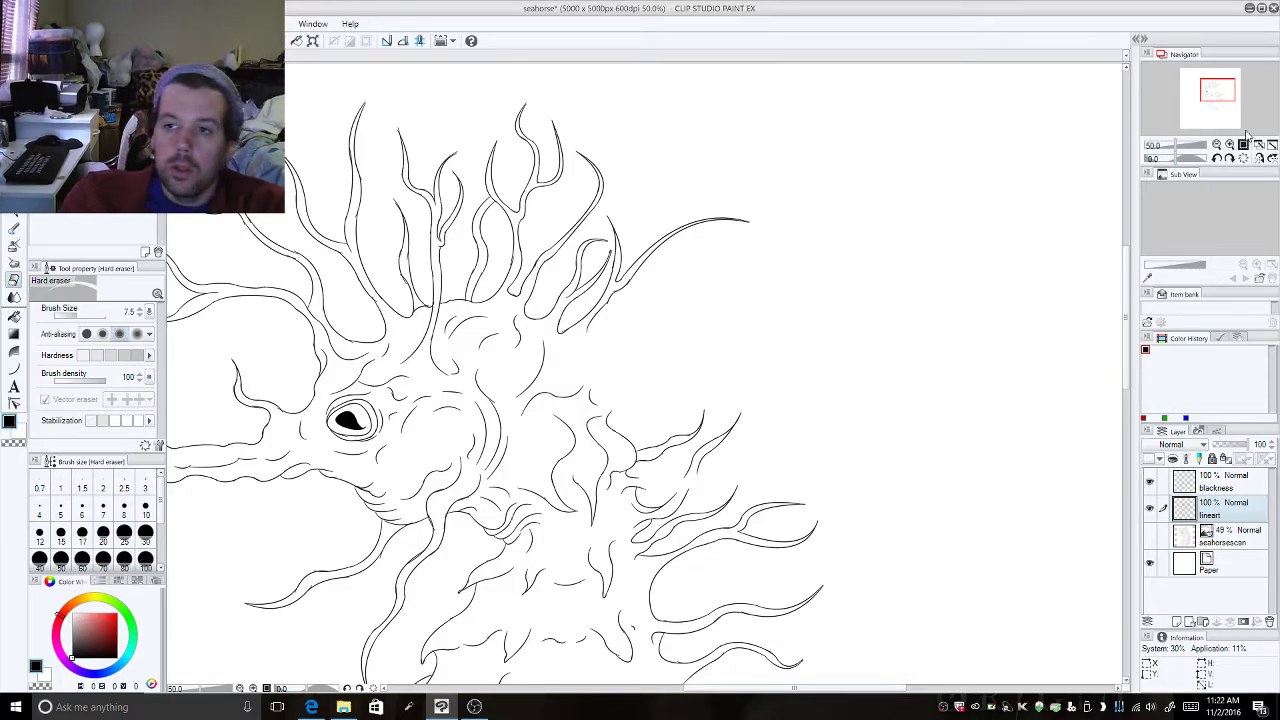
key(u)
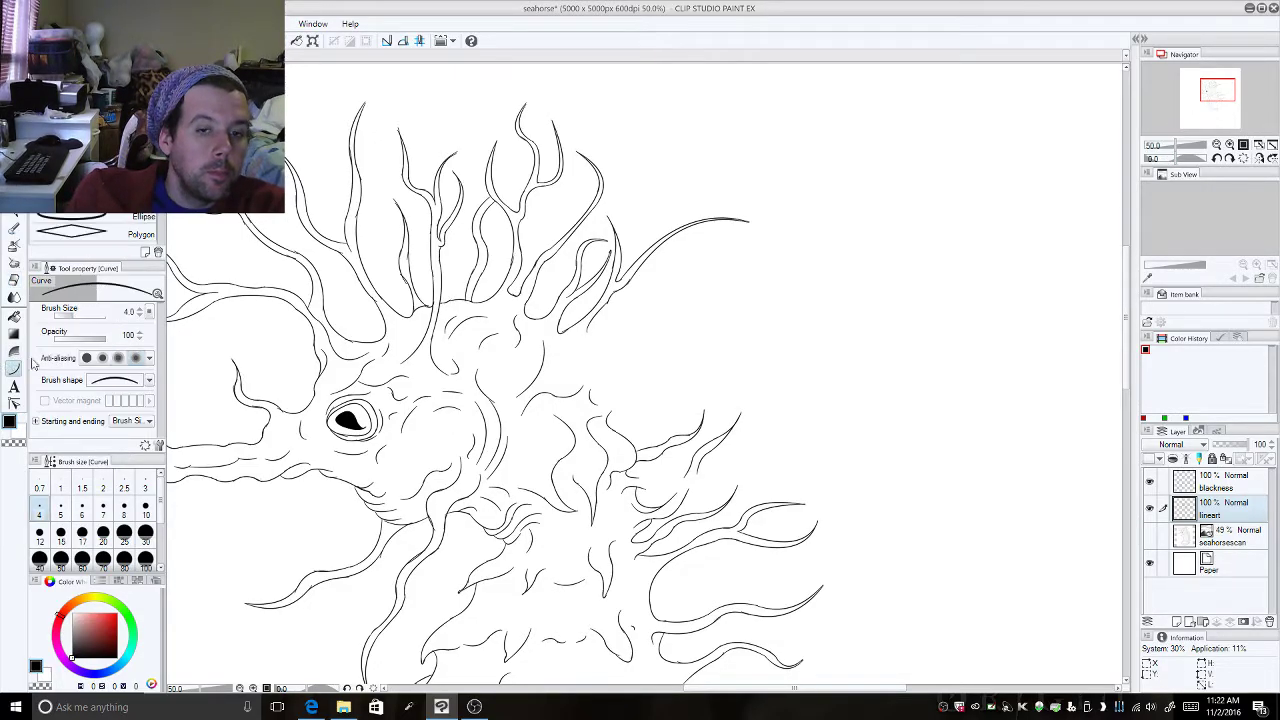
click(1149, 535)
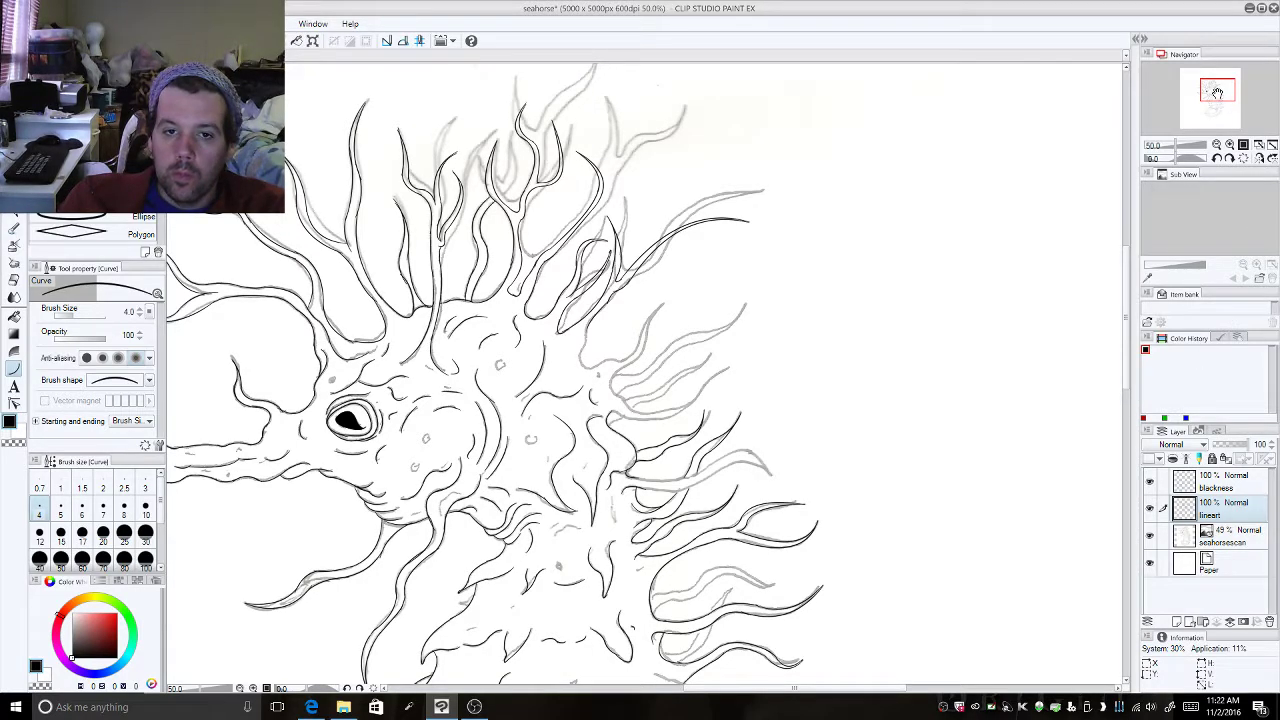
Step: Zoom to 100% on the body and ink the first short tendril strokes over the sketch
drag(1213, 97, 1219, 102)
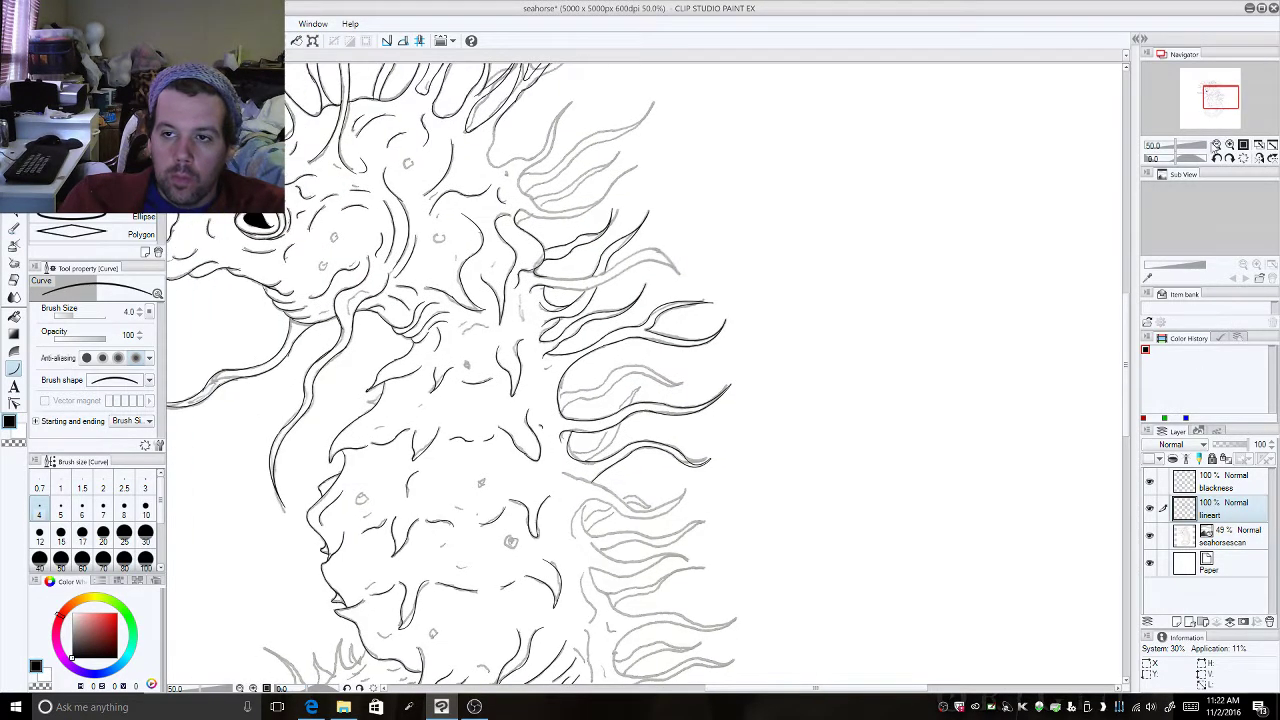
click(1230, 145)
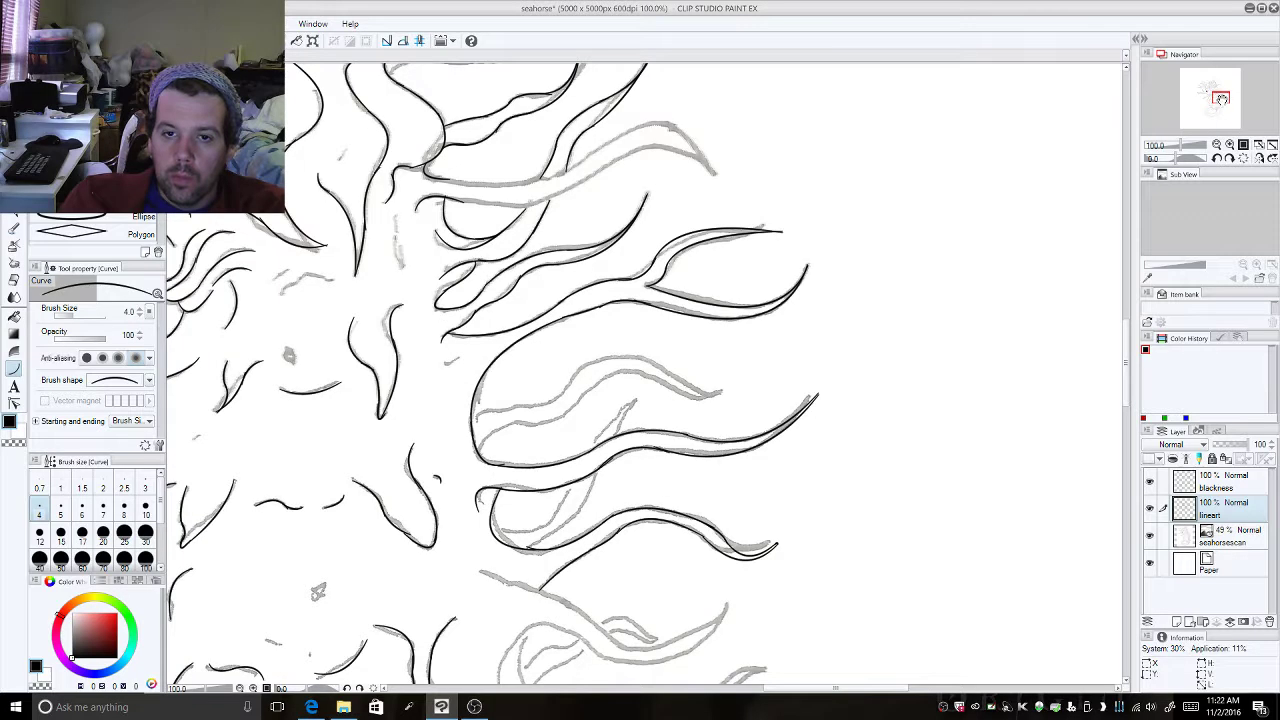
drag(1220, 97, 1216, 92)
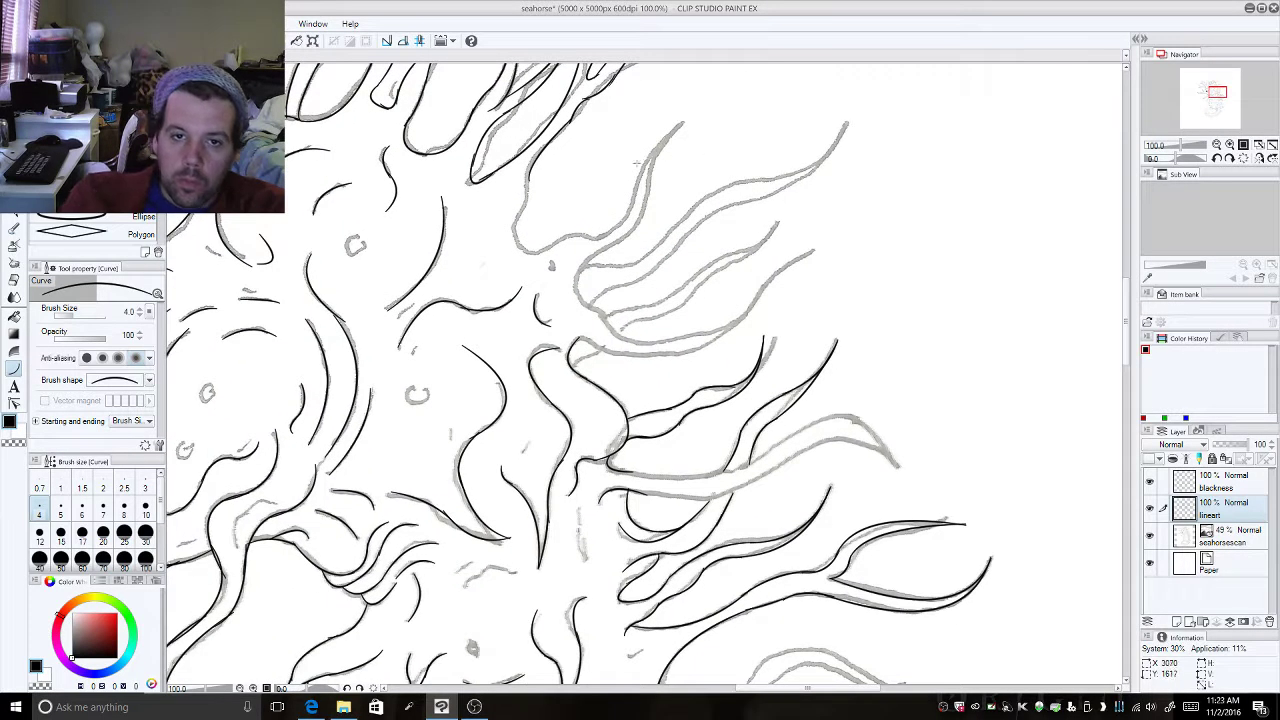
mouse_move(528, 172)
mouse_down()
mouse_move(530, 209)
mouse_move(503, 243)
mouse_up()
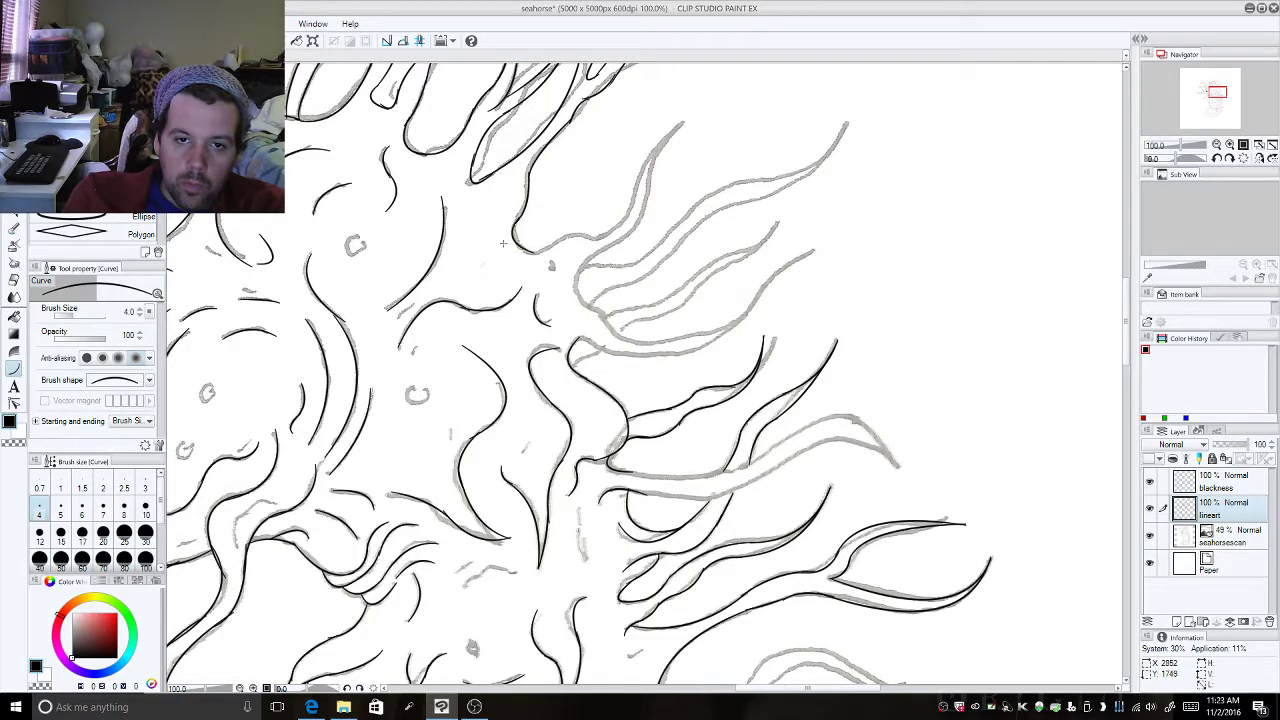
drag(503, 243, 550, 250)
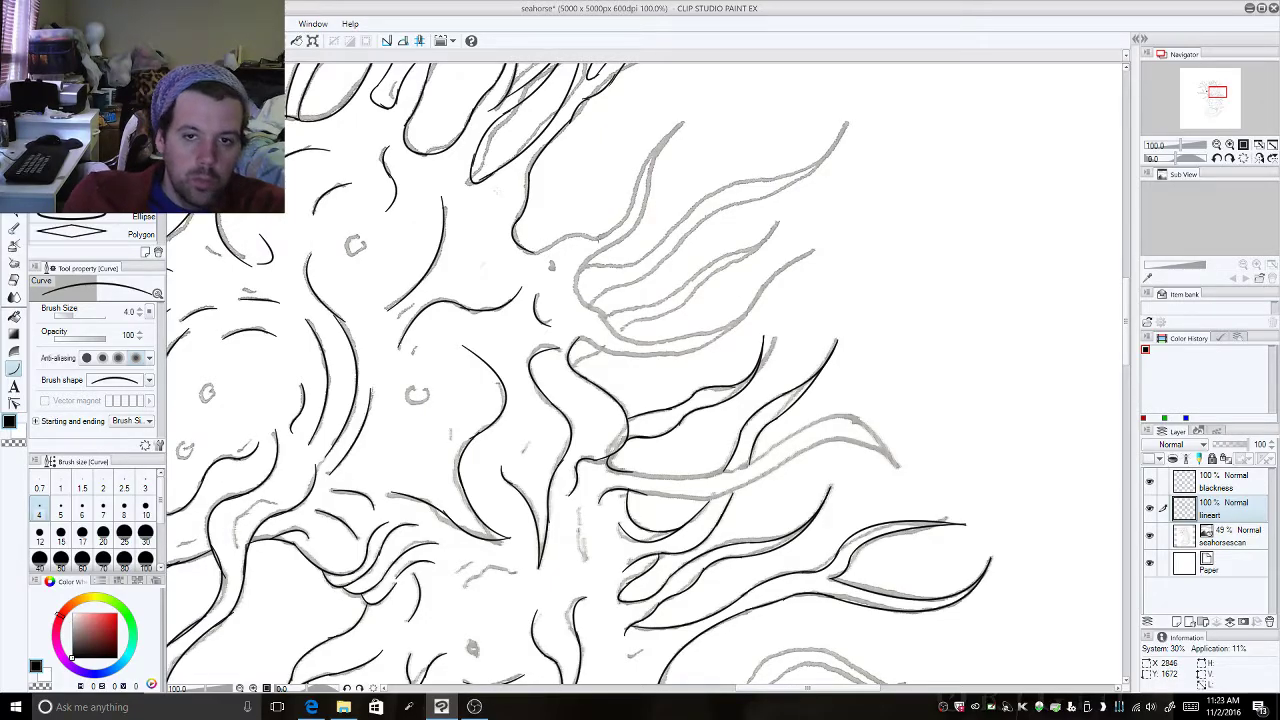
drag(516, 248, 568, 234)
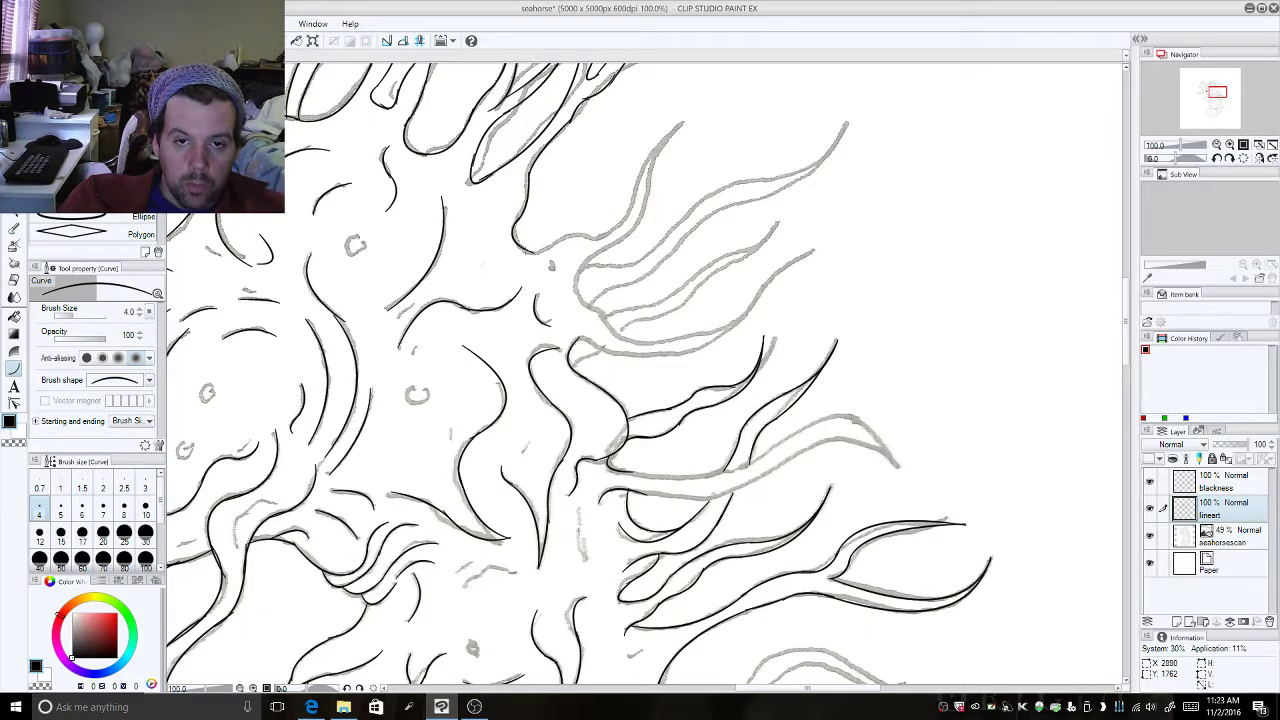
drag(516, 249, 563, 237)
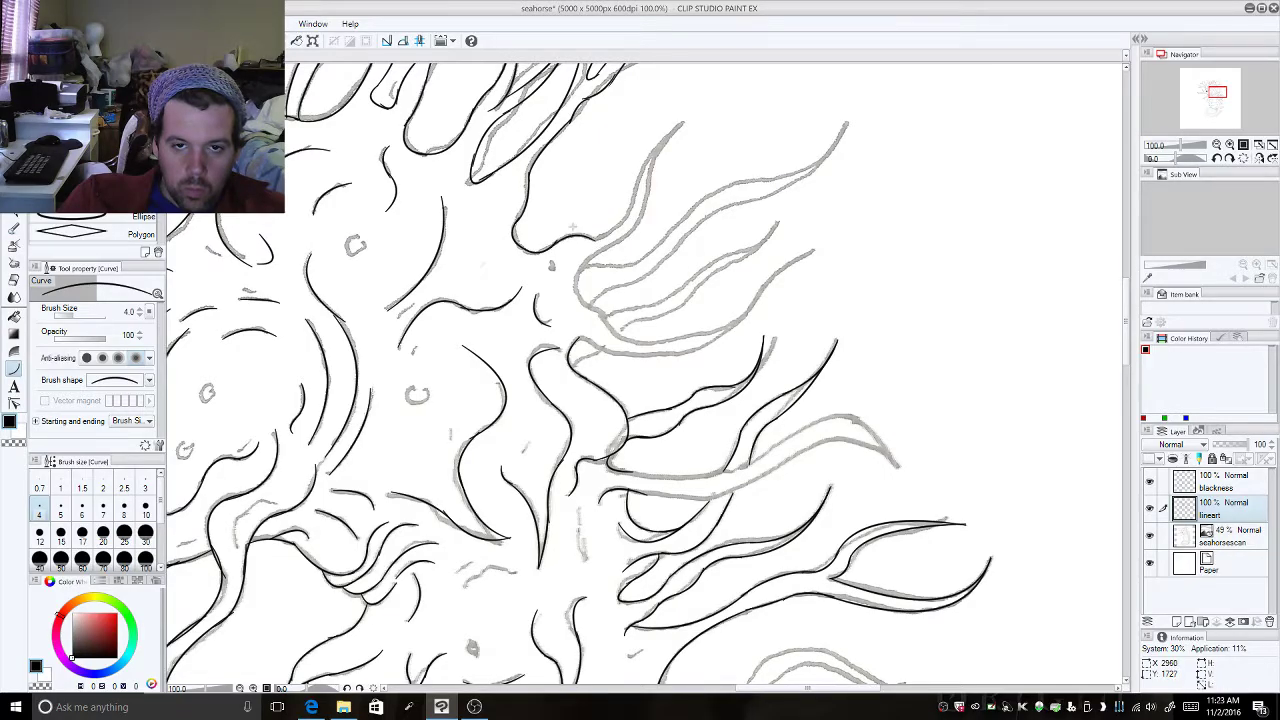
Step: Ink bent curves up and back down a sketched tendril, undoing a stray short stroke
drag(612, 232, 628, 158)
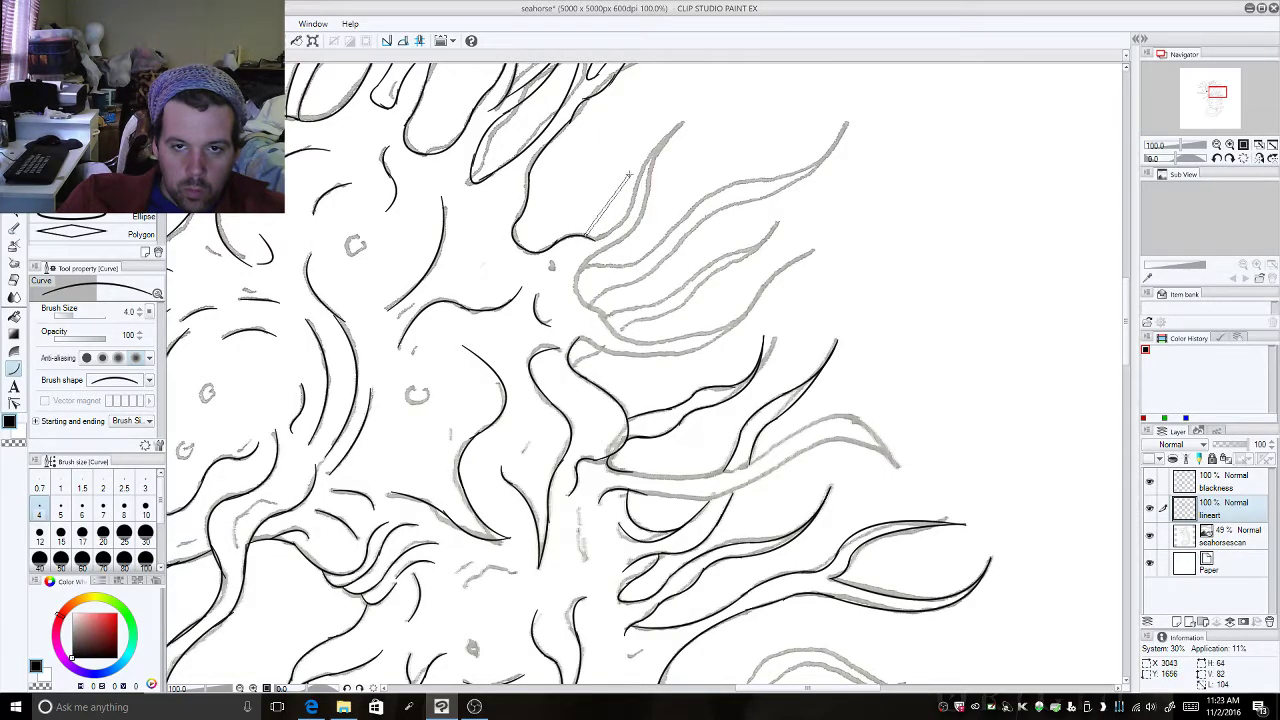
click(619, 262)
drag(628, 160, 602, 242)
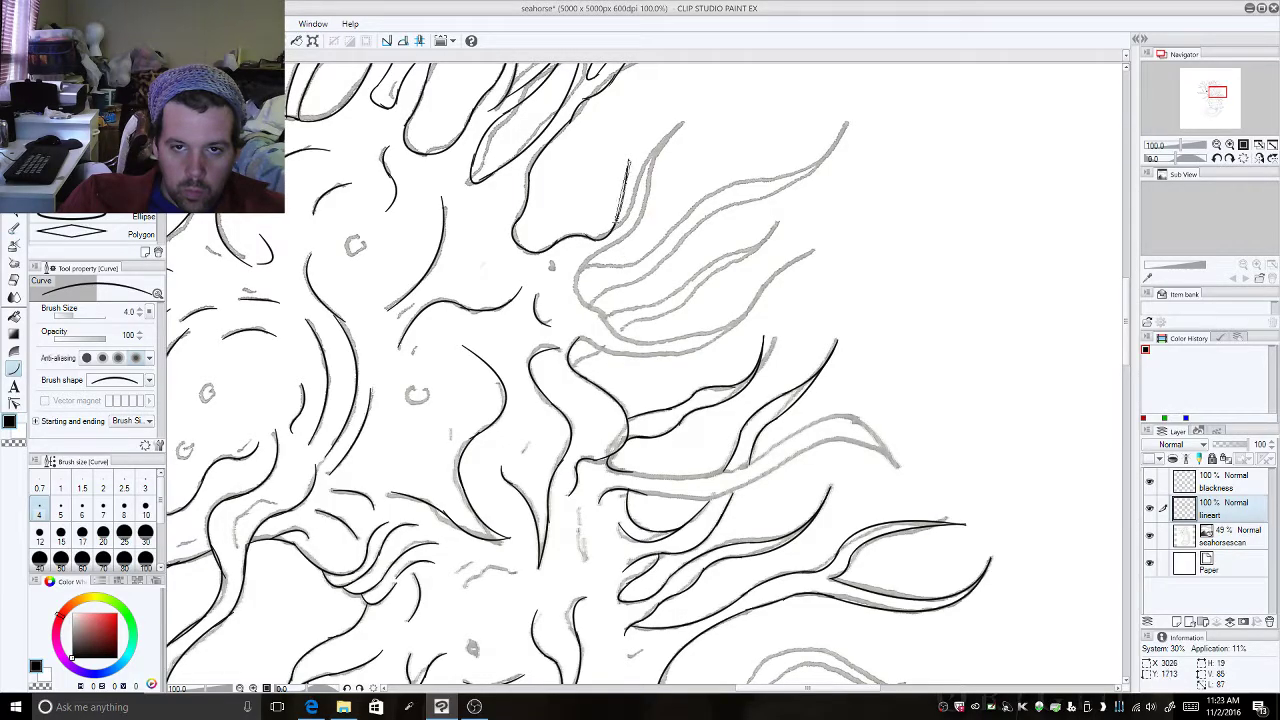
click(611, 259)
drag(589, 281, 592, 310)
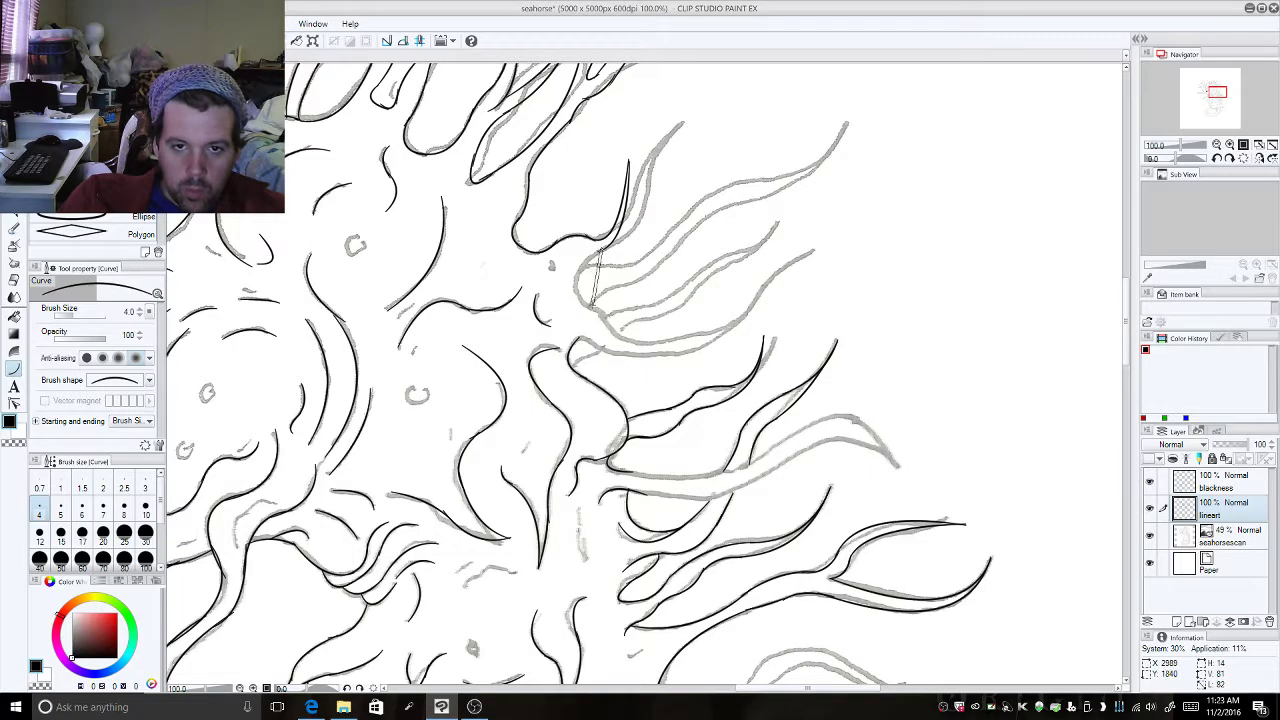
click(538, 287)
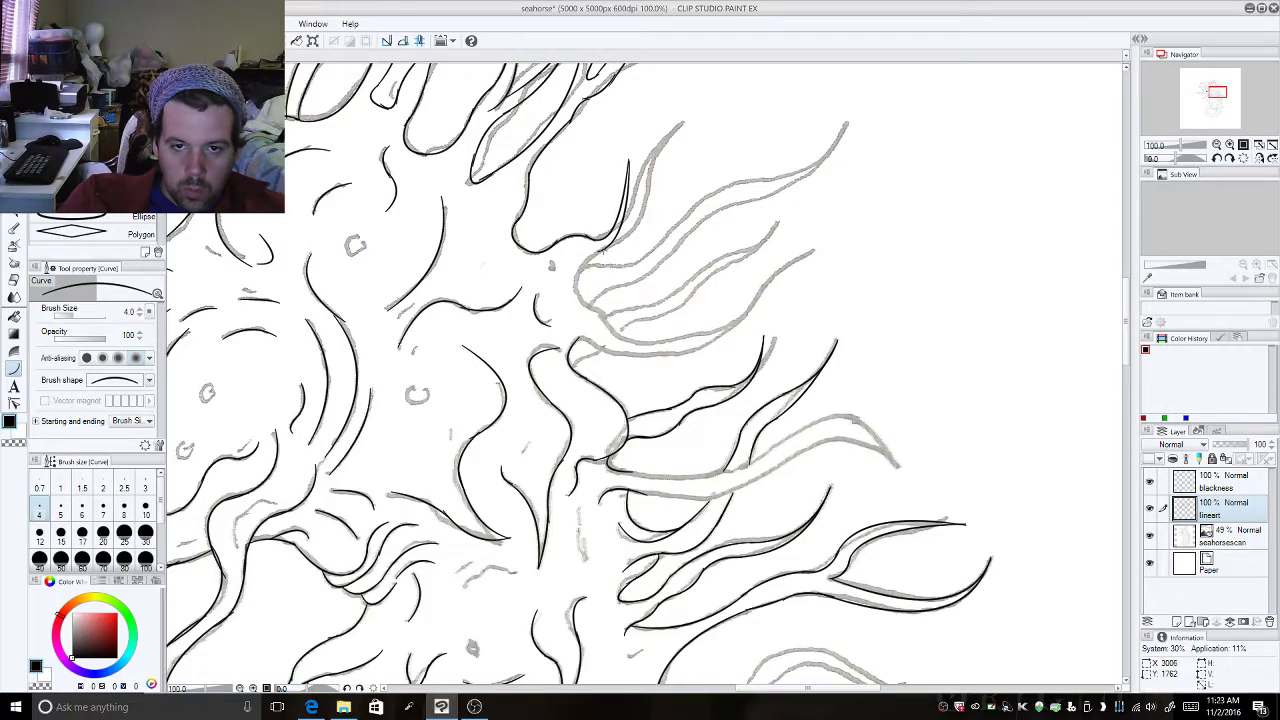
drag(598, 251, 578, 305)
click(555, 271)
key(ctrl+z)
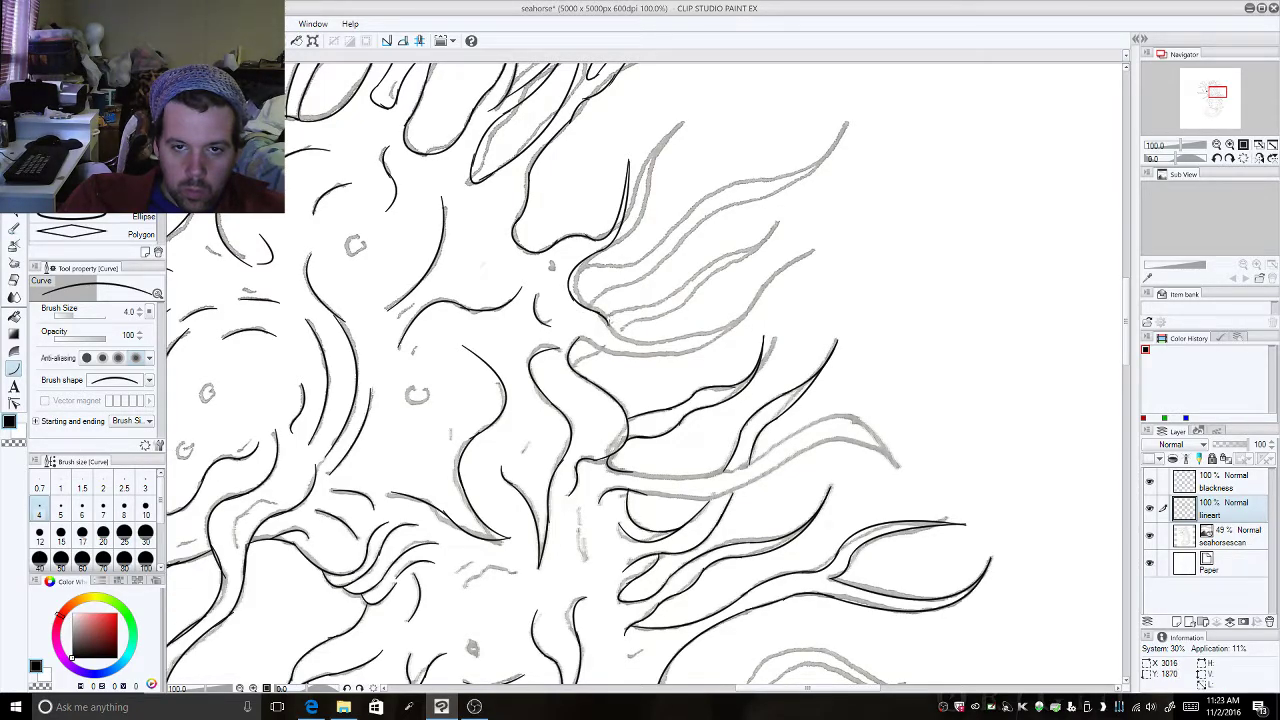
Step: Ink a long curve across the tendril and its curved lower edge, discarding failed attempts
drag(609, 324, 785, 276)
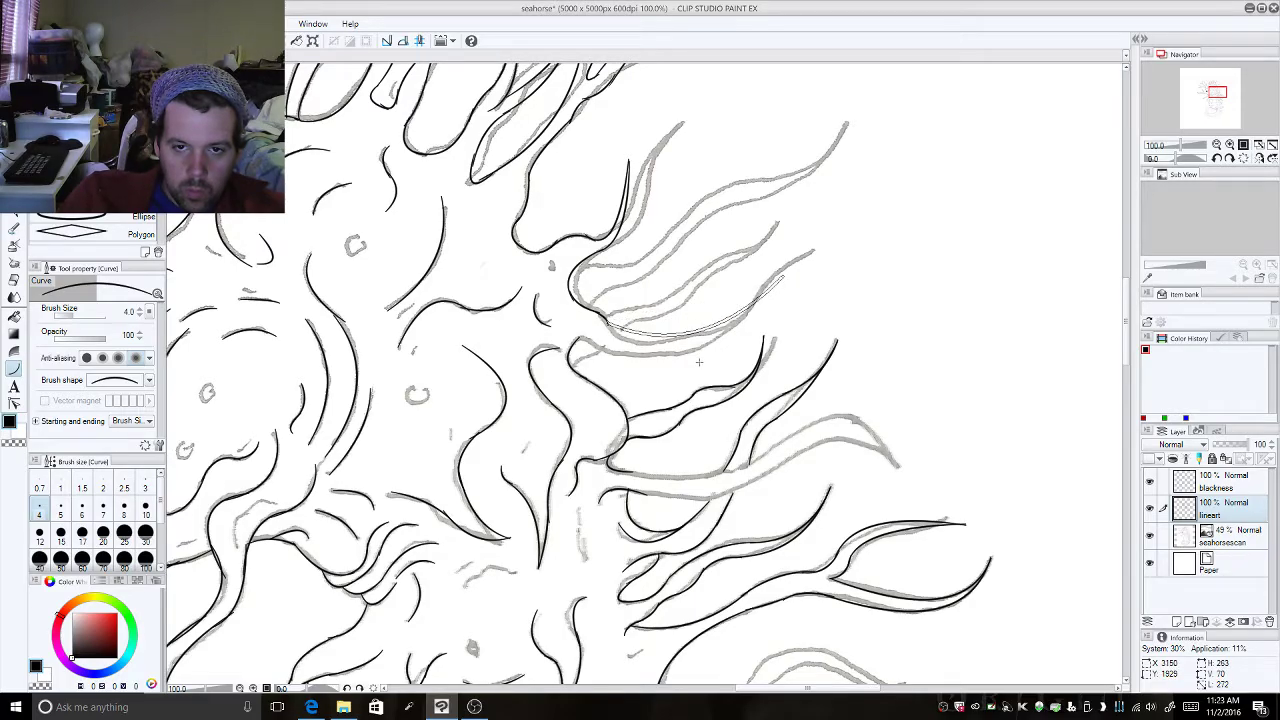
click(614, 358)
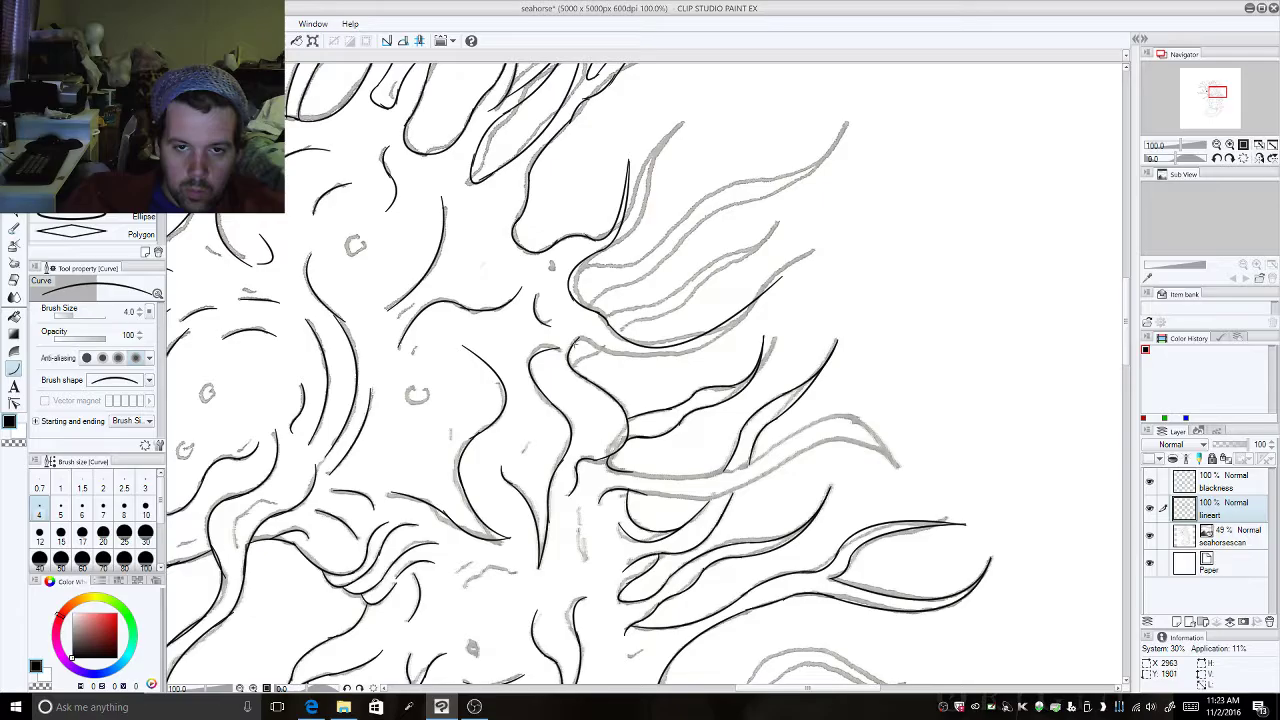
drag(605, 349, 573, 343)
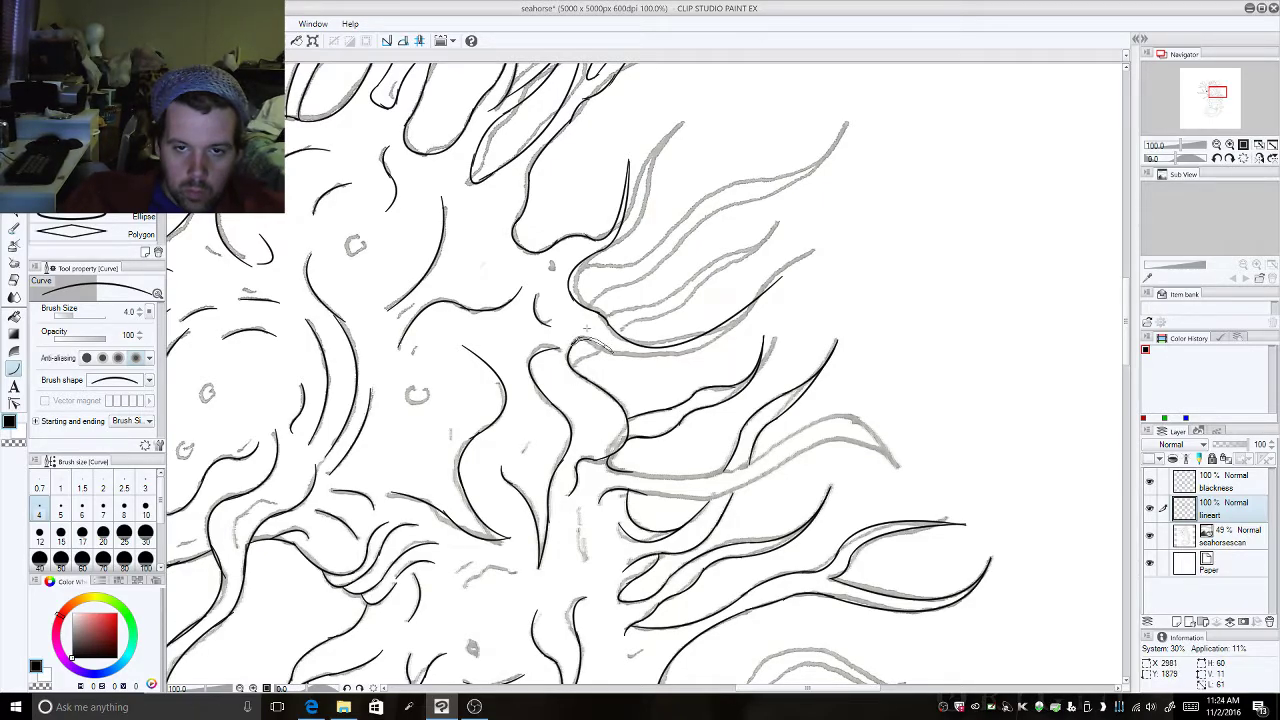
drag(575, 349, 782, 280)
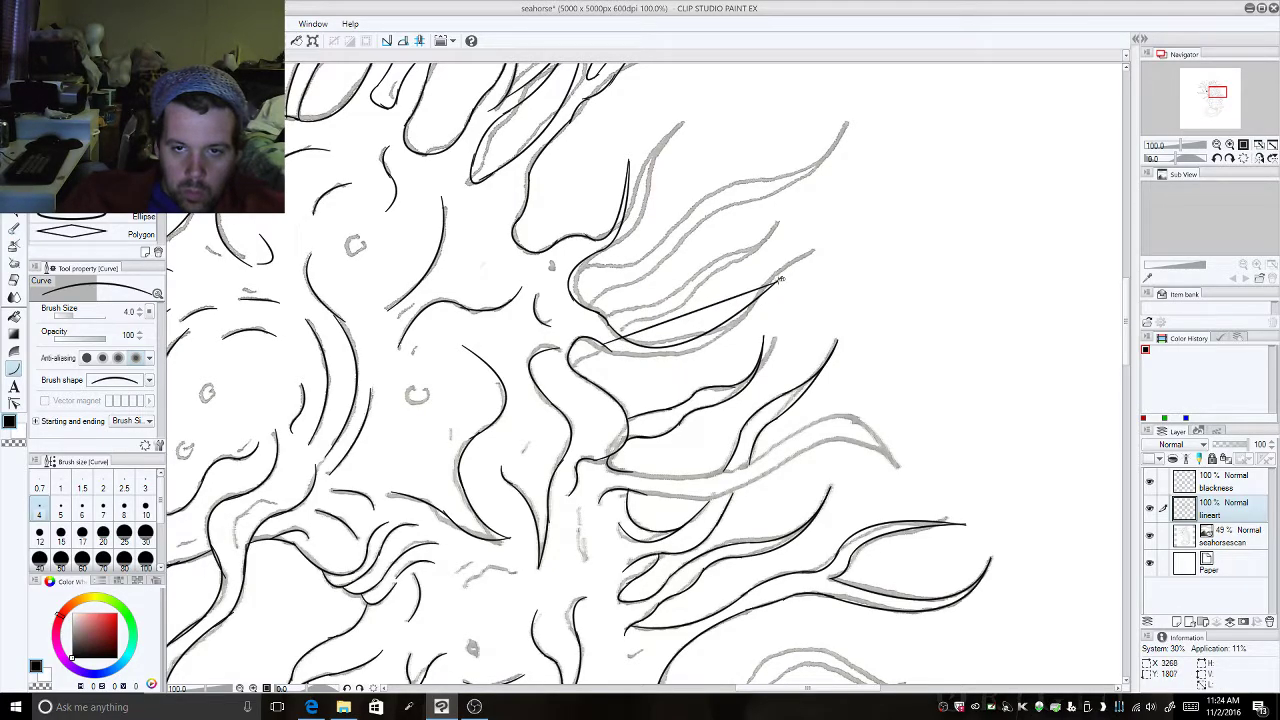
key(Escape)
drag(781, 279, 598, 342)
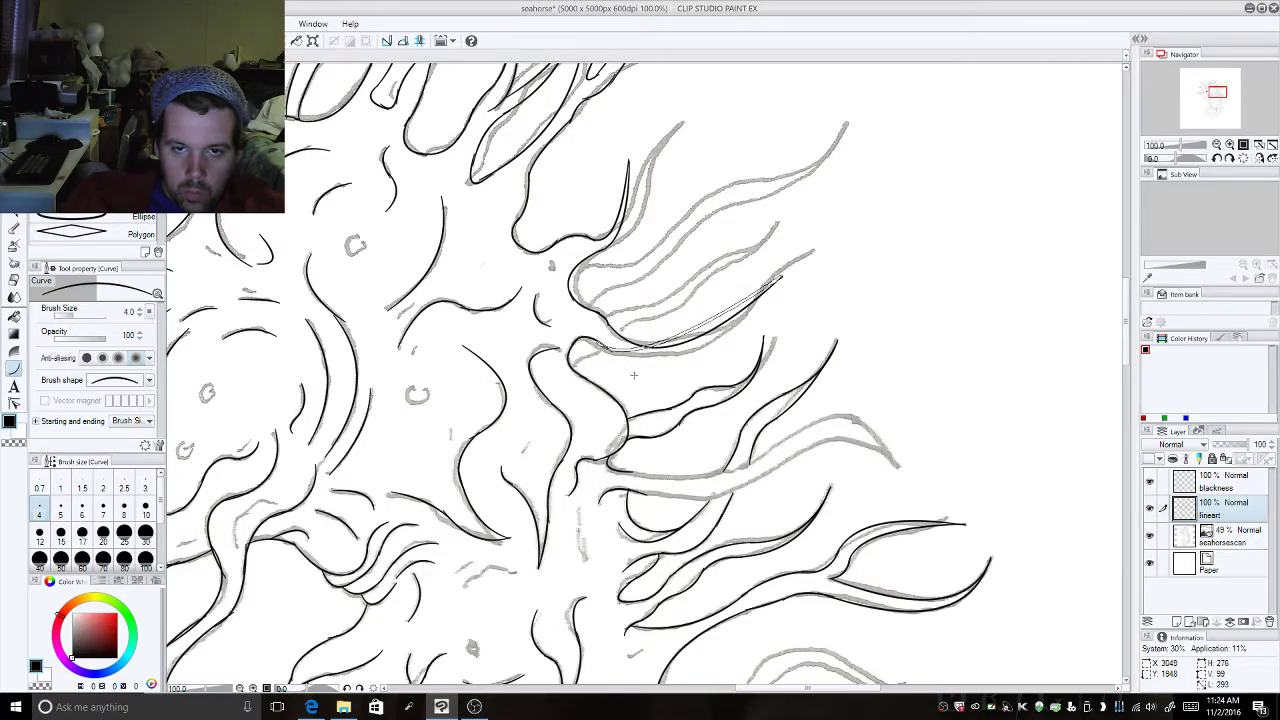
click(677, 393)
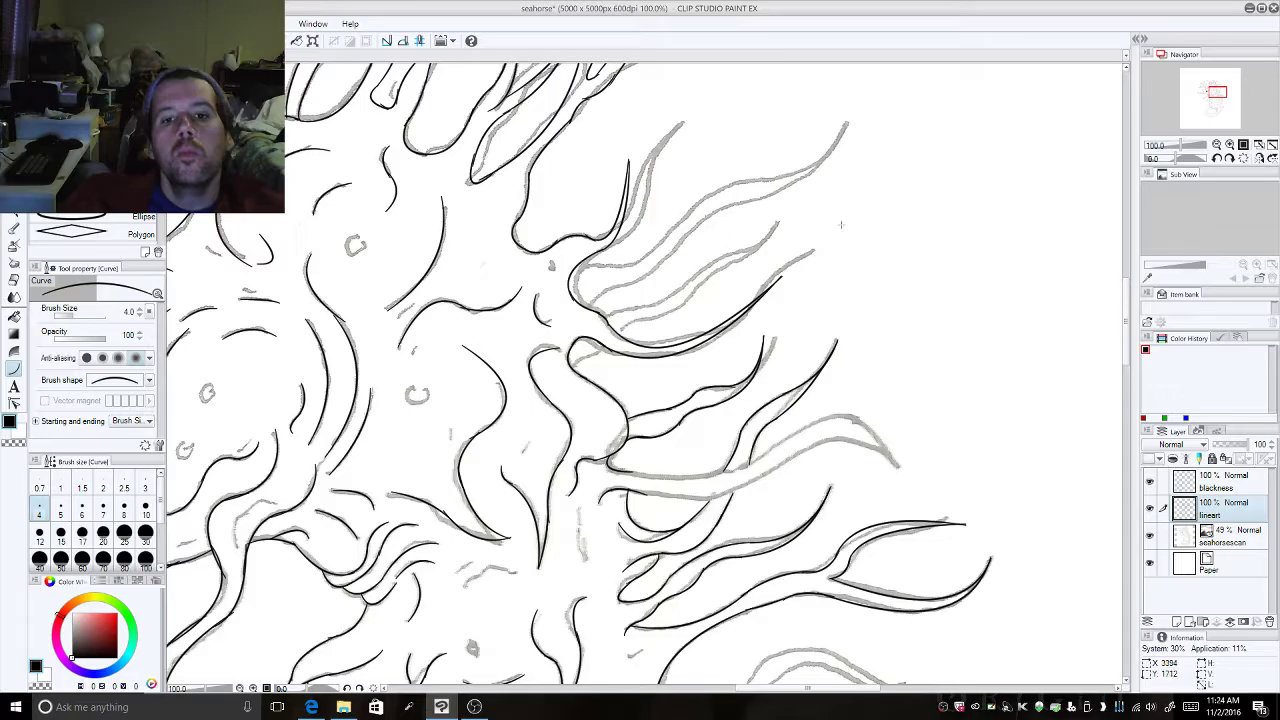
Step: Ink the arched upper edge of a tendril and a curved line beside it
drag(590, 305, 686, 278)
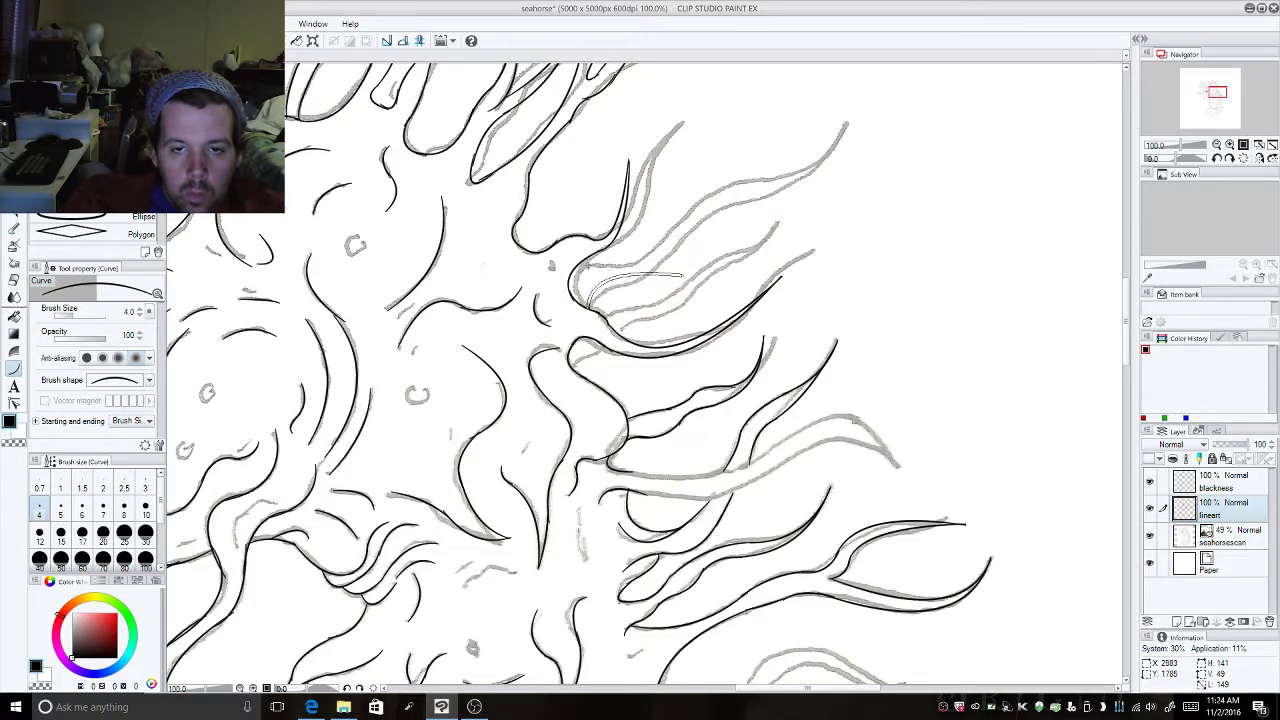
click(573, 284)
drag(570, 288, 683, 272)
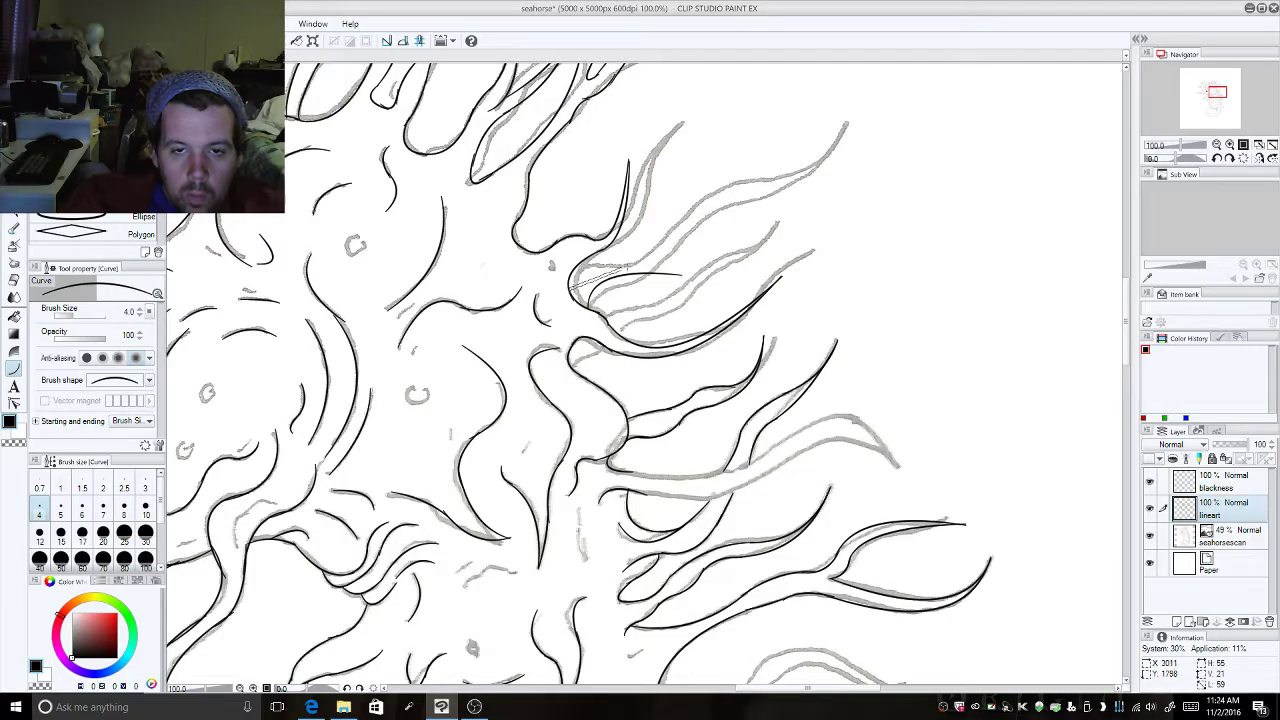
key(Escape)
drag(683, 272, 570, 288)
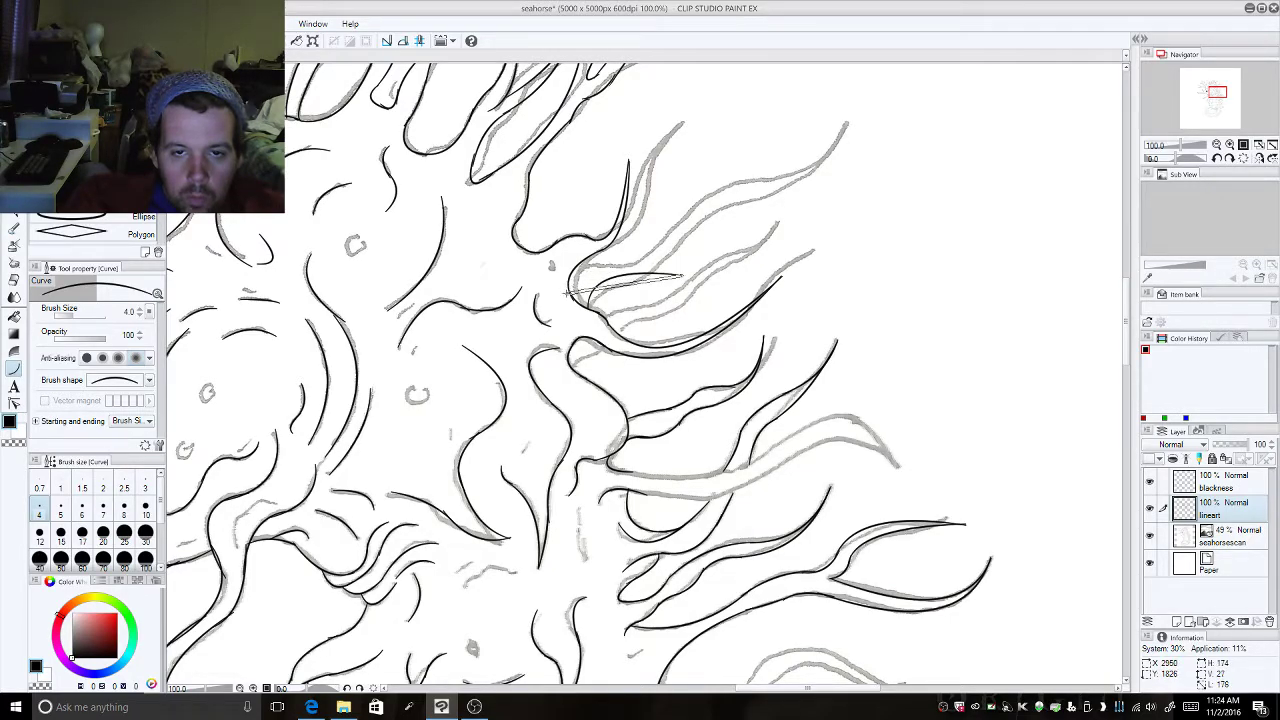
click(598, 264)
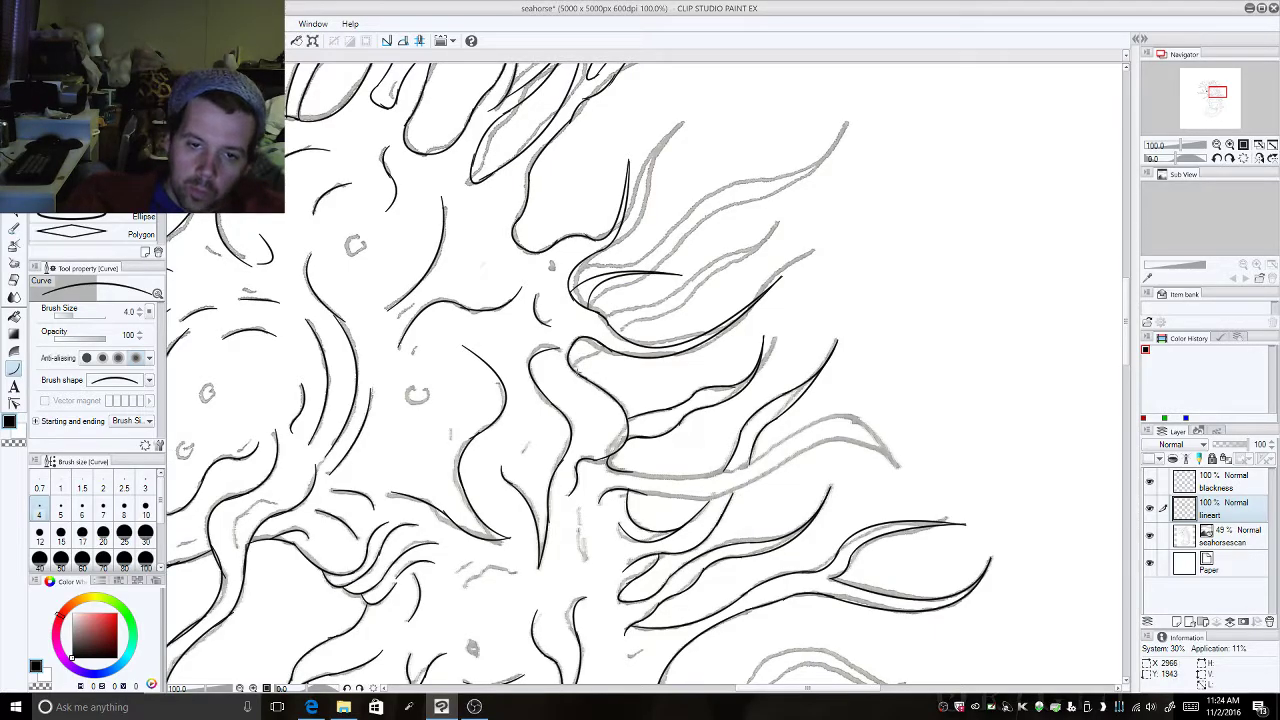
Step: Ink a short tendril curve and a curve rising and extending toward the tendril tip
drag(572, 368, 606, 357)
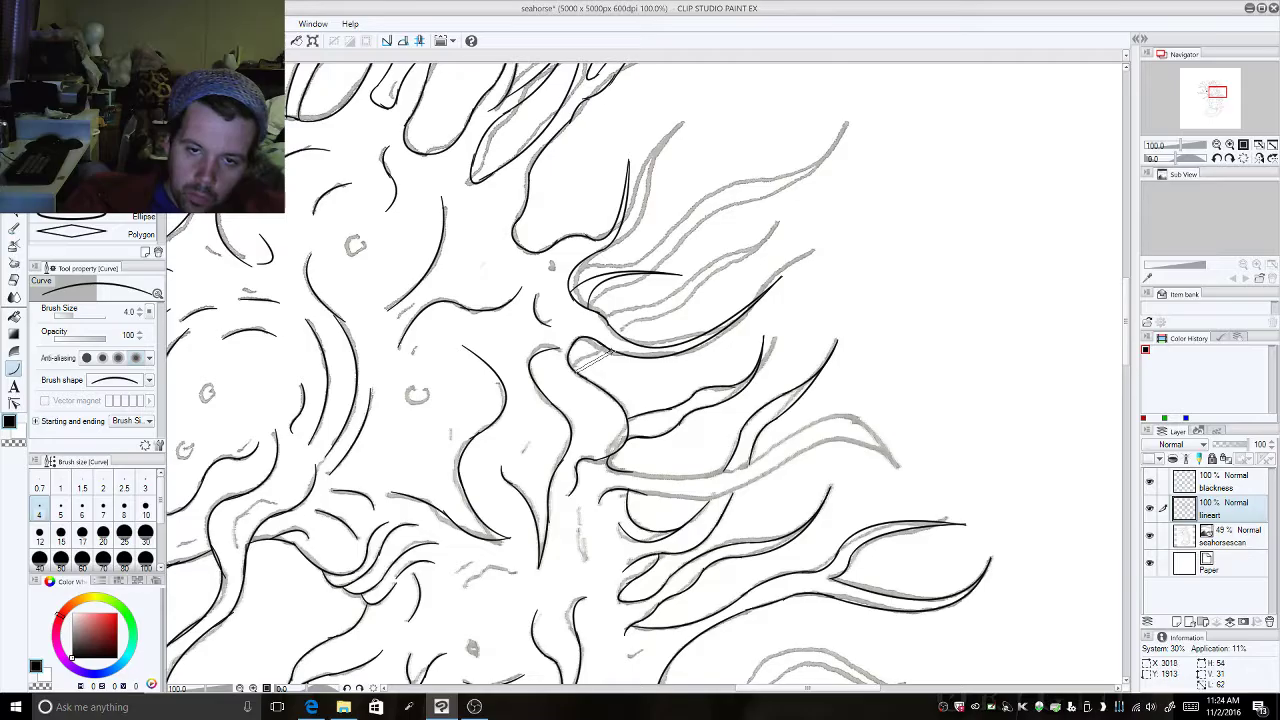
click(590, 344)
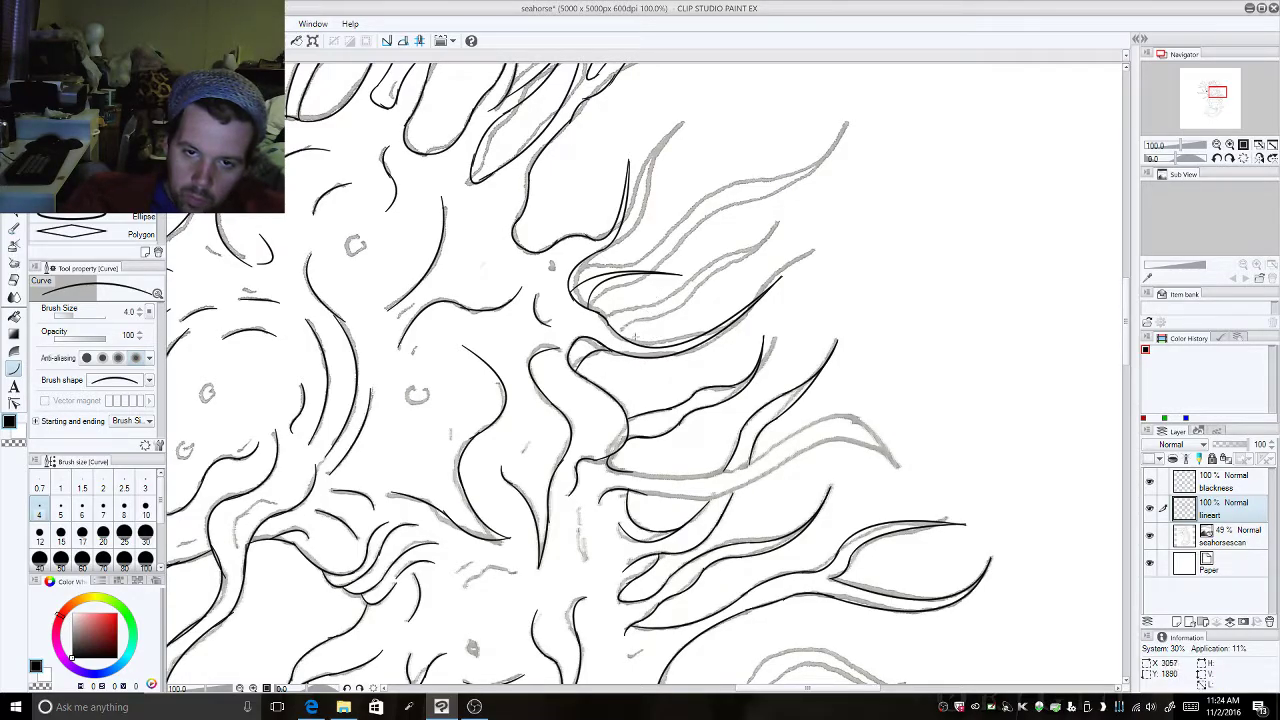
drag(632, 342, 678, 291)
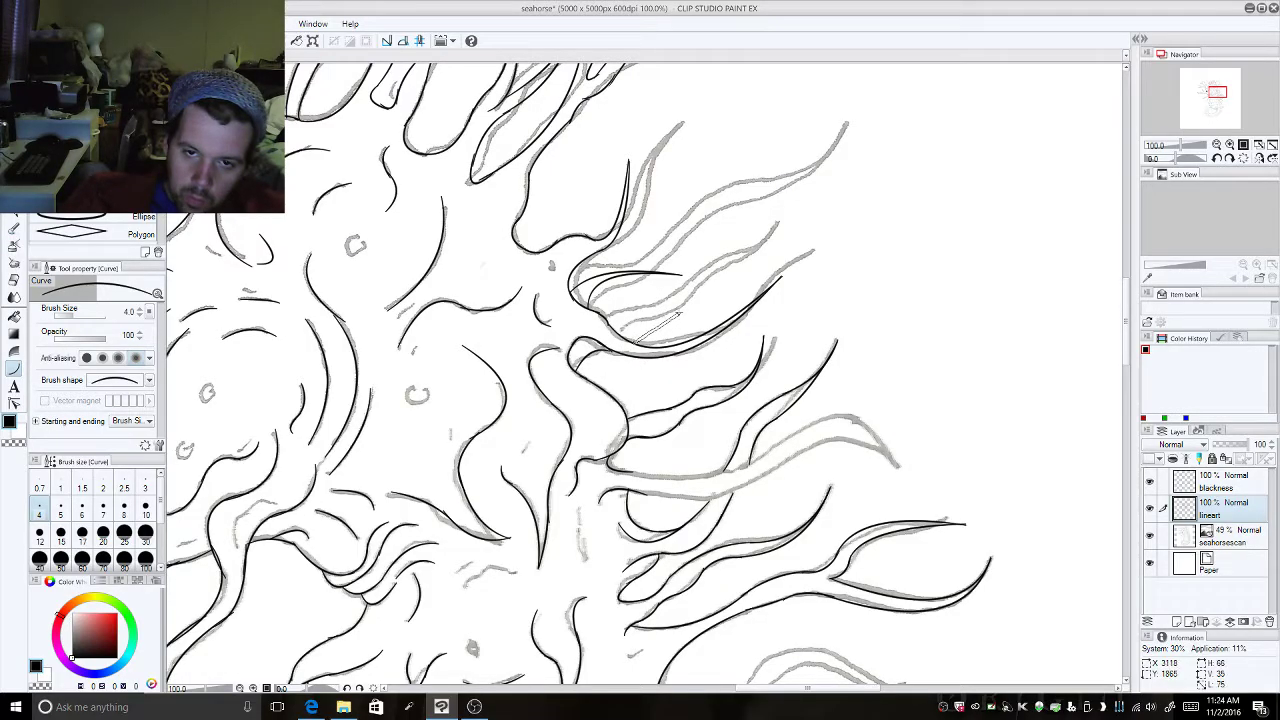
click(699, 329)
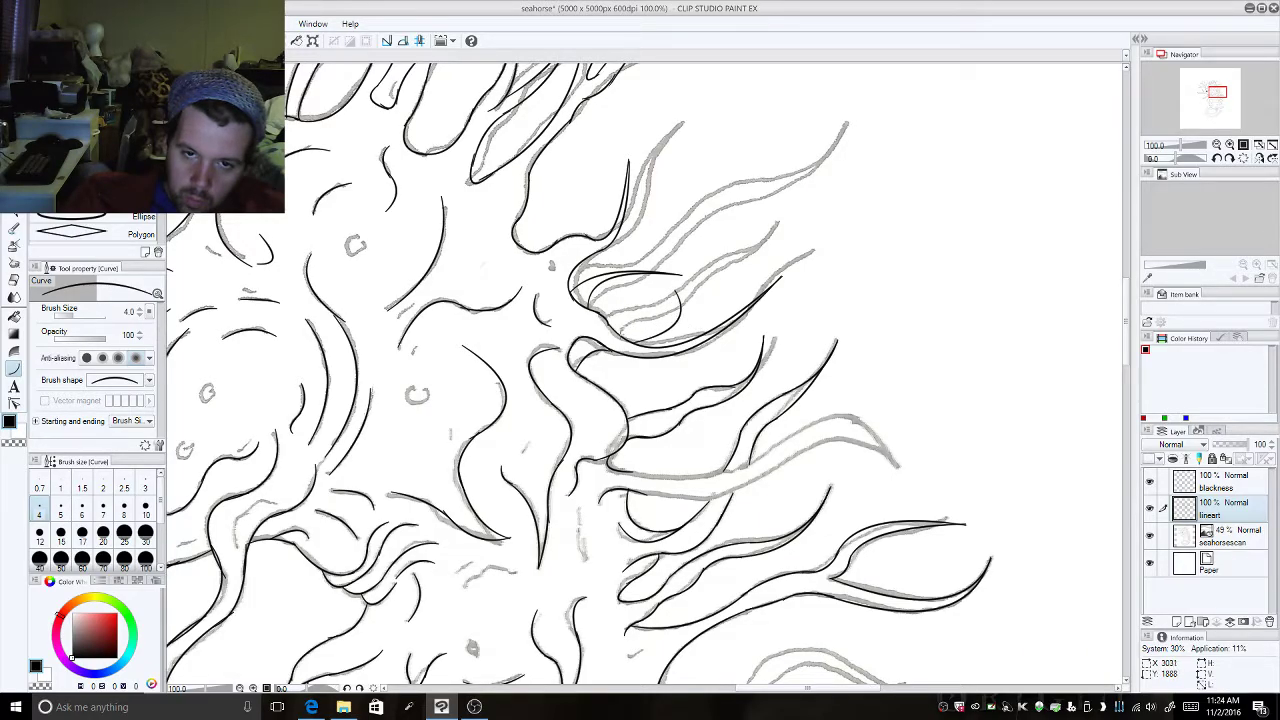
mouse_move(659, 296)
mouse_down()
mouse_move(680, 286)
mouse_move(676, 302)
mouse_up()
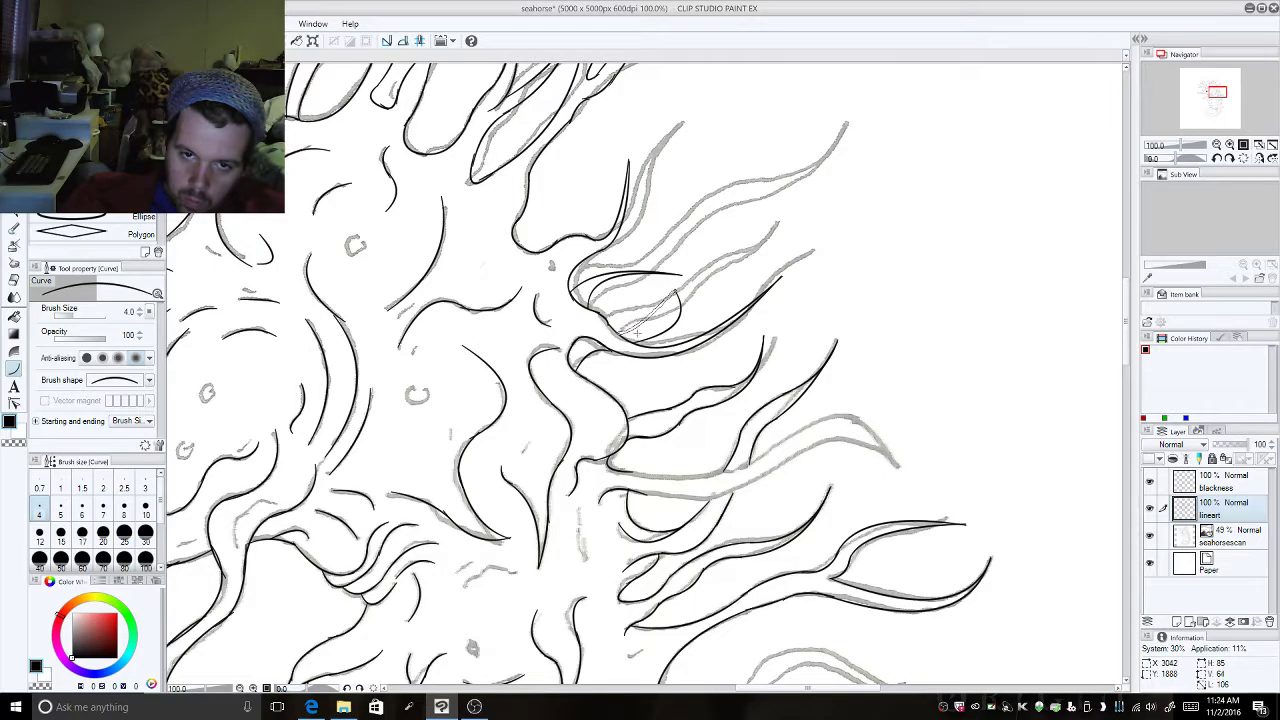
click(686, 336)
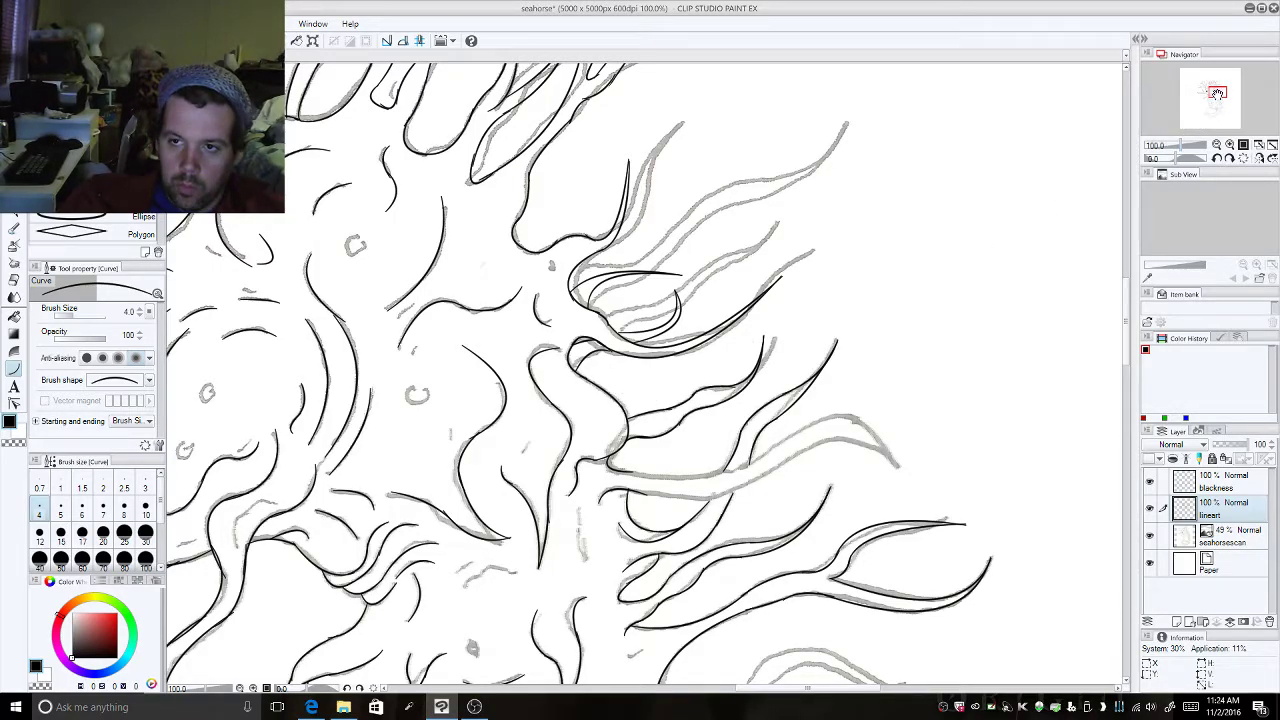
drag(1125, 304, 1123, 327)
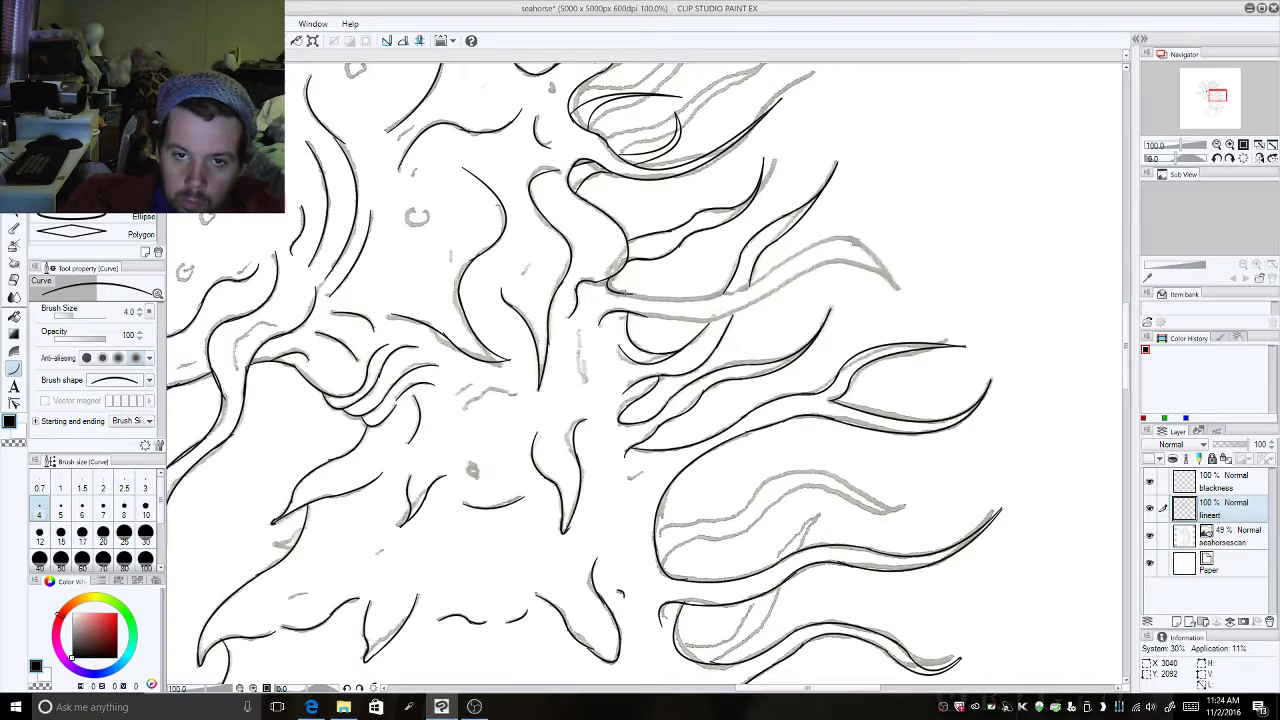
Step: After undoing stray straight lines, ink the tentacle's upper edge curve out to its tip
drag(608, 292, 770, 272)
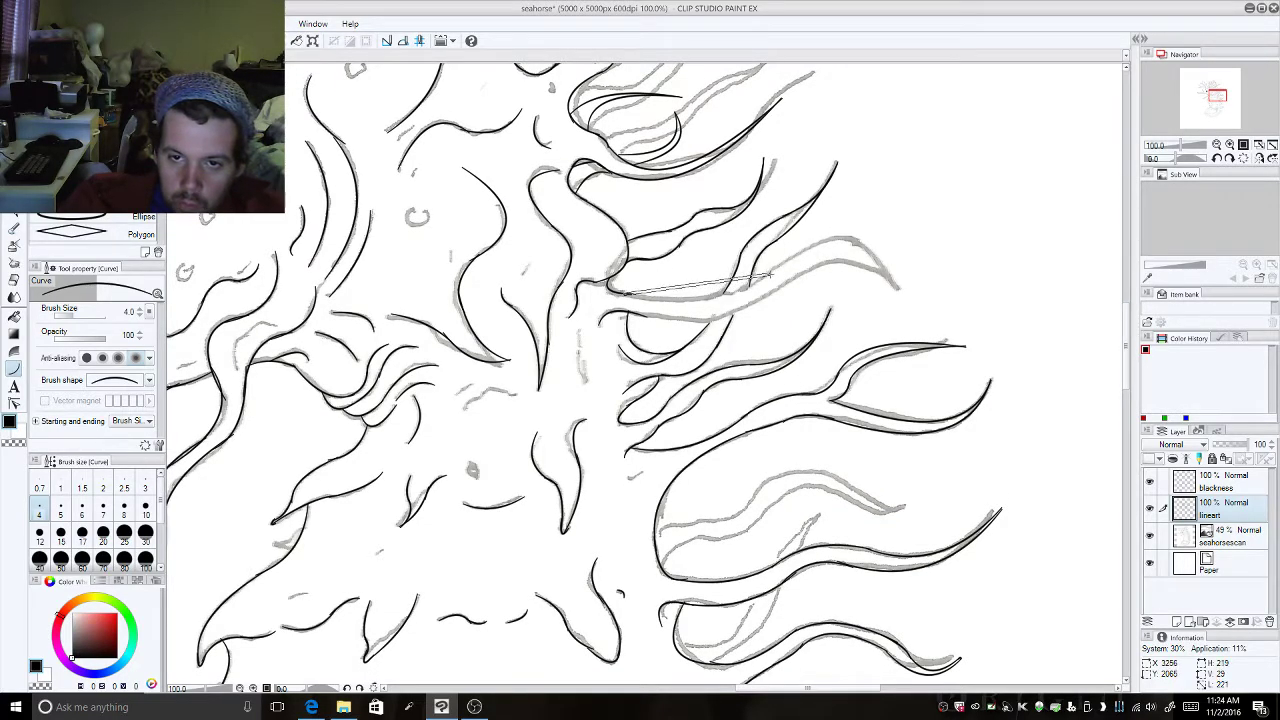
key(ctrl+z)
drag(760, 280, 608, 292)
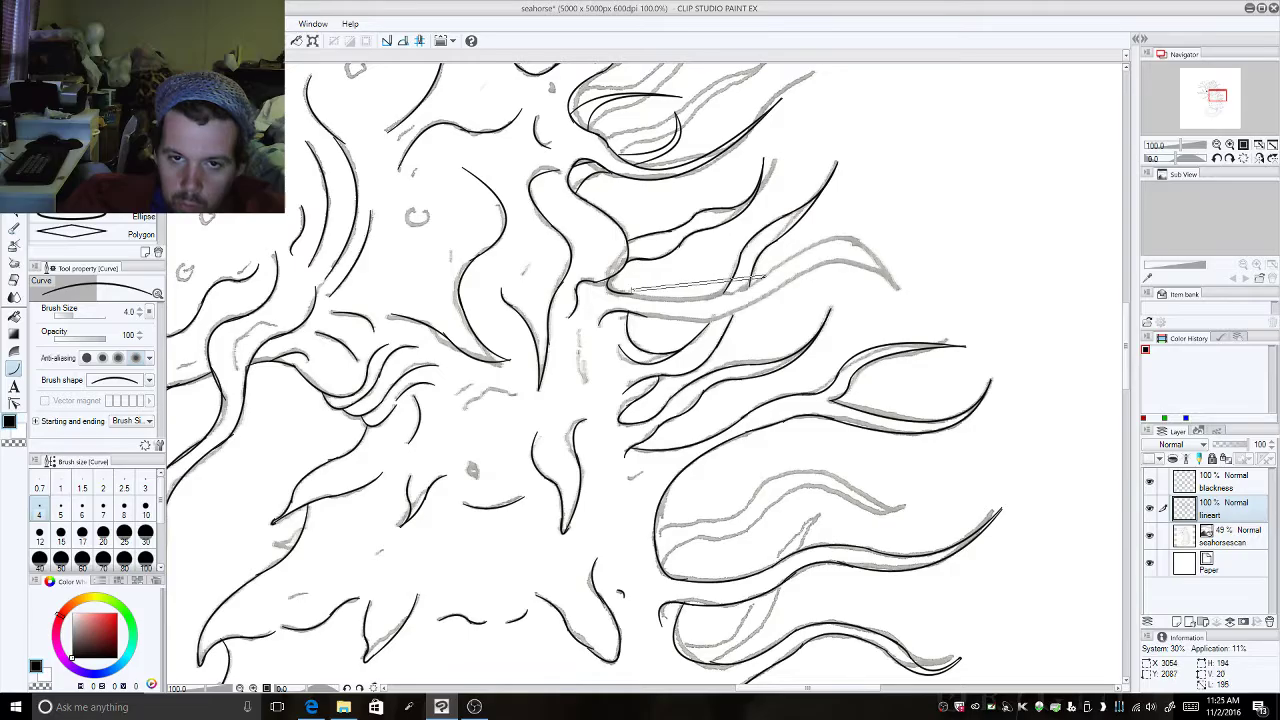
key(ctrl+z)
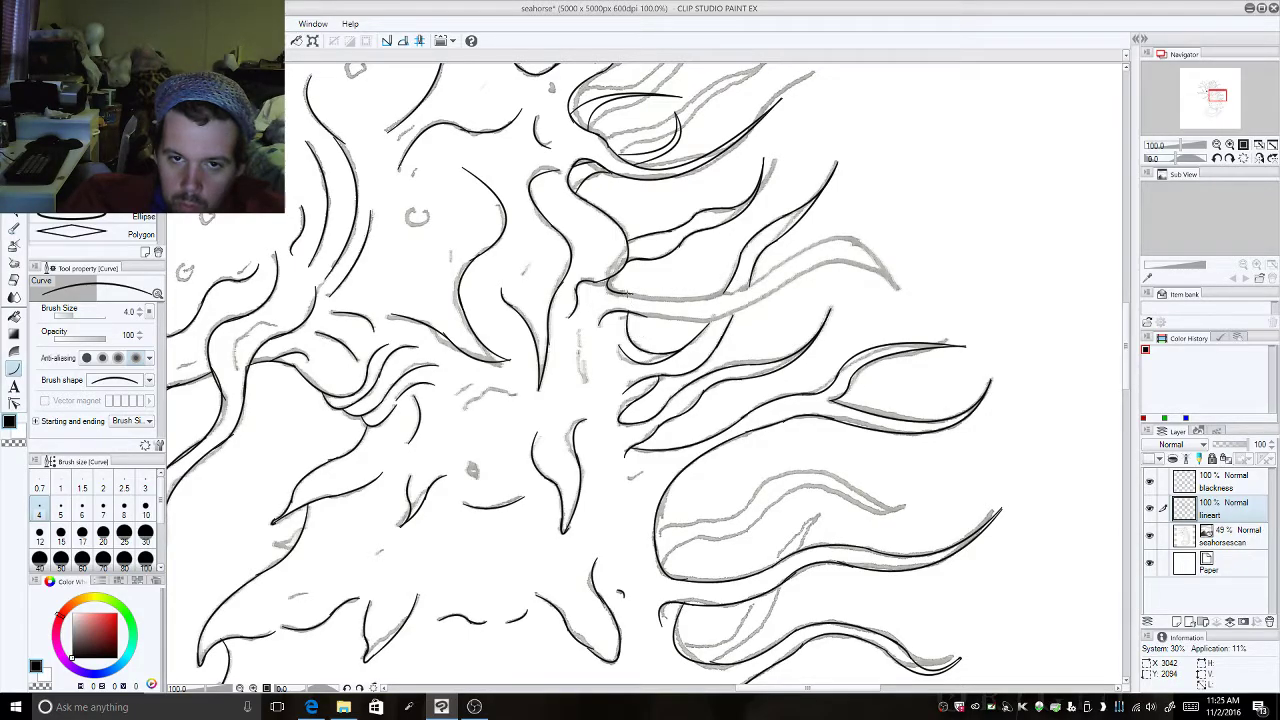
drag(608, 292, 770, 272)
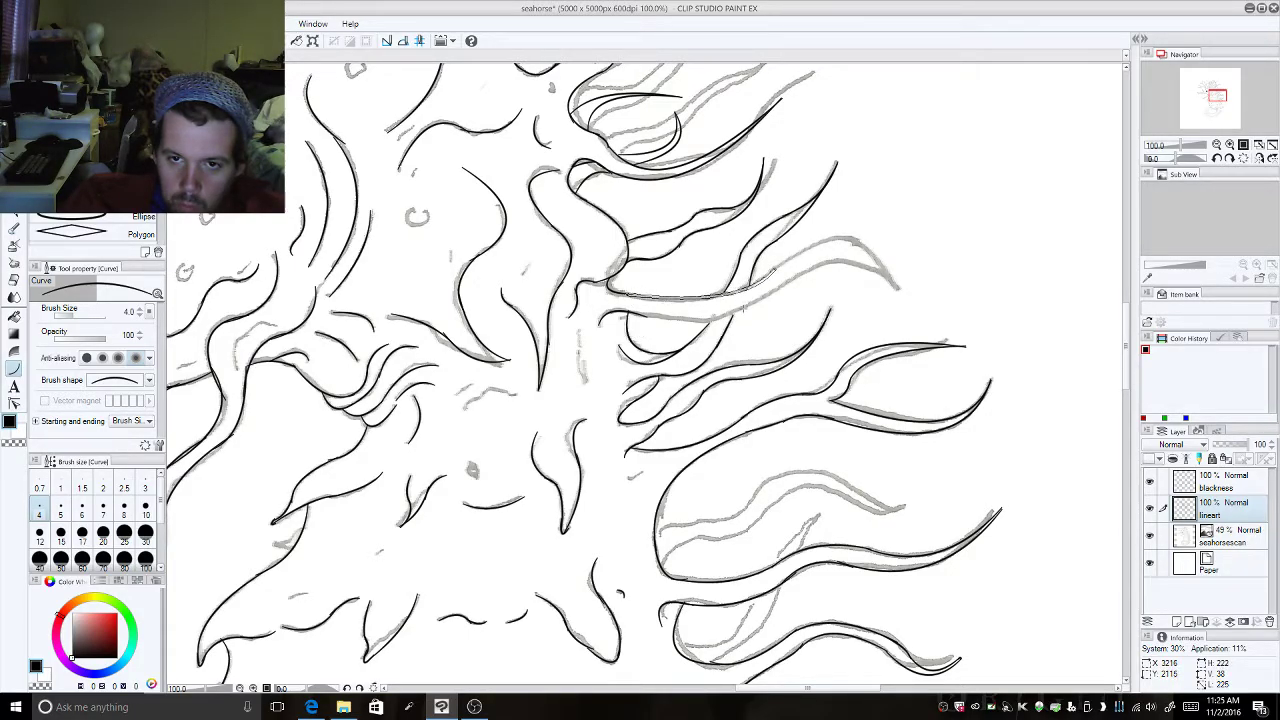
click(769, 273)
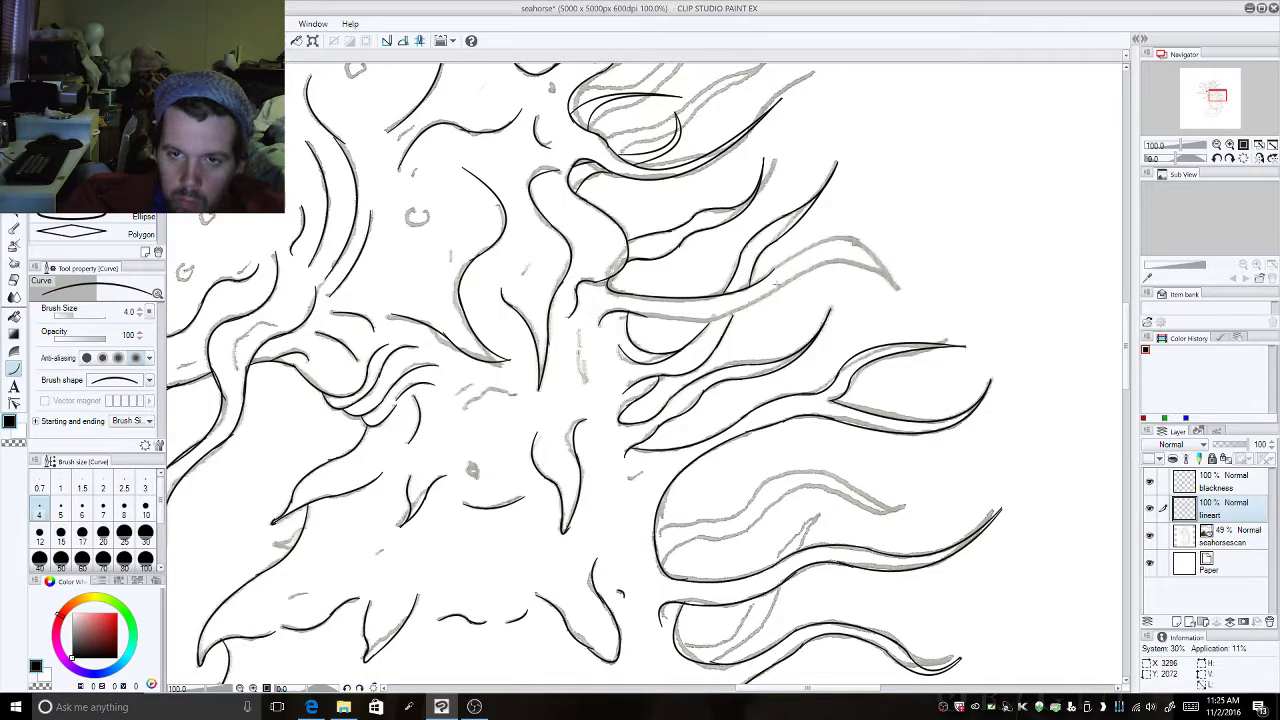
drag(771, 271, 858, 298)
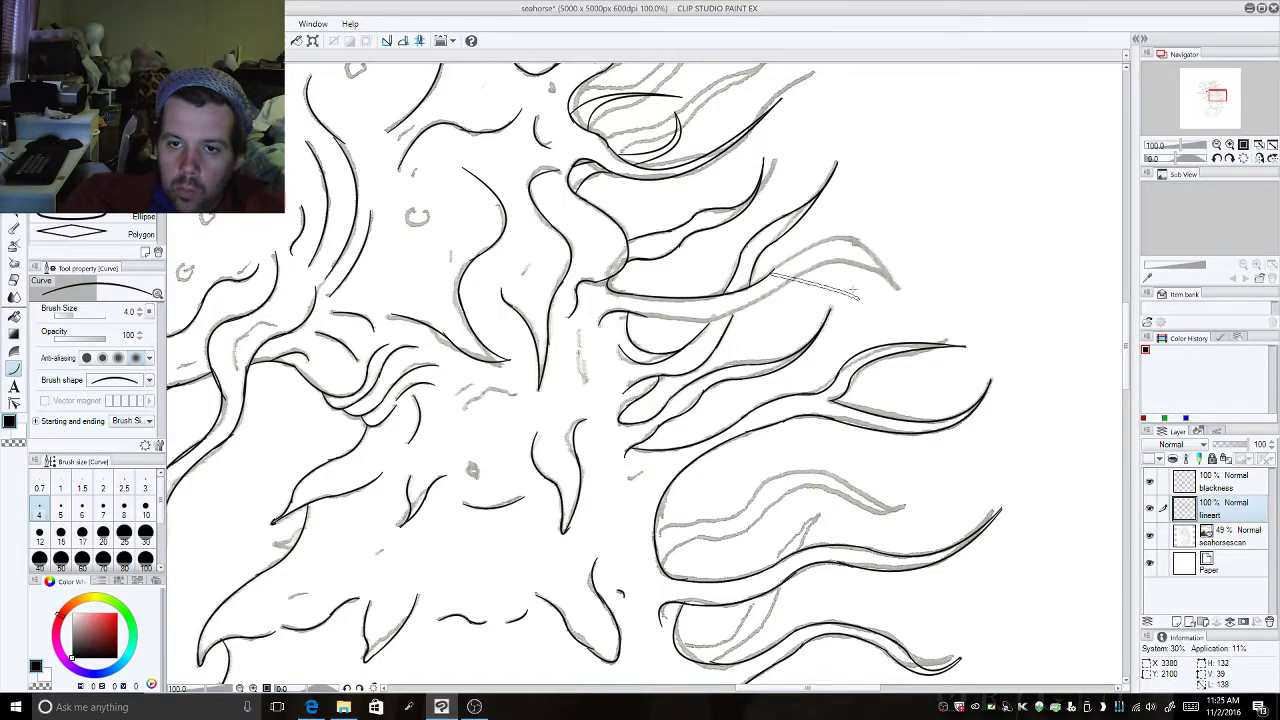
click(812, 238)
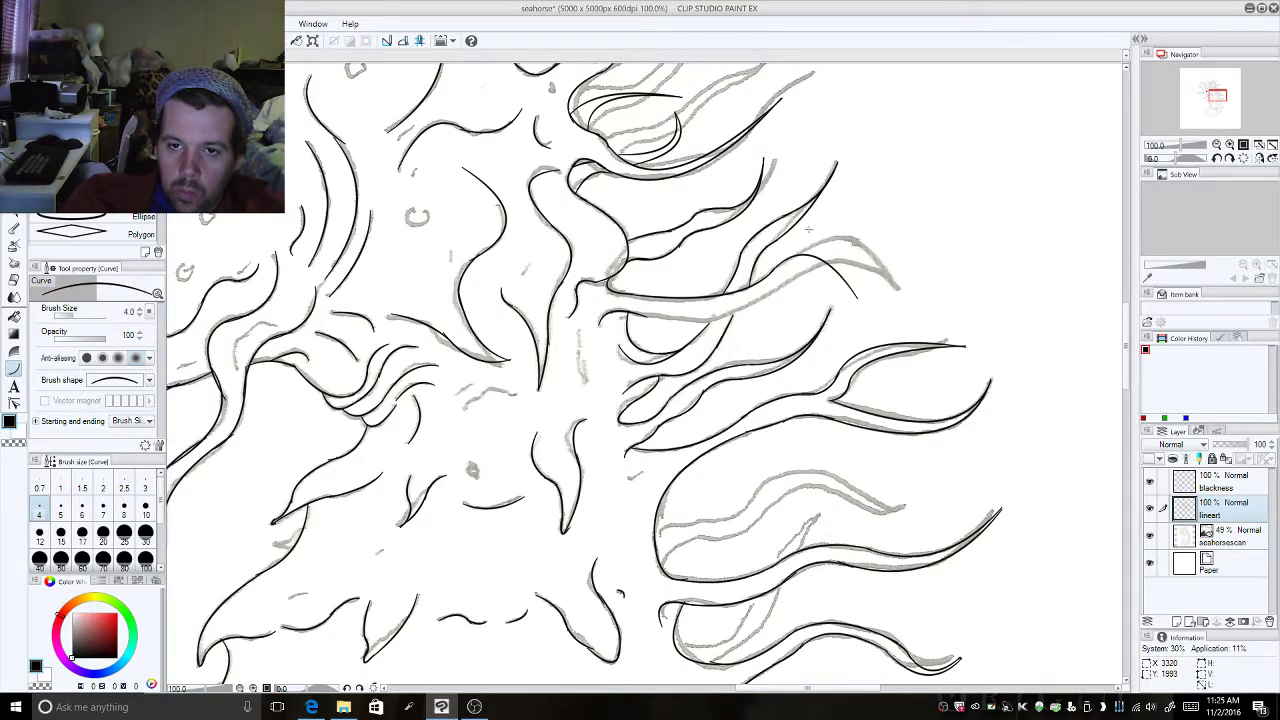
Step: Ink the tentacle's lower edge and bend it into the curved tip, joining the outline
drag(610, 293, 760, 299)
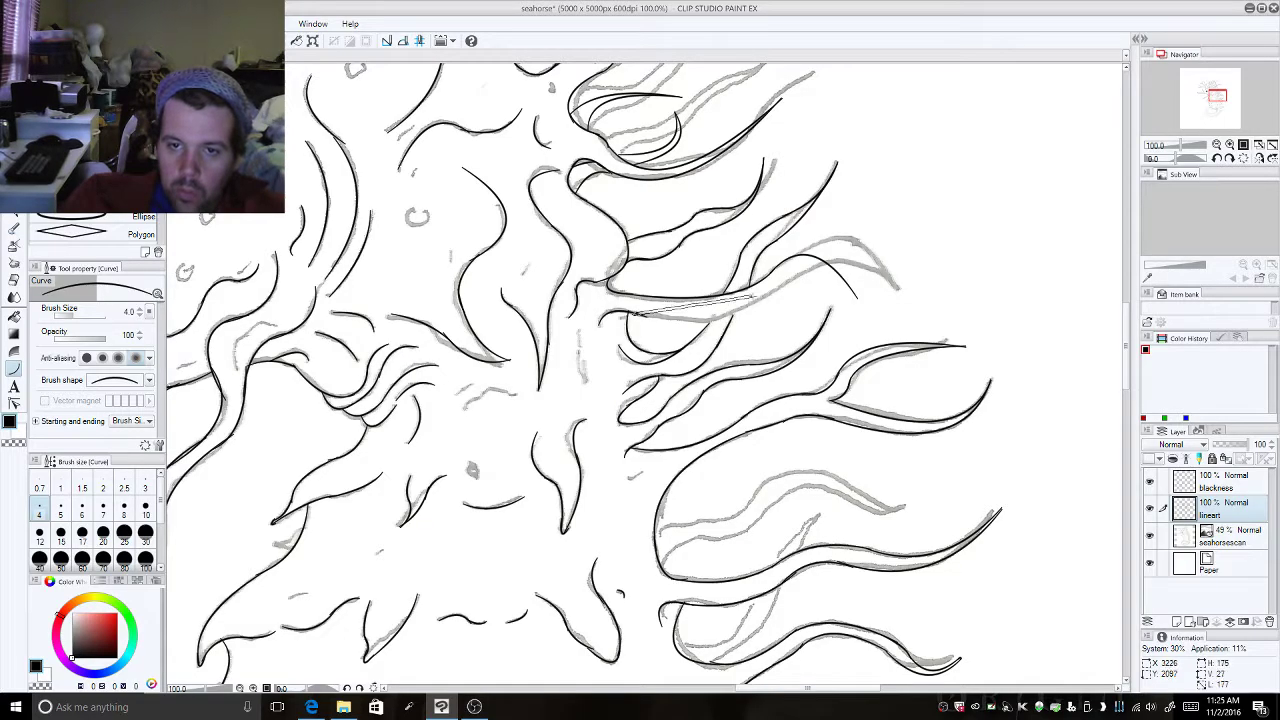
click(655, 318)
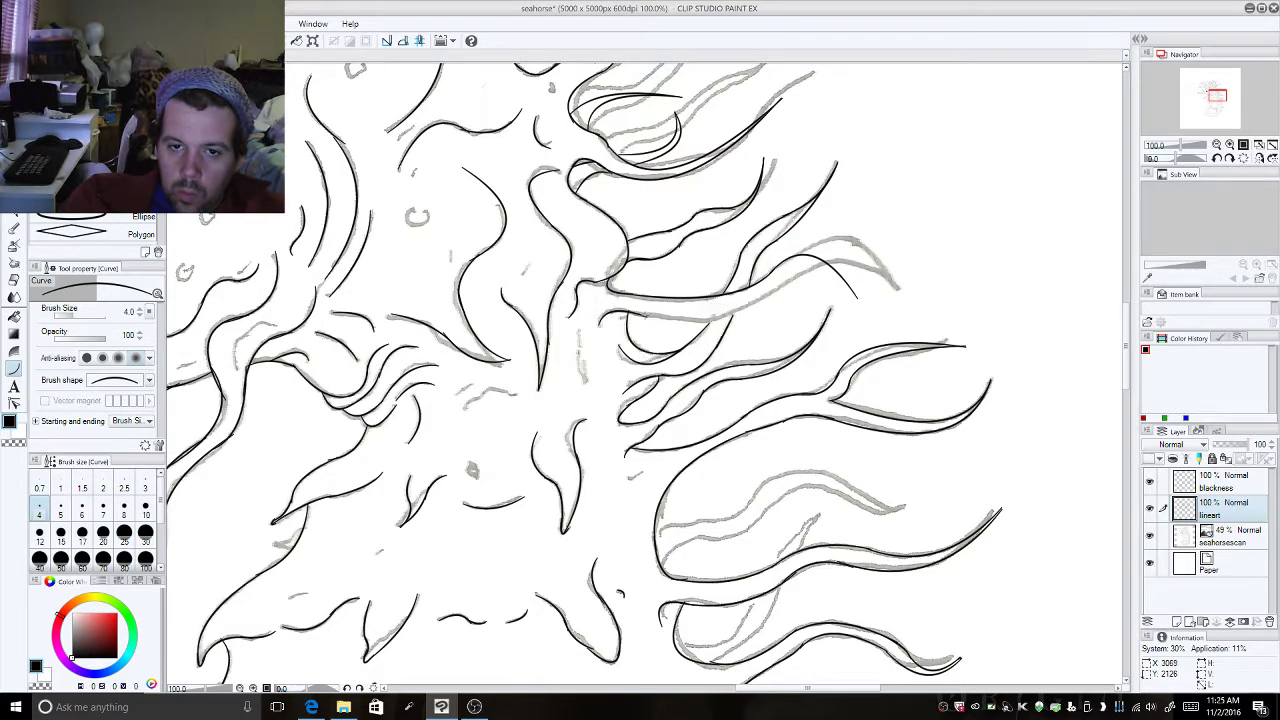
drag(640, 315, 732, 316)
key(Escape)
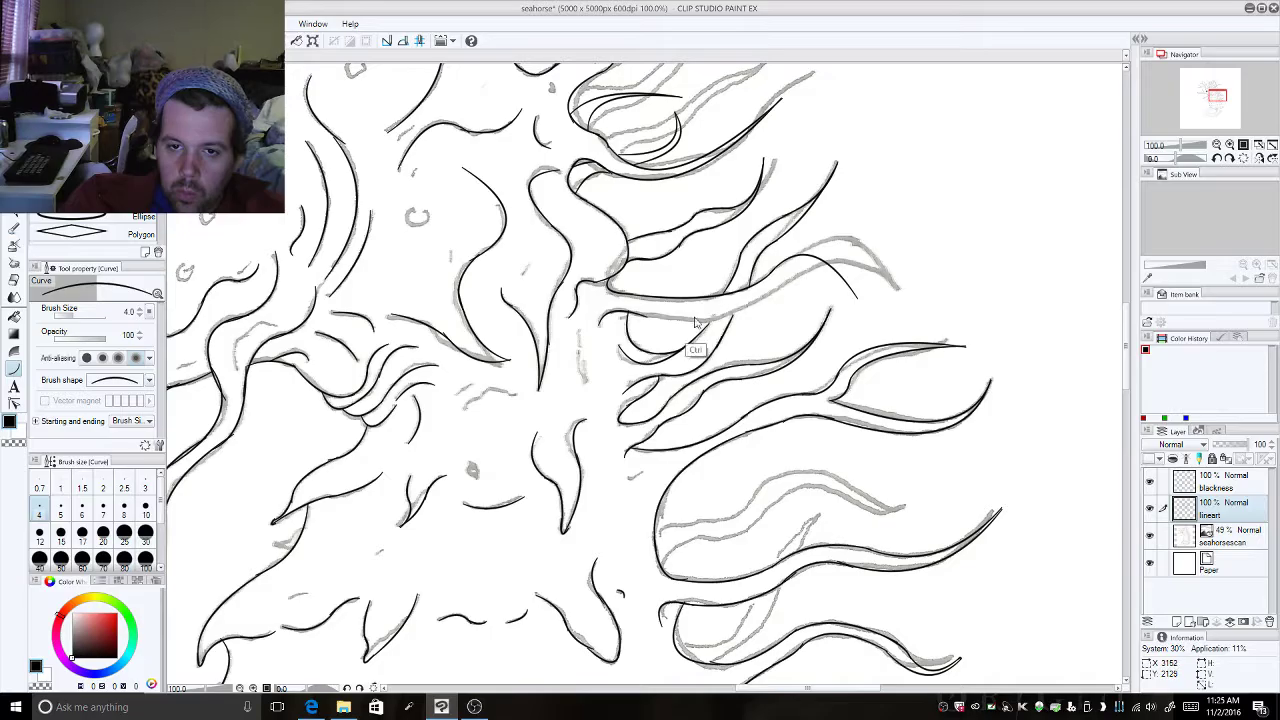
drag(637, 318, 752, 305)
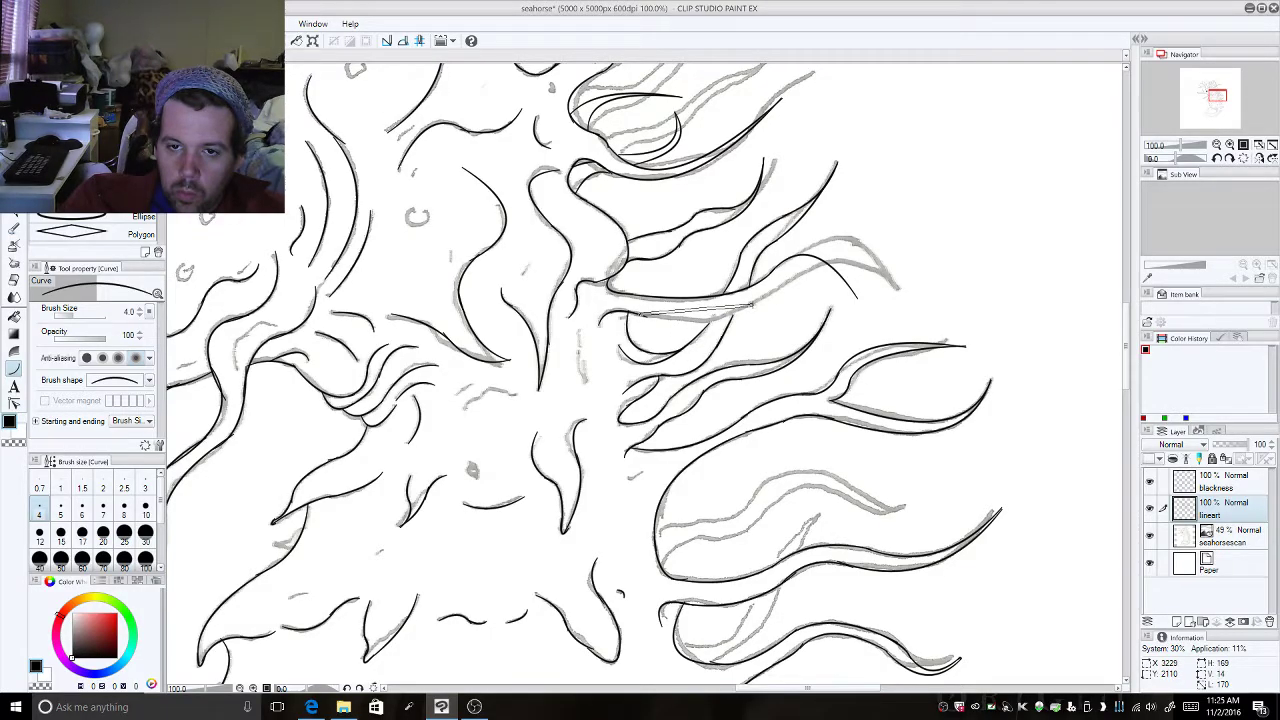
click(768, 310)
drag(759, 302, 856, 296)
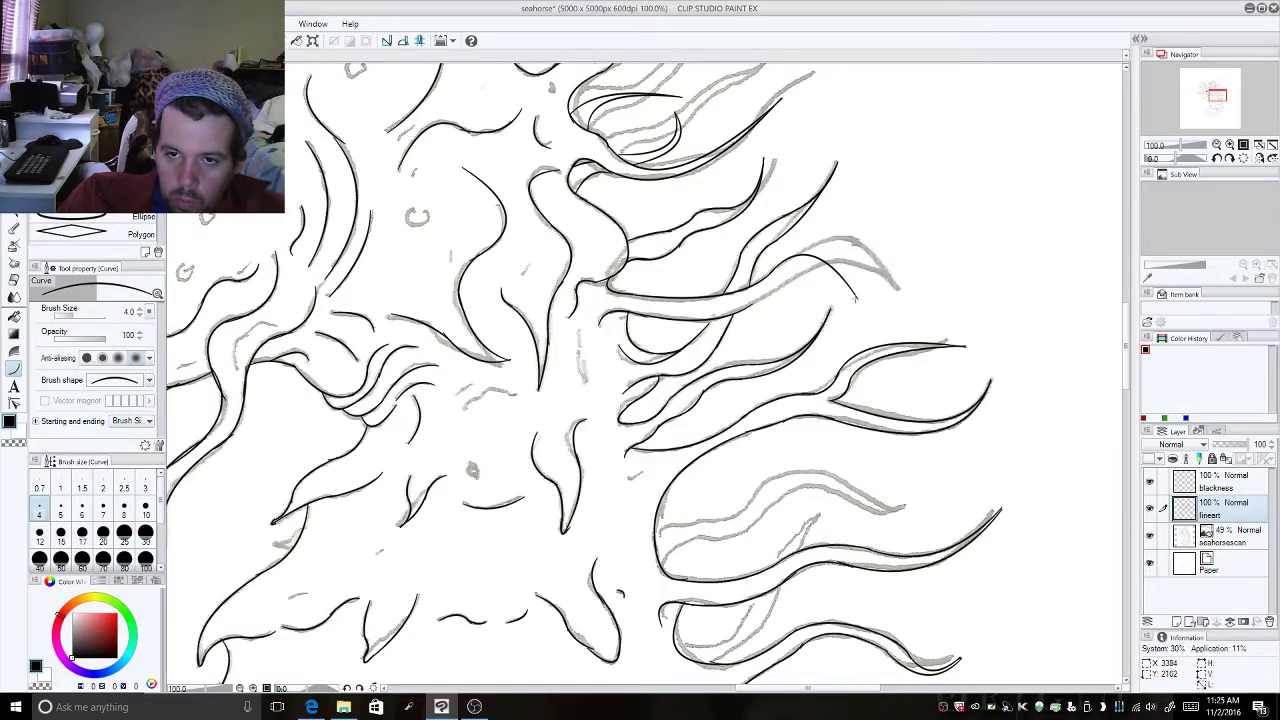
drag(849, 292, 789, 277)
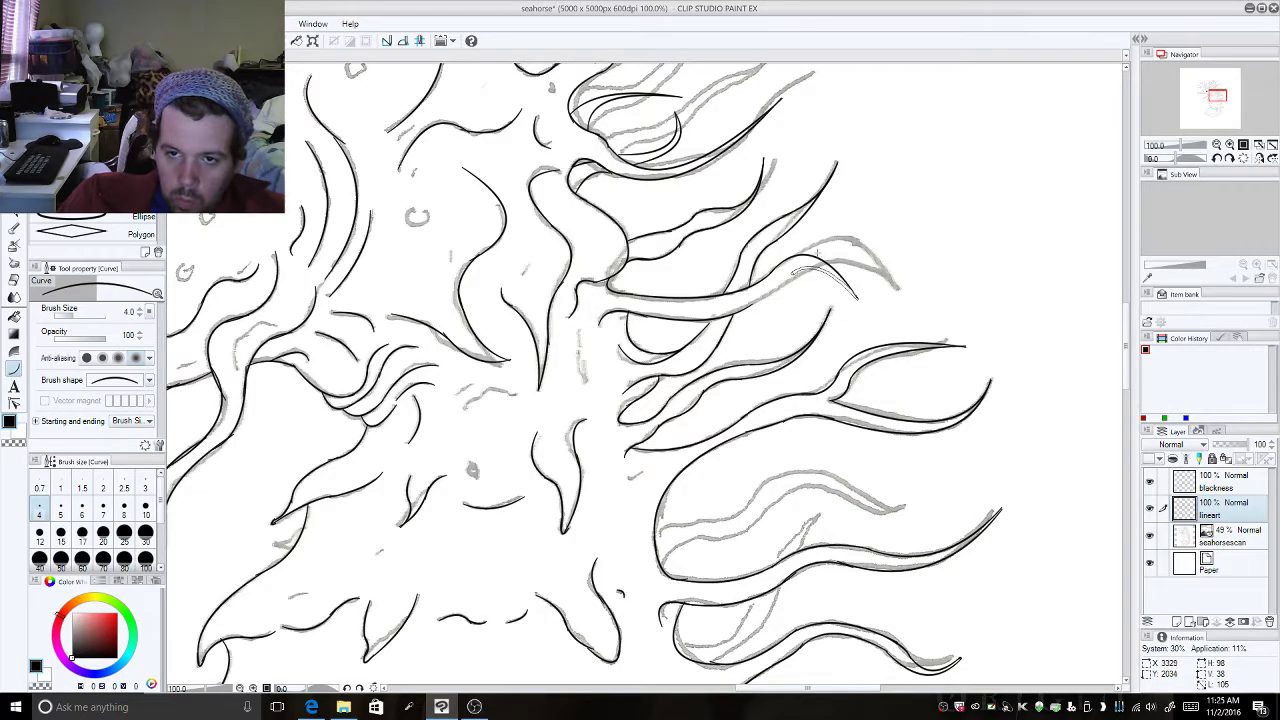
click(820, 248)
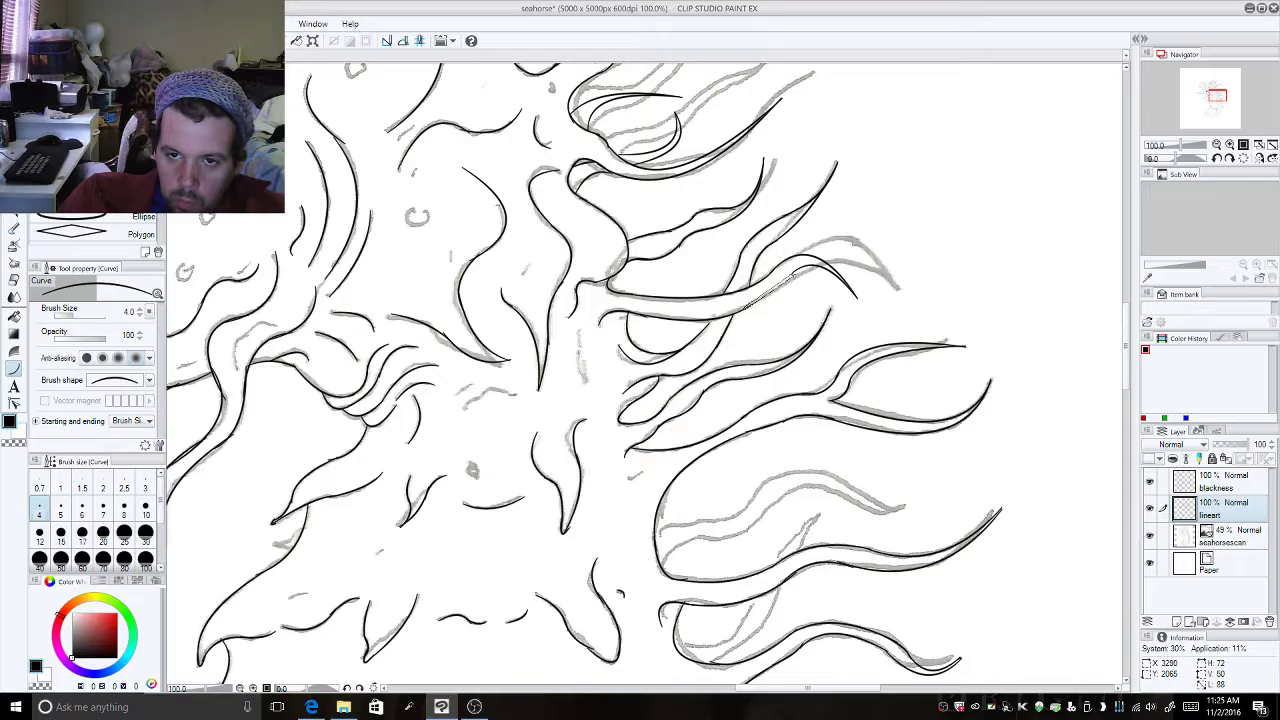
click(793, 272)
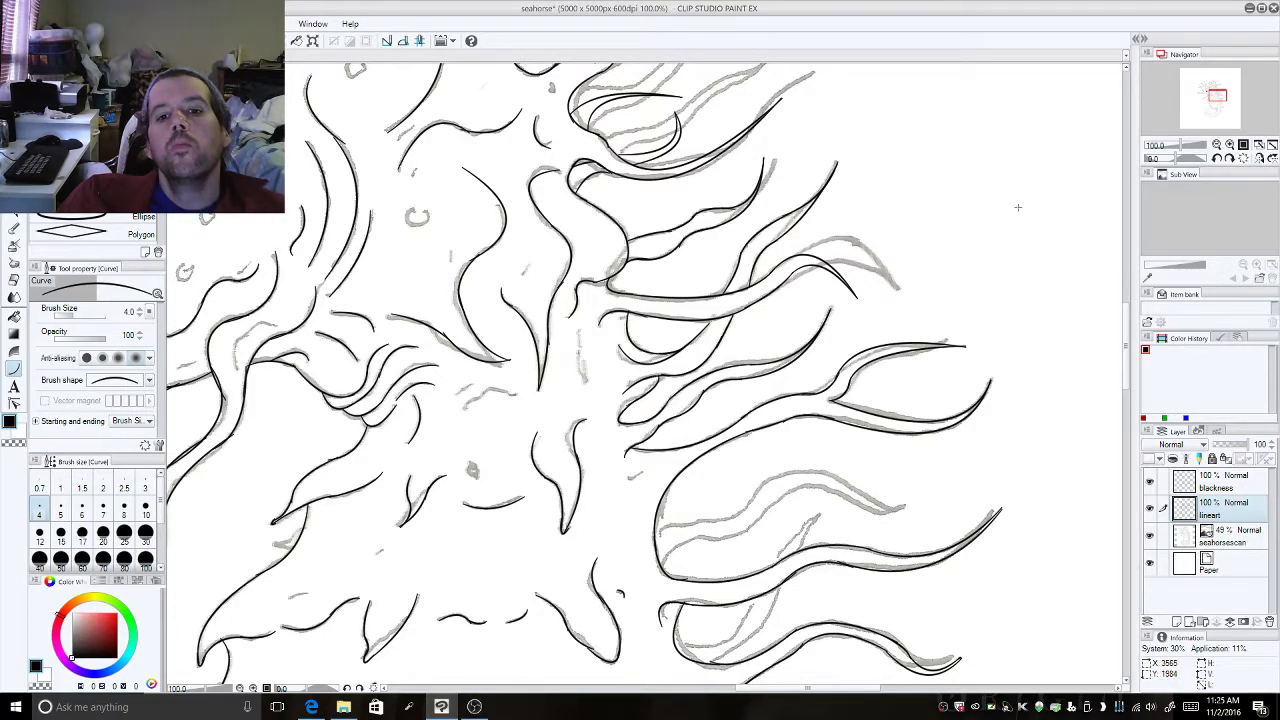
scroll(1125, 335, down, 2)
Step: Scroll down and ink the lower tendril's upper edge arcing toward its tip
scroll(1125, 335, down, 5)
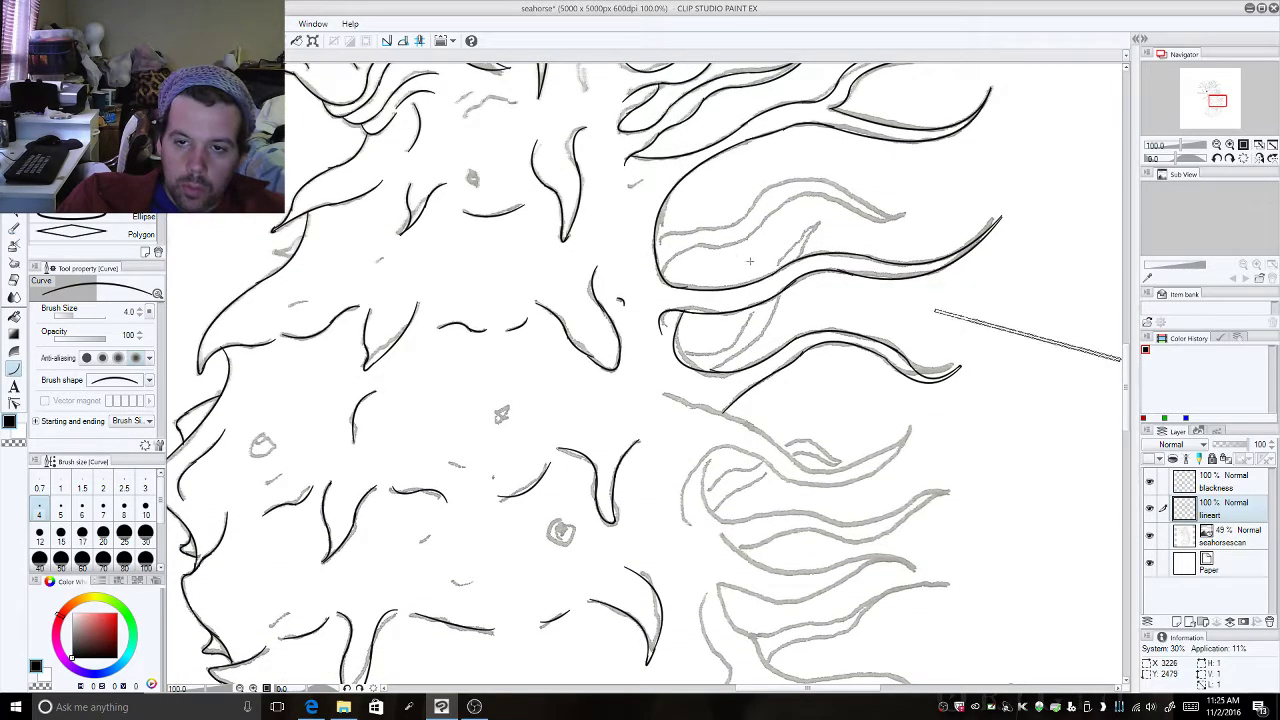
drag(656, 242, 722, 228)
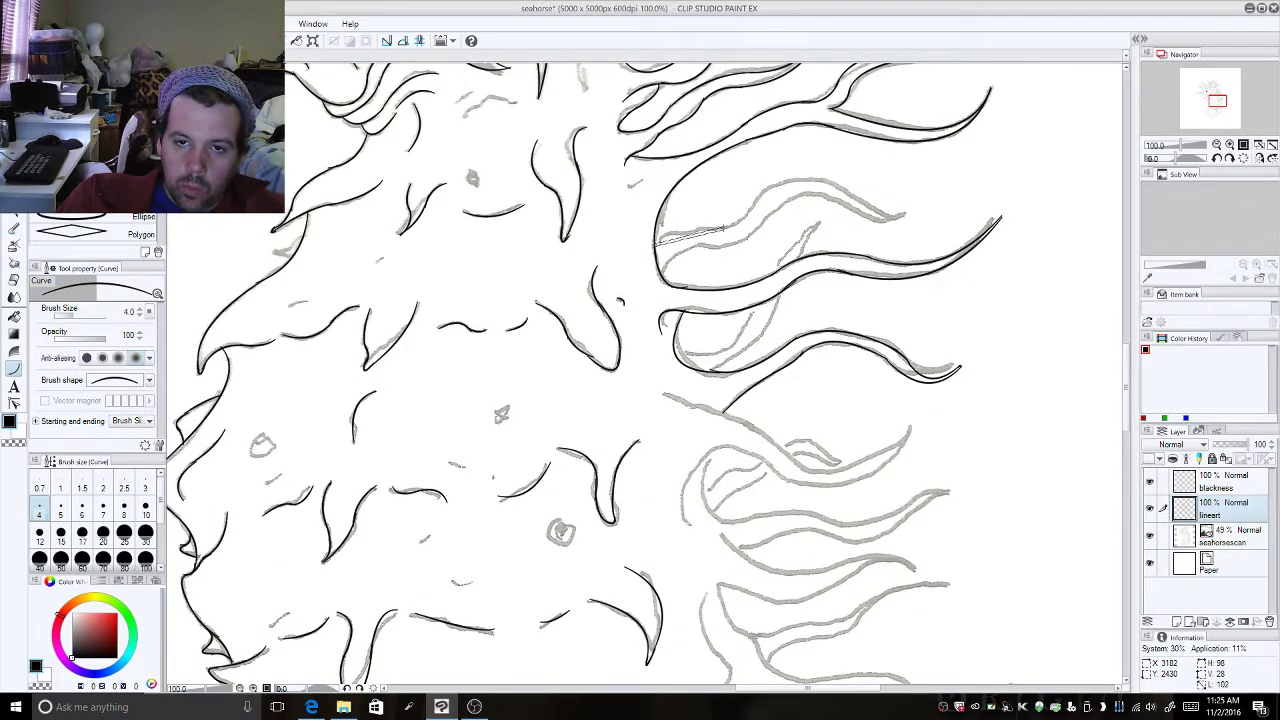
drag(724, 226, 757, 216)
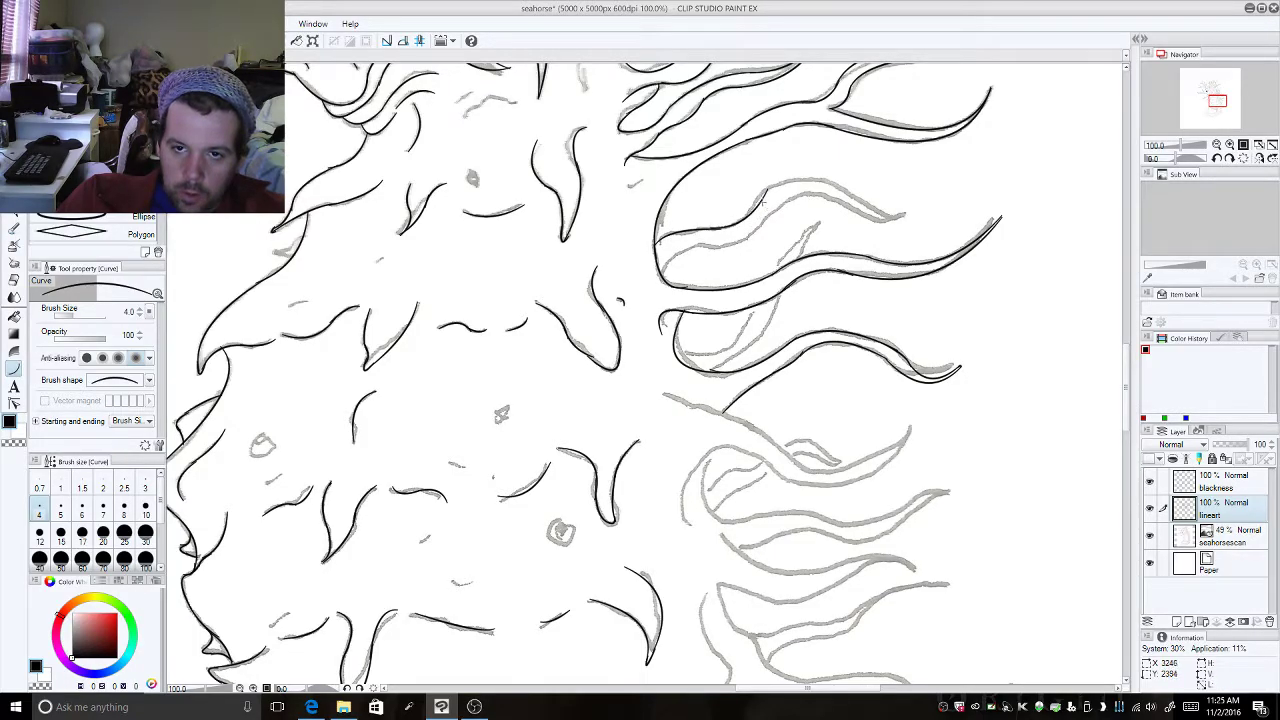
drag(762, 204, 846, 222)
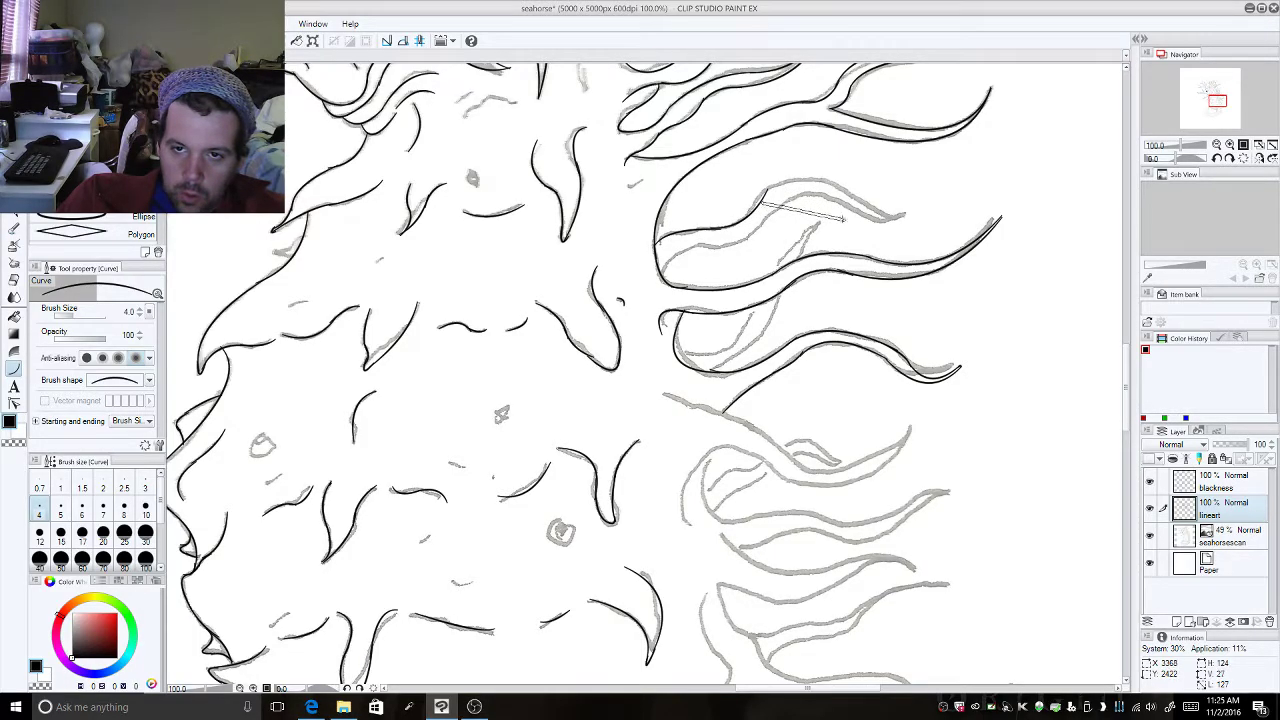
click(771, 174)
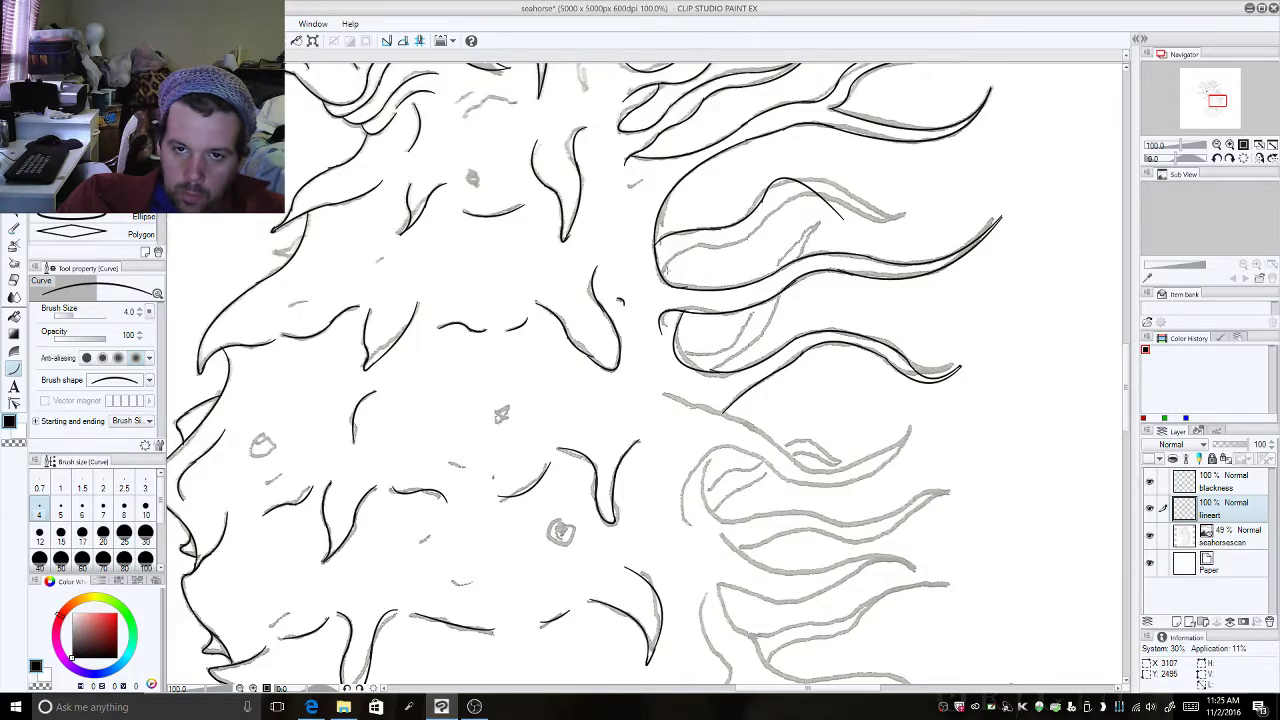
drag(662, 278, 671, 240)
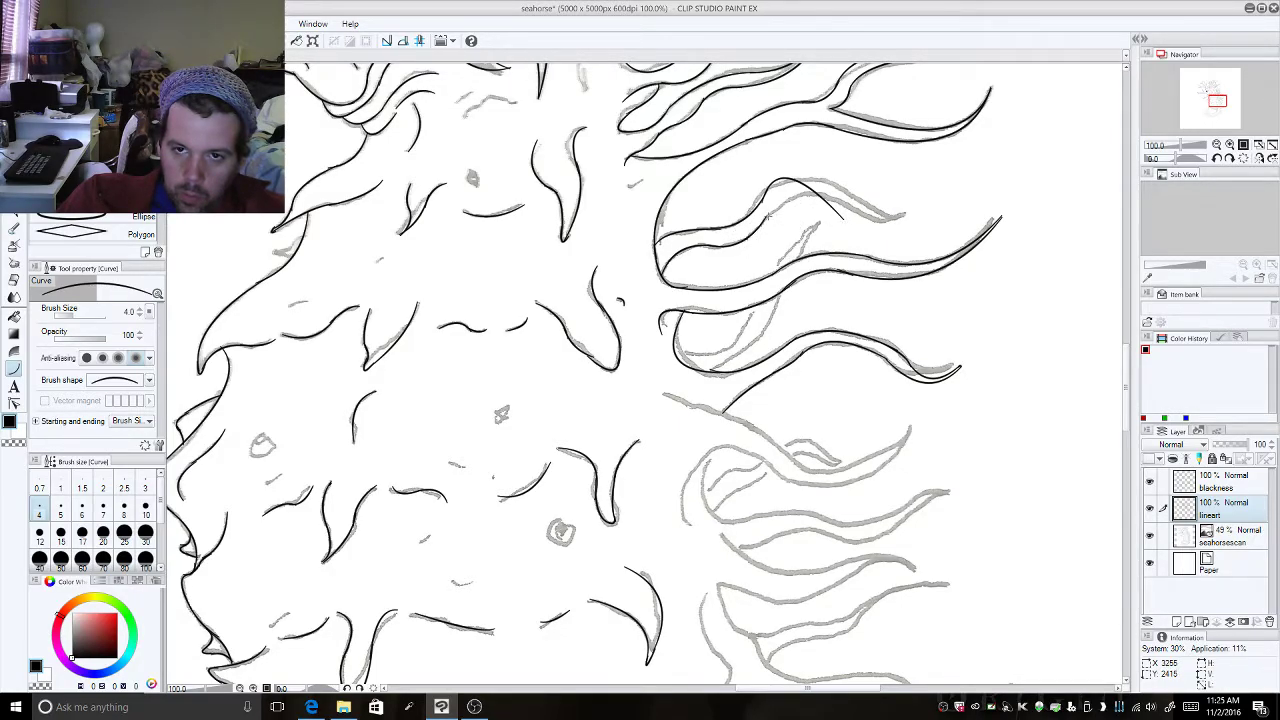
click(843, 218)
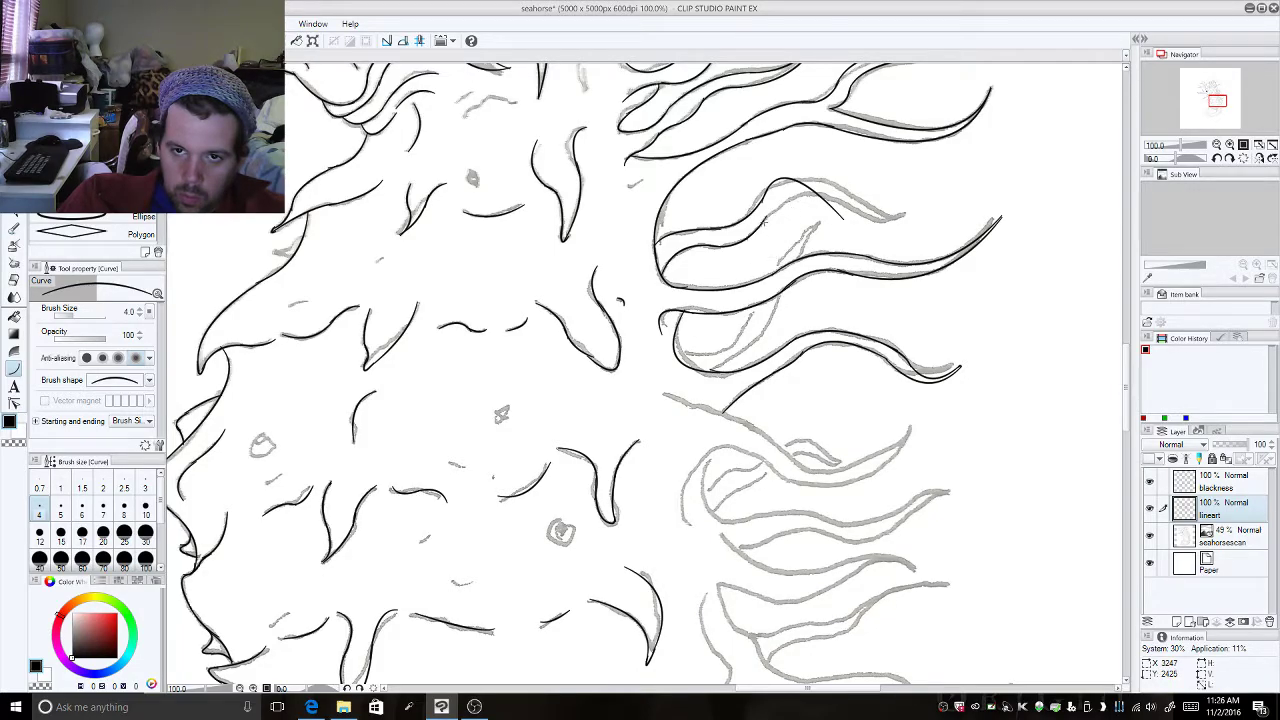
Step: Ink the small curves shaping the tendril's pointed tip, then switch to the Hard eraser (E)
drag(768, 210, 808, 210)
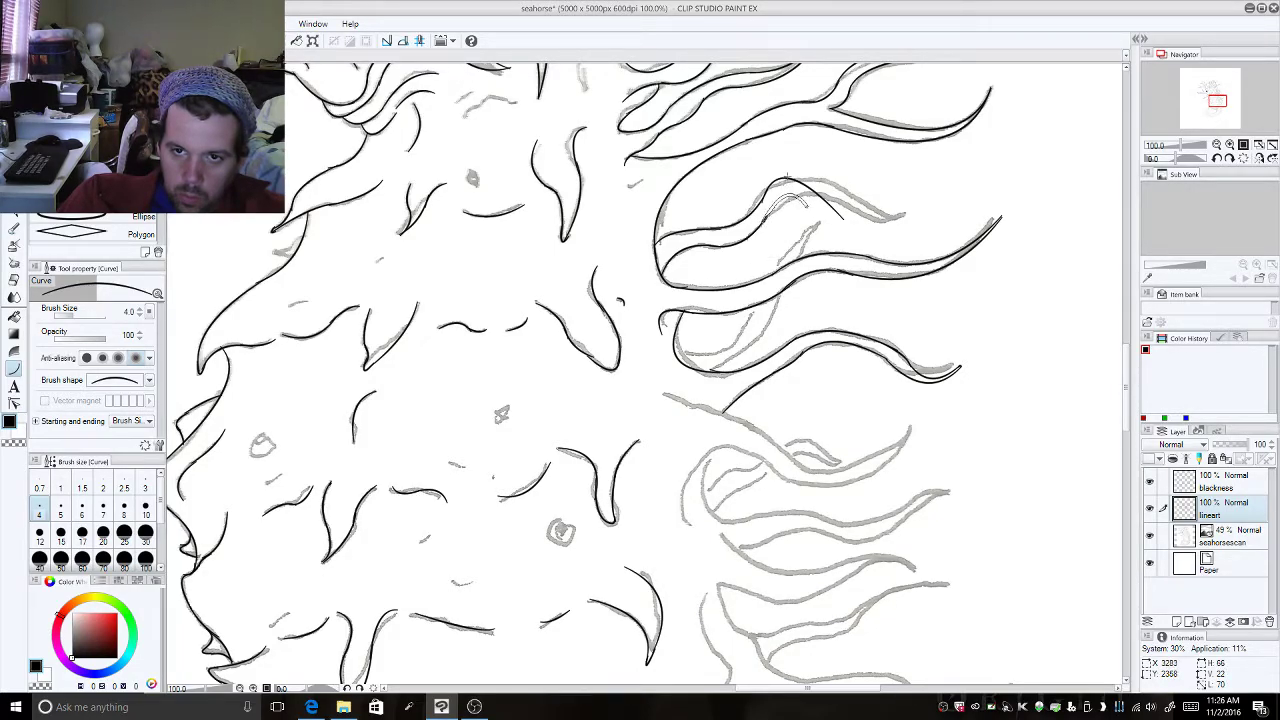
click(799, 186)
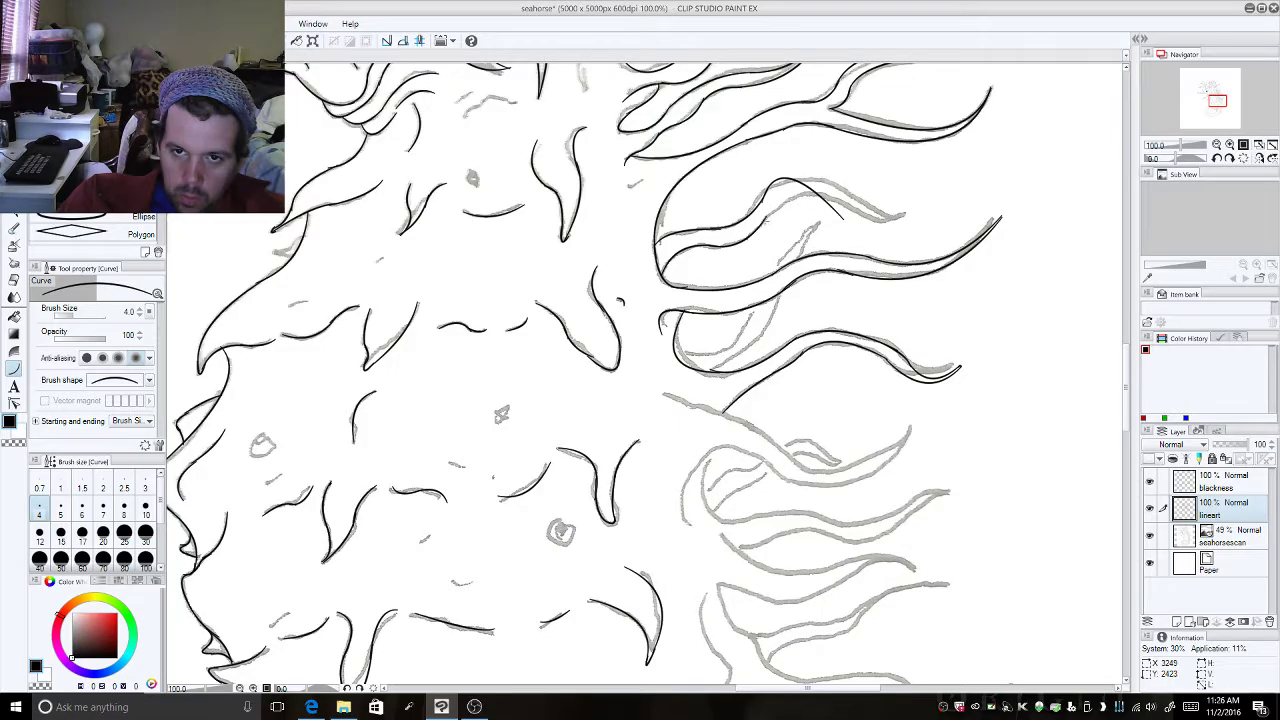
drag(765, 218, 812, 198)
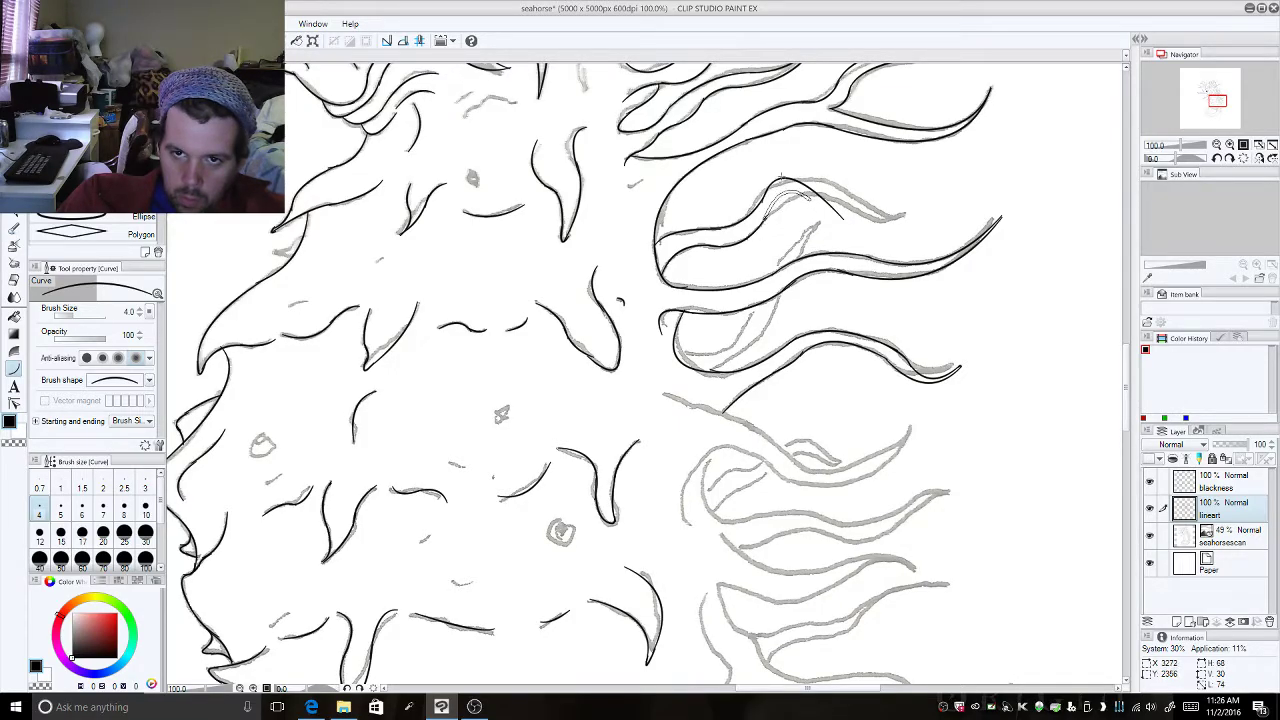
click(800, 190)
drag(843, 218, 855, 230)
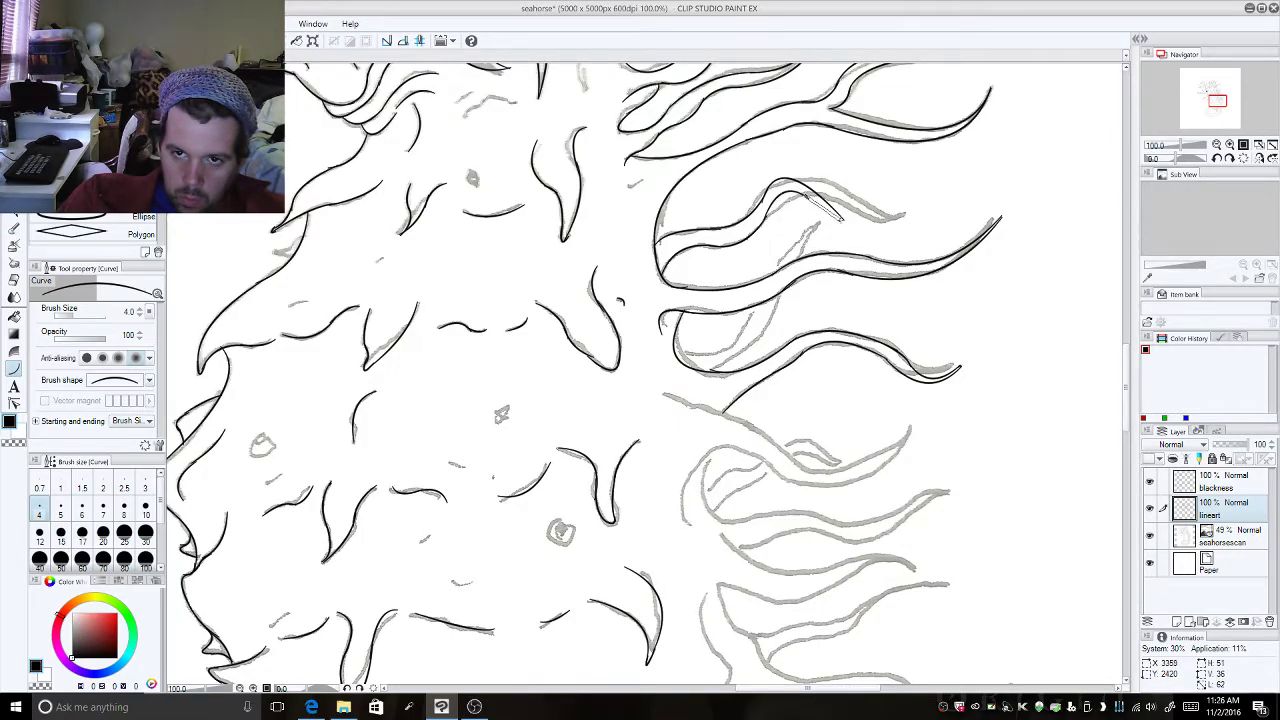
click(855, 230)
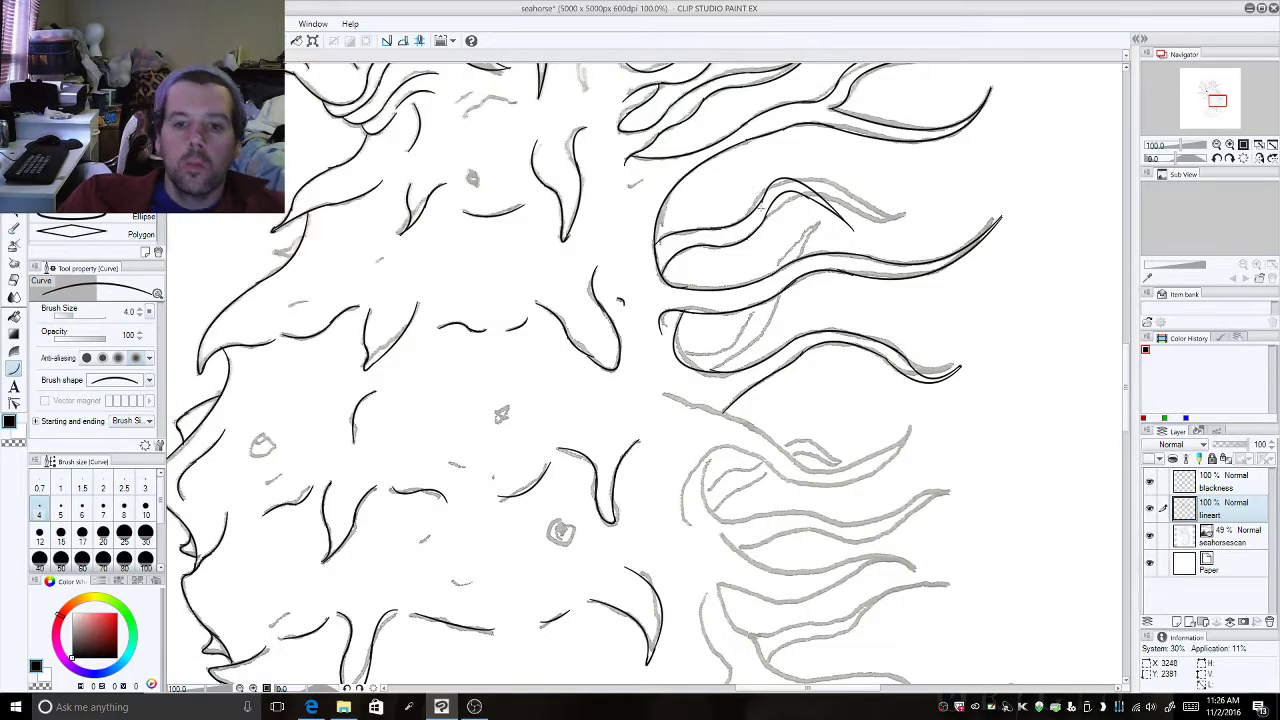
key(e)
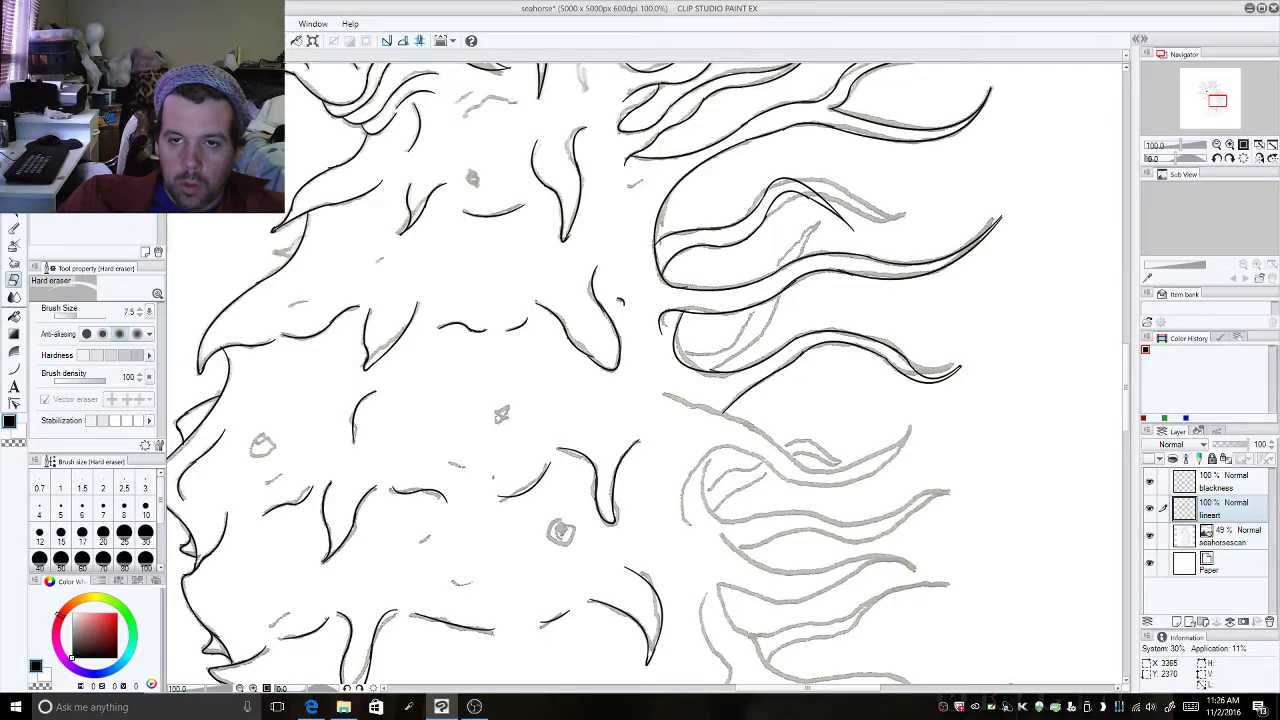
Step: Zoom out, hide the pencil scan, save the seahorse file with Ctrl+S, then show the scan again
click(1218, 146)
click(1218, 146)
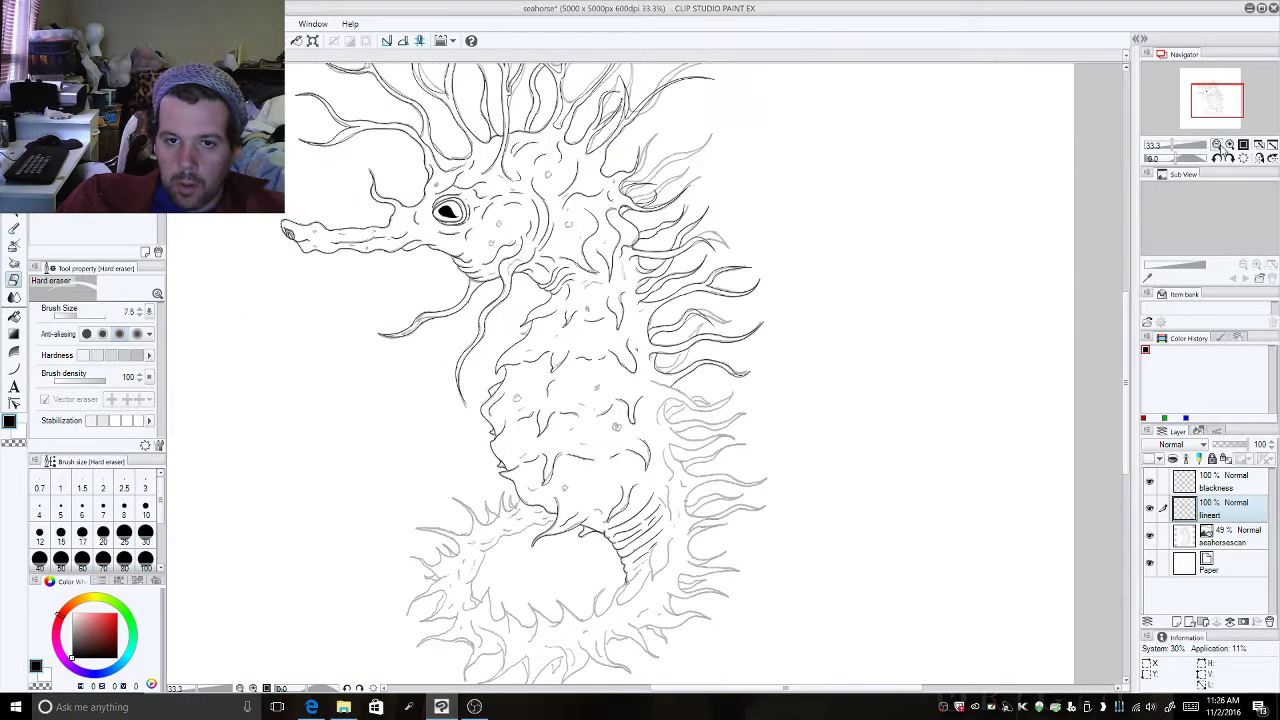
click(1218, 146)
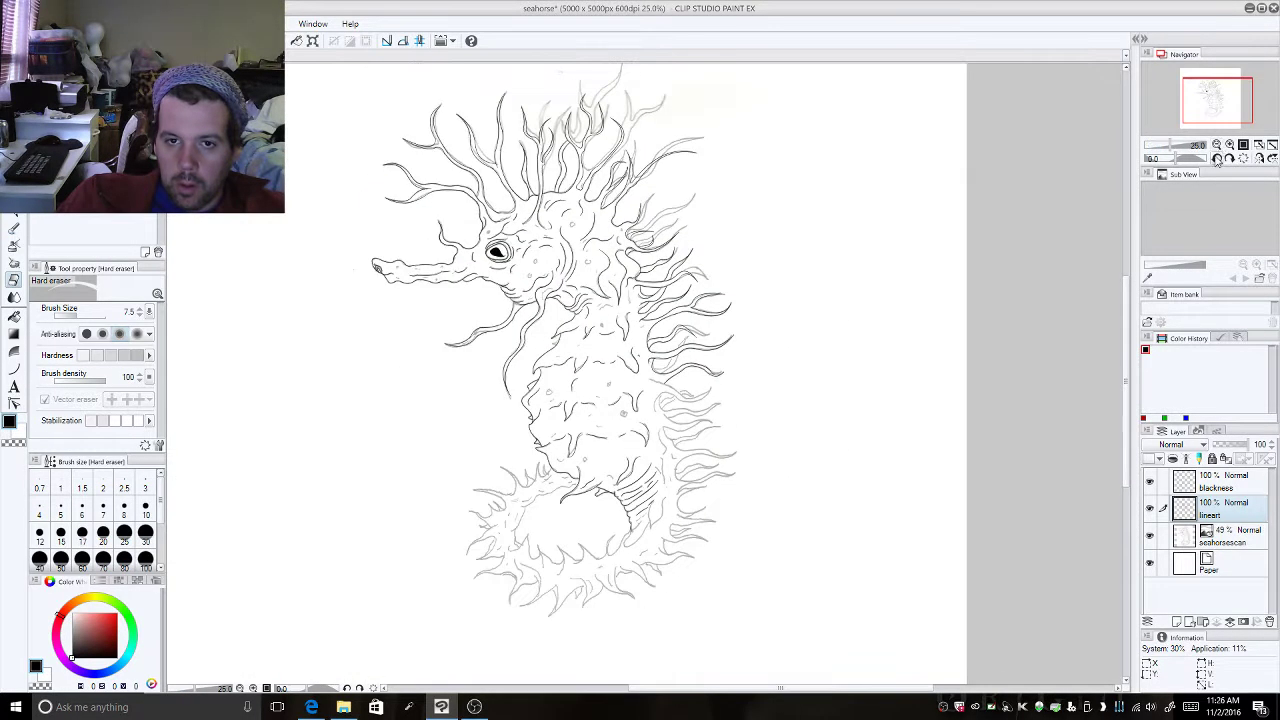
click(1149, 536)
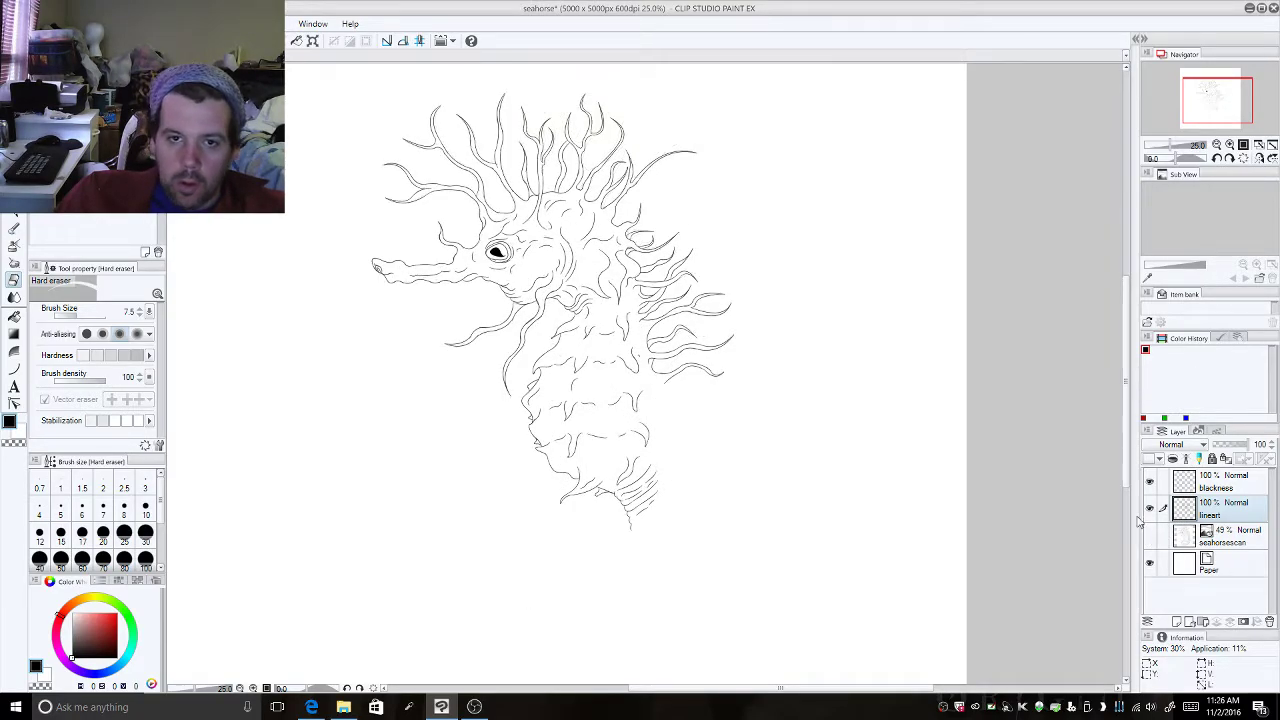
click(17, 23)
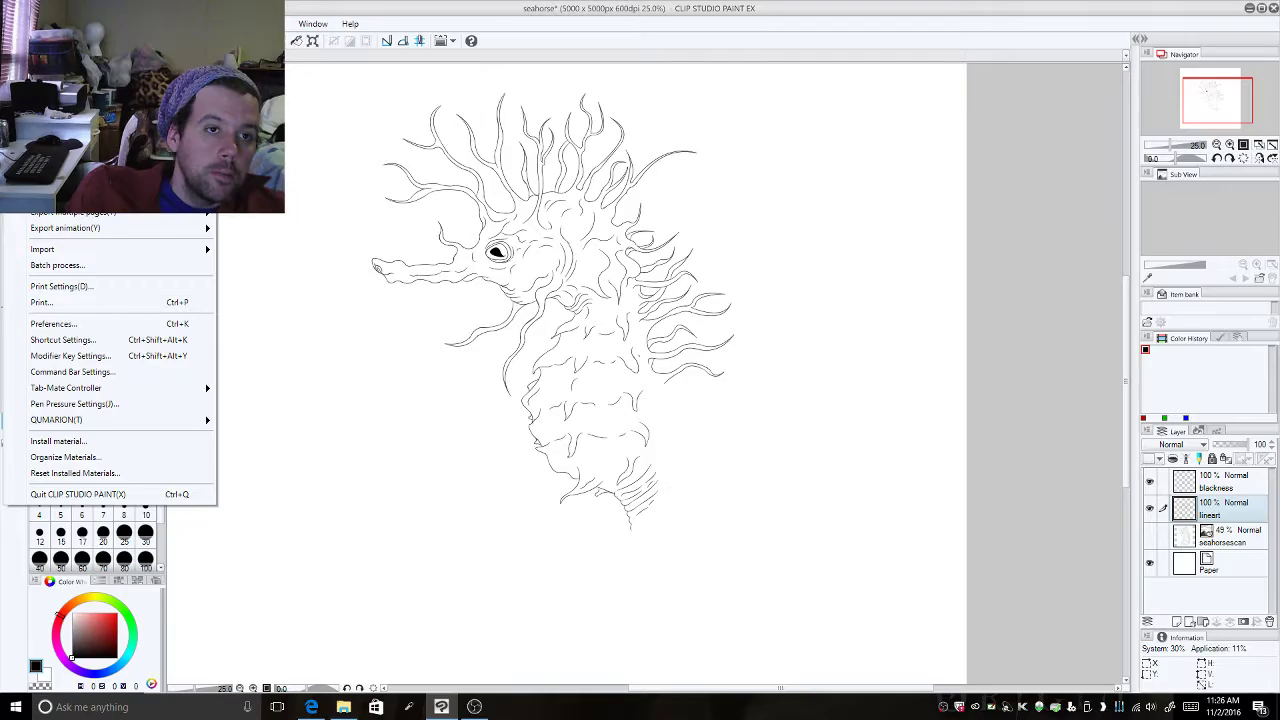
key(Escape)
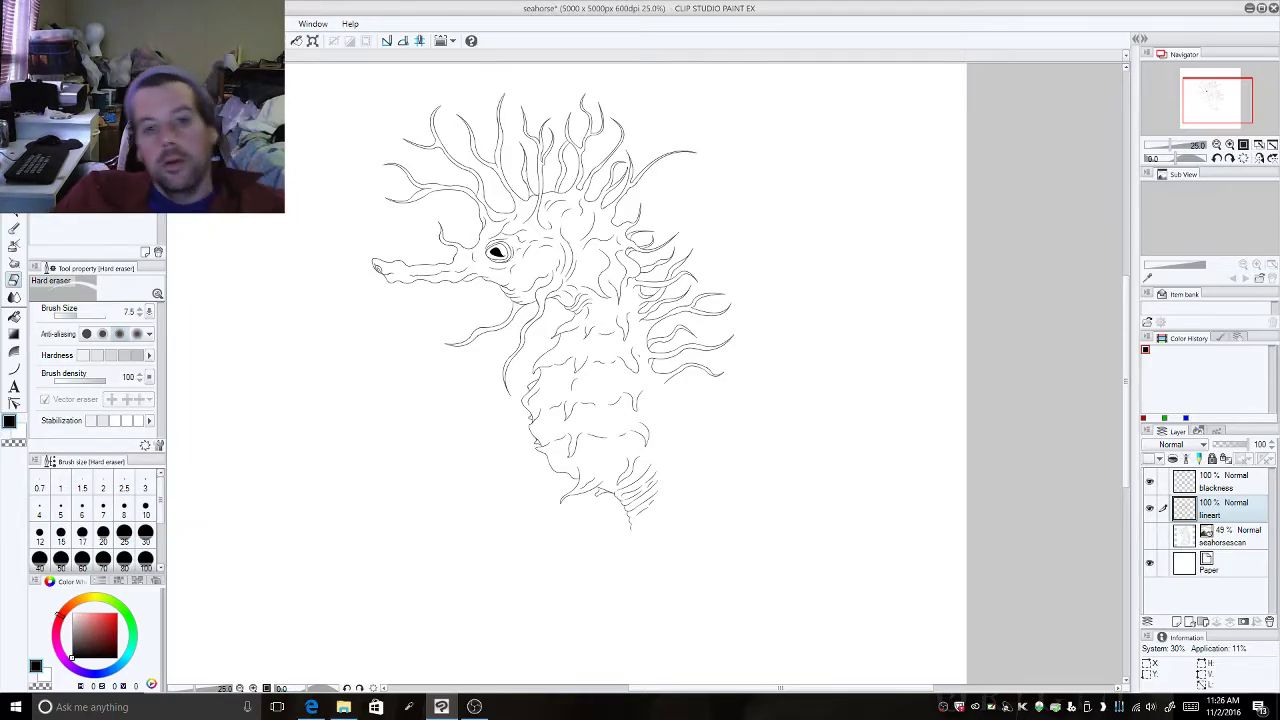
key(ctrl+s)
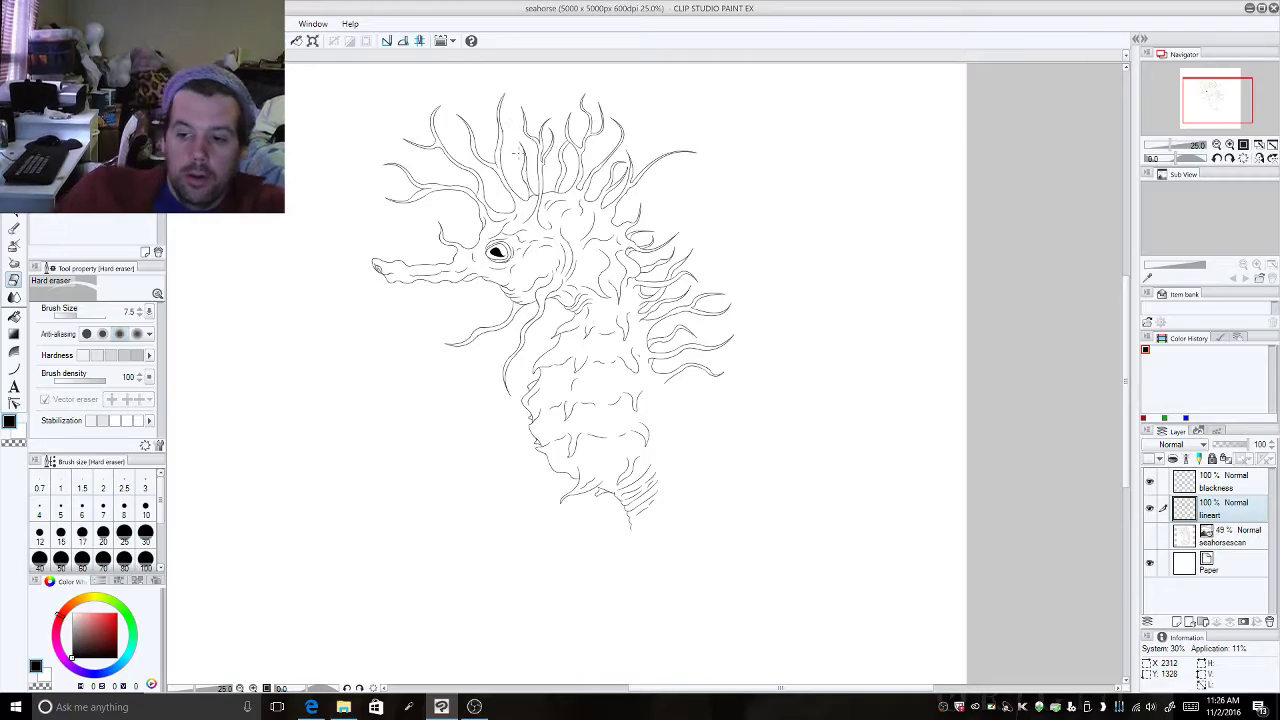
click(1150, 538)
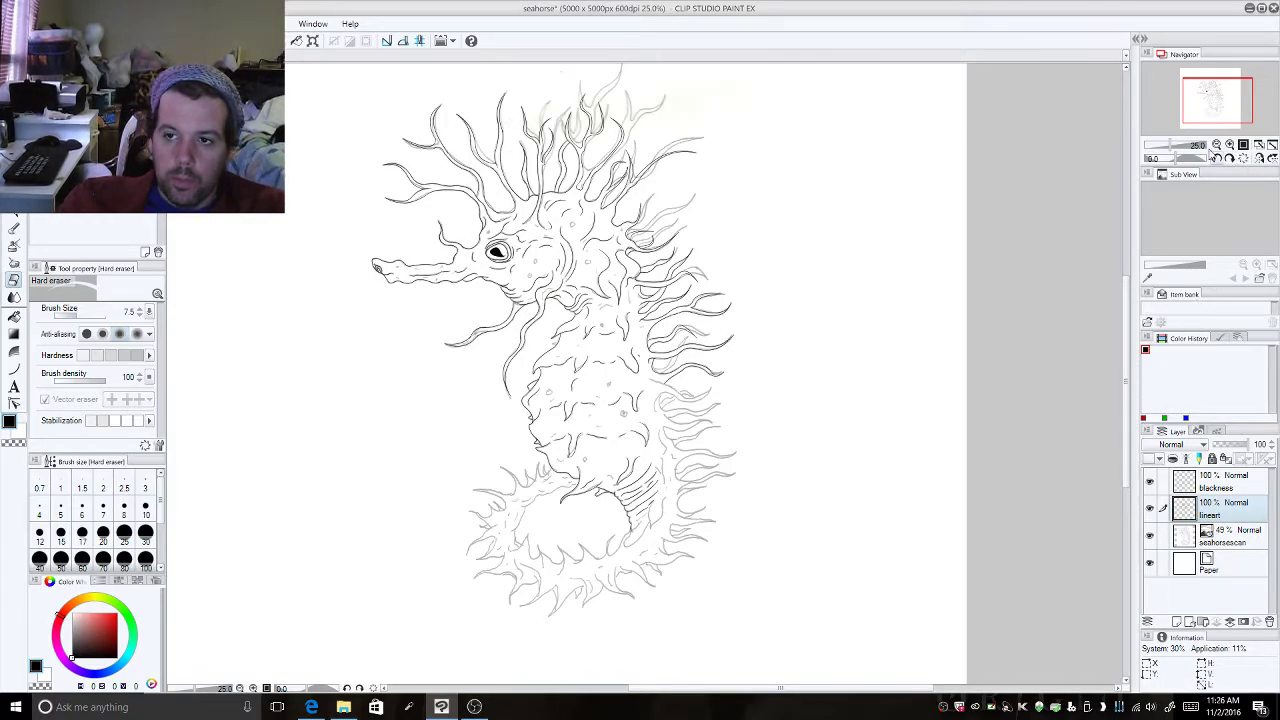
Step: Zoom to 66.7%, pick the Curve tool, and ink three bent curves along the upper-right tendrils
click(1229, 145)
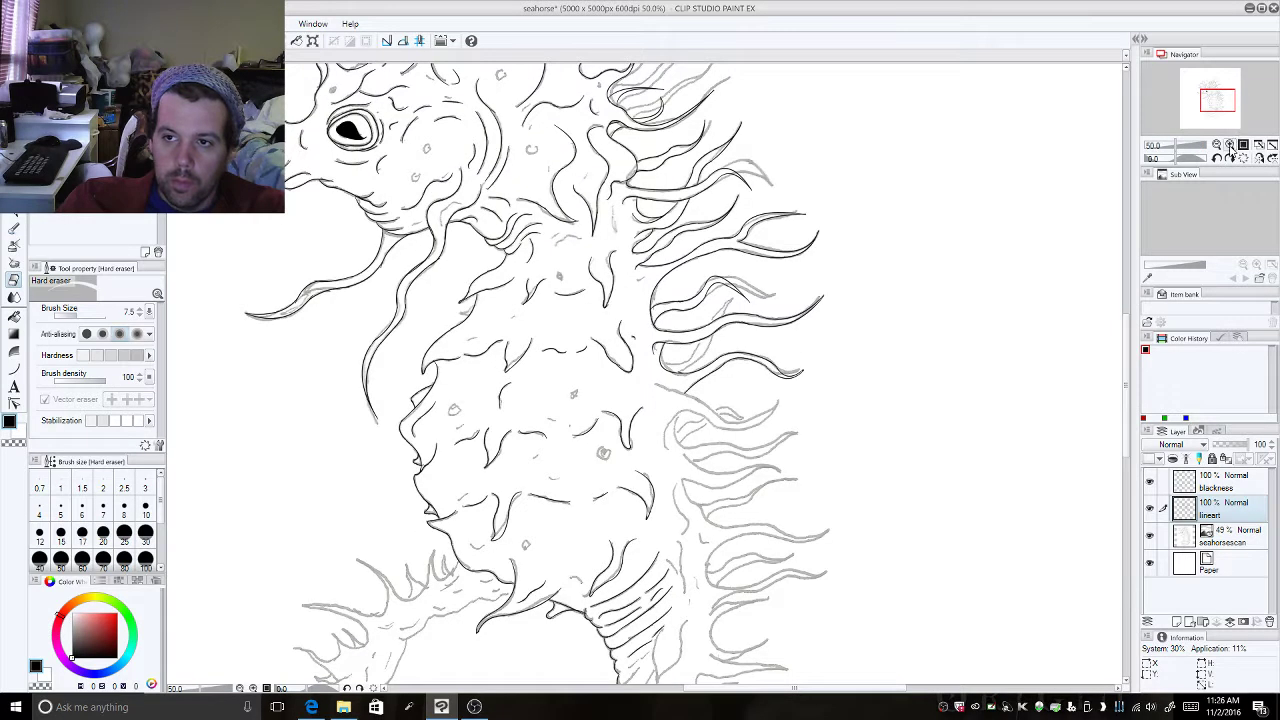
click(1229, 145)
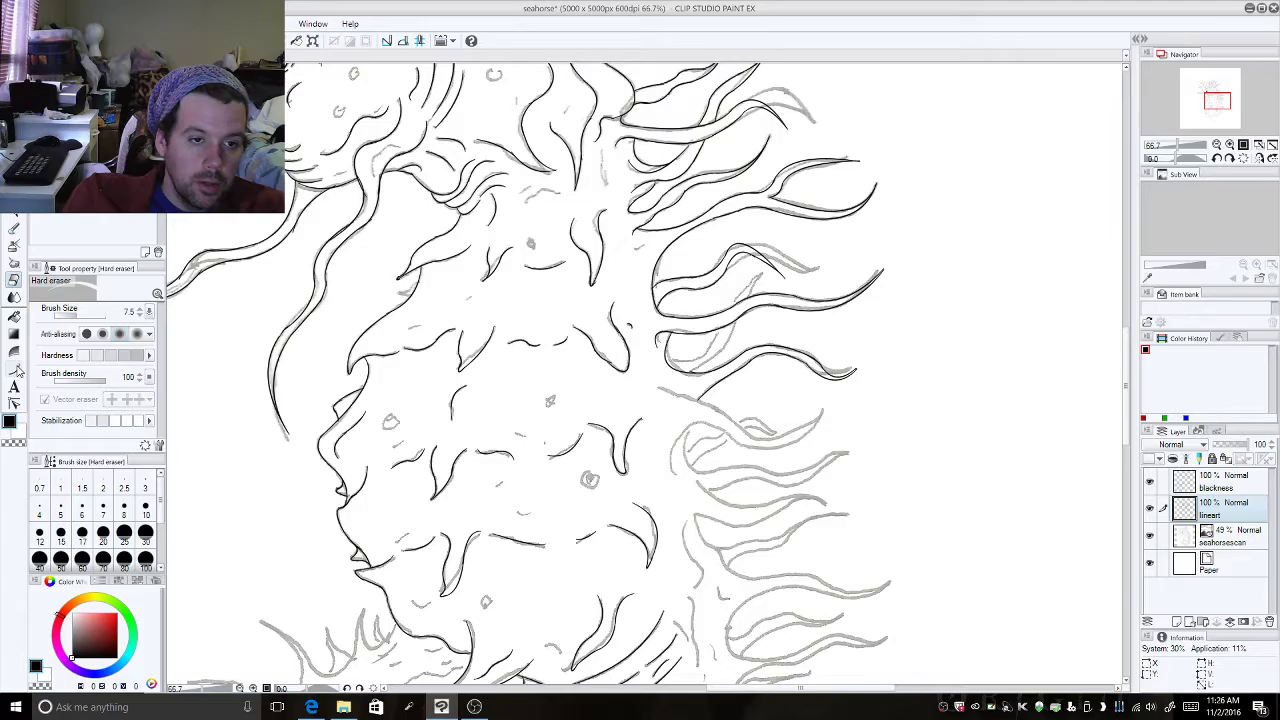
click(16, 368)
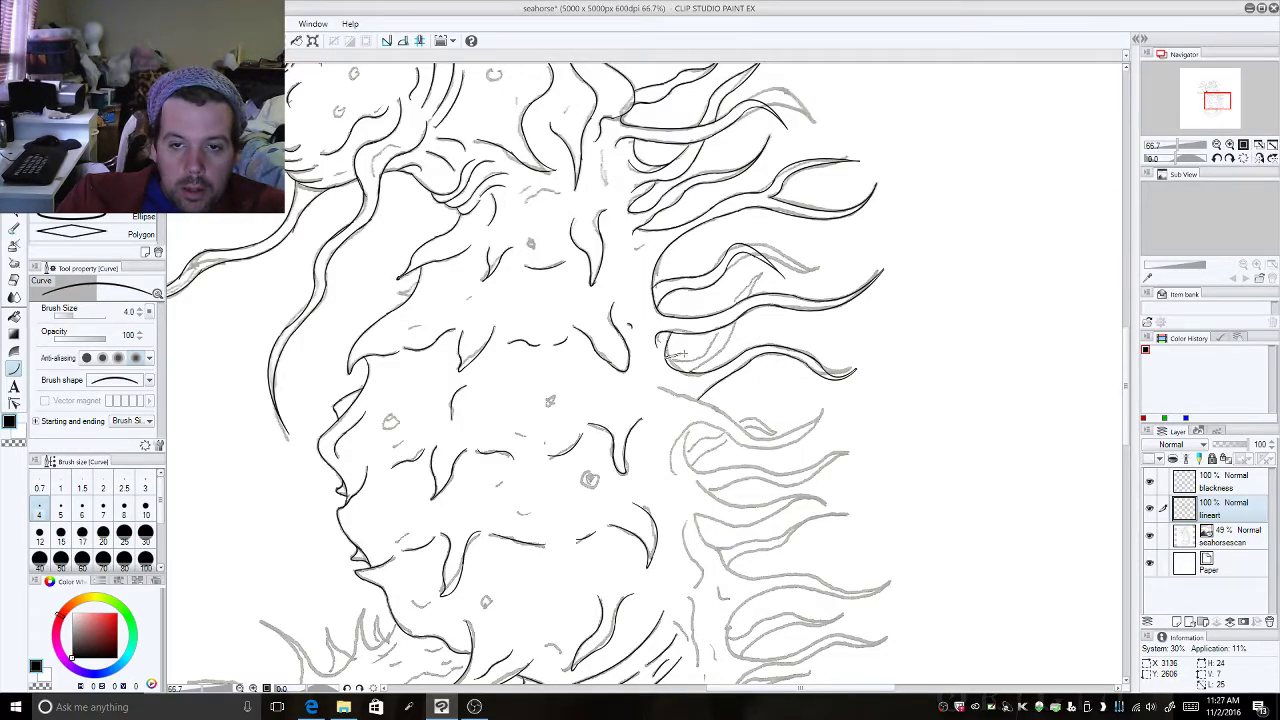
drag(668, 342, 720, 358)
click(705, 340)
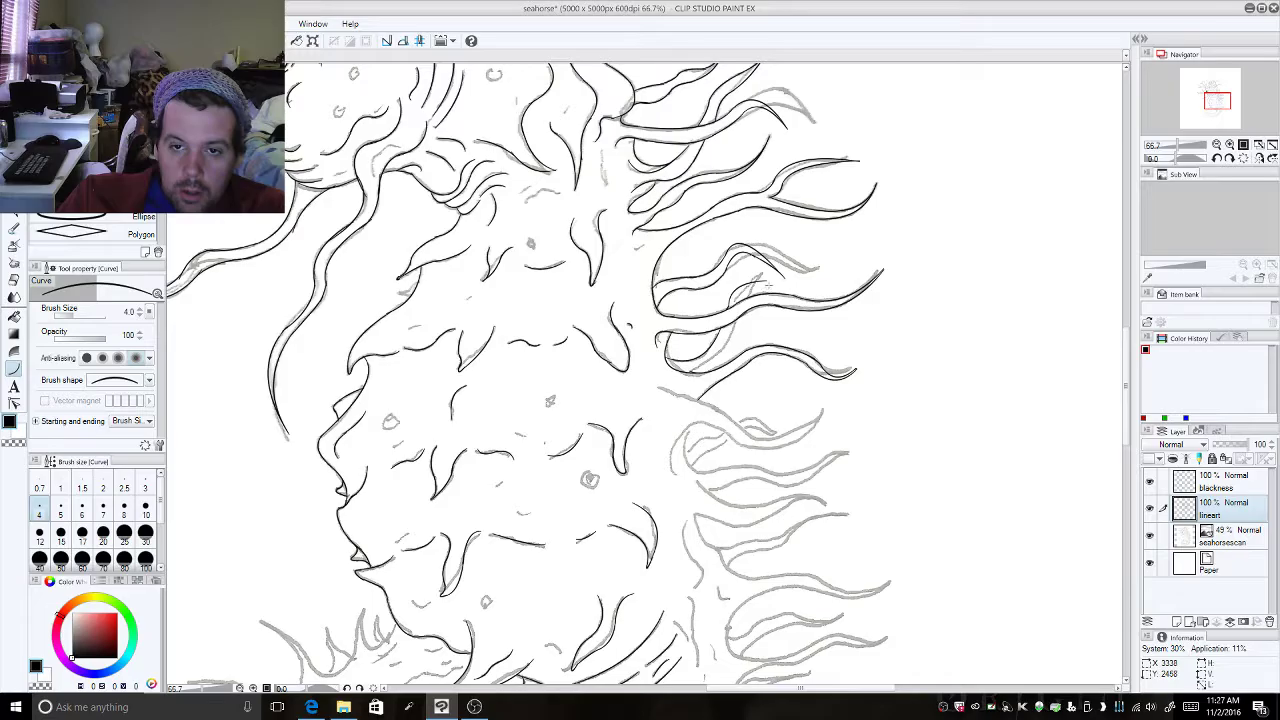
drag(752, 287, 740, 302)
click(740, 319)
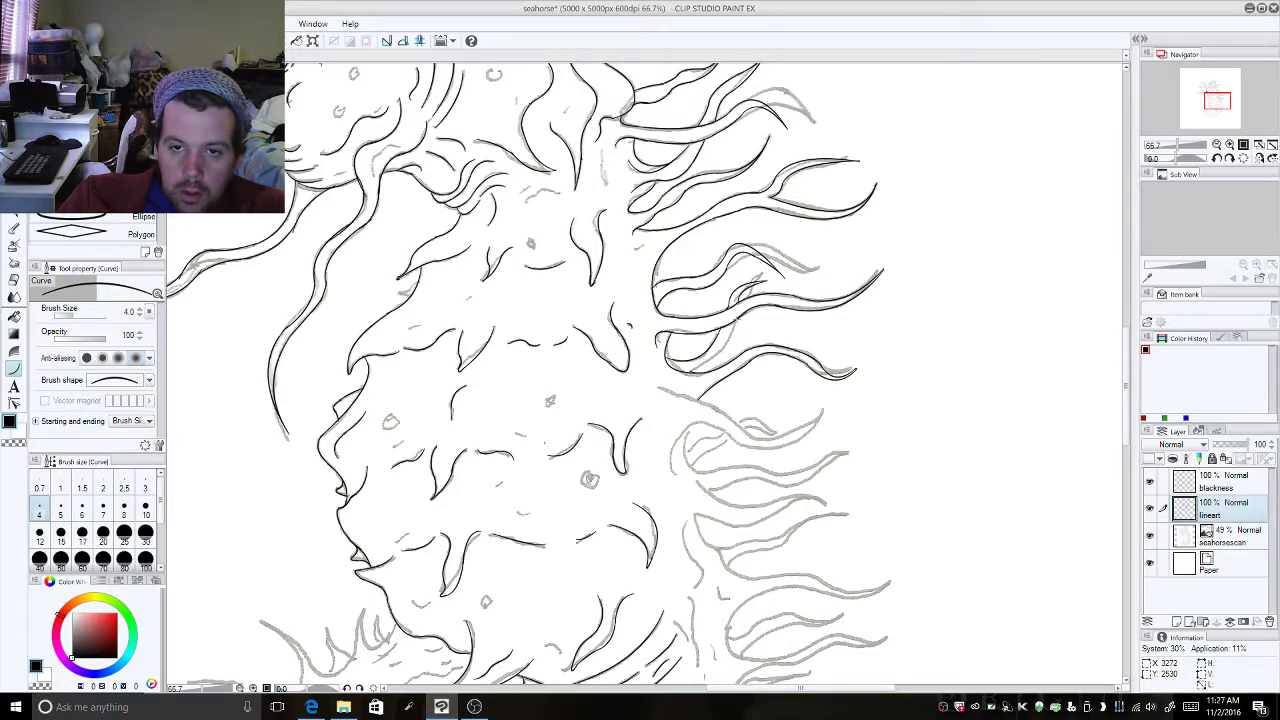
drag(724, 334, 688, 371)
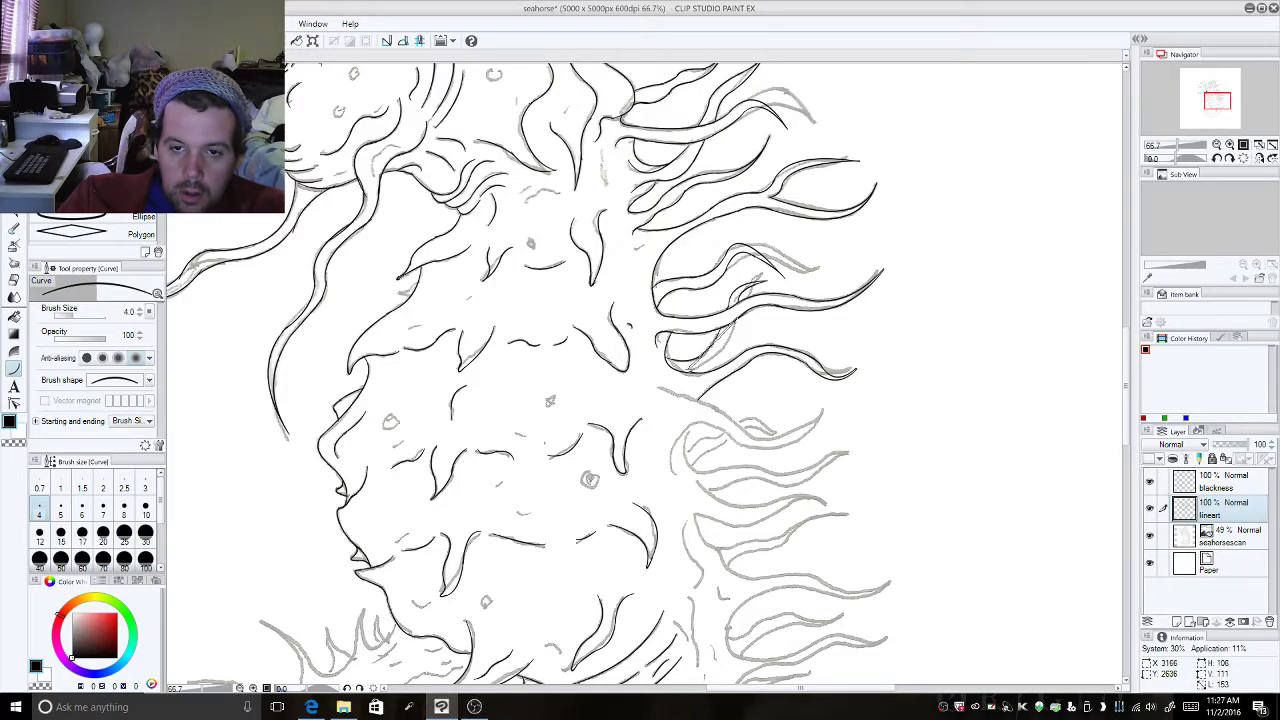
click(700, 362)
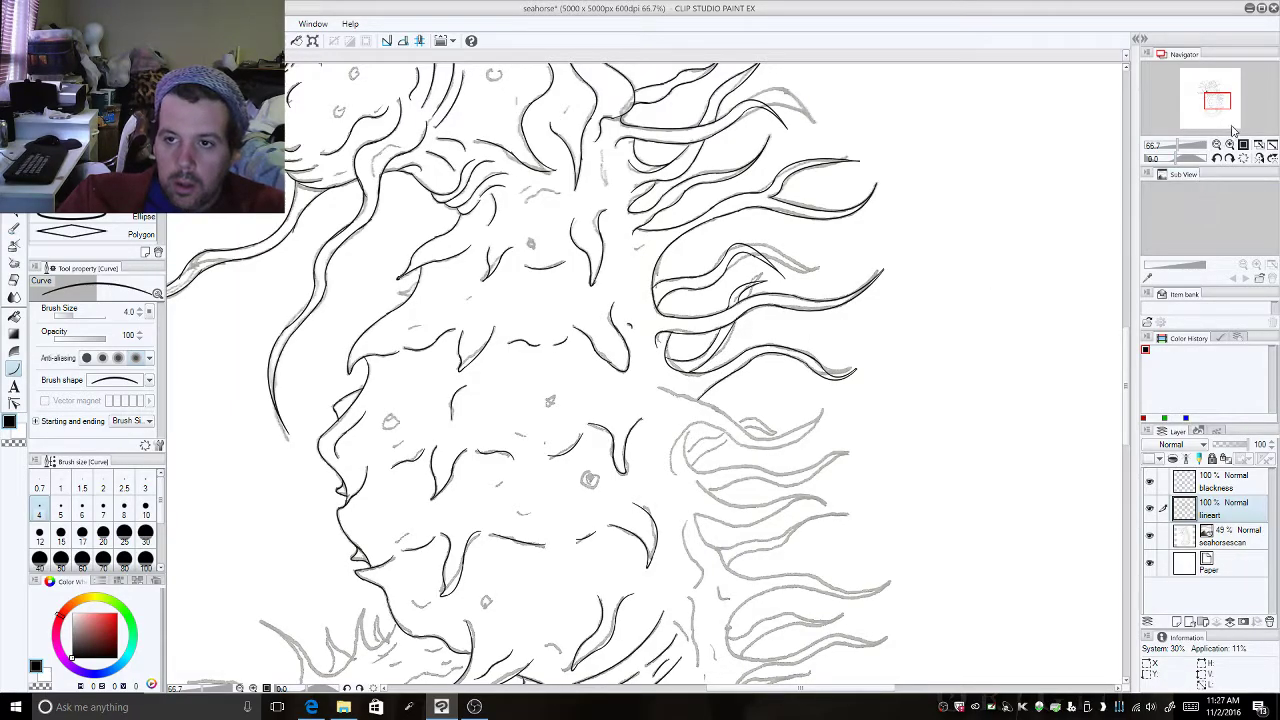
Step: Draw the right tendril's upper edge curve, undoing the first two bad strokes
drag(1218, 103, 1214, 110)
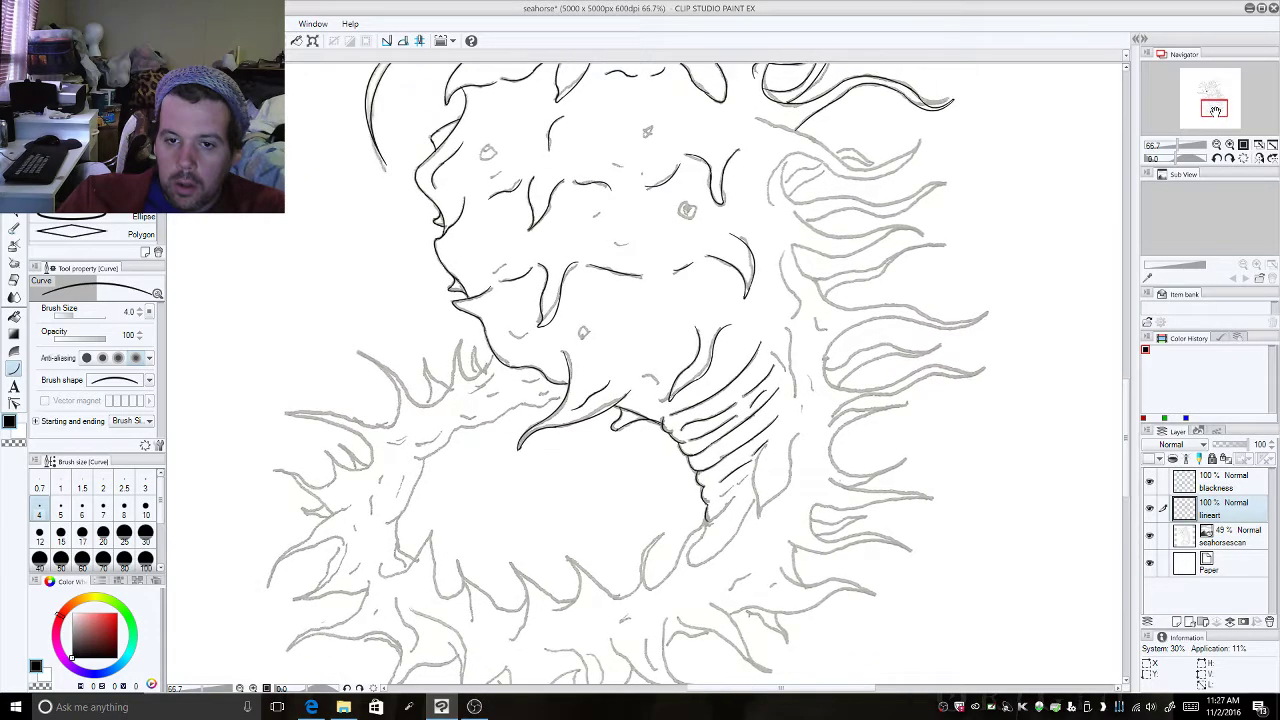
drag(756, 117, 838, 156)
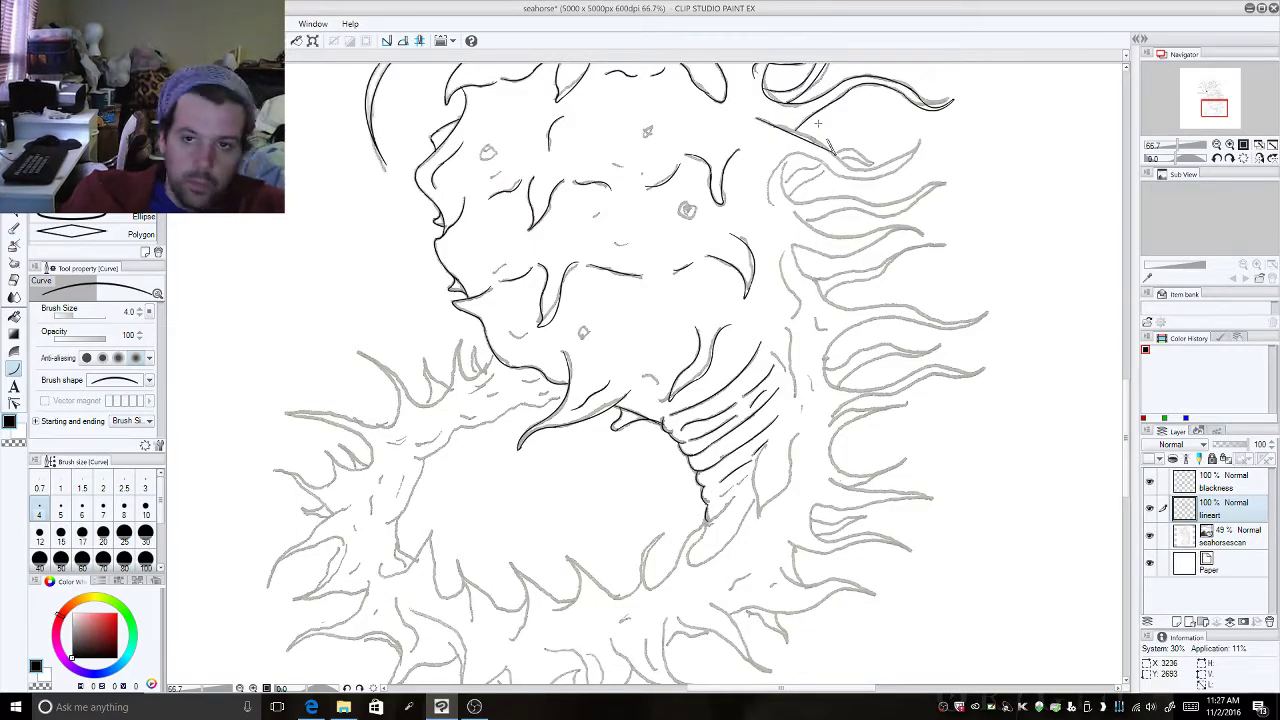
drag(833, 155, 670, 240)
key(ctrl+z)
key(ctrl+z)
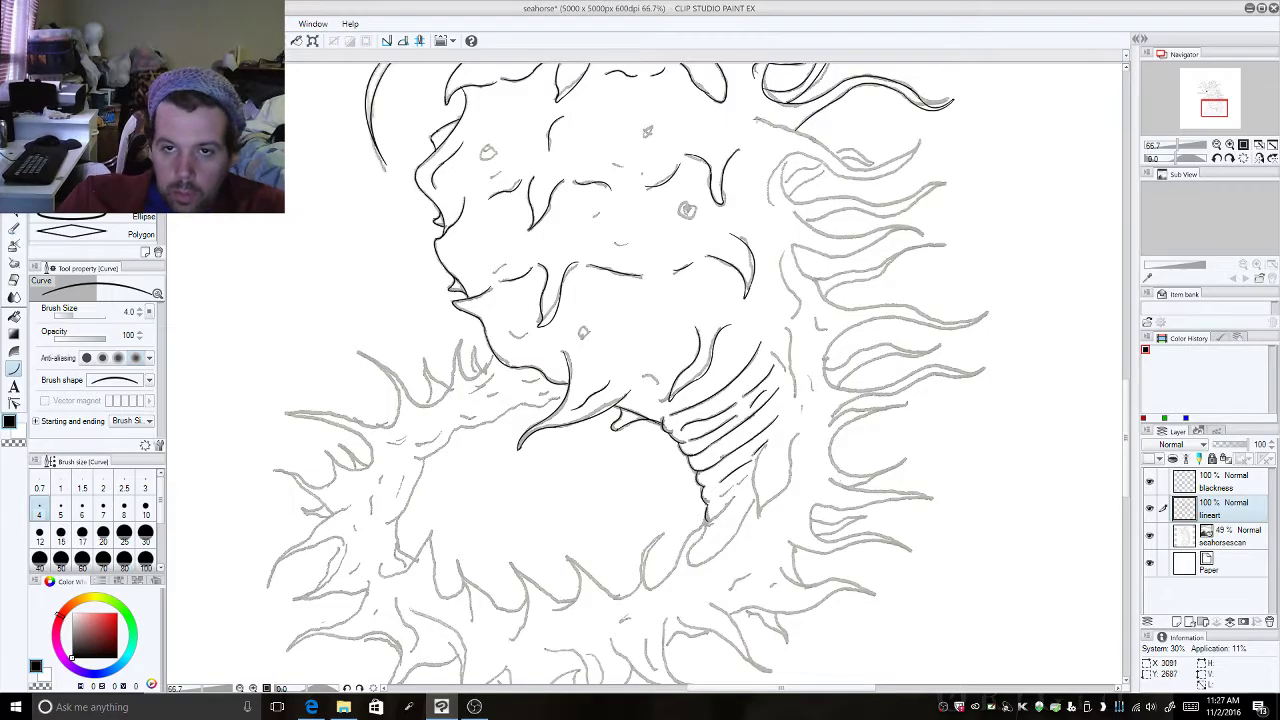
drag(756, 117, 845, 160)
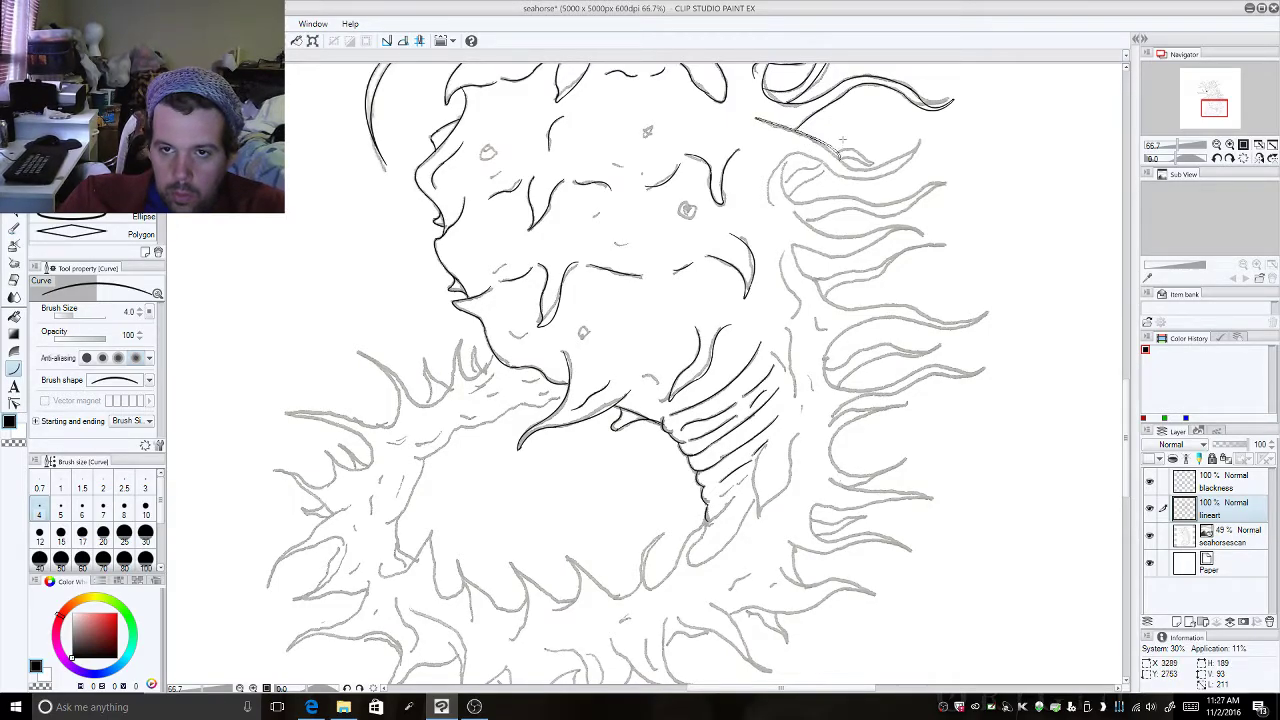
click(813, 128)
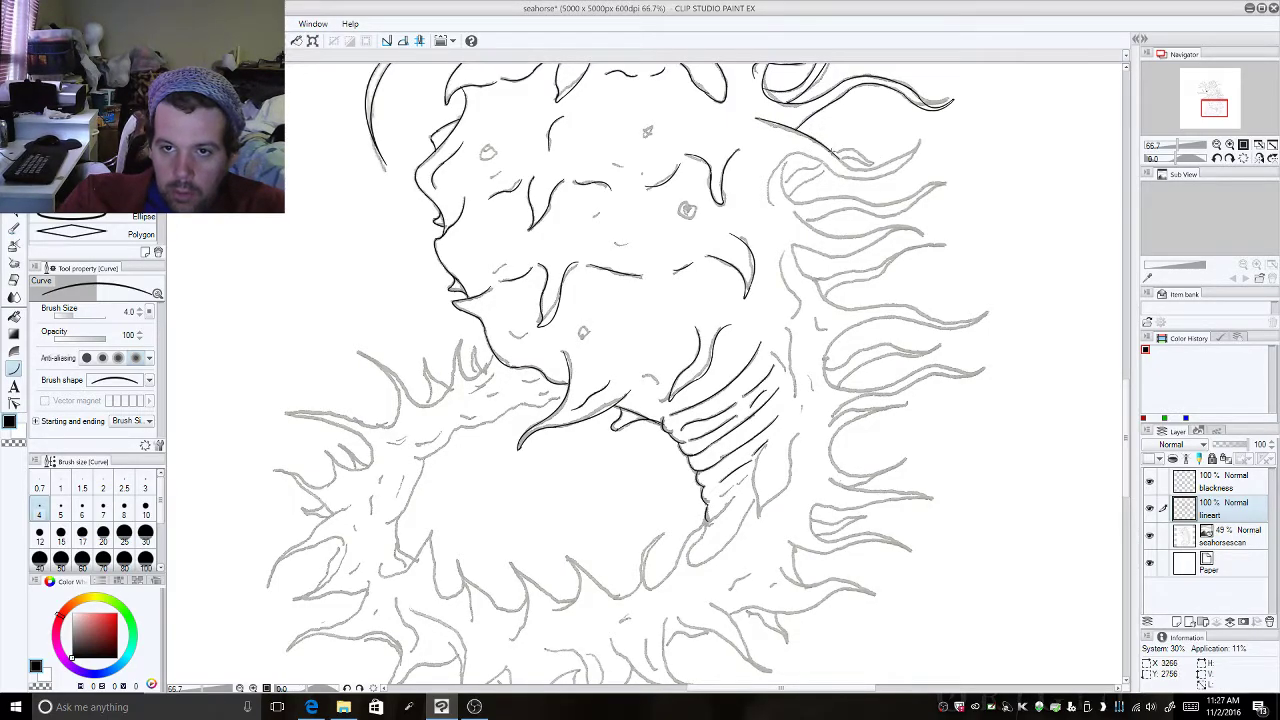
Step: Ink the tendril's outer segment, curled tip and lower edge back toward the body
drag(838, 156, 933, 125)
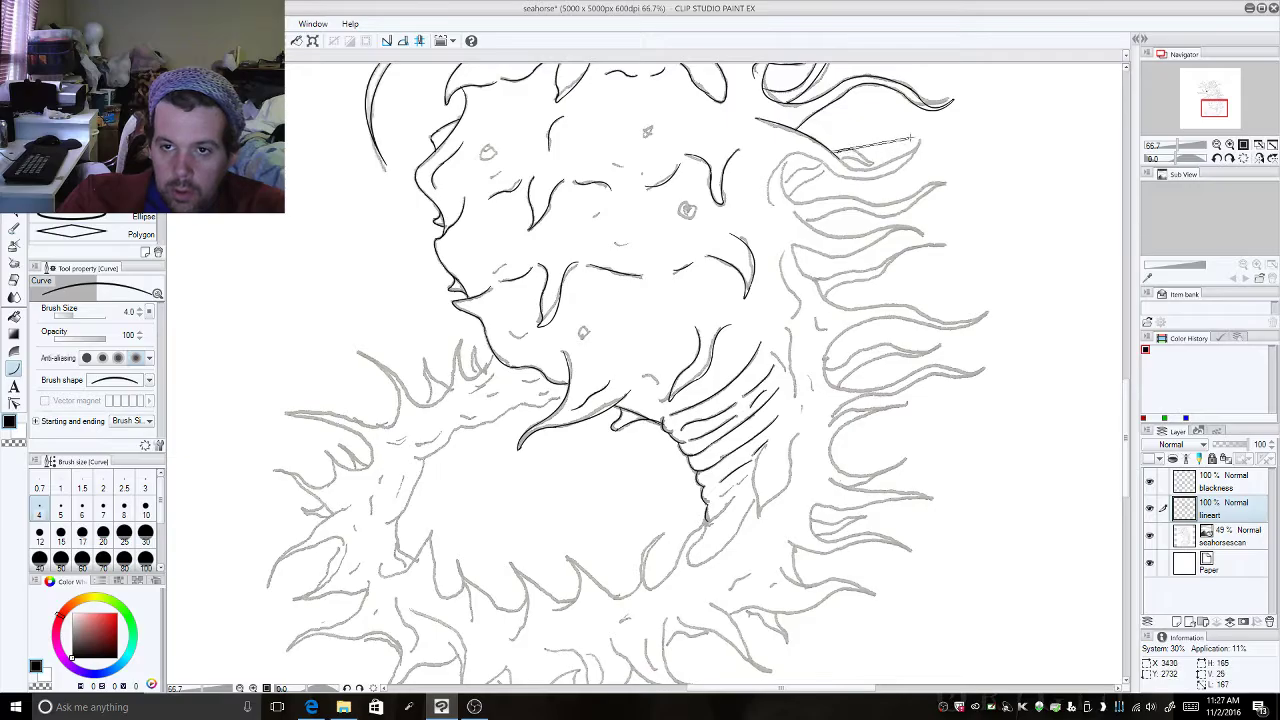
click(873, 200)
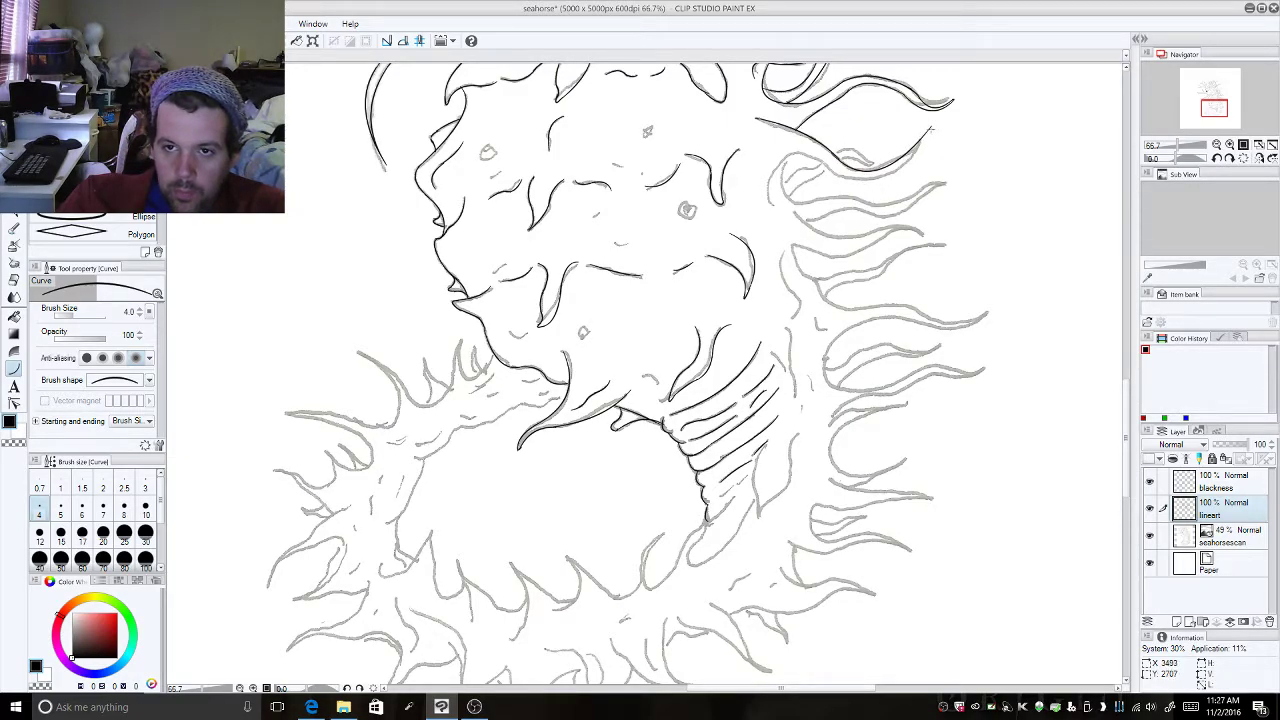
drag(931, 127, 856, 178)
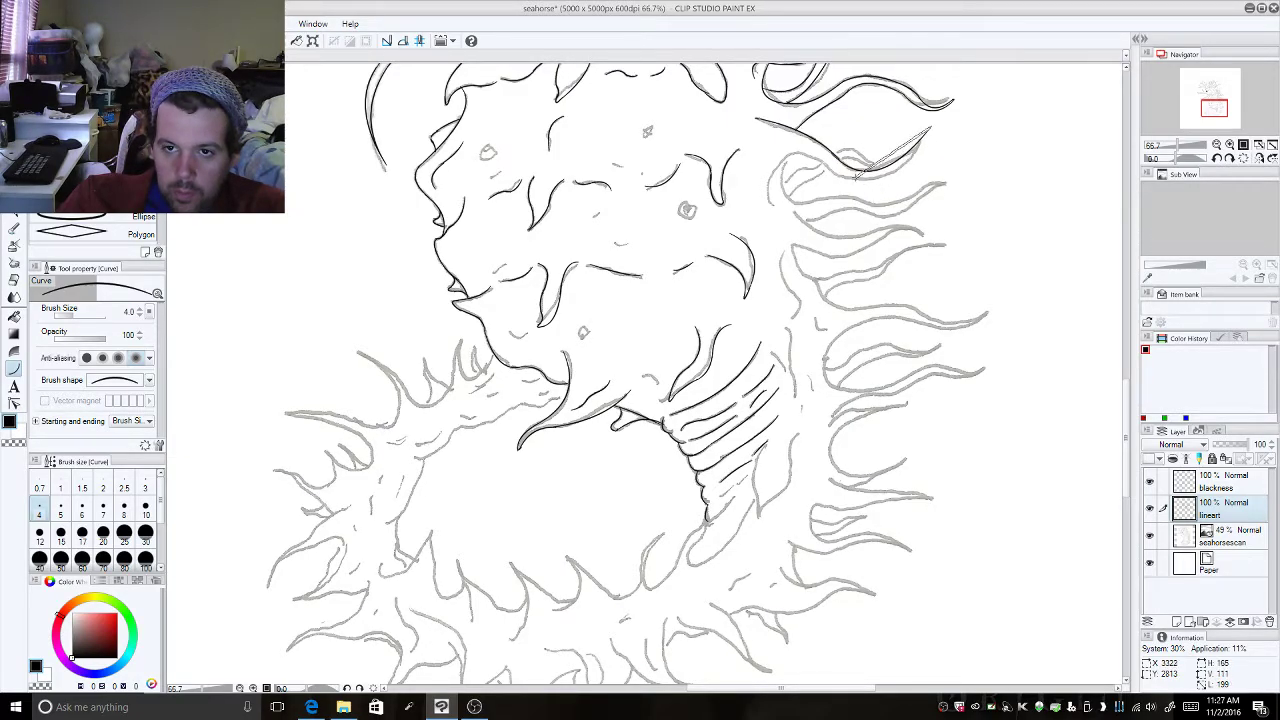
click(905, 182)
drag(864, 178, 825, 176)
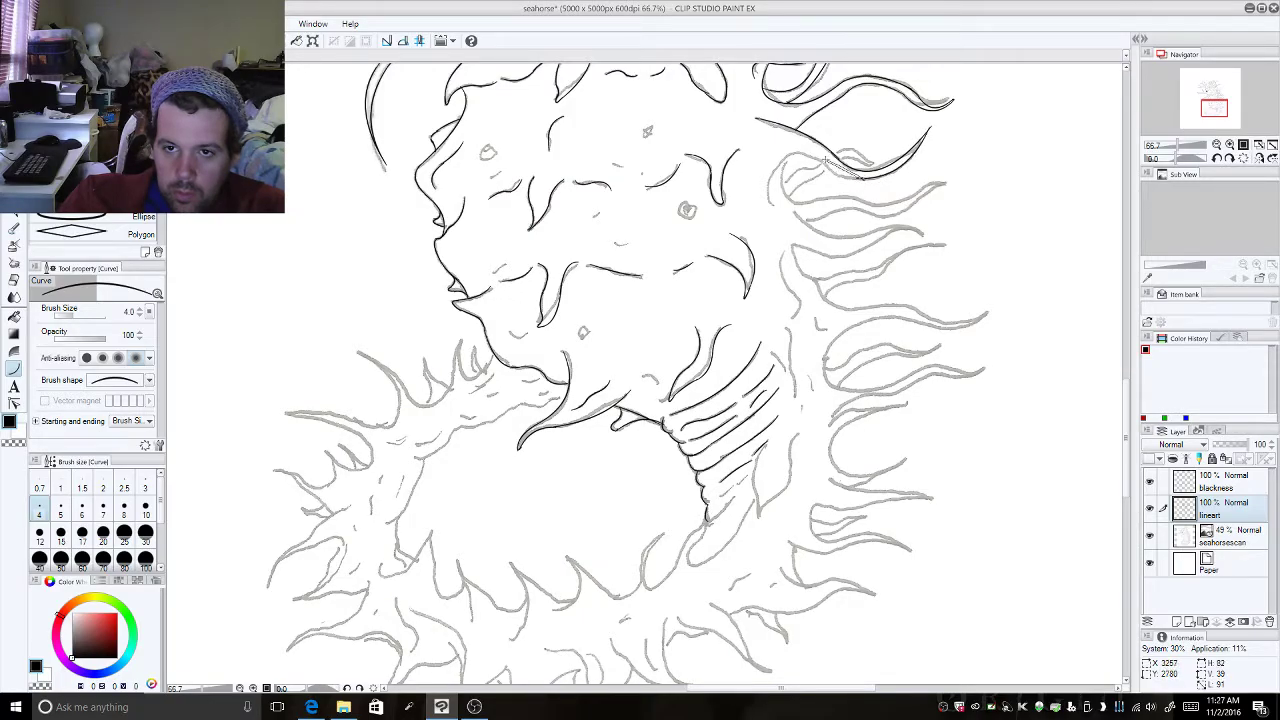
click(838, 178)
drag(828, 172, 768, 204)
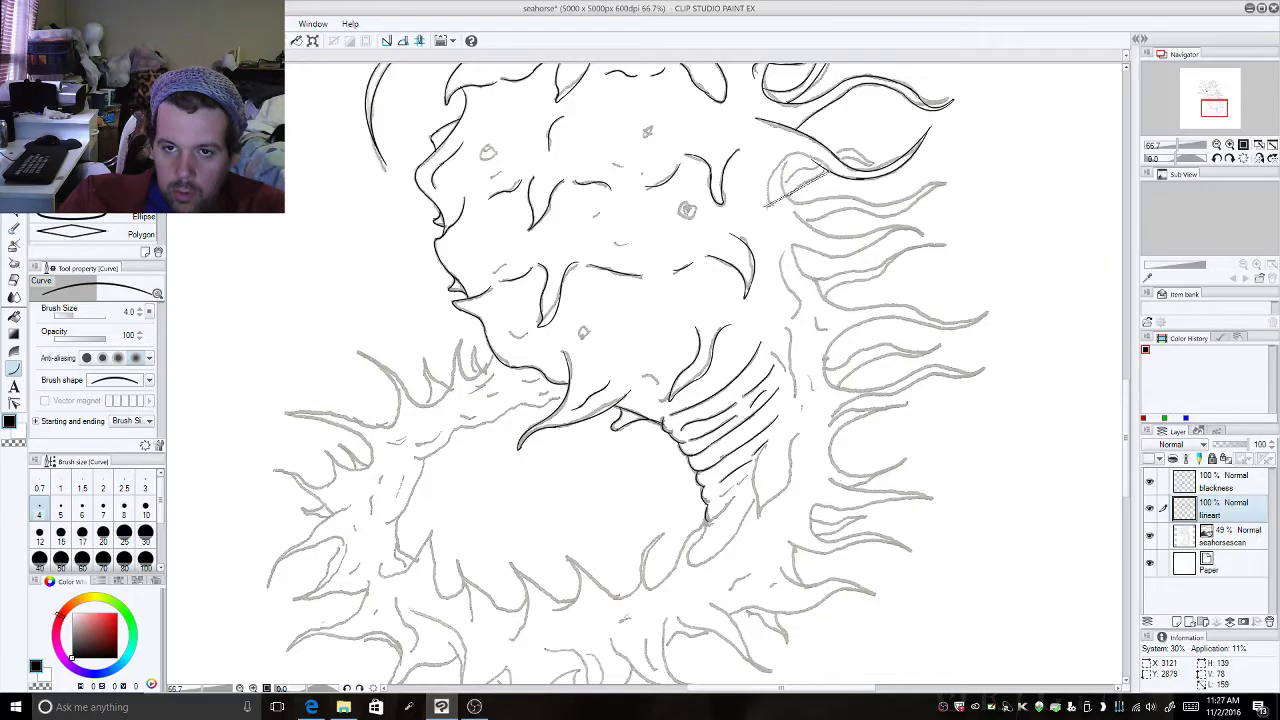
click(770, 125)
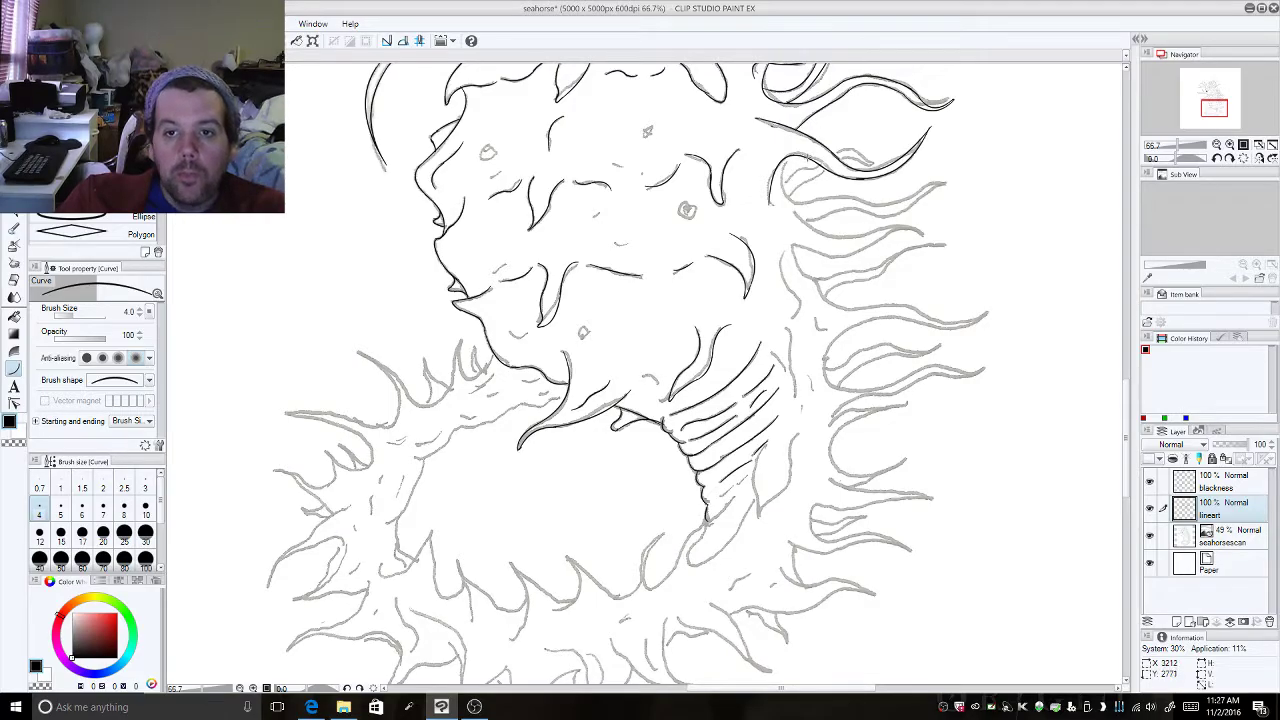
Step: Add curves at the tendril base, keeping the colour black and cancelling a stray line
drag(800, 166, 766, 153)
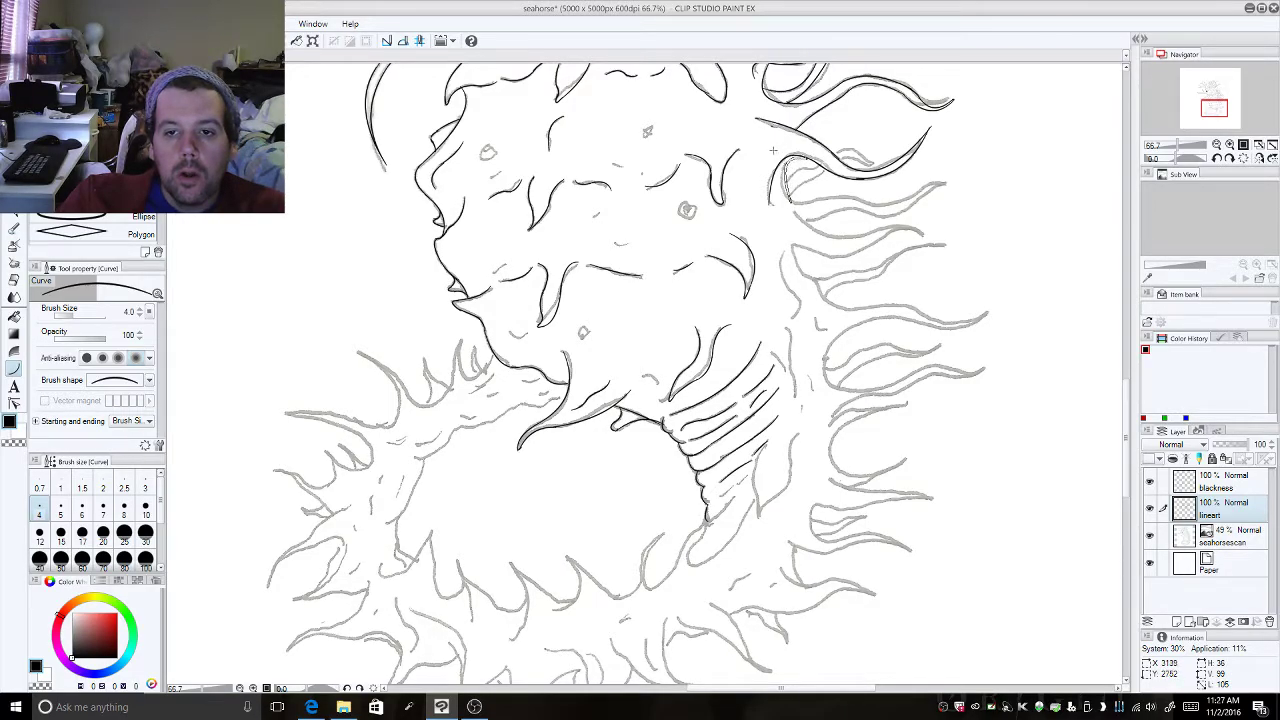
drag(789, 196, 815, 219)
key(x)
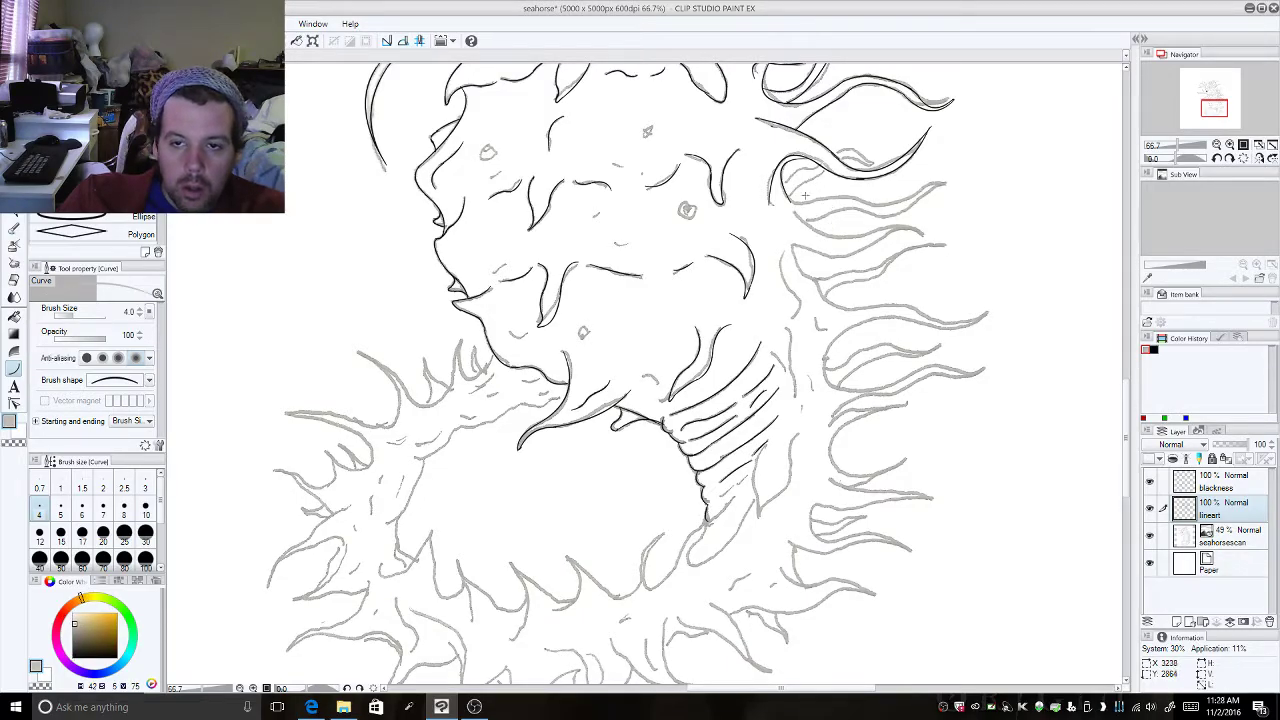
drag(100, 635, 120, 680)
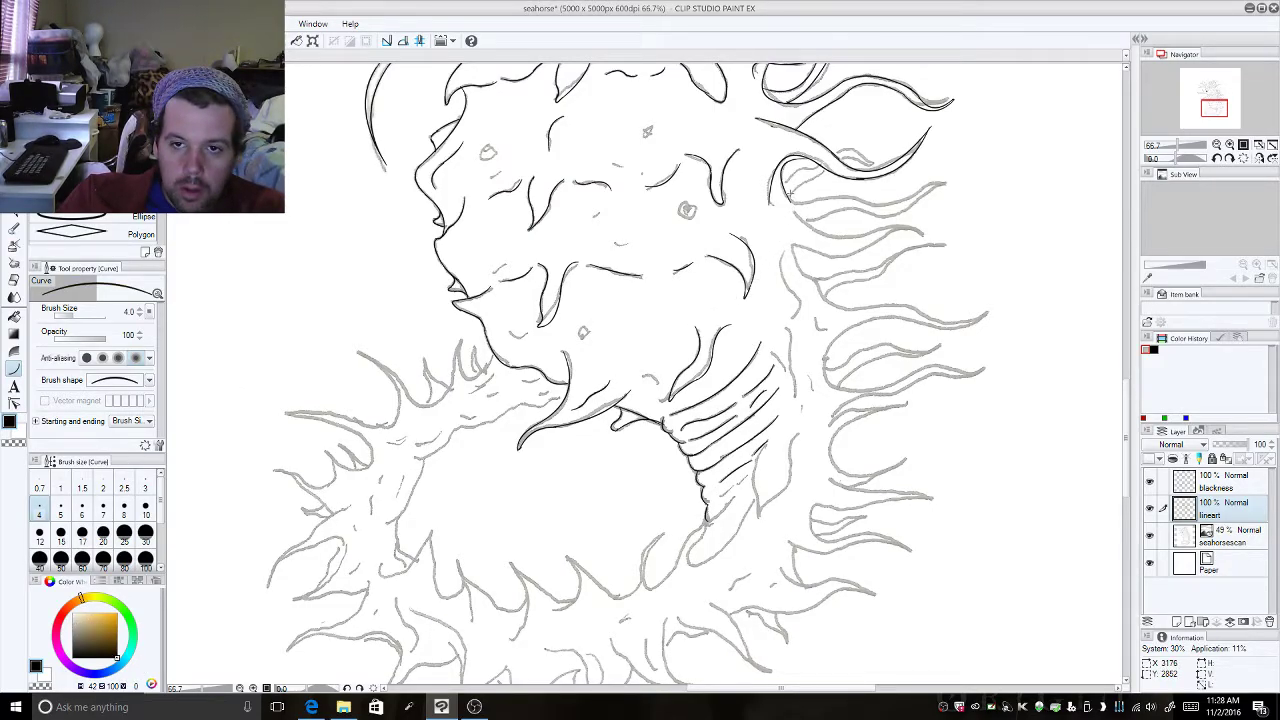
drag(785, 192, 855, 237)
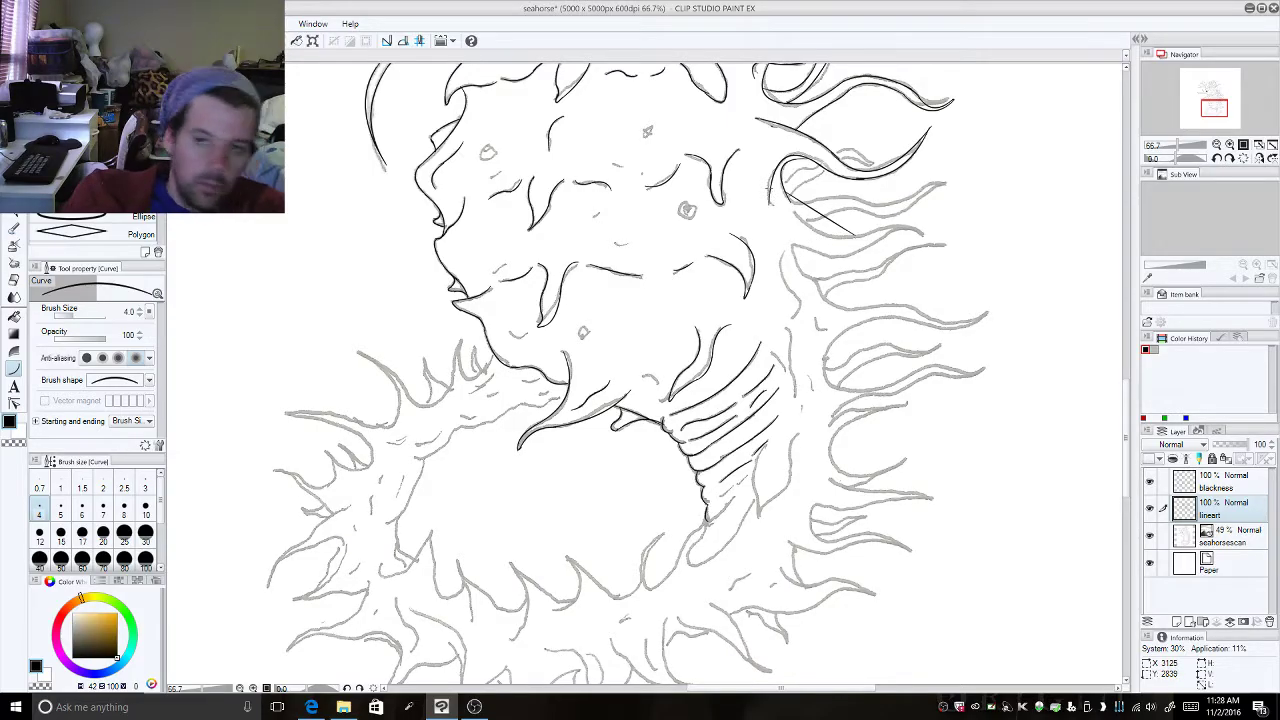
drag(552, 307, 430, 335)
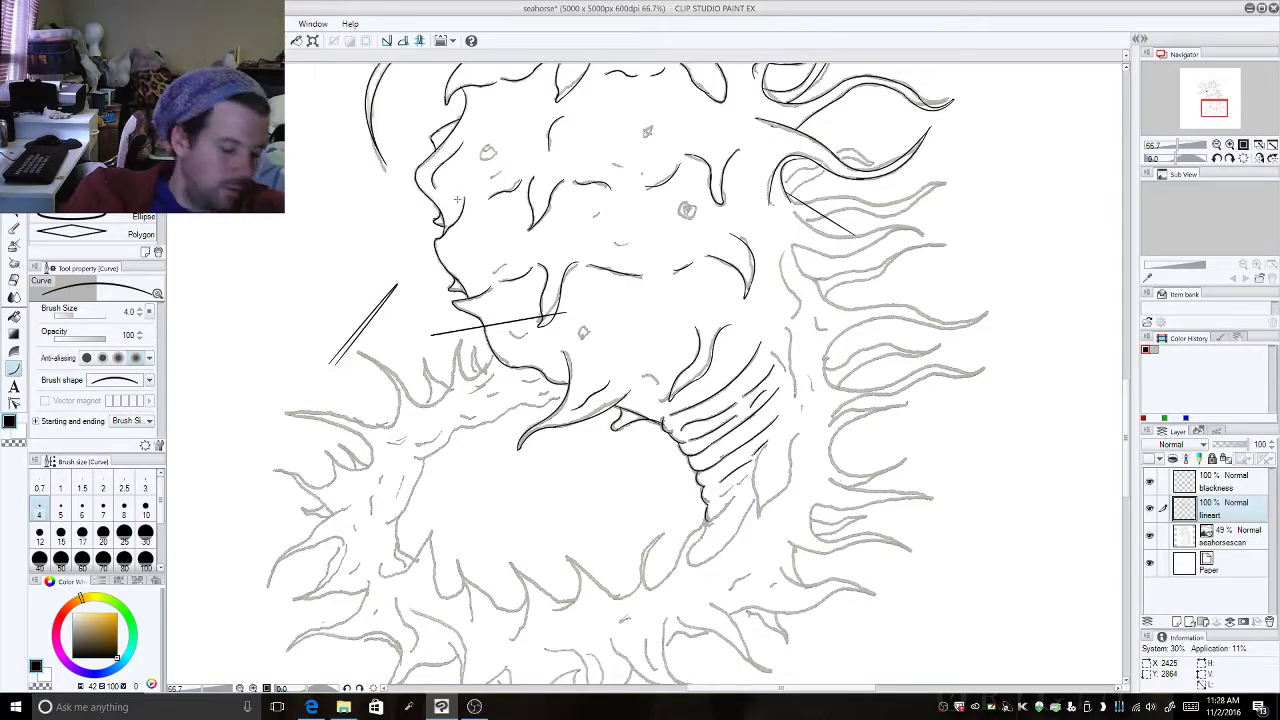
key(Escape)
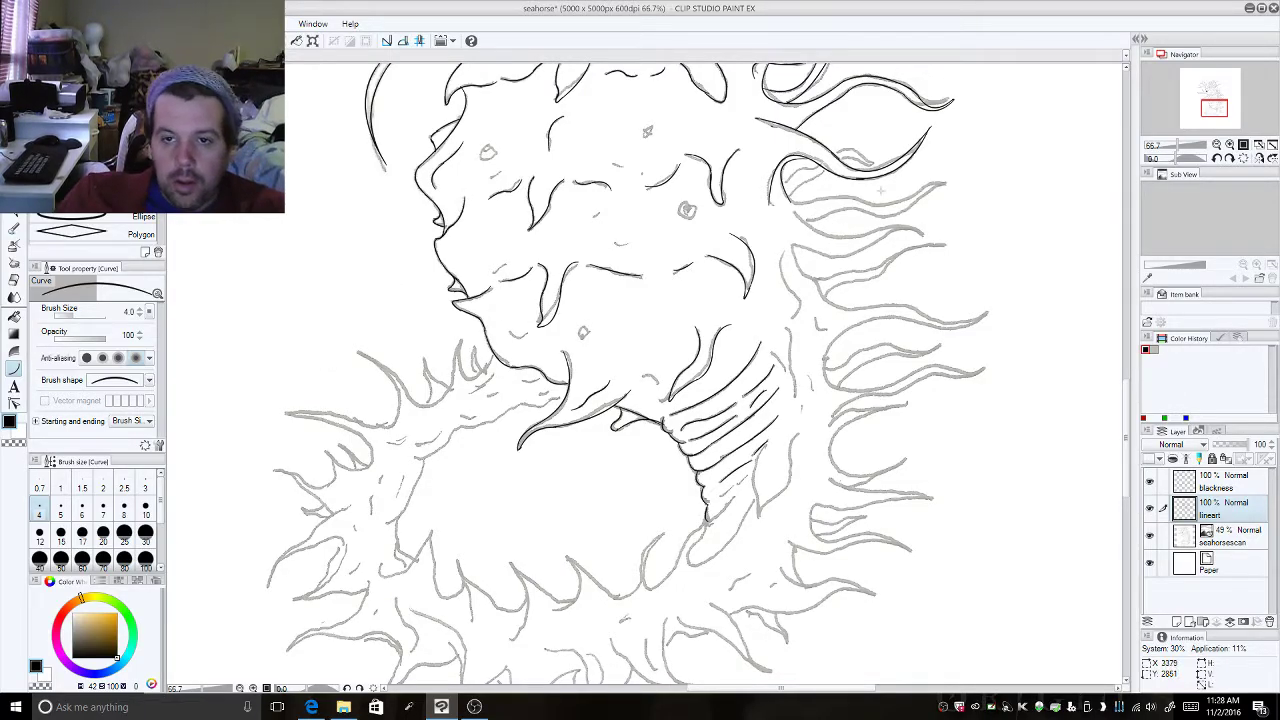
Step: Redraw the bent curve below the tendril base and curve along the upper-right tendril
drag(786, 195, 850, 236)
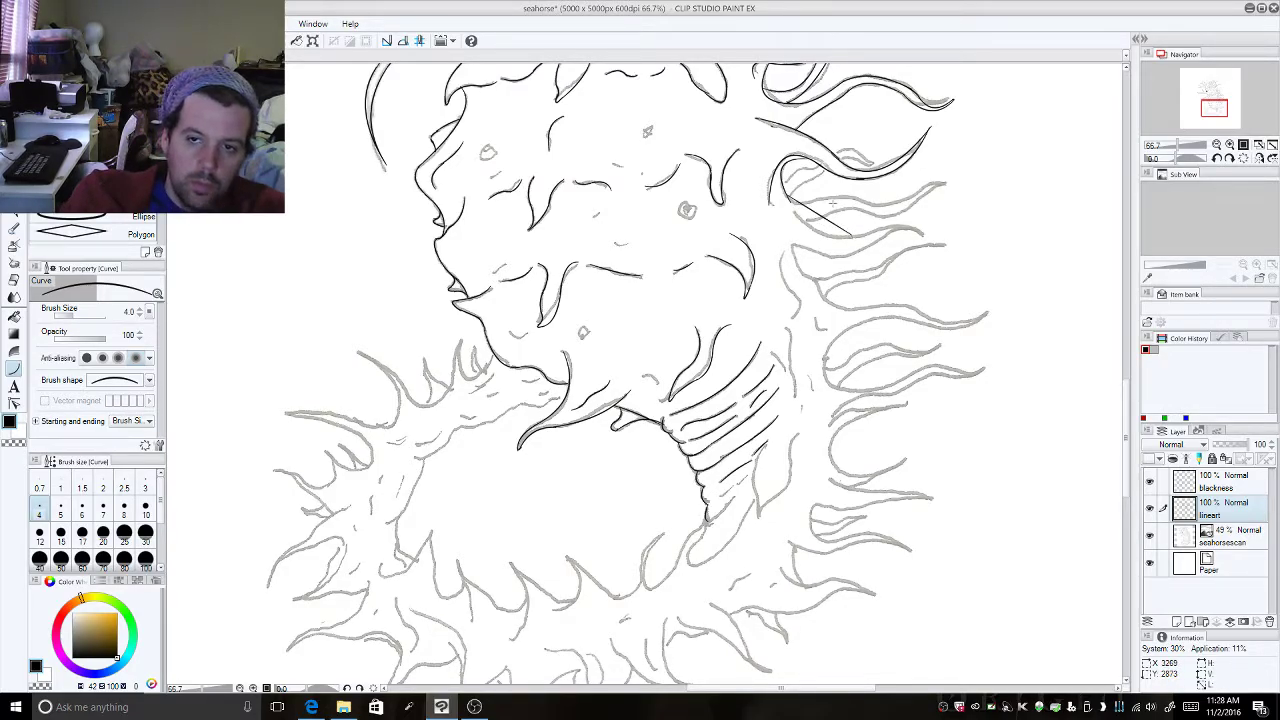
key(Escape)
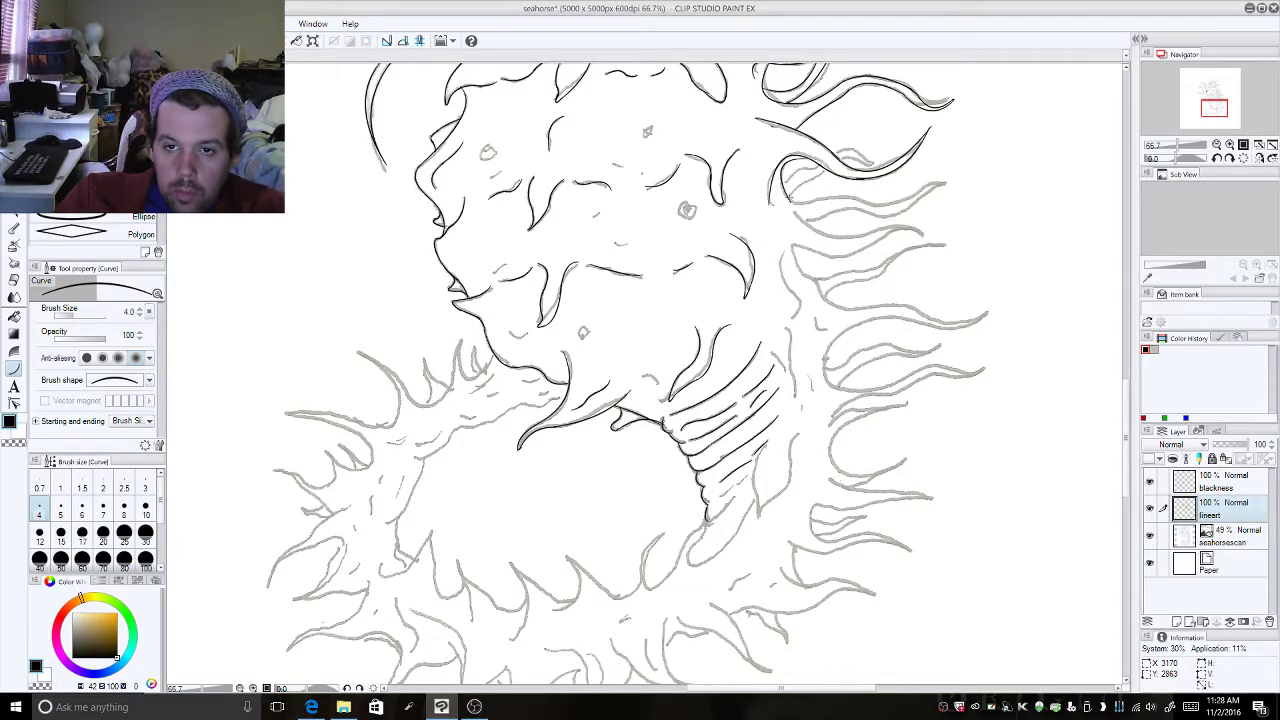
drag(789, 200, 850, 236)
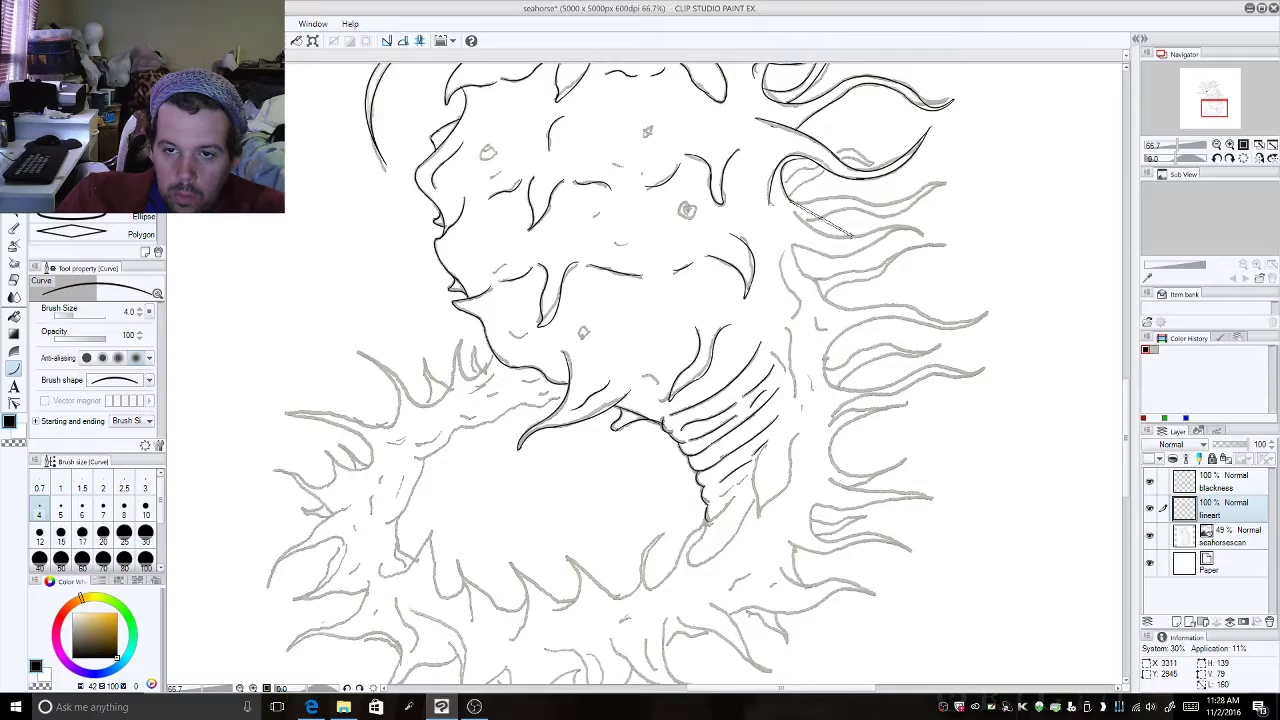
click(806, 242)
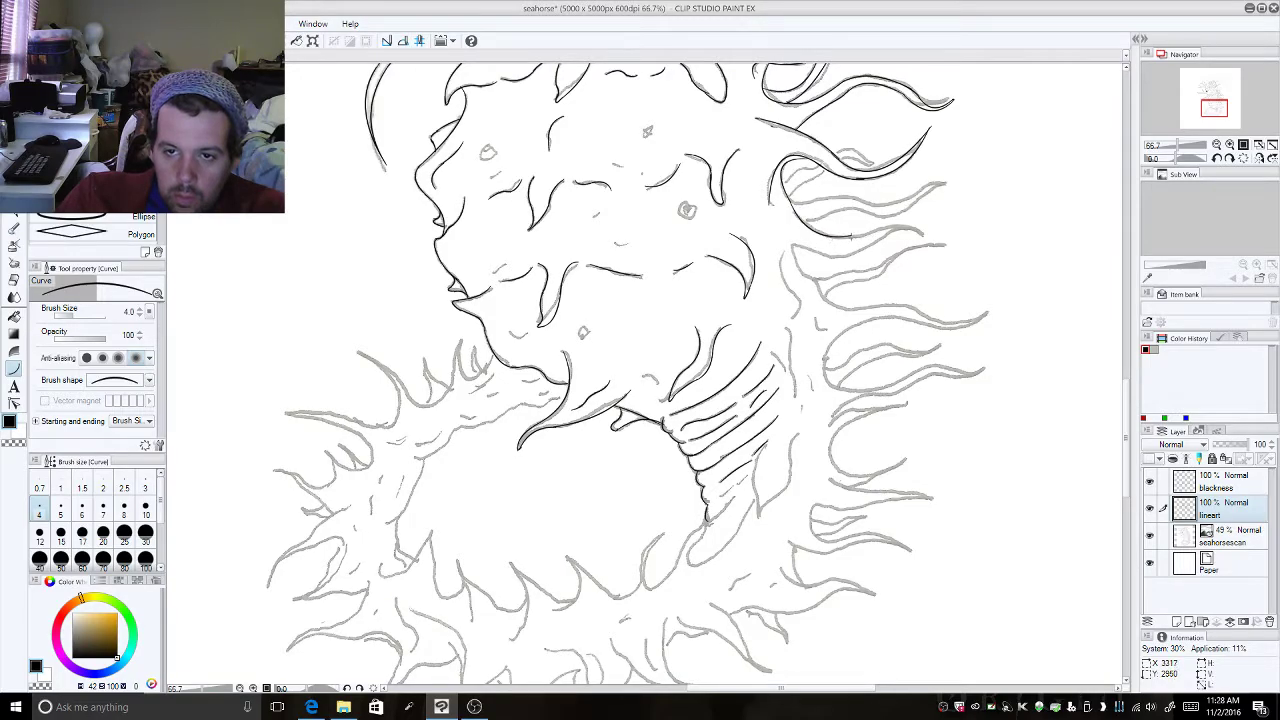
drag(848, 234, 930, 245)
click(930, 244)
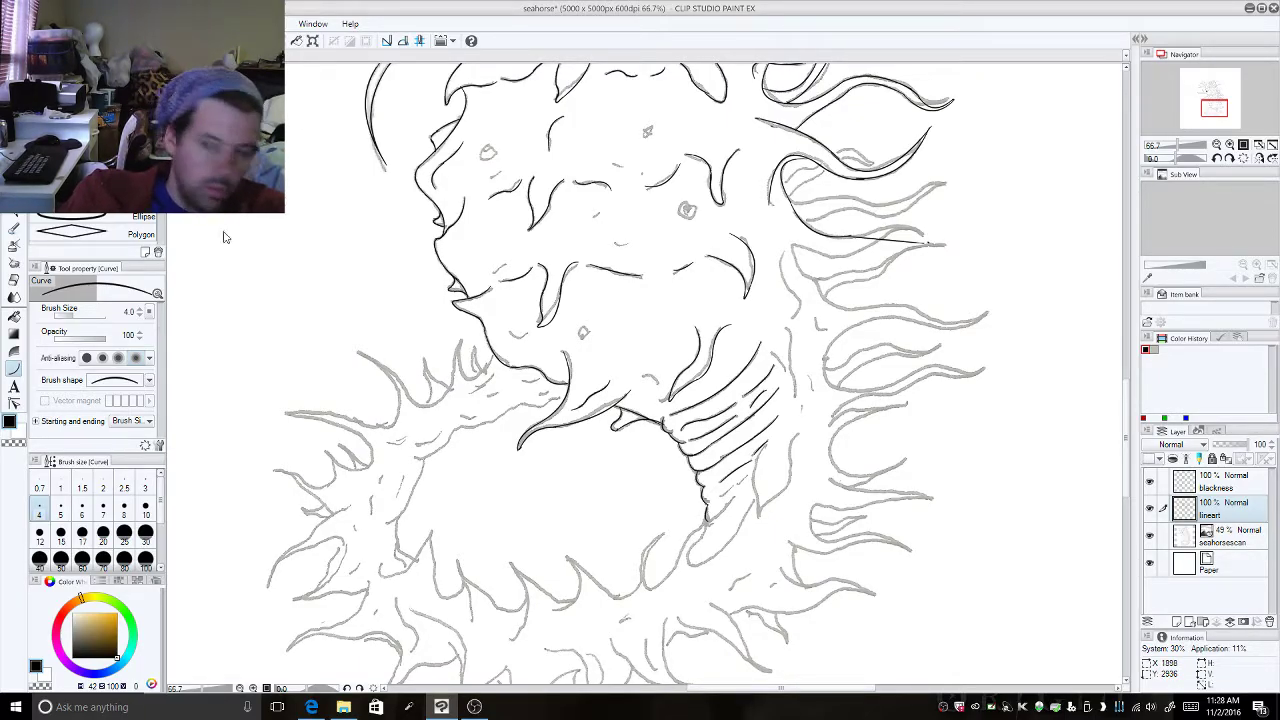
Step: Redo the upper-right tendril as smooth arcs running back along the tendril
key(ctrl+z)
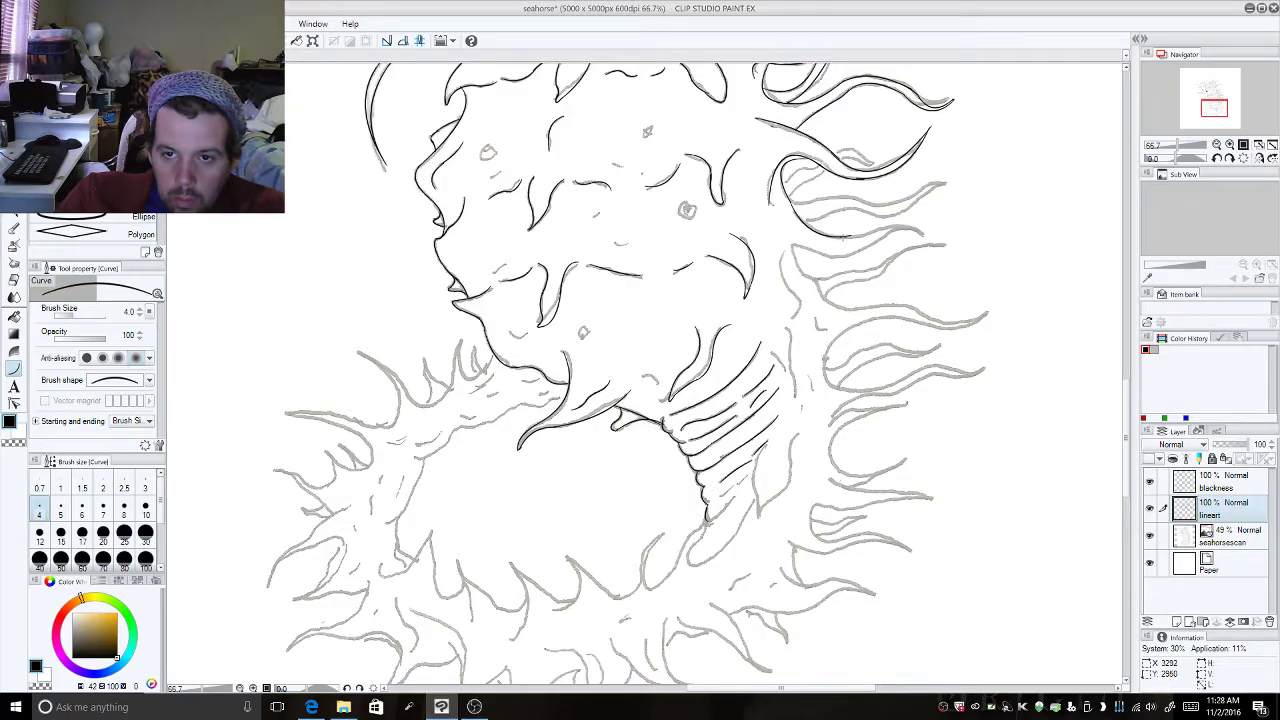
drag(842, 237, 932, 242)
click(885, 227)
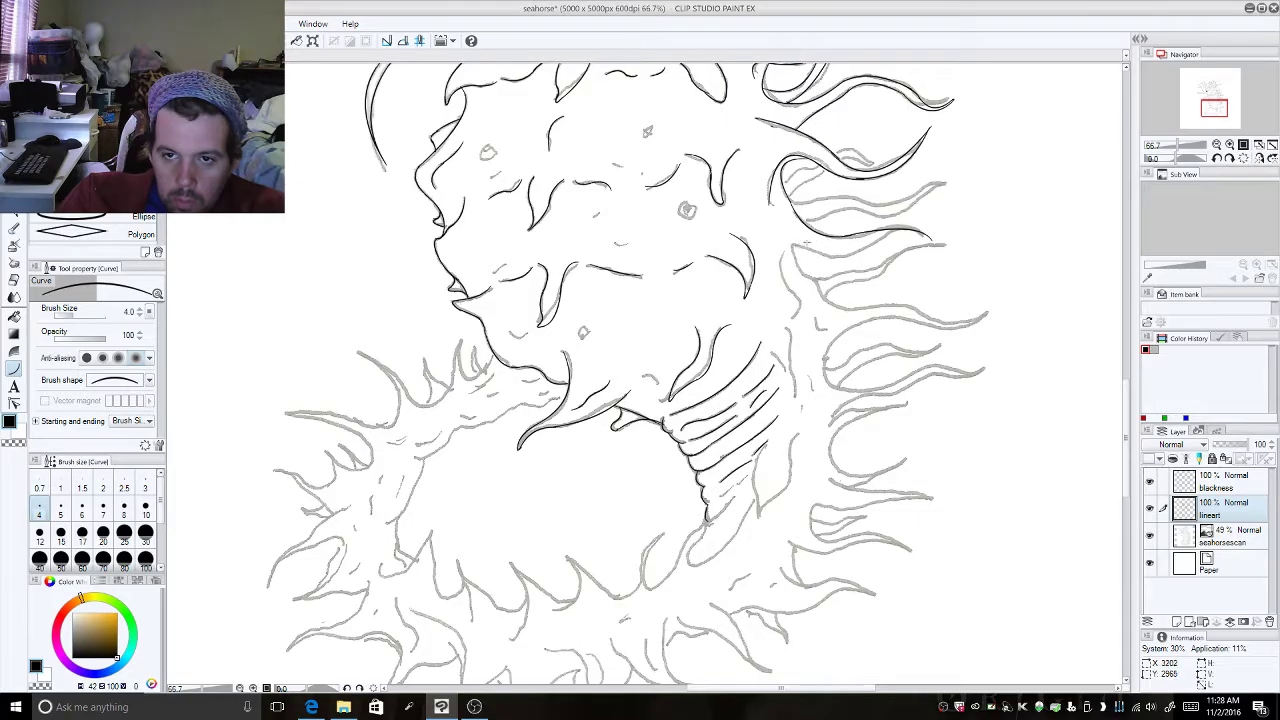
drag(868, 240, 934, 242)
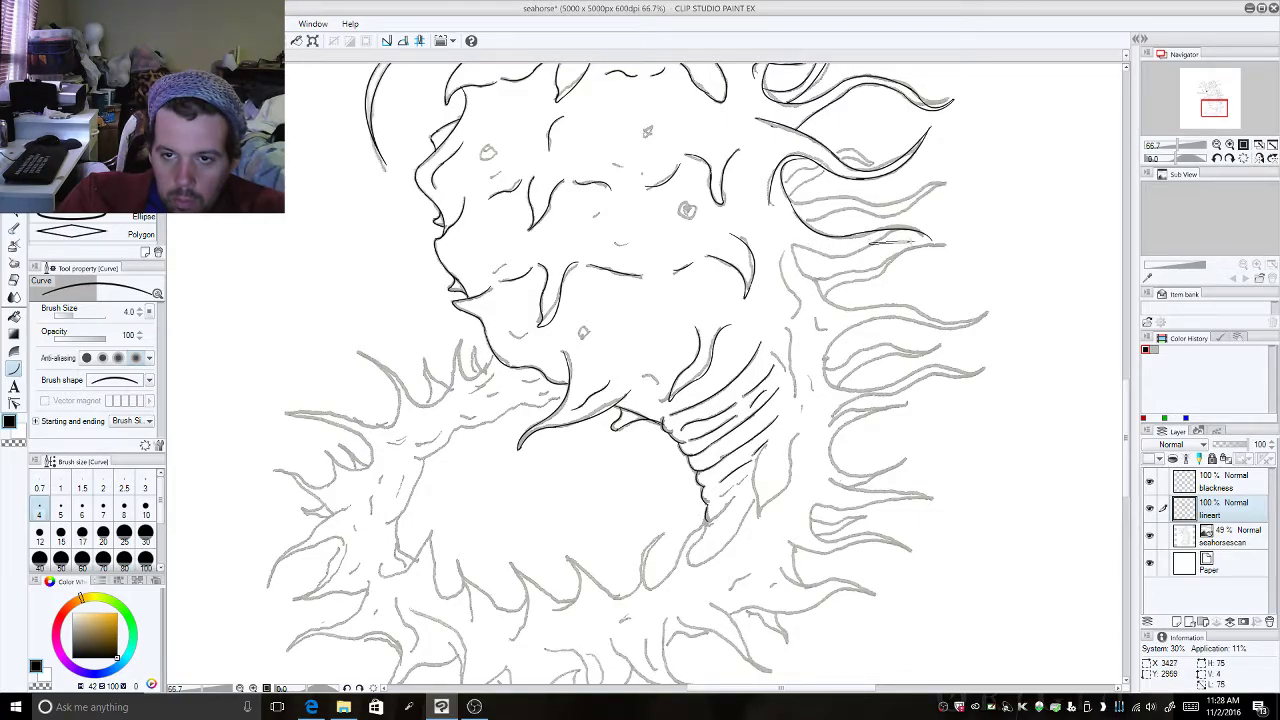
click(900, 226)
drag(878, 241, 808, 250)
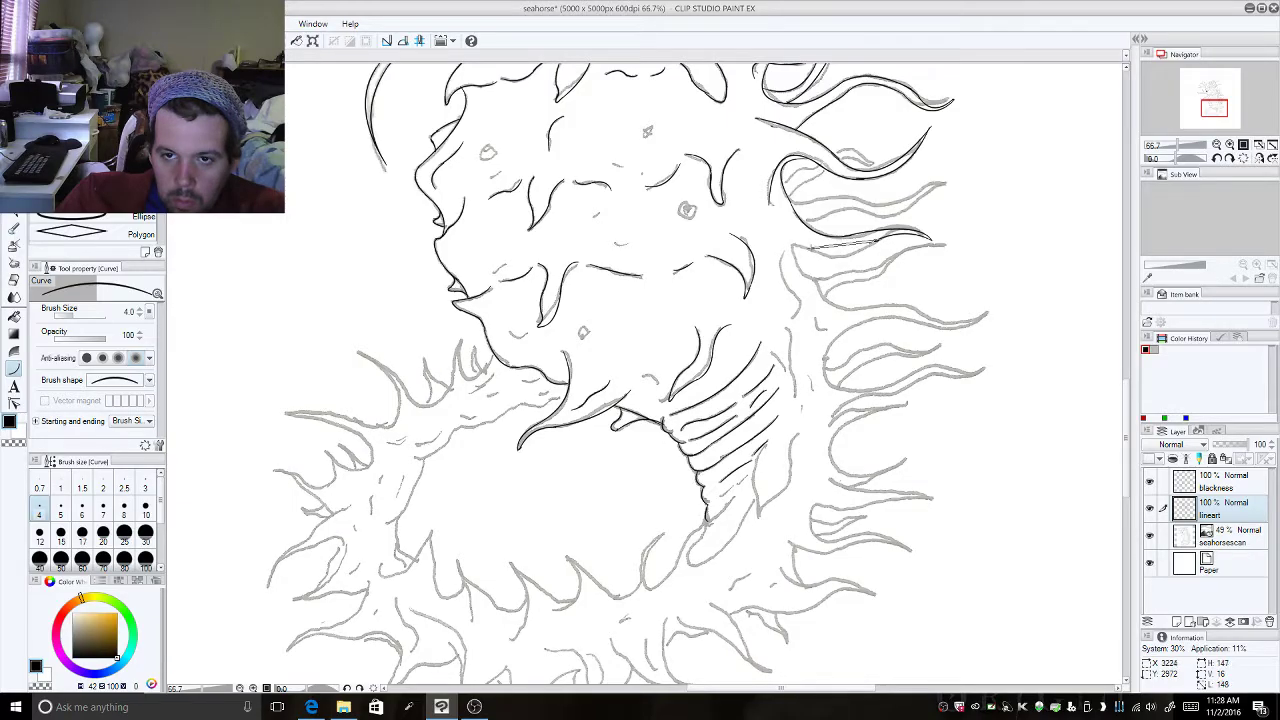
click(832, 266)
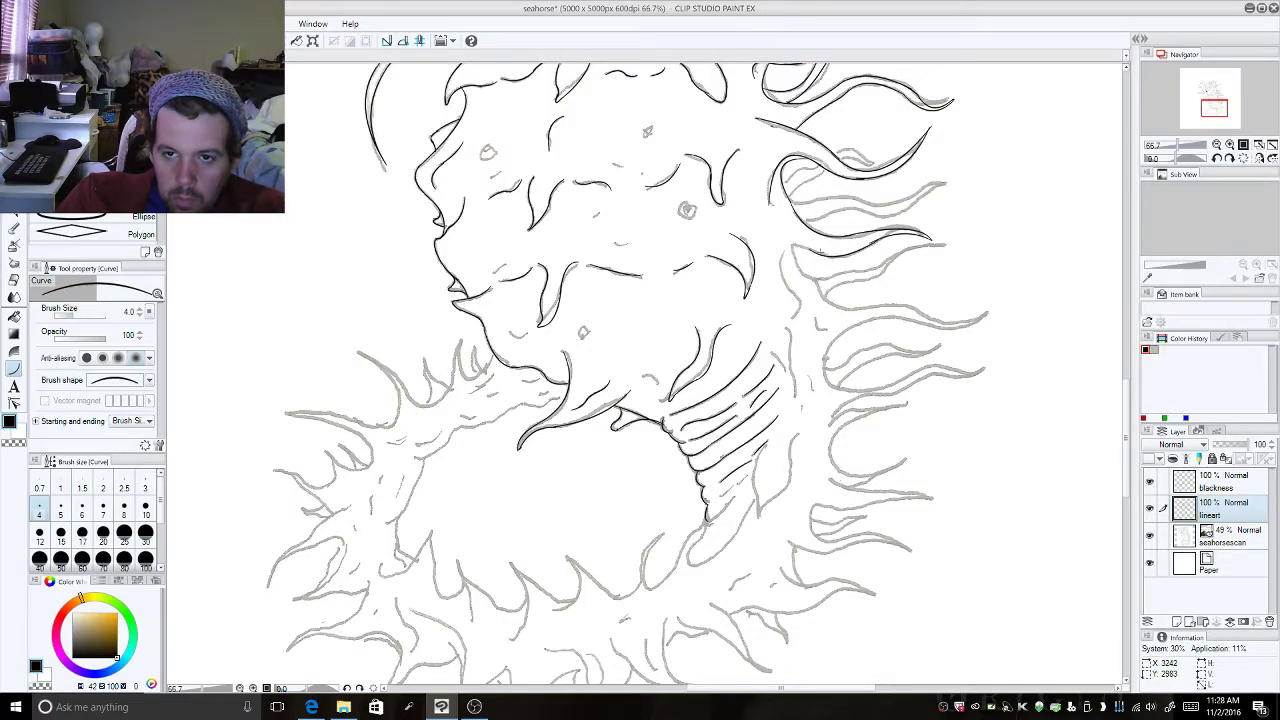
Step: Ink a short bent stroke on the fin after discarding several misplaced short curves
mouse_move(786, 260)
mouse_down()
mouse_move(778, 236)
mouse_move(822, 282)
mouse_up()
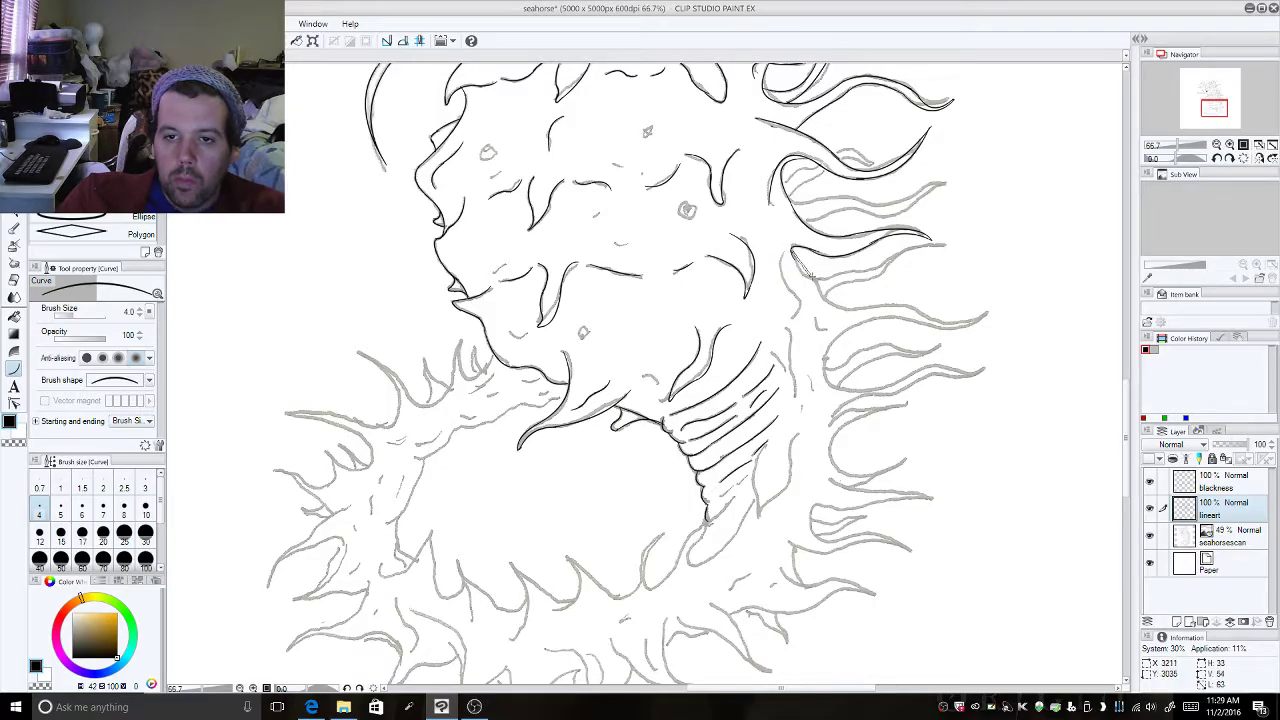
key(Escape)
drag(812, 278, 822, 298)
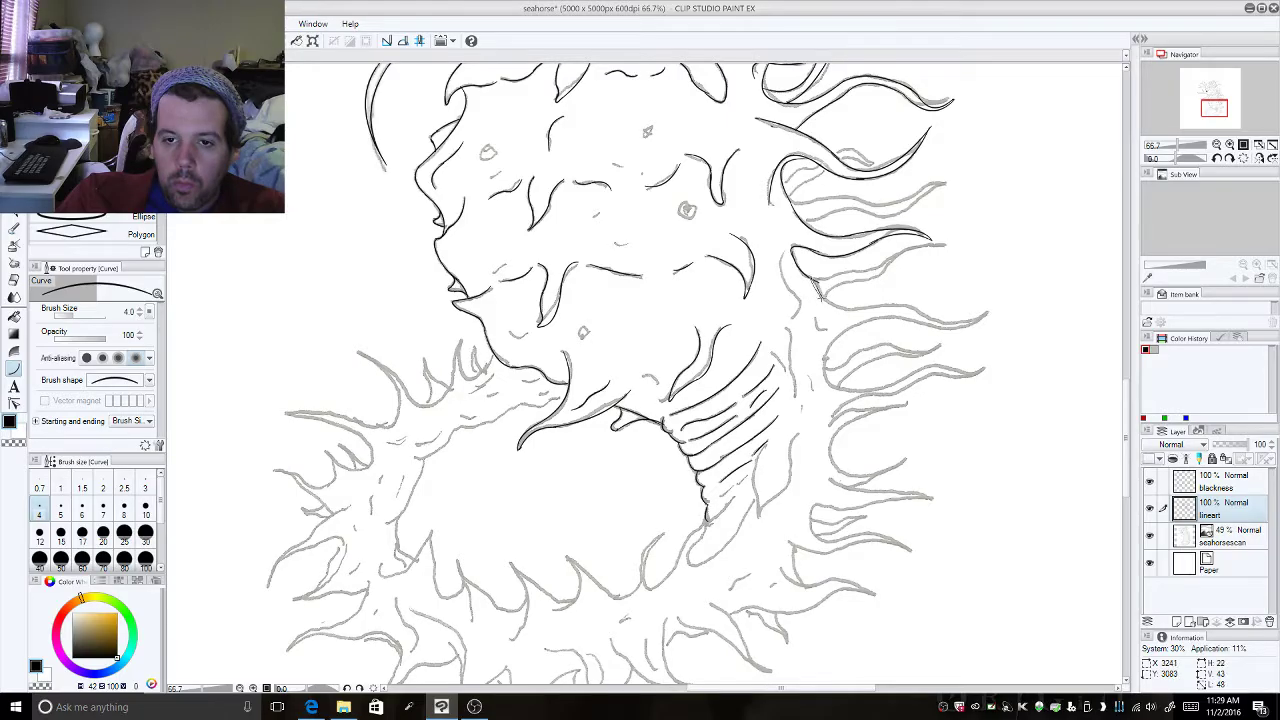
key(Escape)
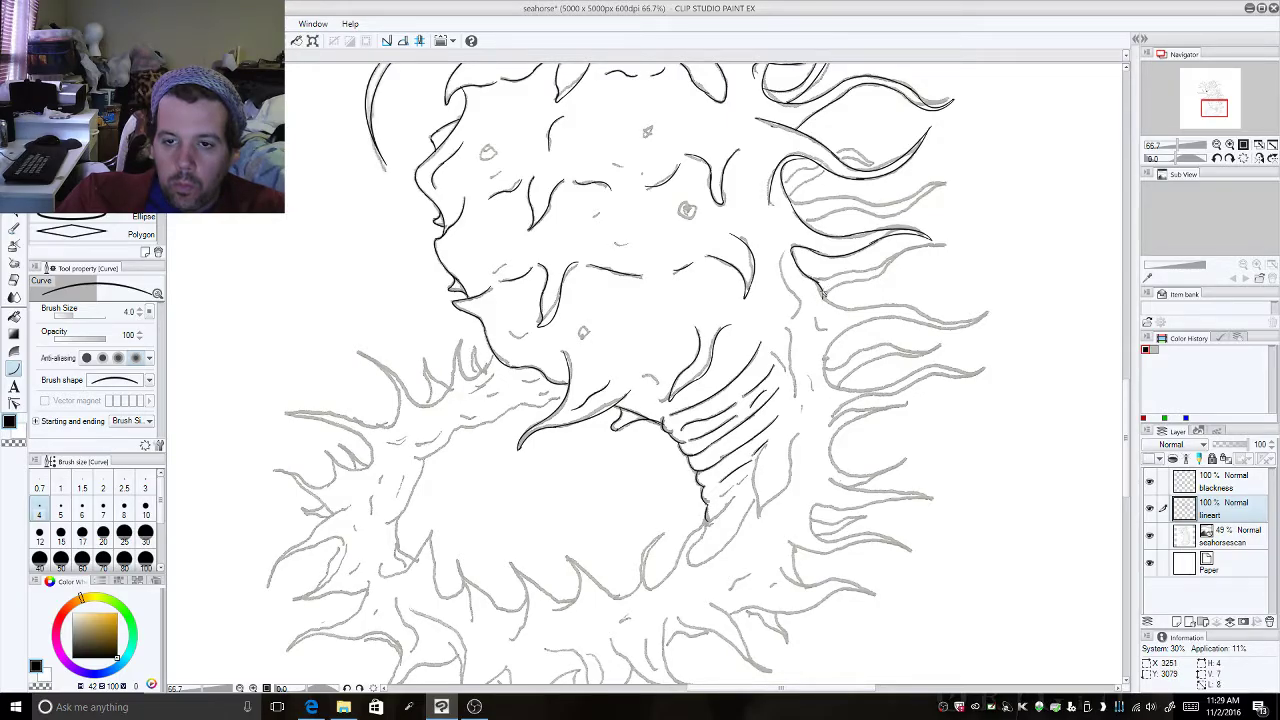
drag(823, 292, 868, 306)
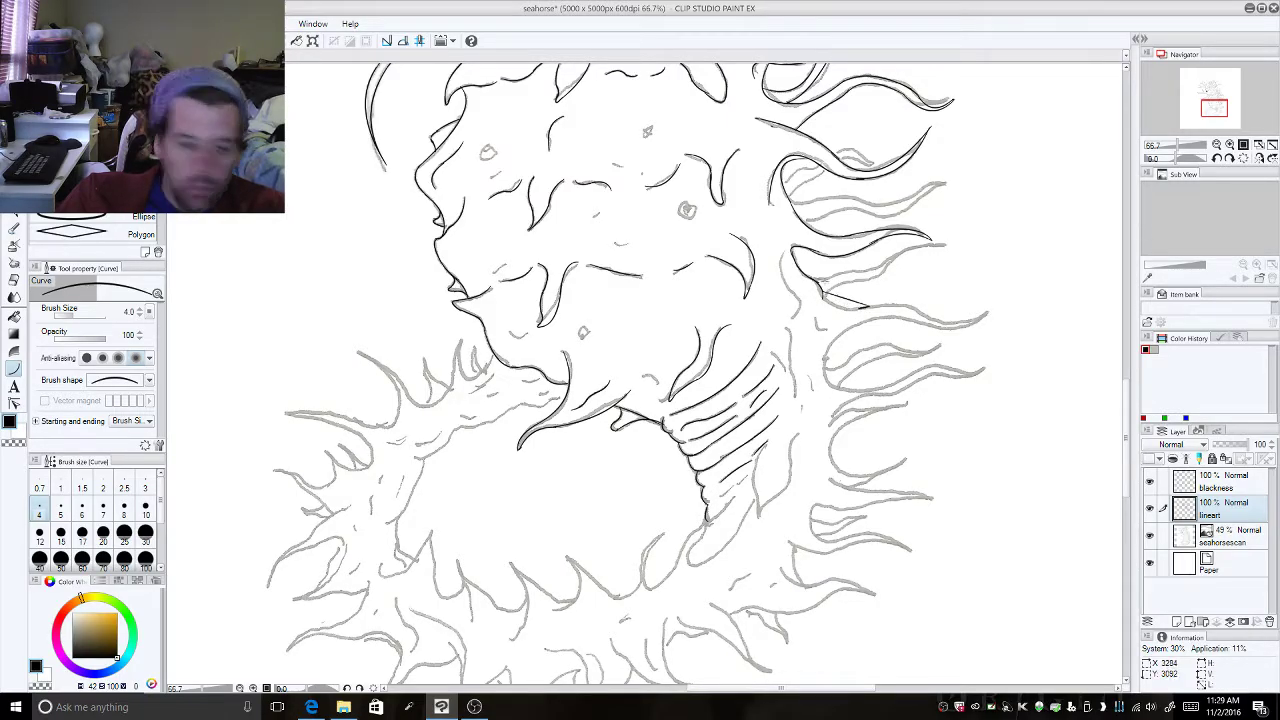
key(Escape)
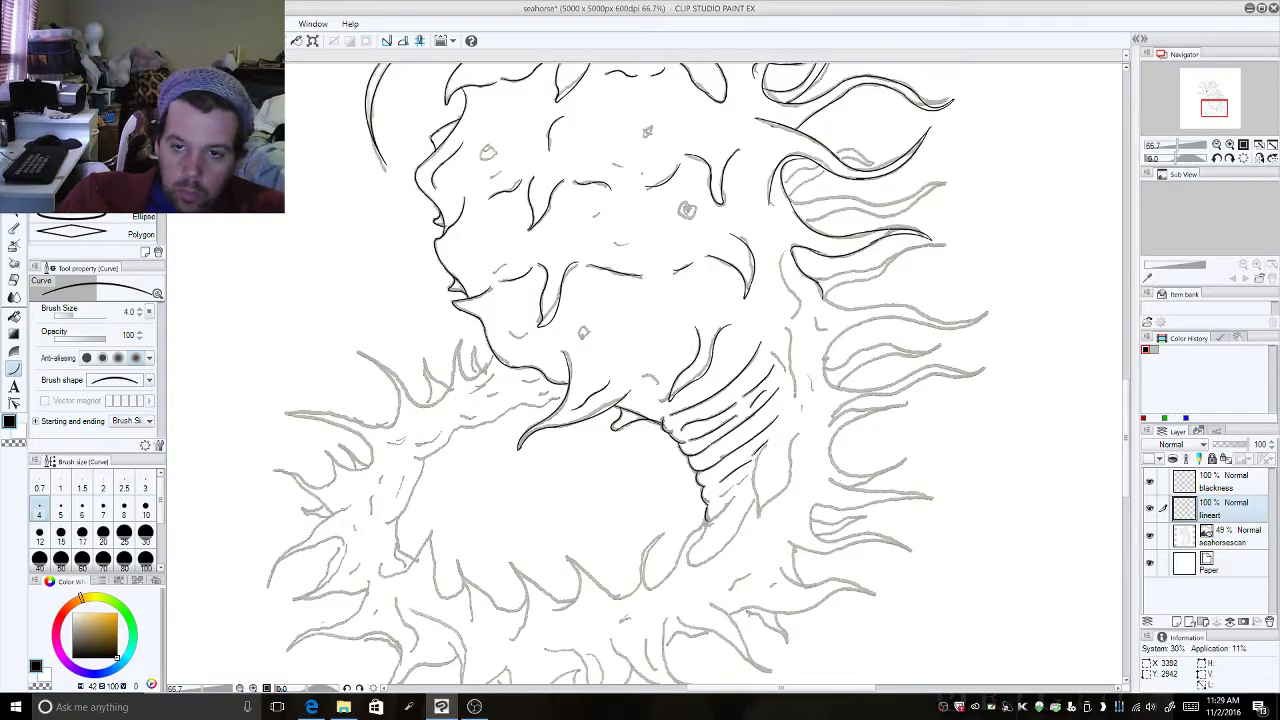
drag(822, 293, 856, 308)
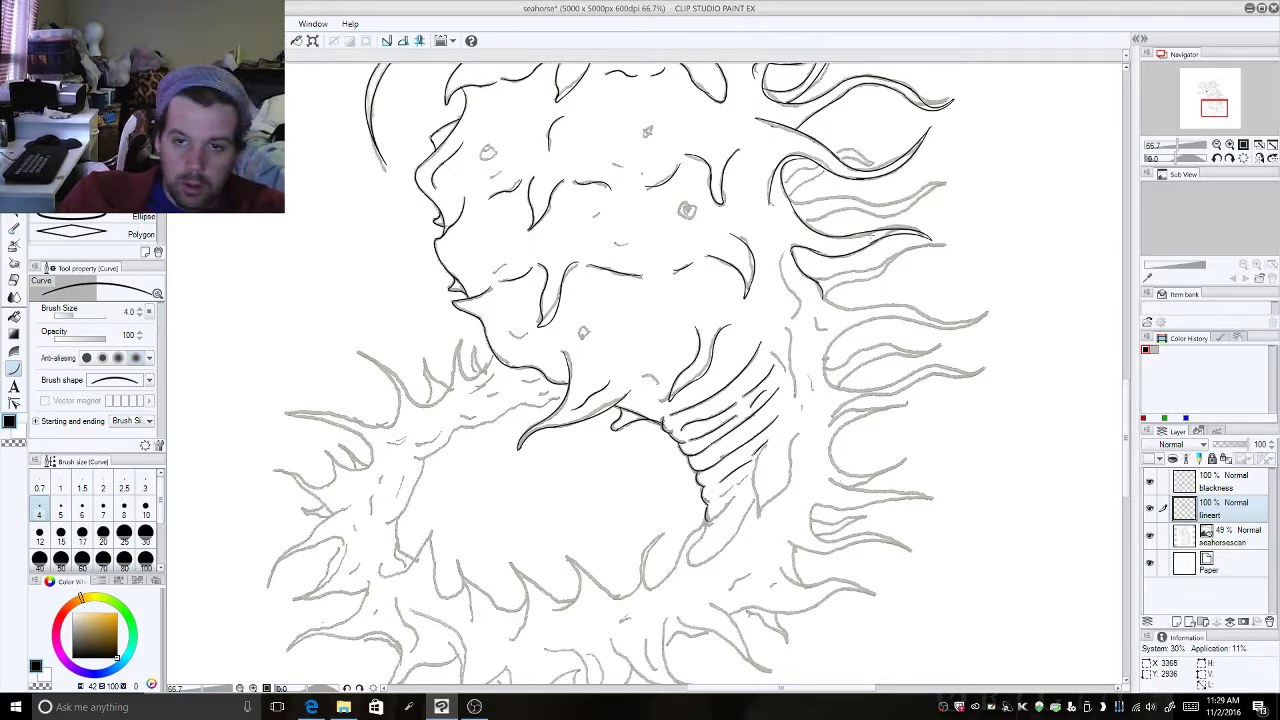
drag(822, 293, 852, 310)
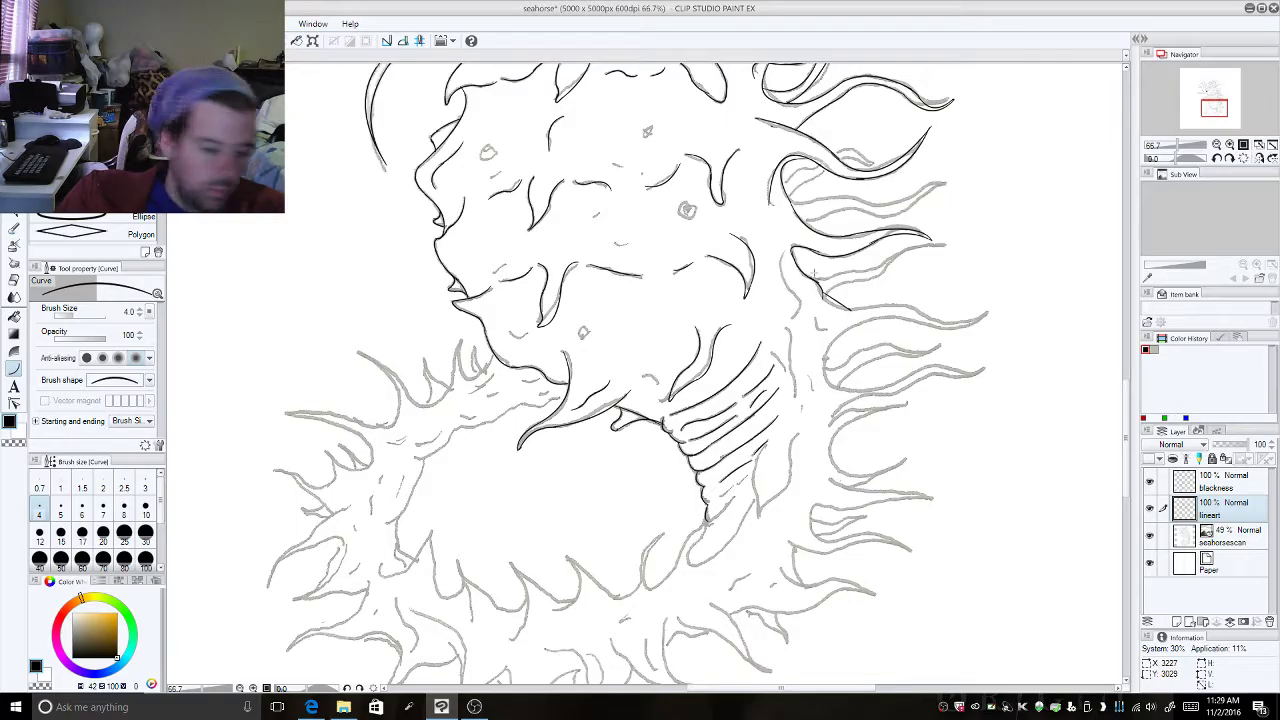
key(ctrl+z)
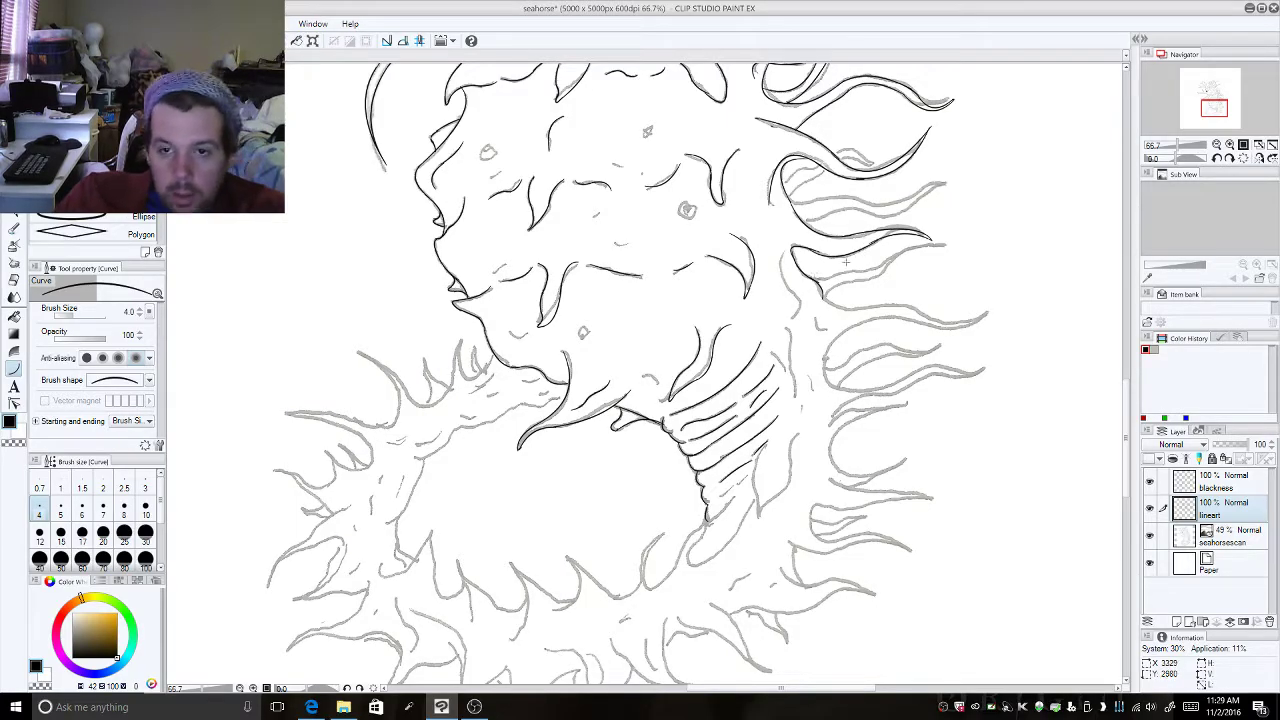
drag(820, 291, 848, 310)
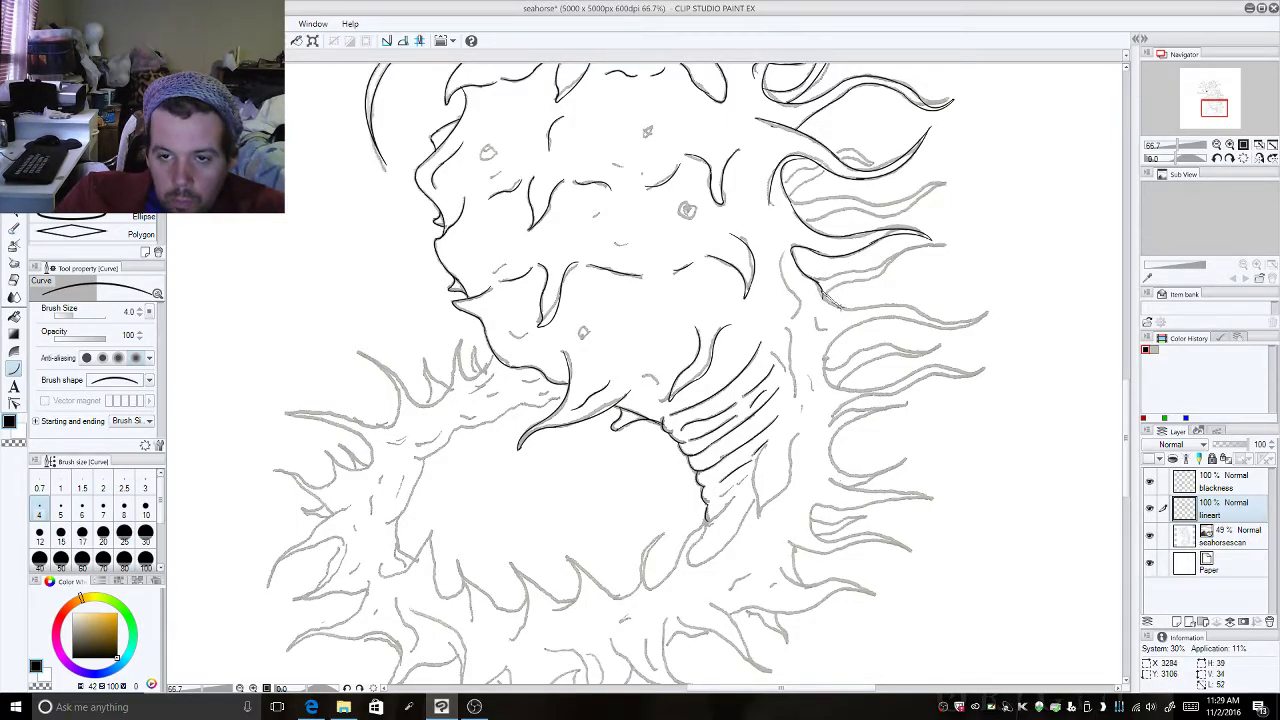
click(843, 309)
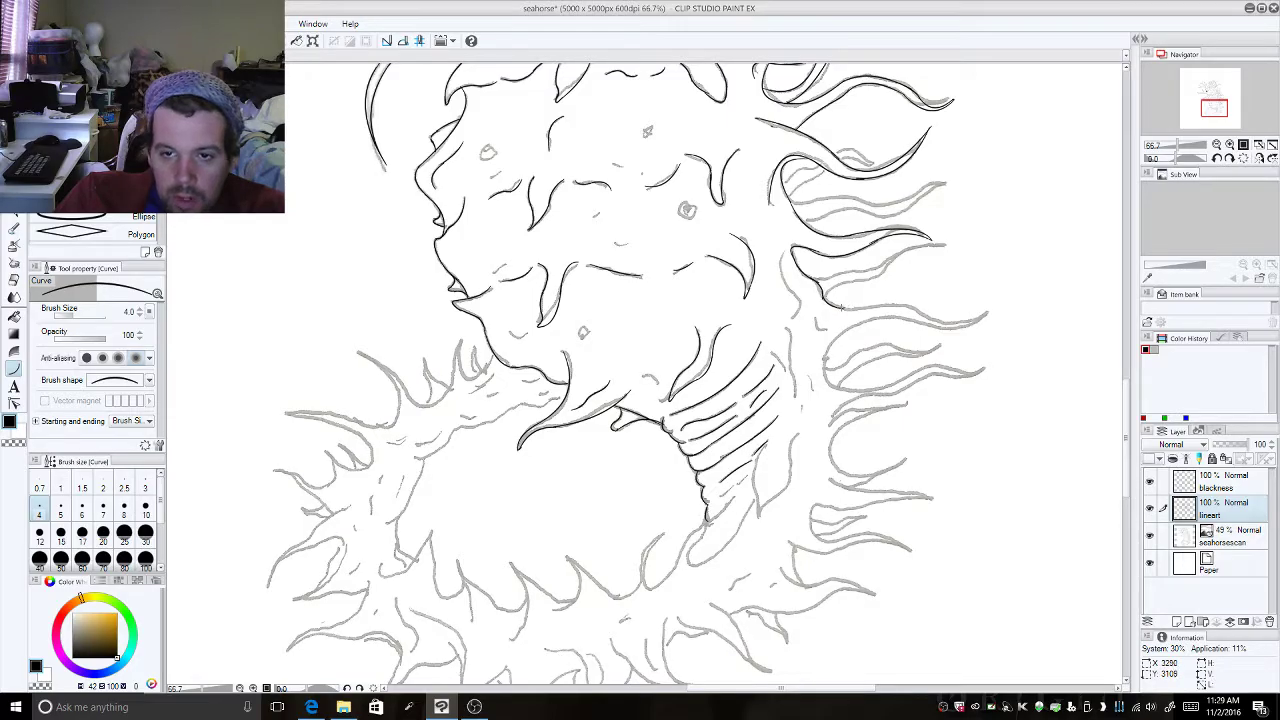
Step: Trace the long fin edge and bend the fin tip into a hook
drag(839, 311, 915, 312)
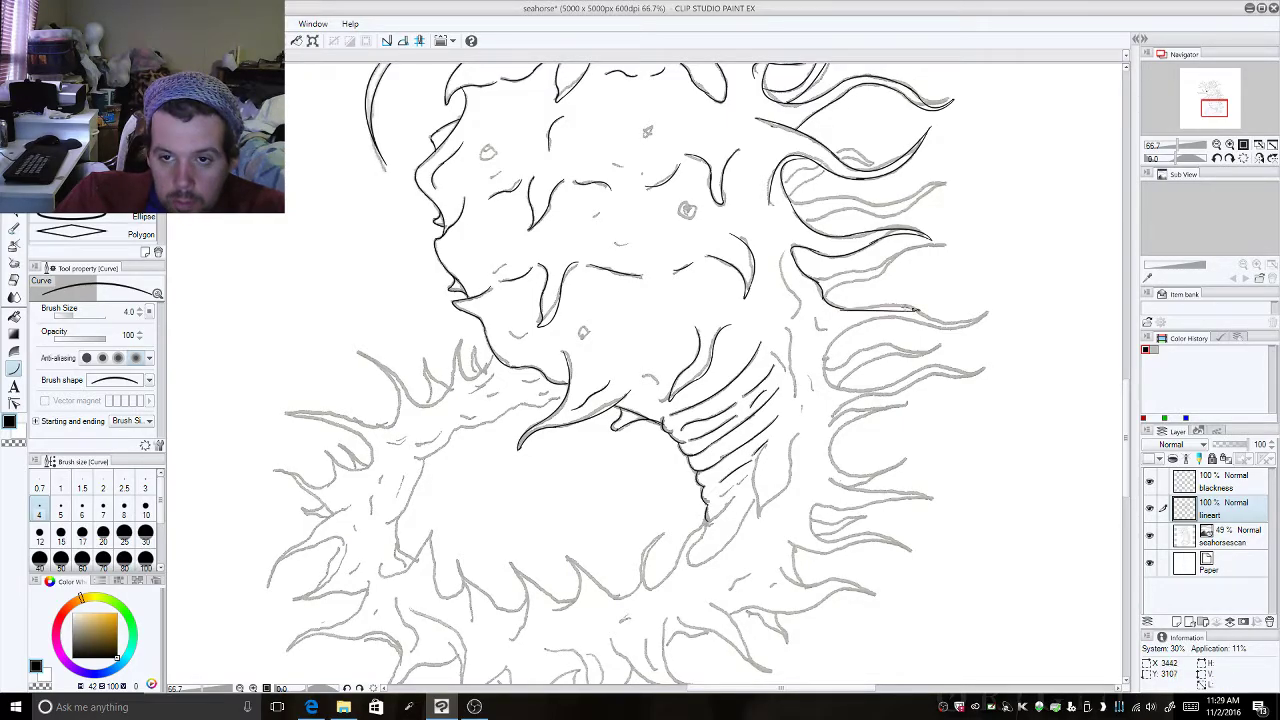
key(Escape)
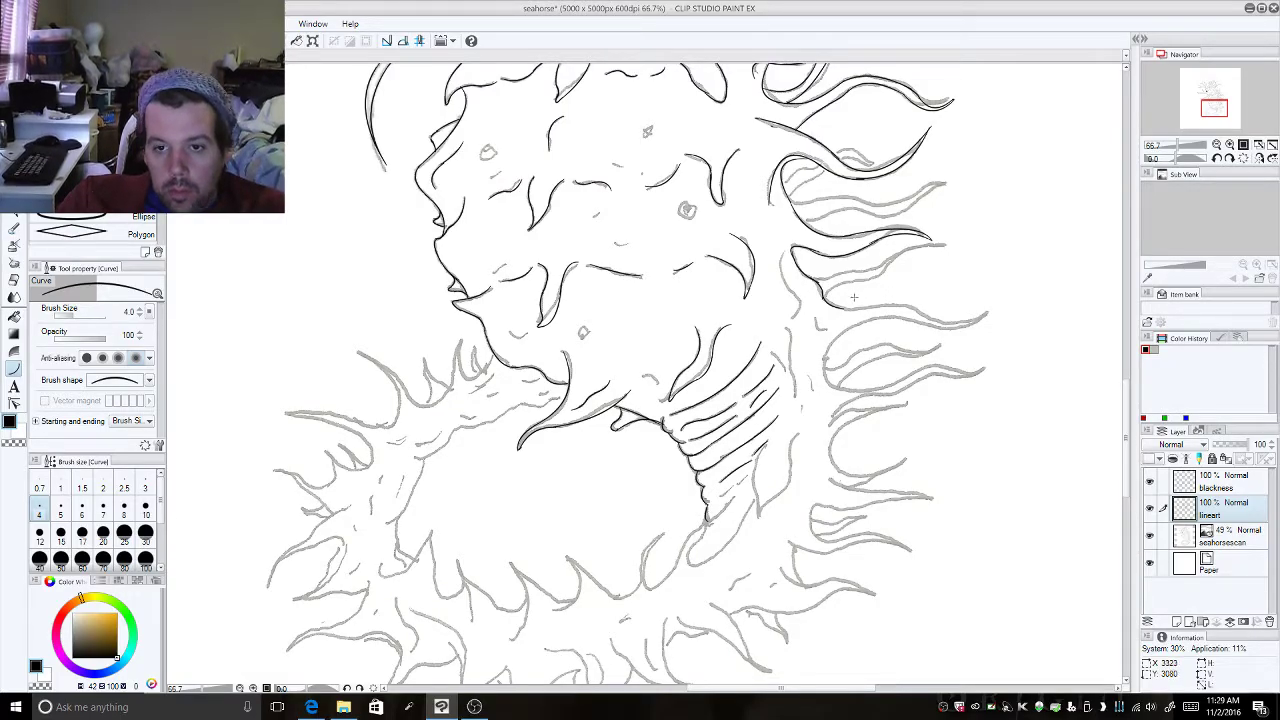
drag(836, 307, 944, 324)
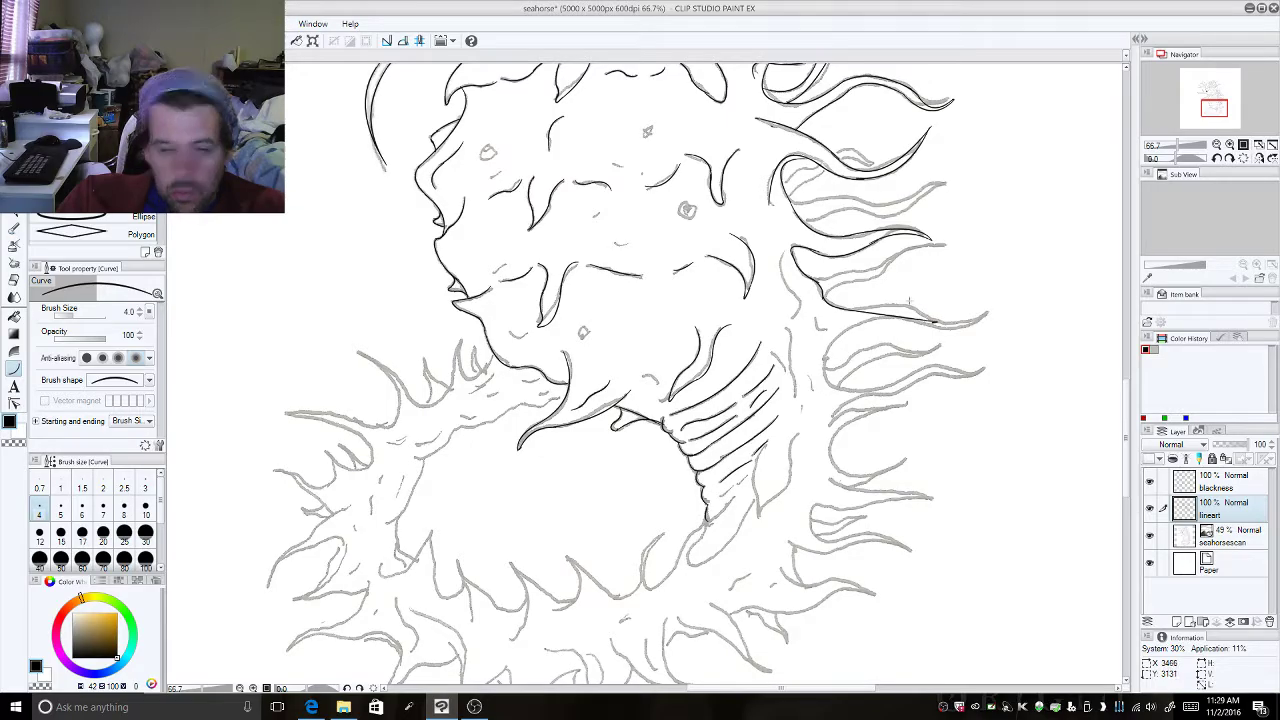
key(ctrl+z)
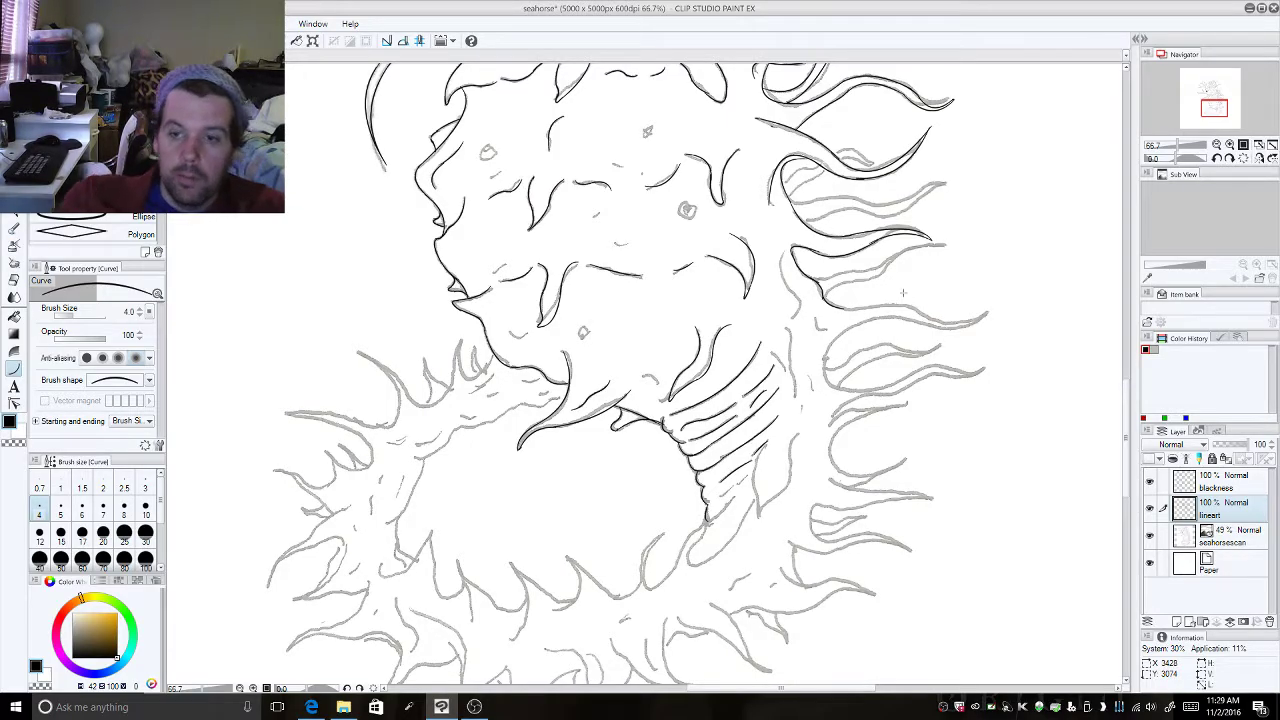
drag(838, 306, 944, 322)
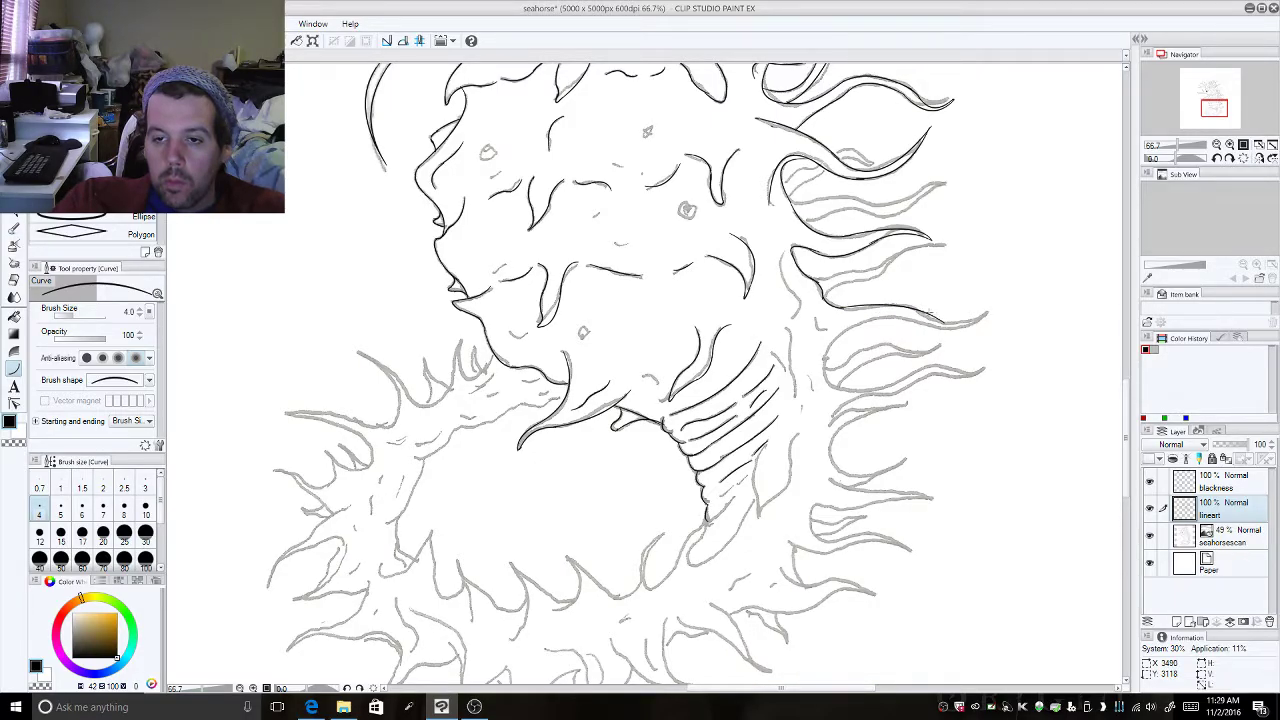
click(926, 314)
drag(928, 316, 976, 292)
click(965, 337)
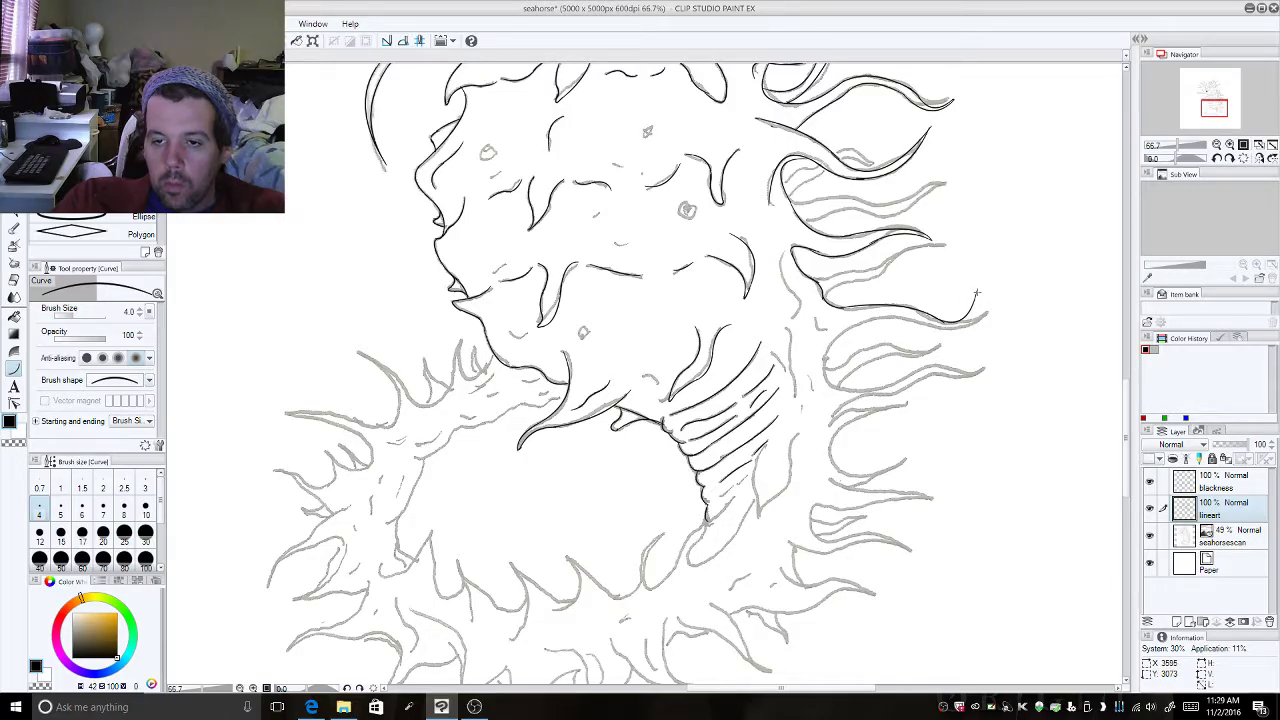
click(971, 340)
drag(940, 326, 852, 331)
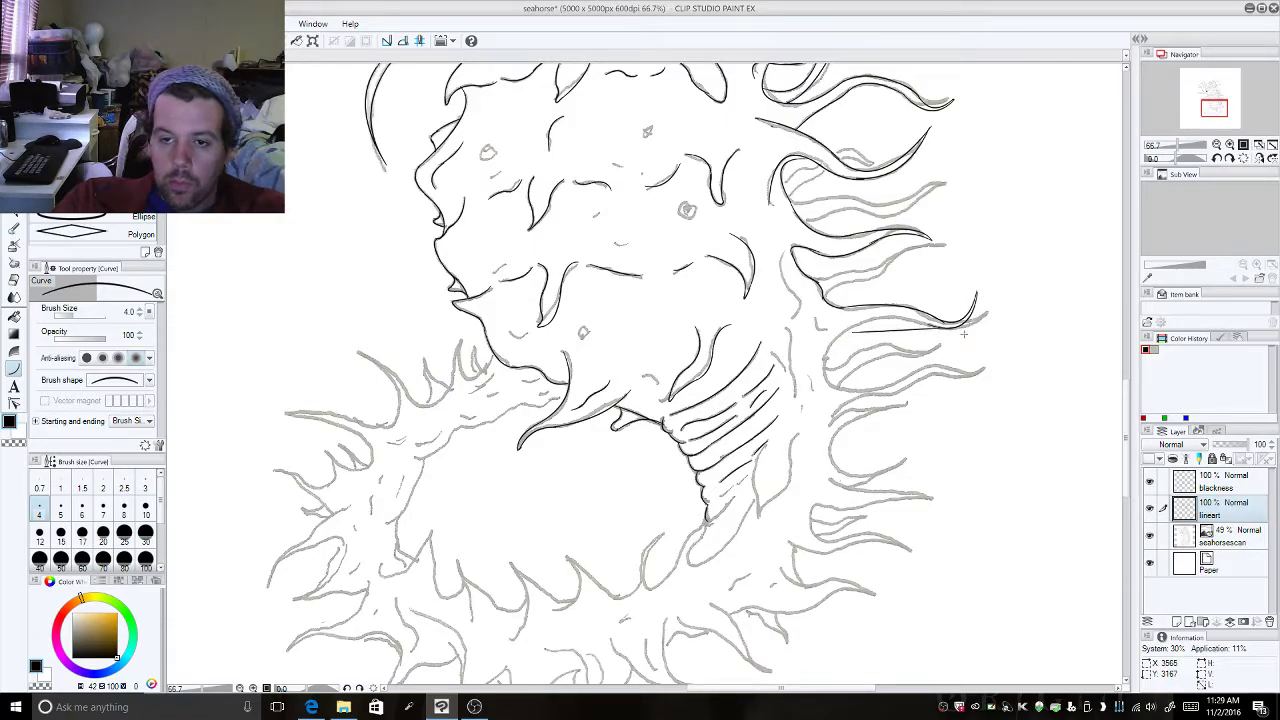
key(Escape)
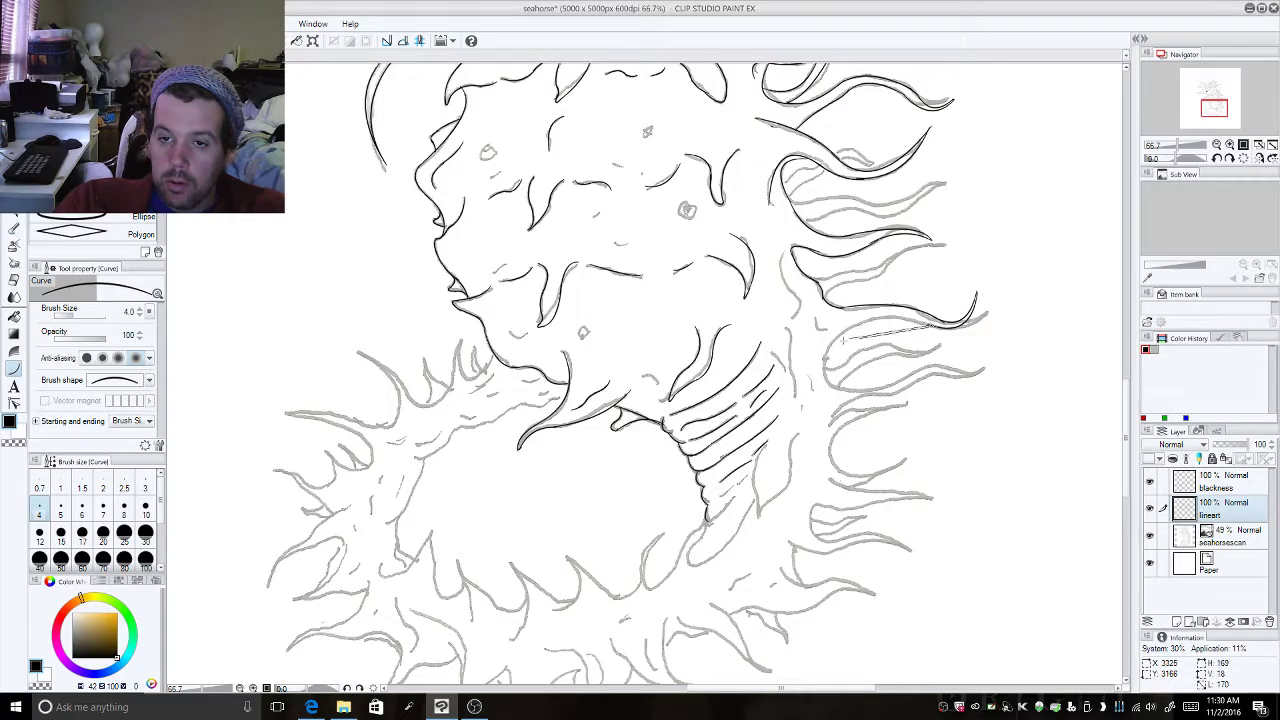
drag(936, 326, 826, 352)
Step: Ink a stroke down one lower-right tendril and a bent curve up the next
key(Escape)
drag(838, 368, 841, 385)
click(818, 390)
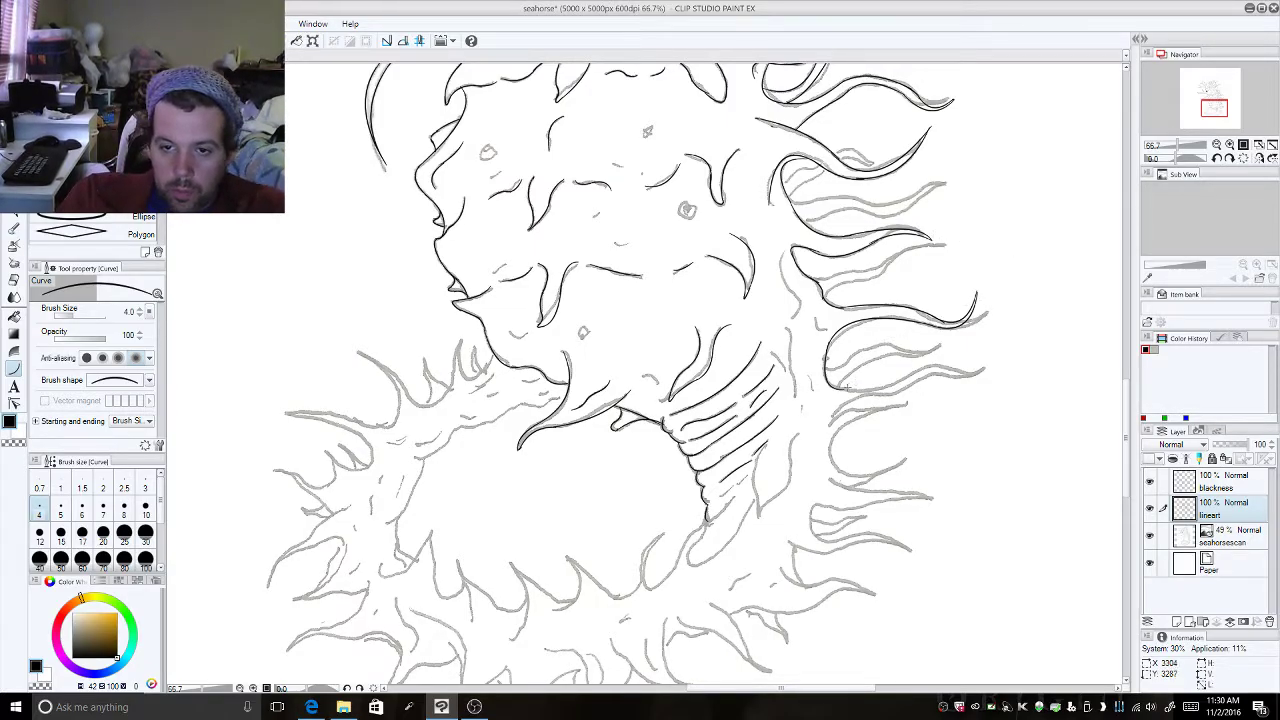
drag(839, 389, 903, 355)
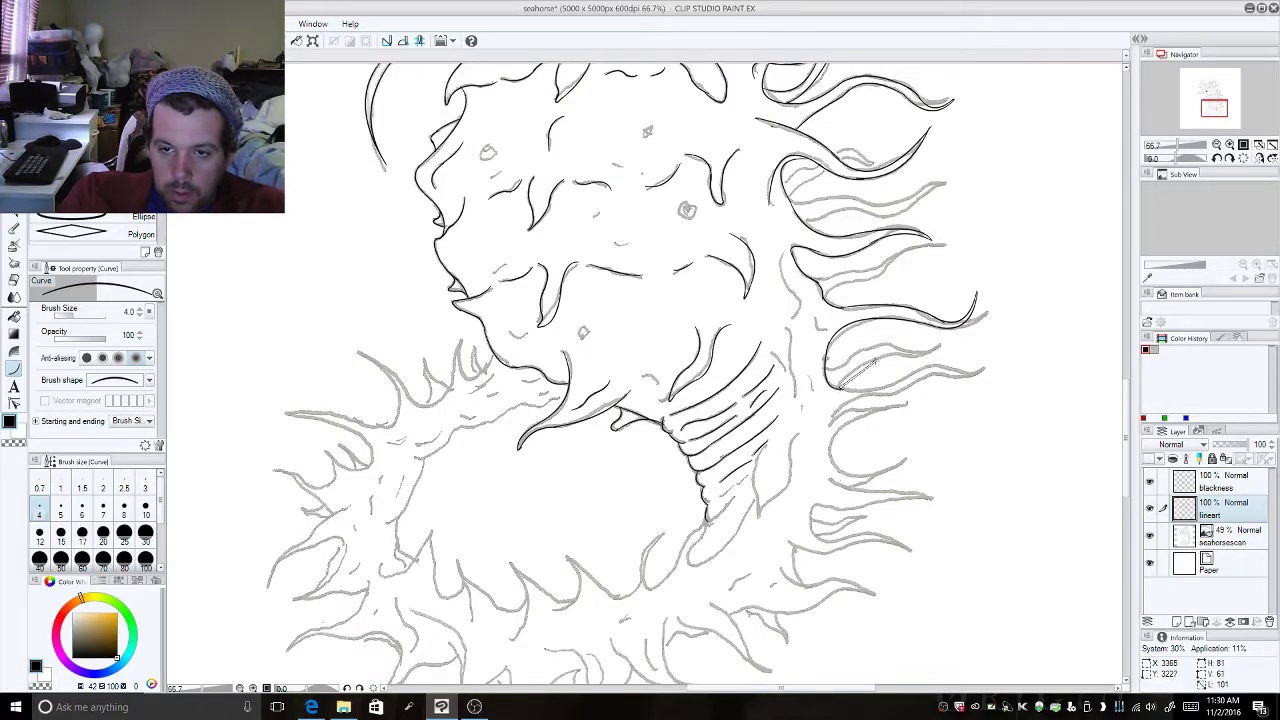
click(822, 363)
click(843, 358)
Step: Add a short curve toward the tendril tip, drop an unwanted one, and ink the hair edge
drag(898, 355, 926, 340)
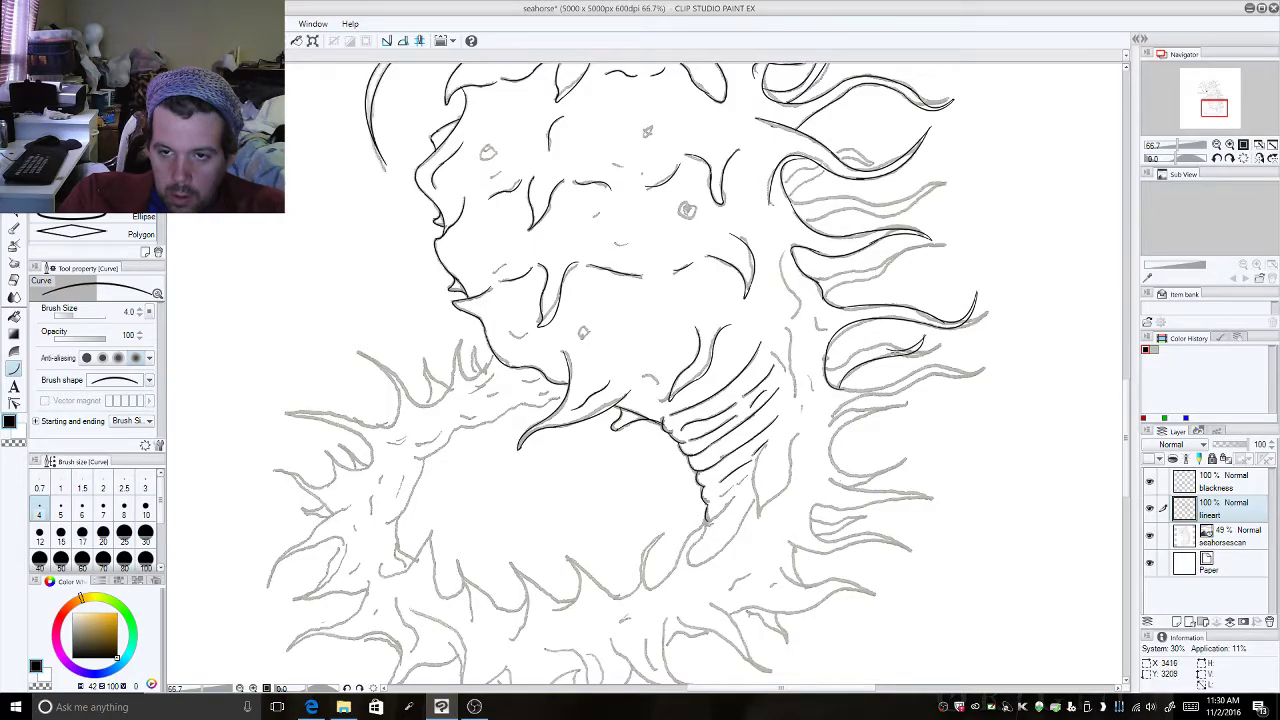
drag(887, 349, 844, 356)
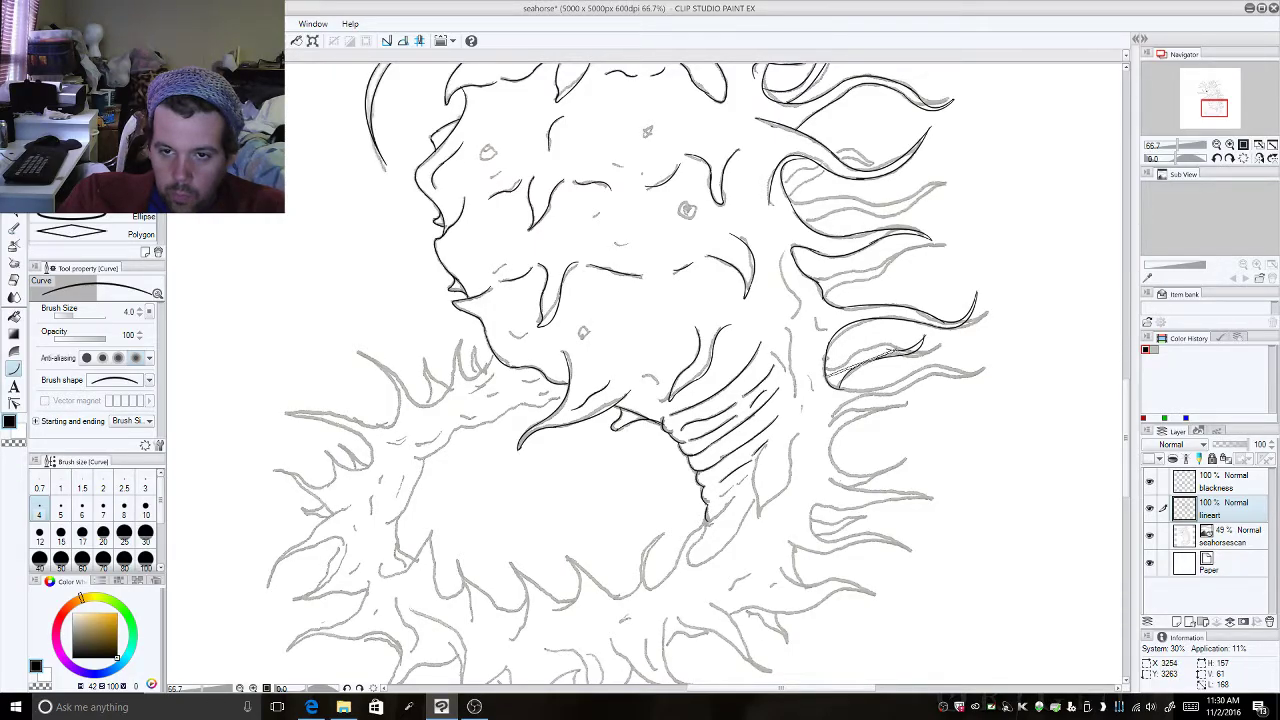
key(Escape)
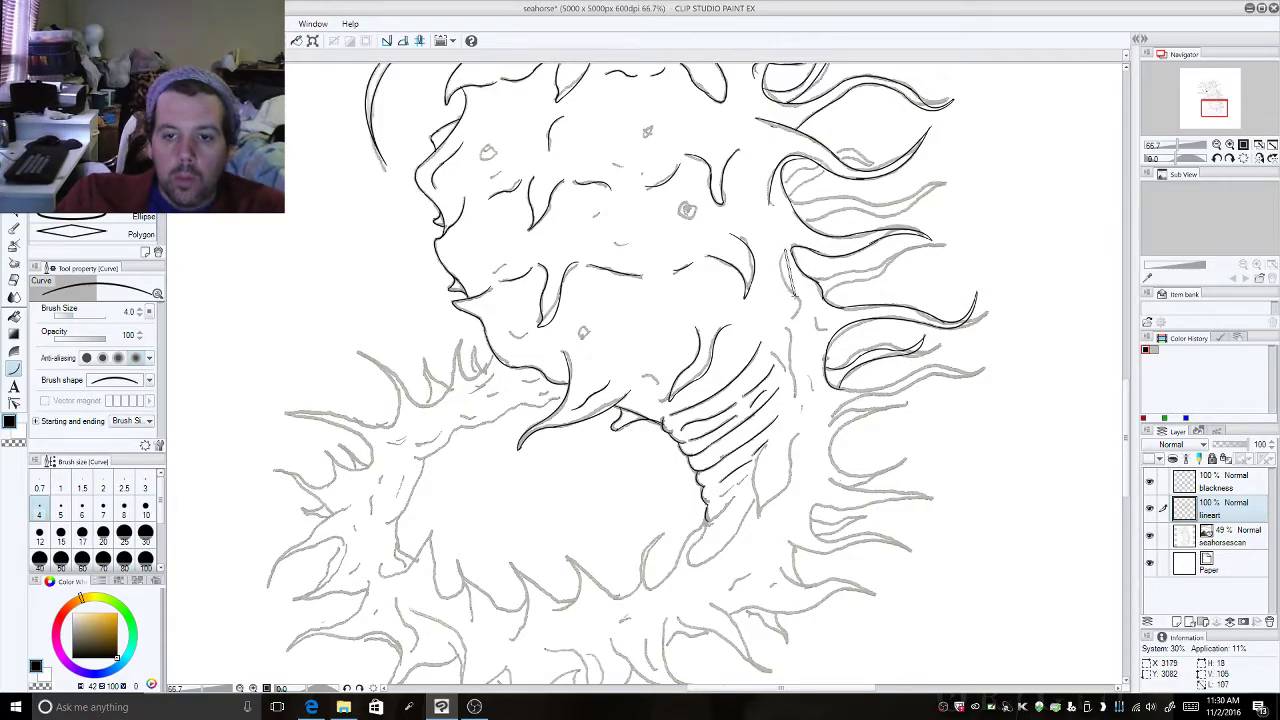
drag(786, 262, 788, 328)
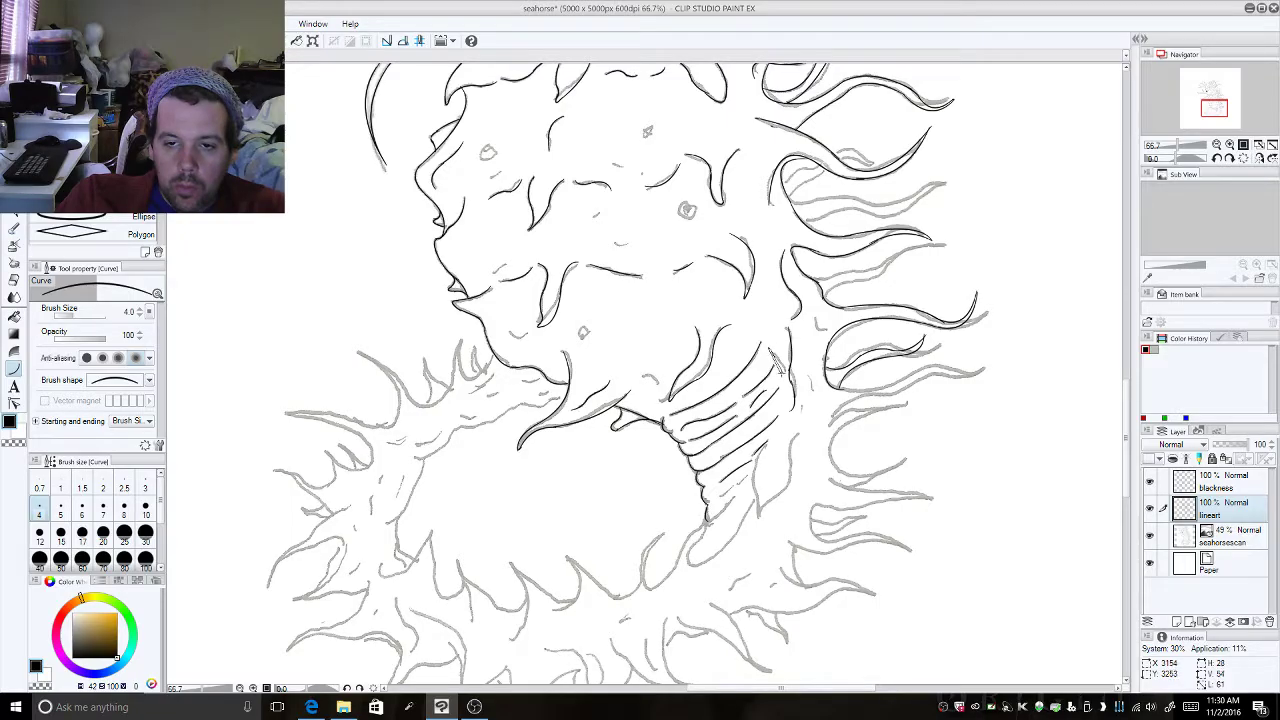
Step: Ink bent contour curves down the belly's right edge plus two short tick strokes beside it
drag(810, 381, 814, 391)
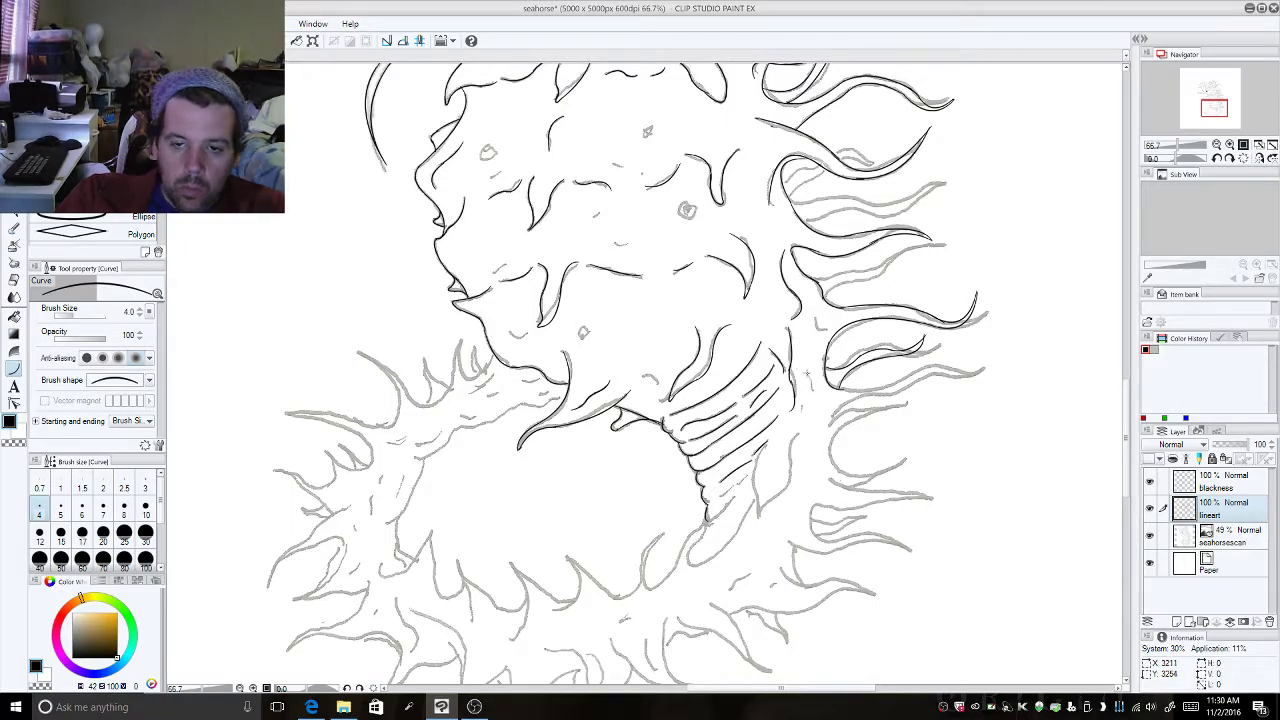
drag(765, 447, 757, 504)
click(750, 478)
drag(757, 497, 754, 520)
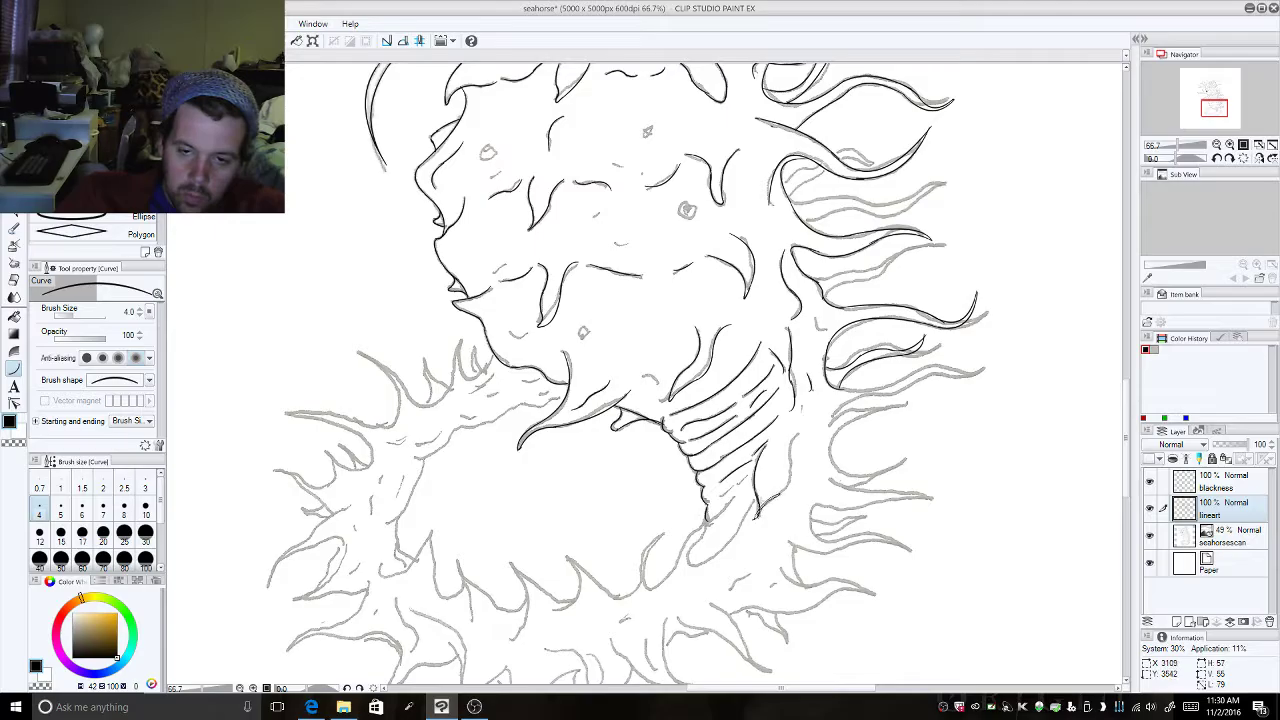
click(797, 455)
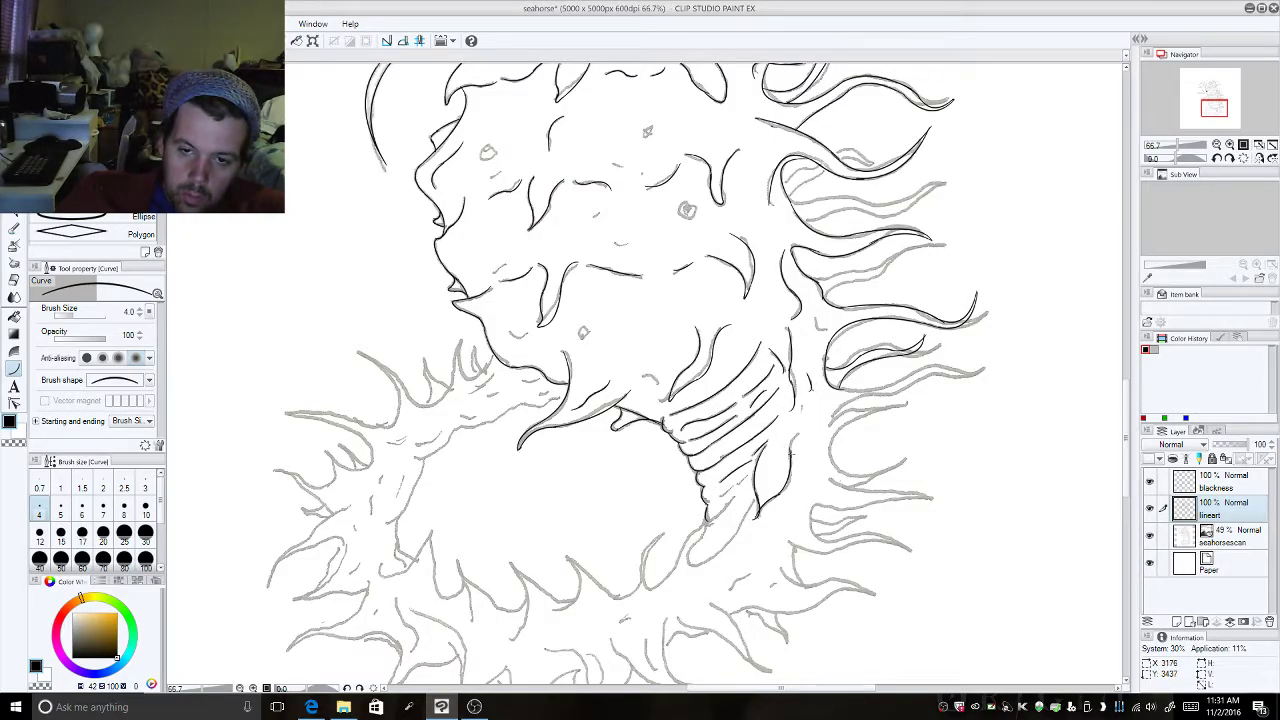
drag(790, 456, 810, 444)
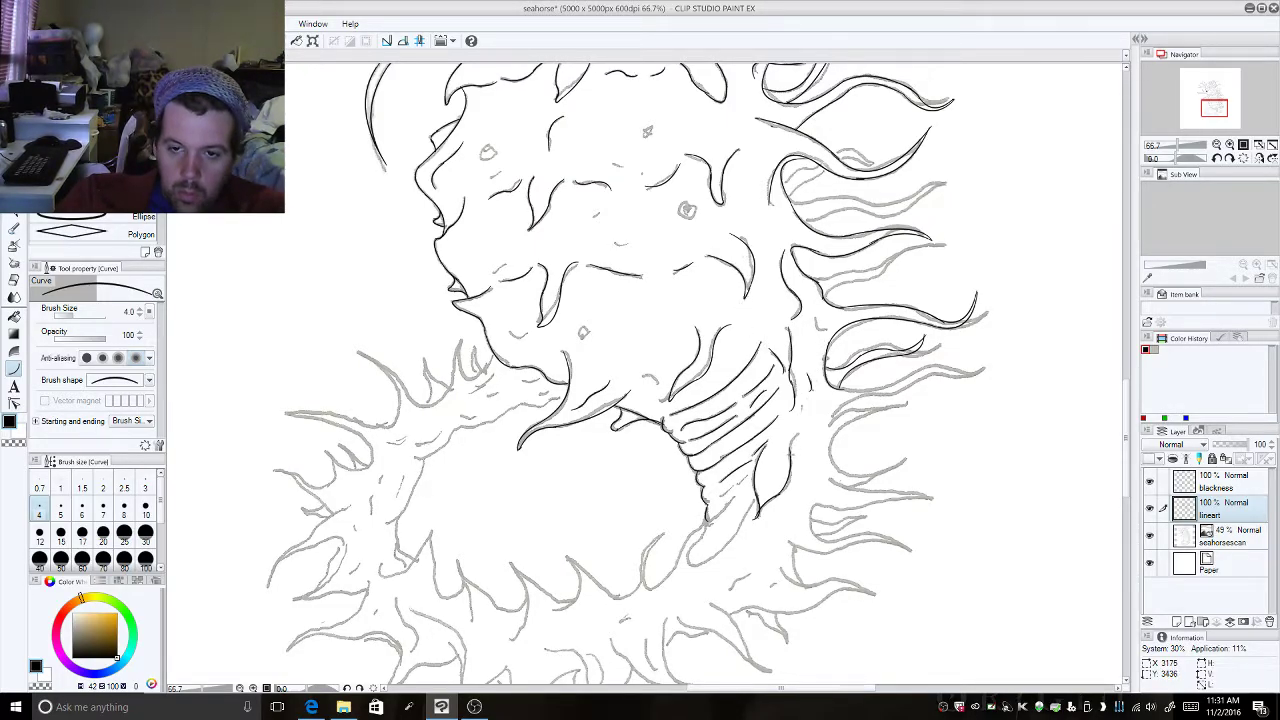
drag(790, 444, 808, 435)
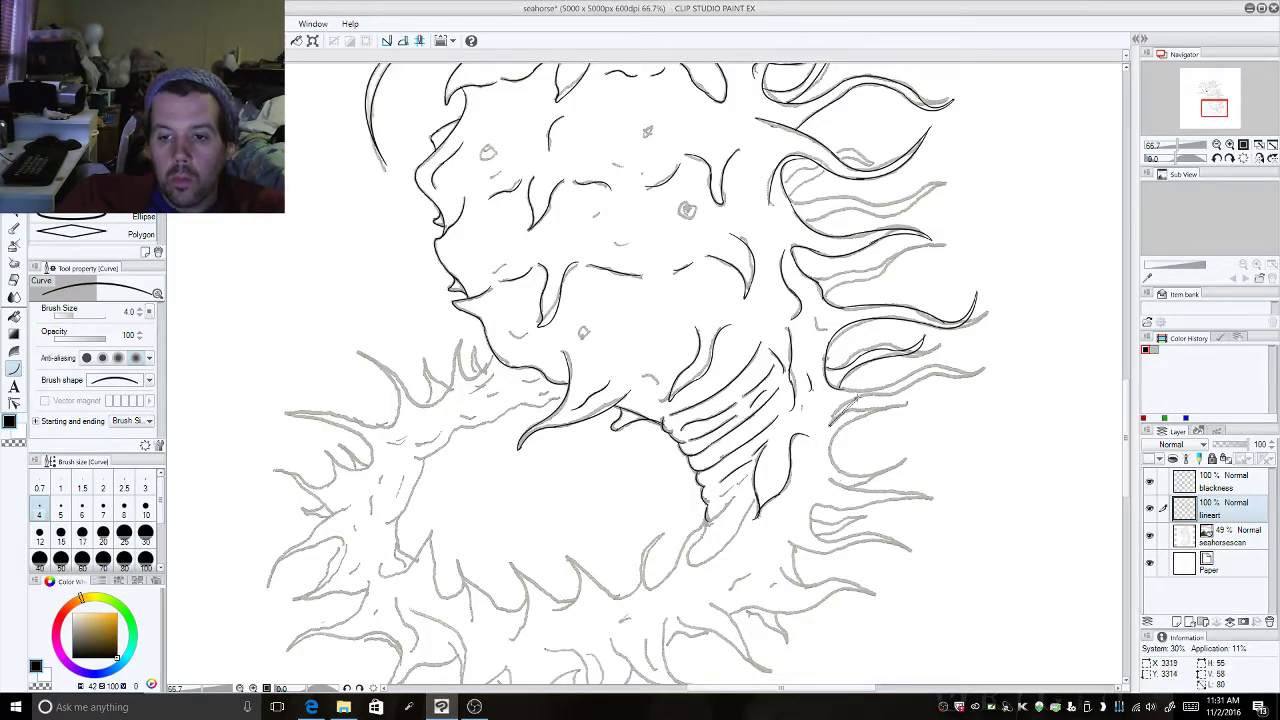
Step: Ink the top tendril of the lower-right group, extending it rightward to a curved end
drag(838, 386, 910, 368)
click(910, 368)
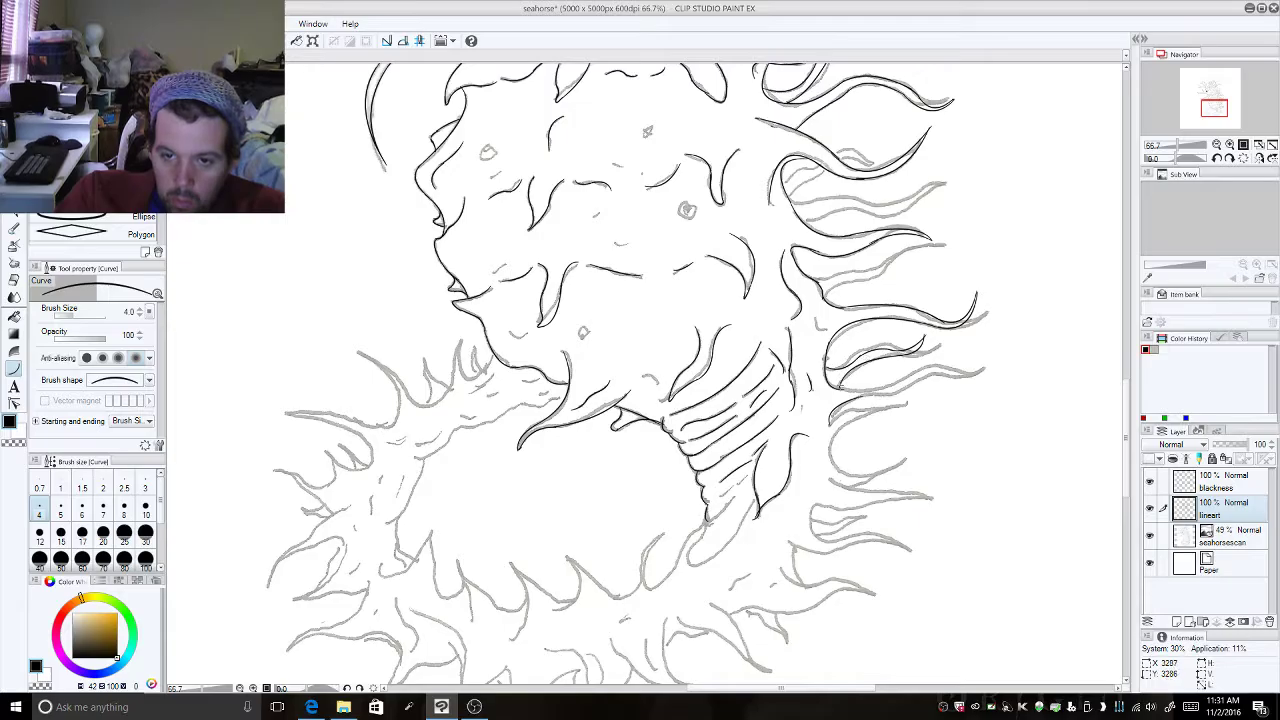
drag(837, 389, 903, 380)
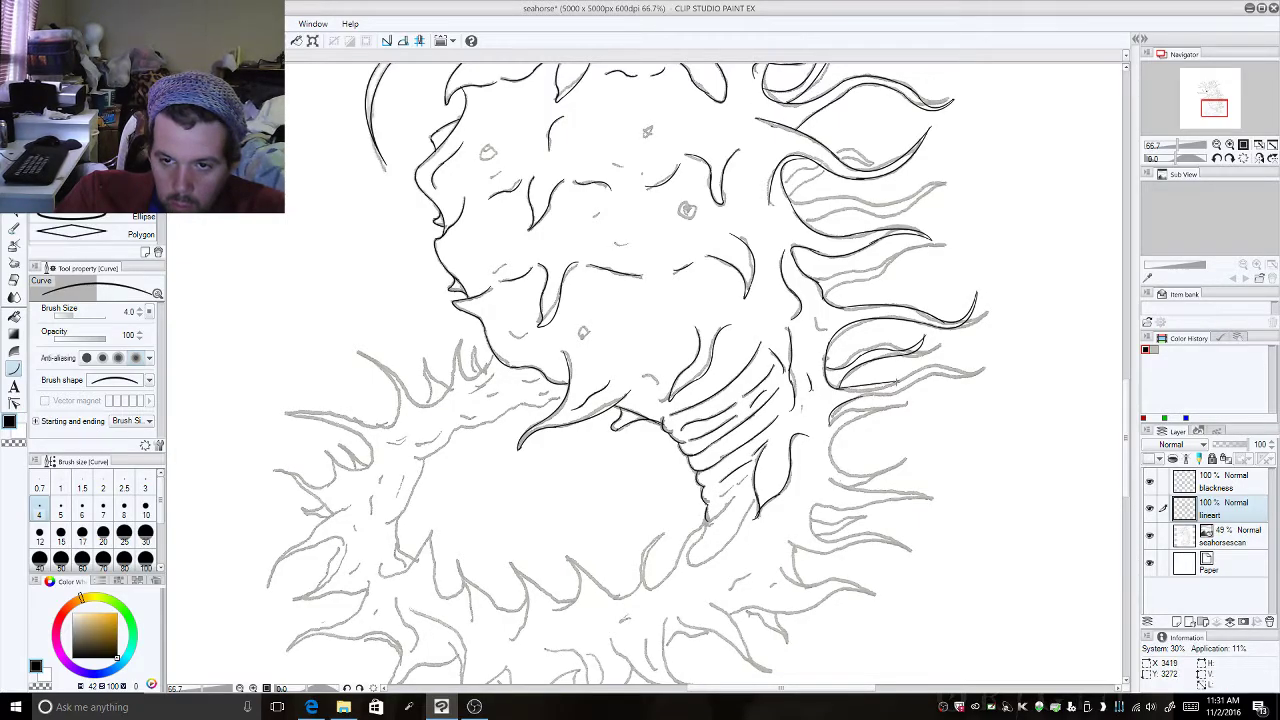
click(873, 340)
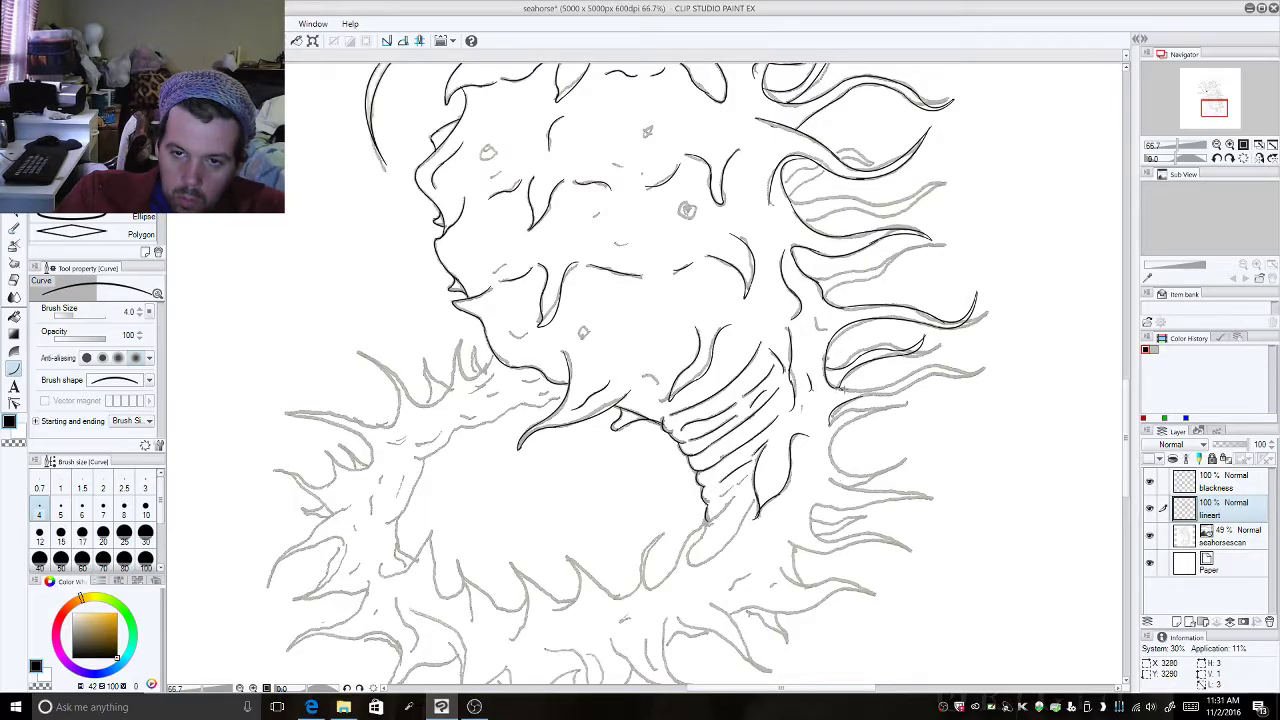
drag(839, 388, 900, 381)
click(877, 393)
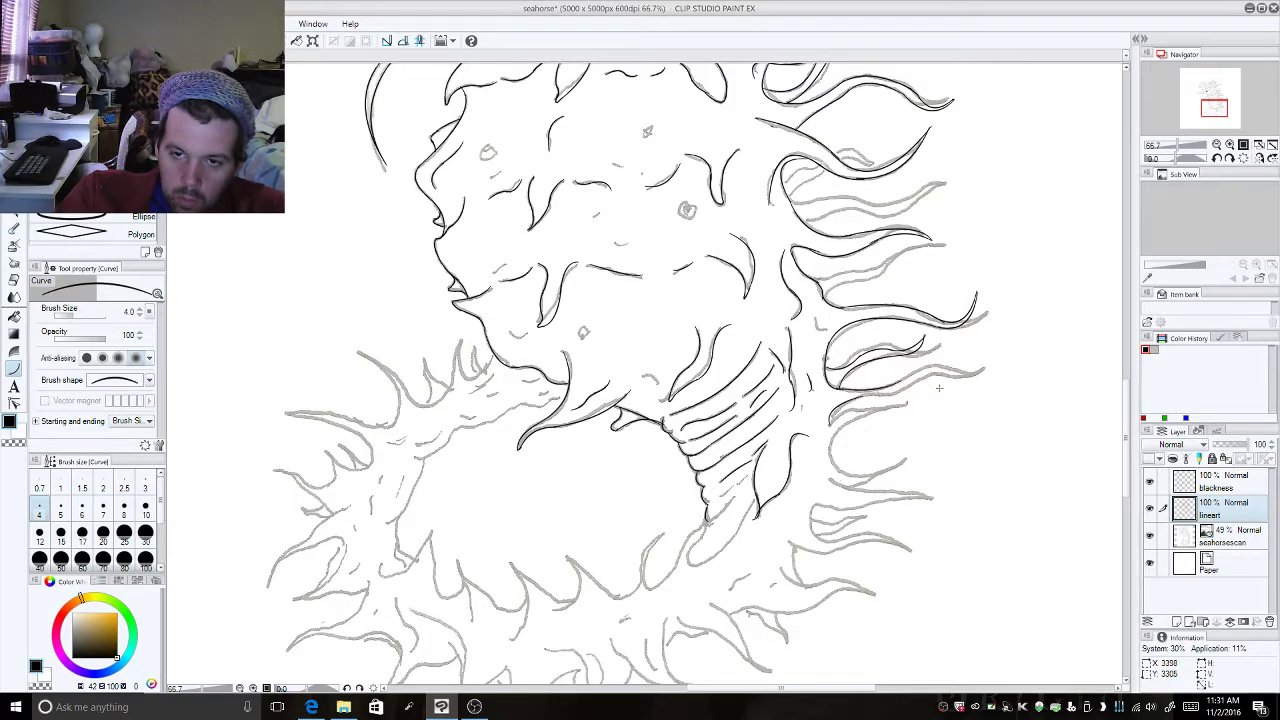
drag(899, 382, 968, 405)
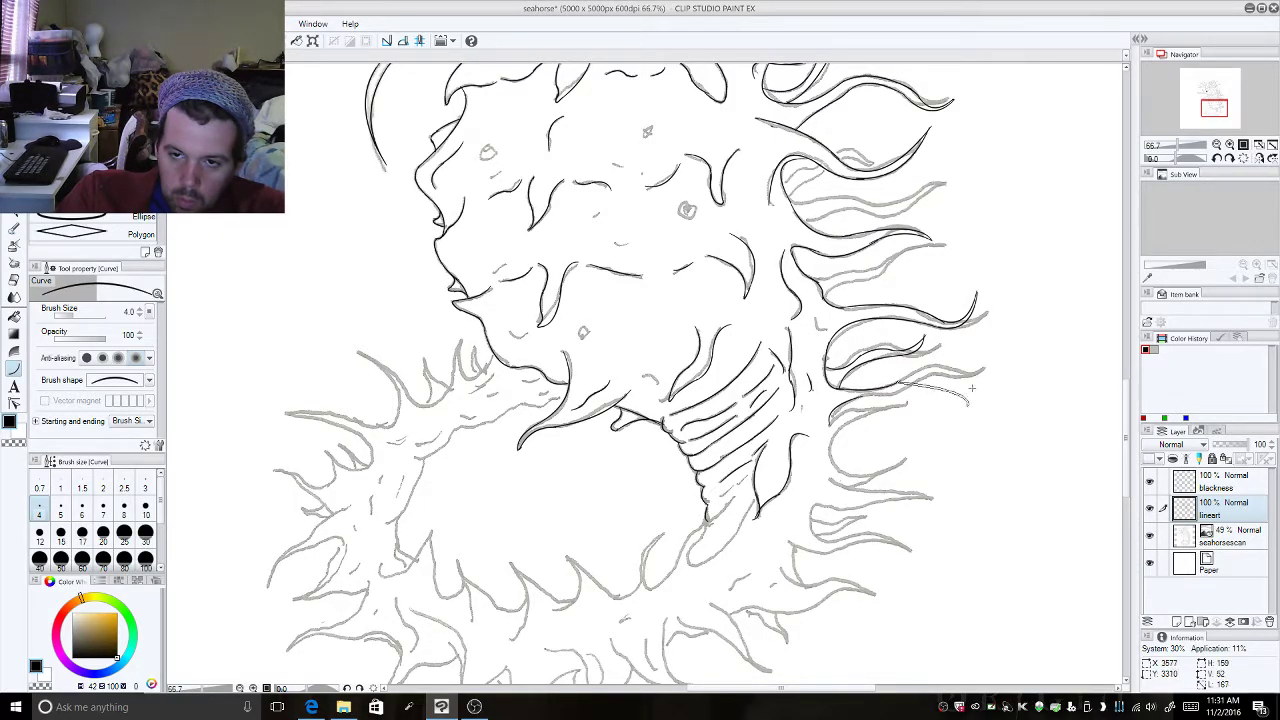
click(944, 362)
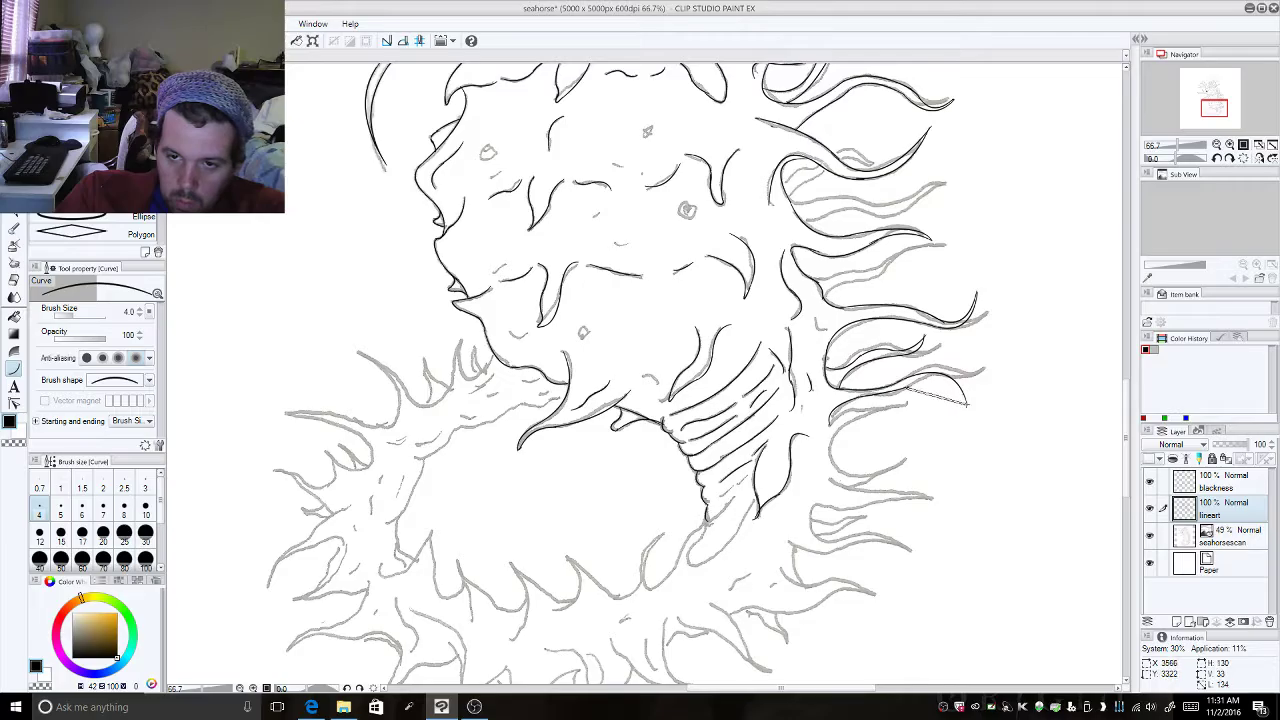
click(942, 365)
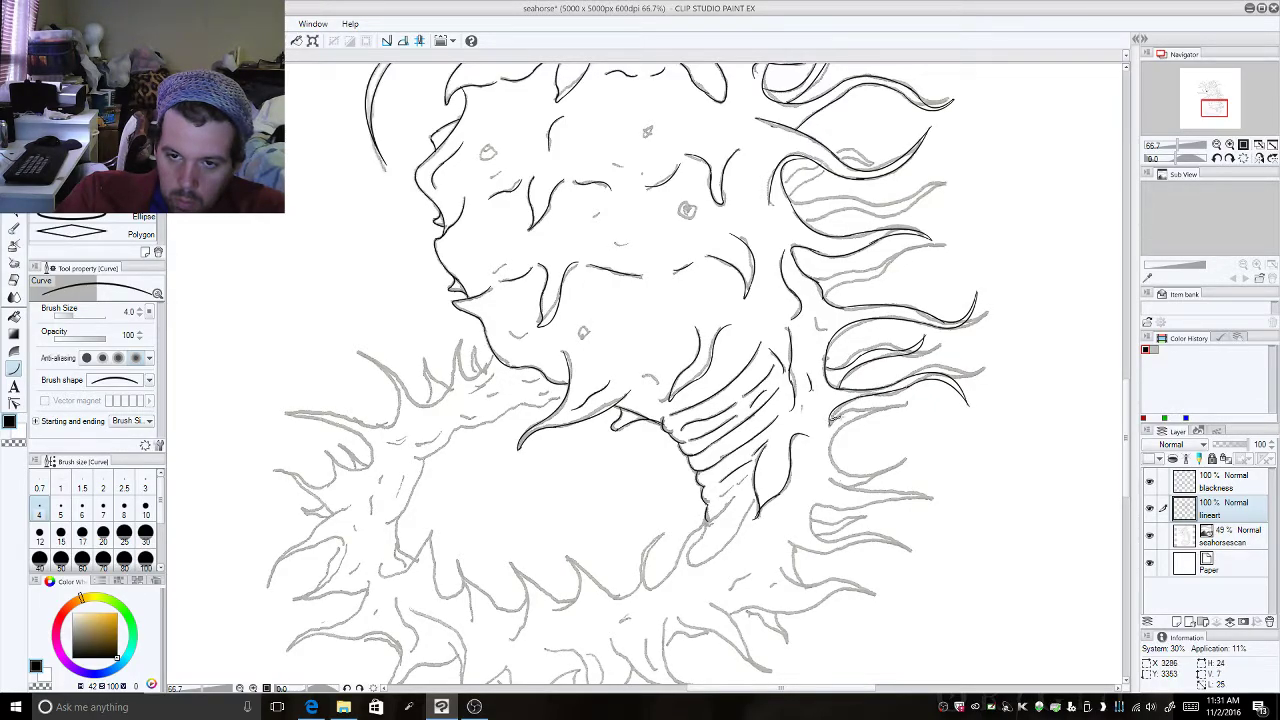
Step: Trace the tendrils beside the right fins with bent curves and short base strokes
drag(840, 418, 915, 428)
click(915, 428)
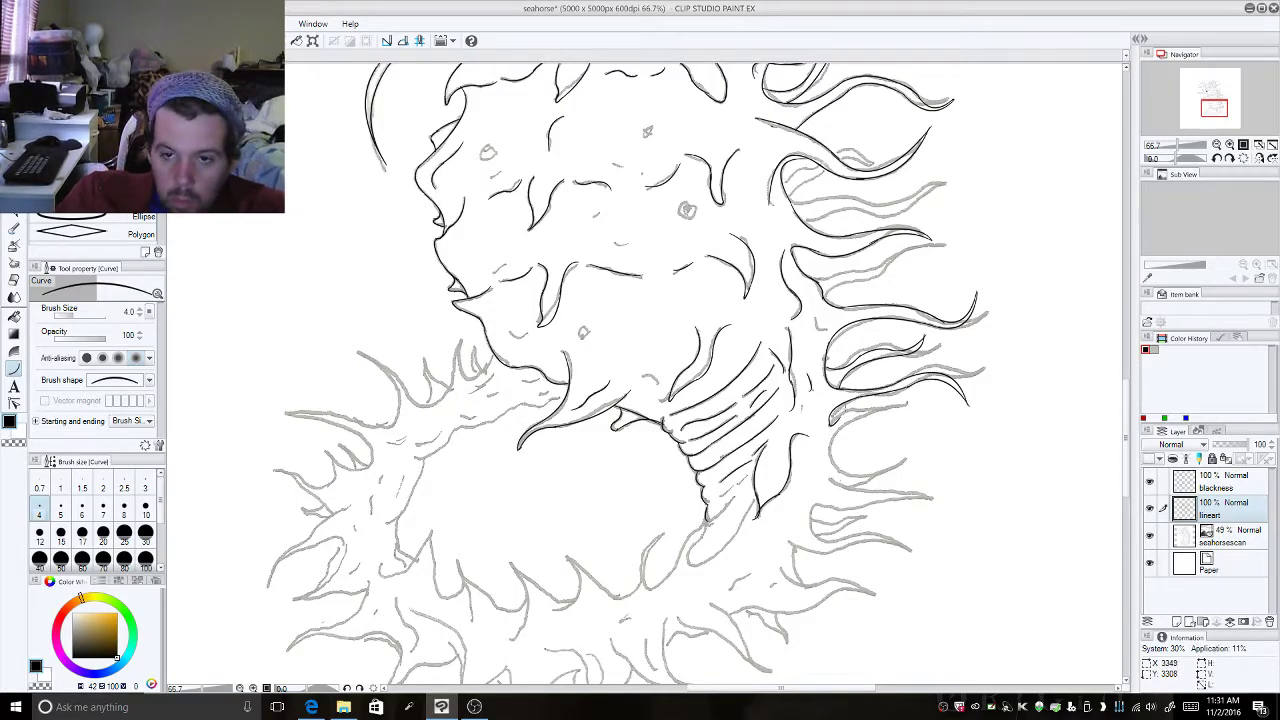
drag(834, 420, 908, 425)
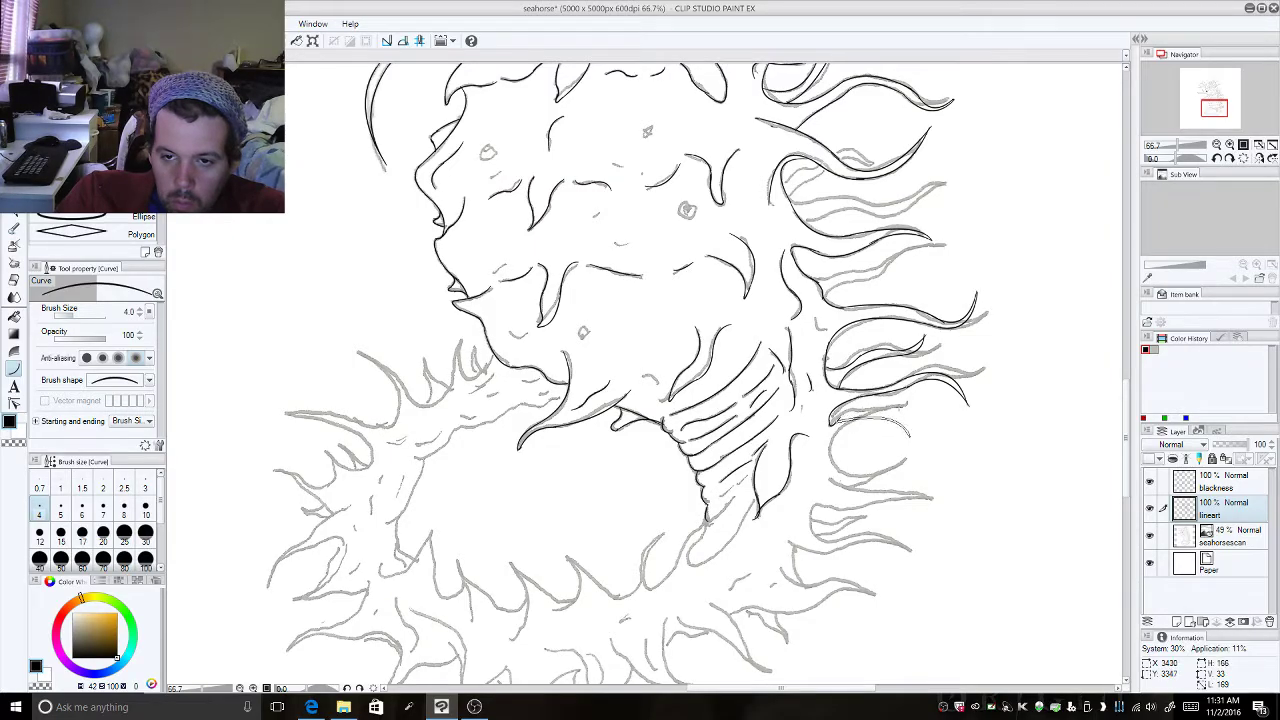
click(866, 398)
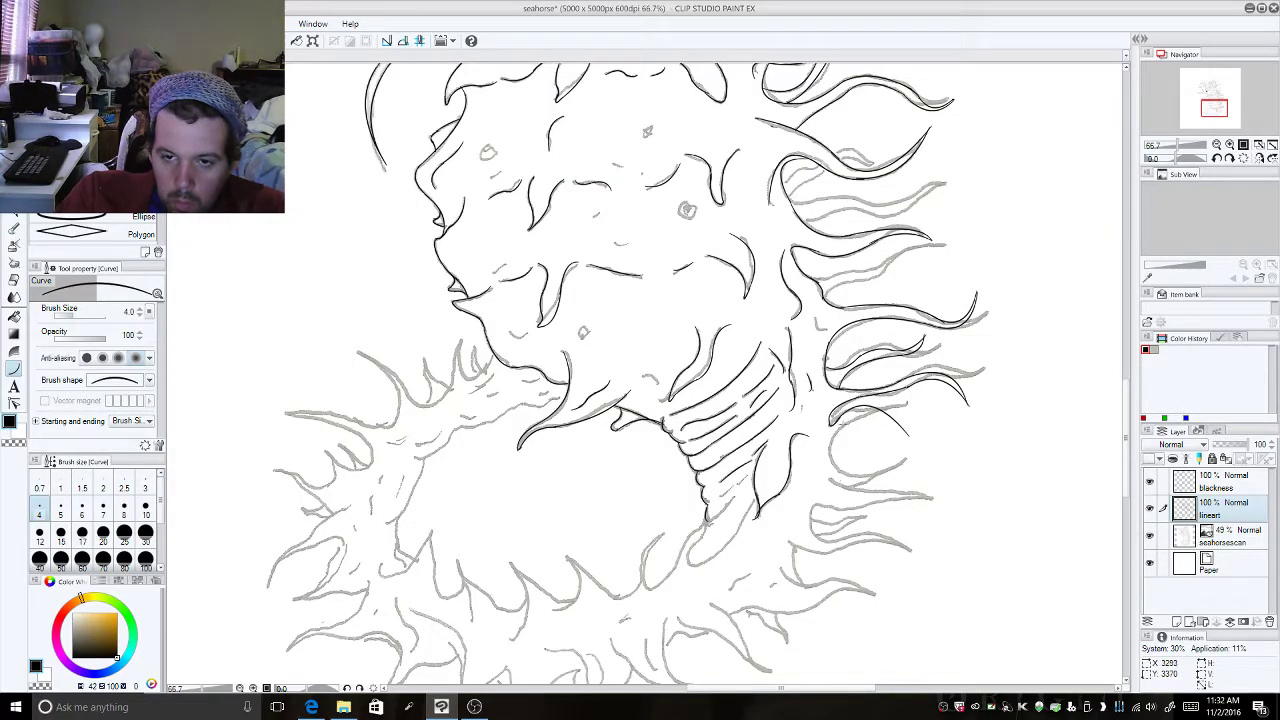
drag(838, 431, 910, 437)
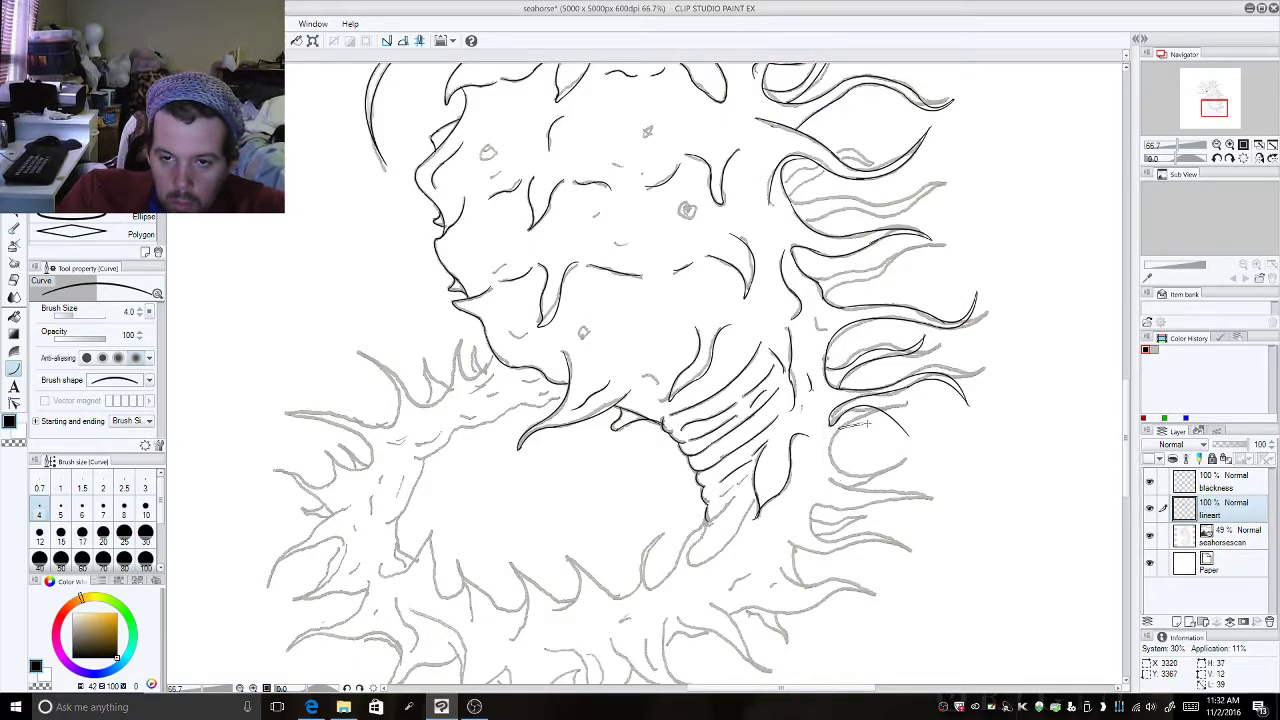
drag(856, 425, 908, 436)
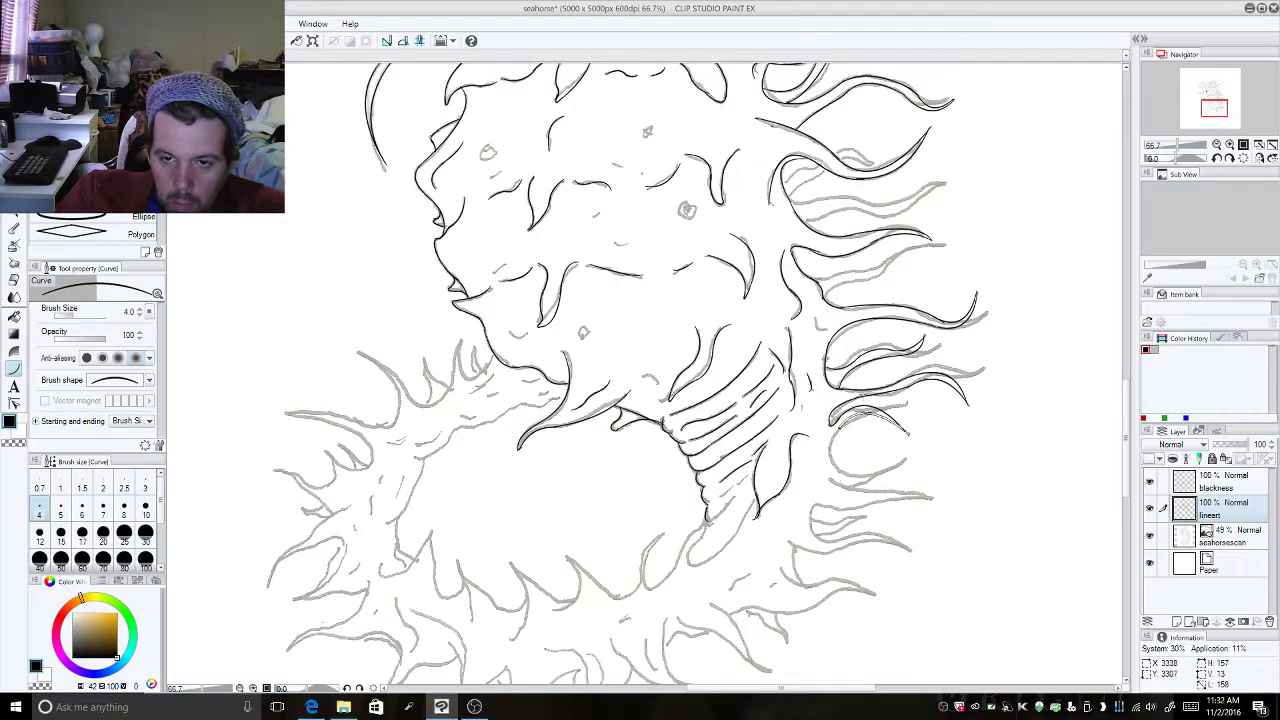
click(872, 395)
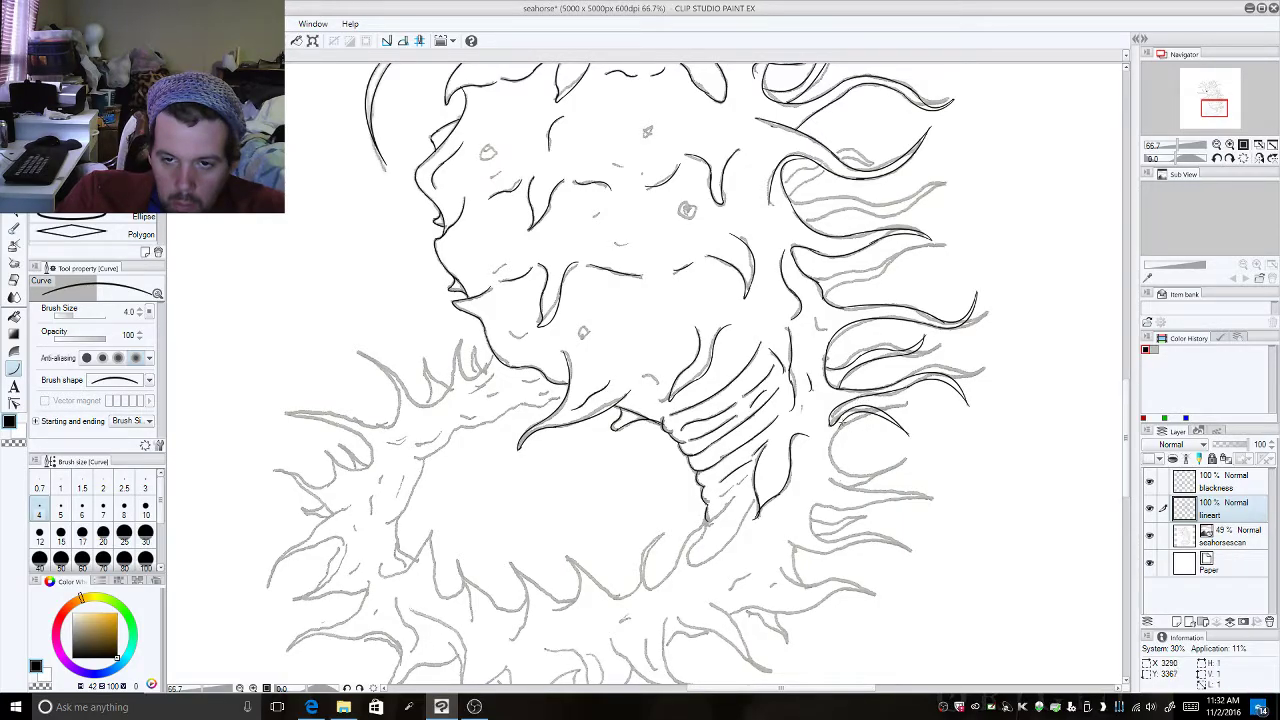
click(836, 470)
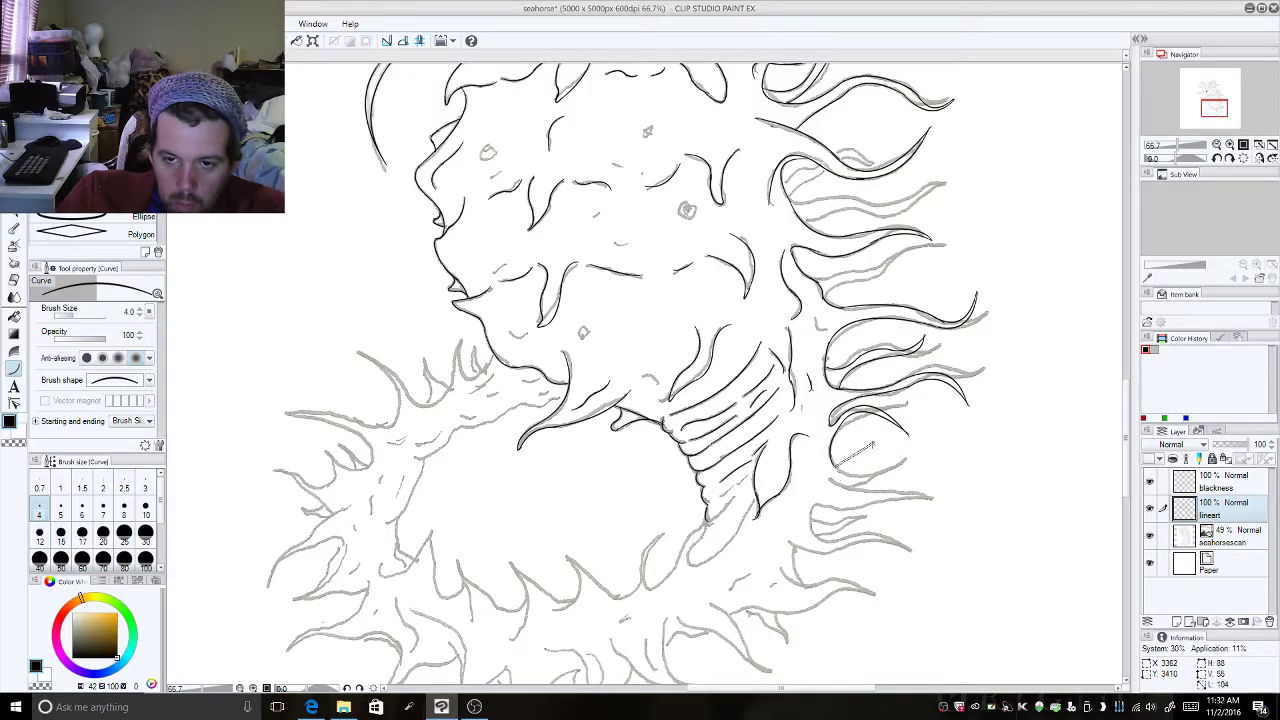
click(870, 458)
Step: Ink the next tendrils further down, extending one outward with a bent tip
drag(872, 442, 856, 468)
click(858, 486)
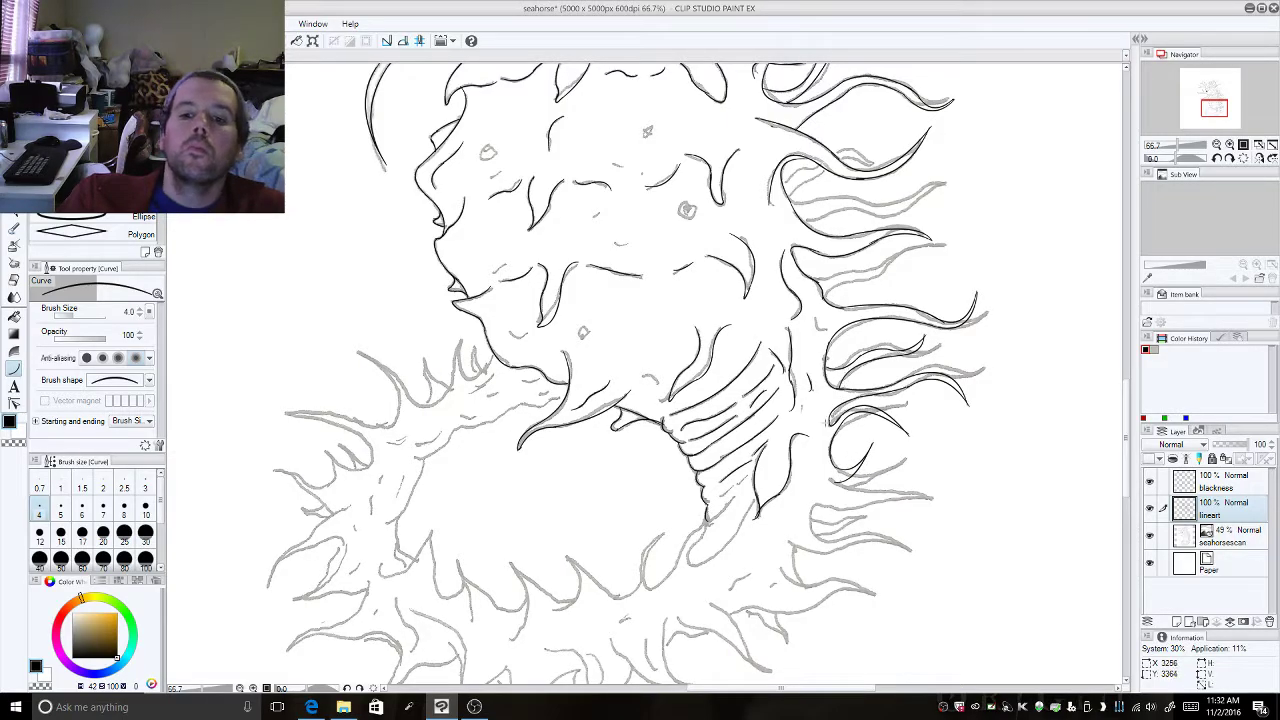
drag(825, 465, 858, 490)
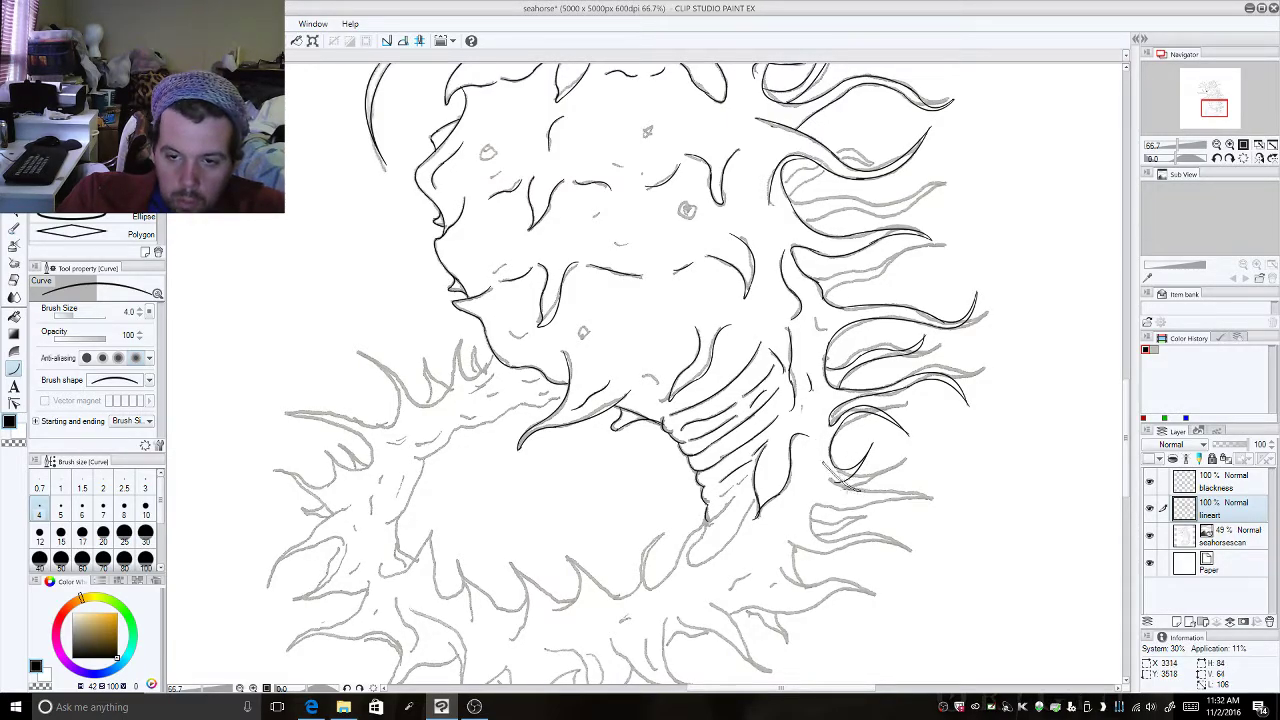
click(822, 486)
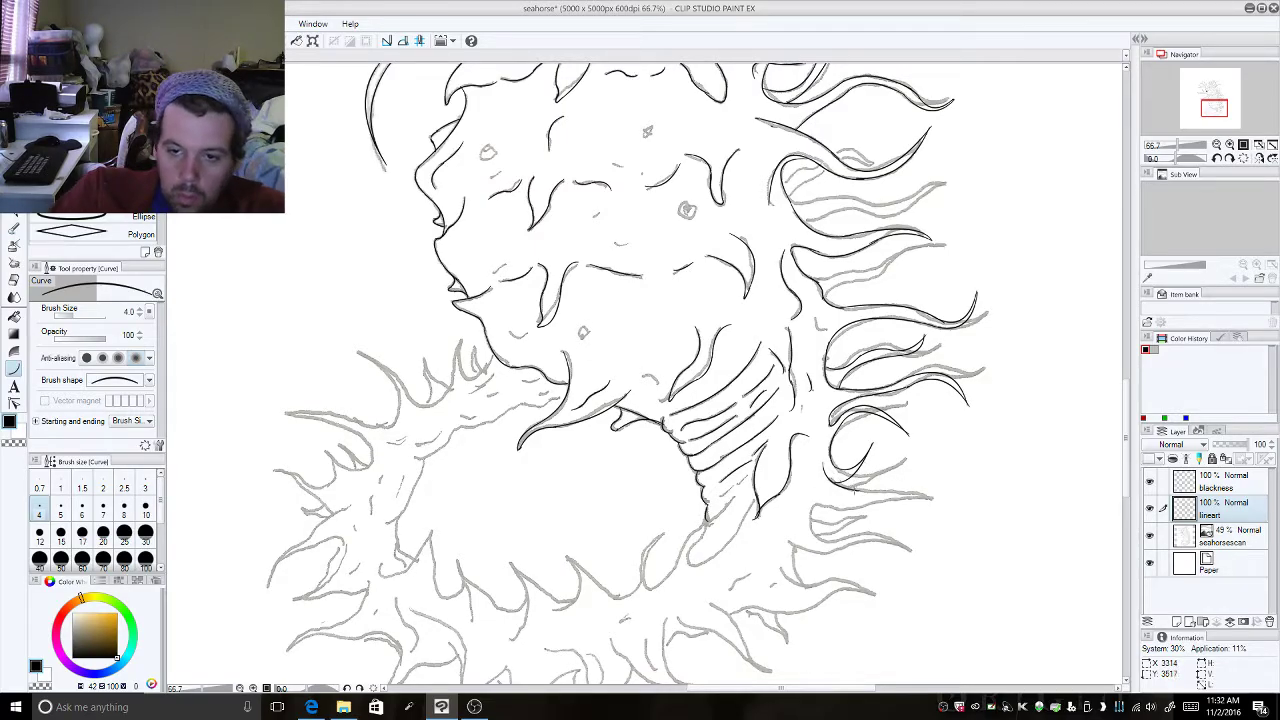
drag(856, 488, 918, 516)
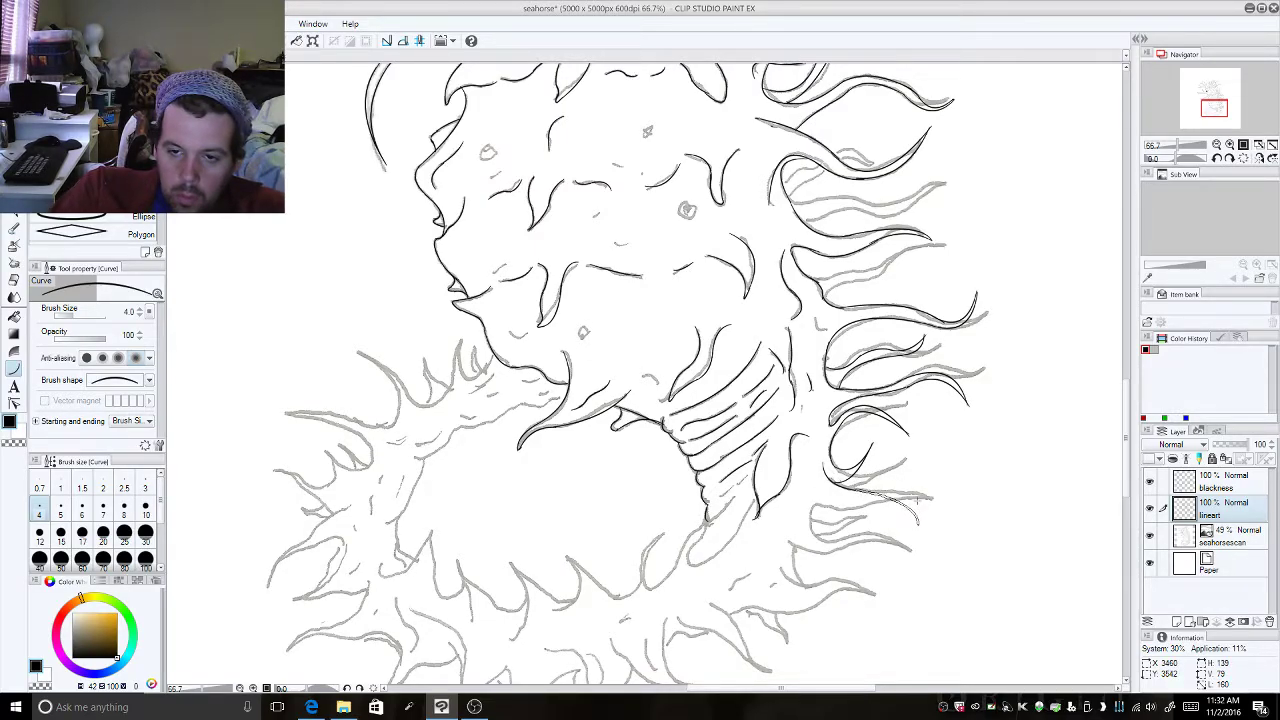
click(911, 522)
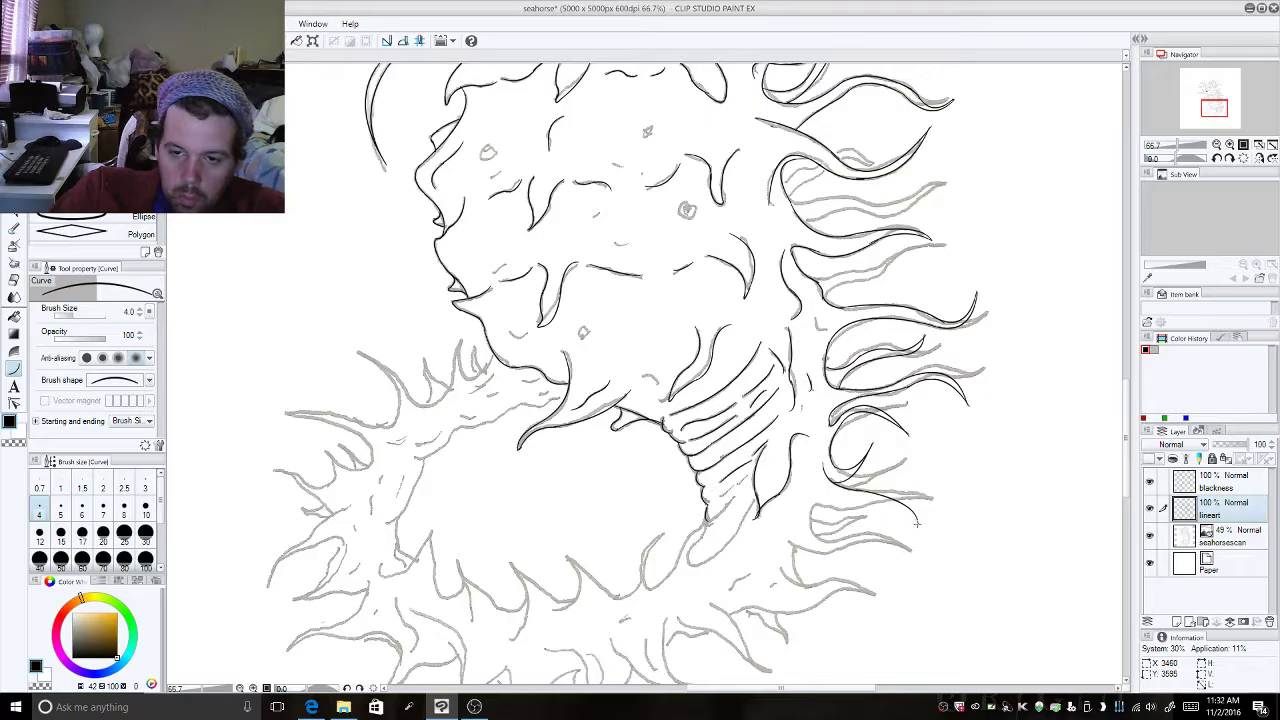
drag(910, 513, 897, 491)
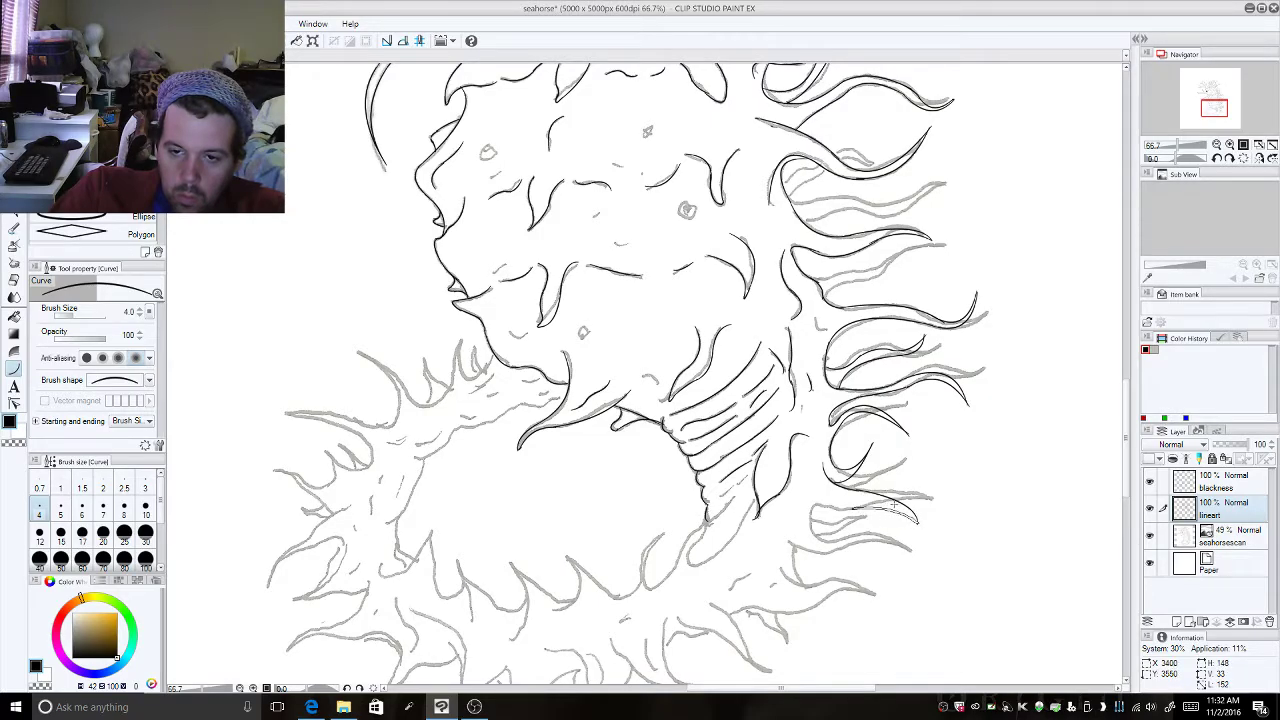
click(836, 497)
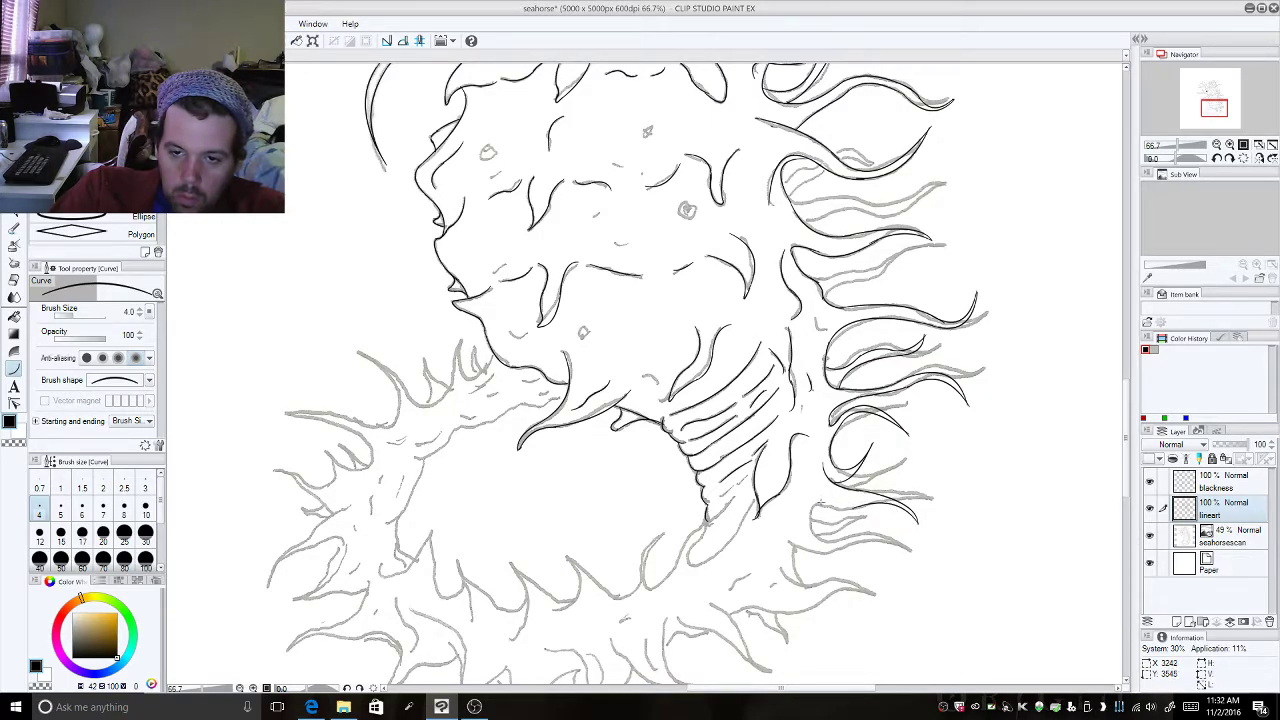
drag(826, 506, 856, 508)
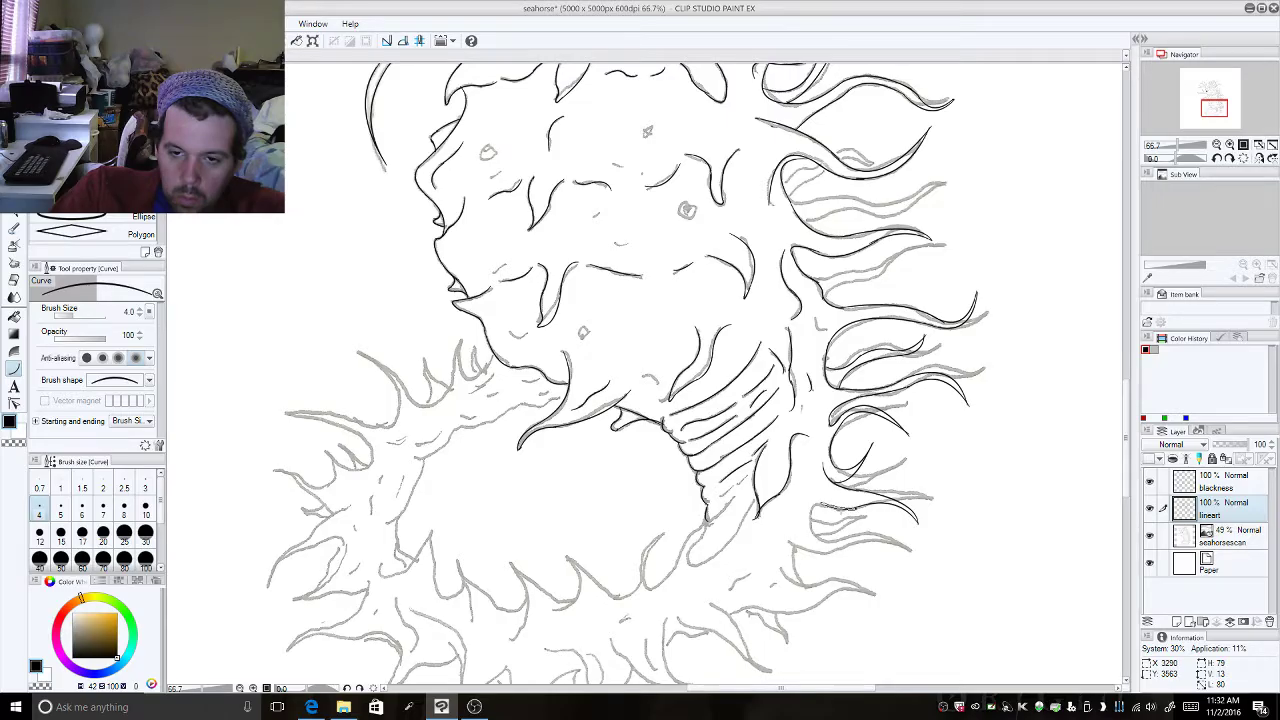
click(836, 504)
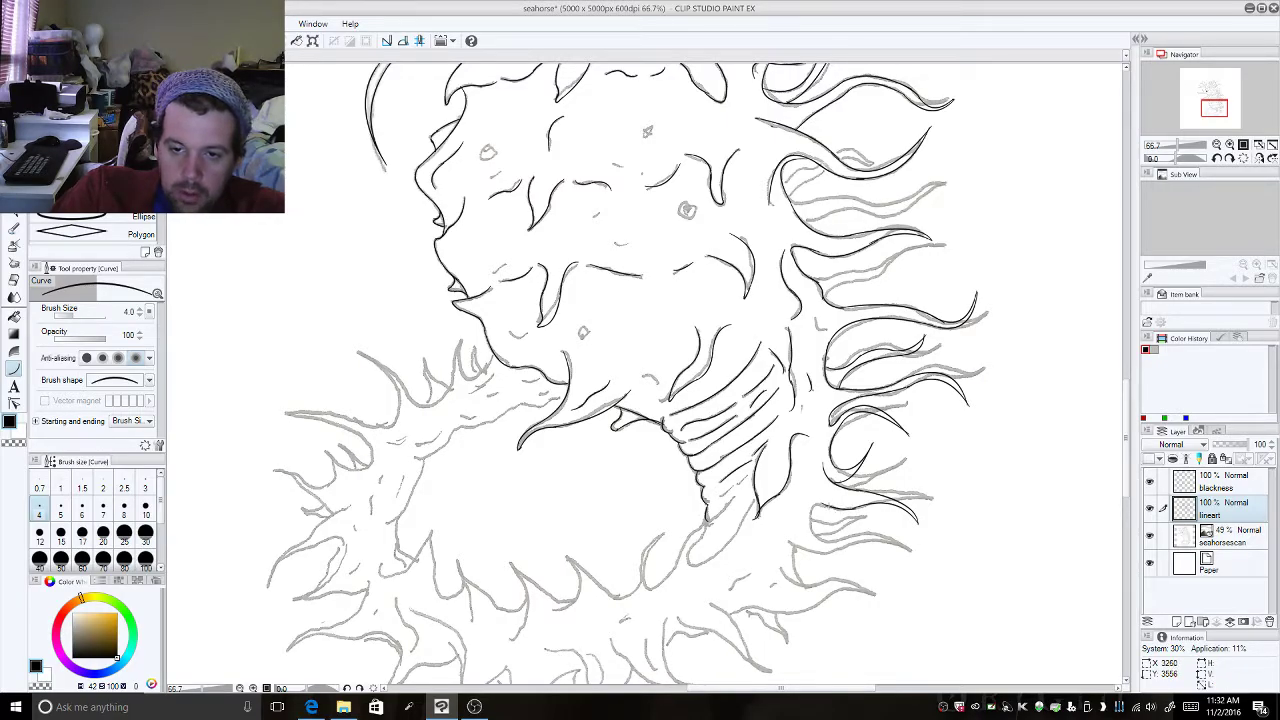
Step: Curve the lower tendril and trace a lower-right tendril out to its tip
drag(824, 504, 814, 540)
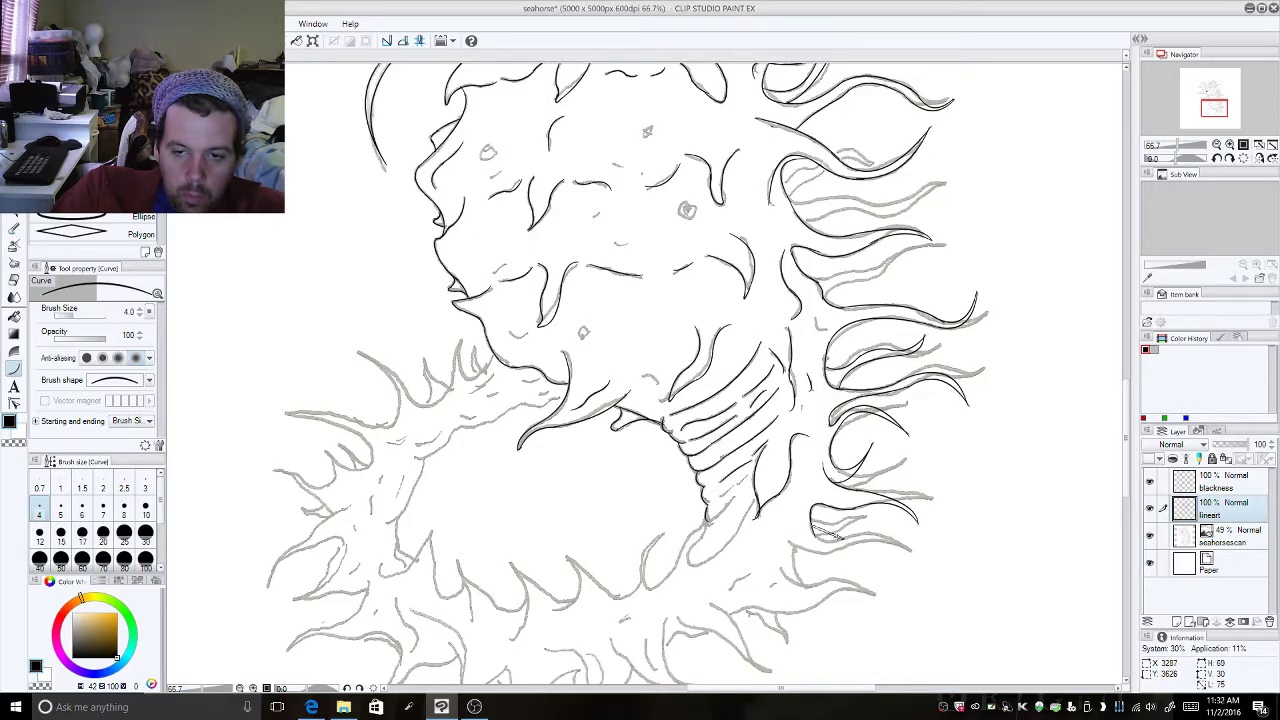
click(812, 550)
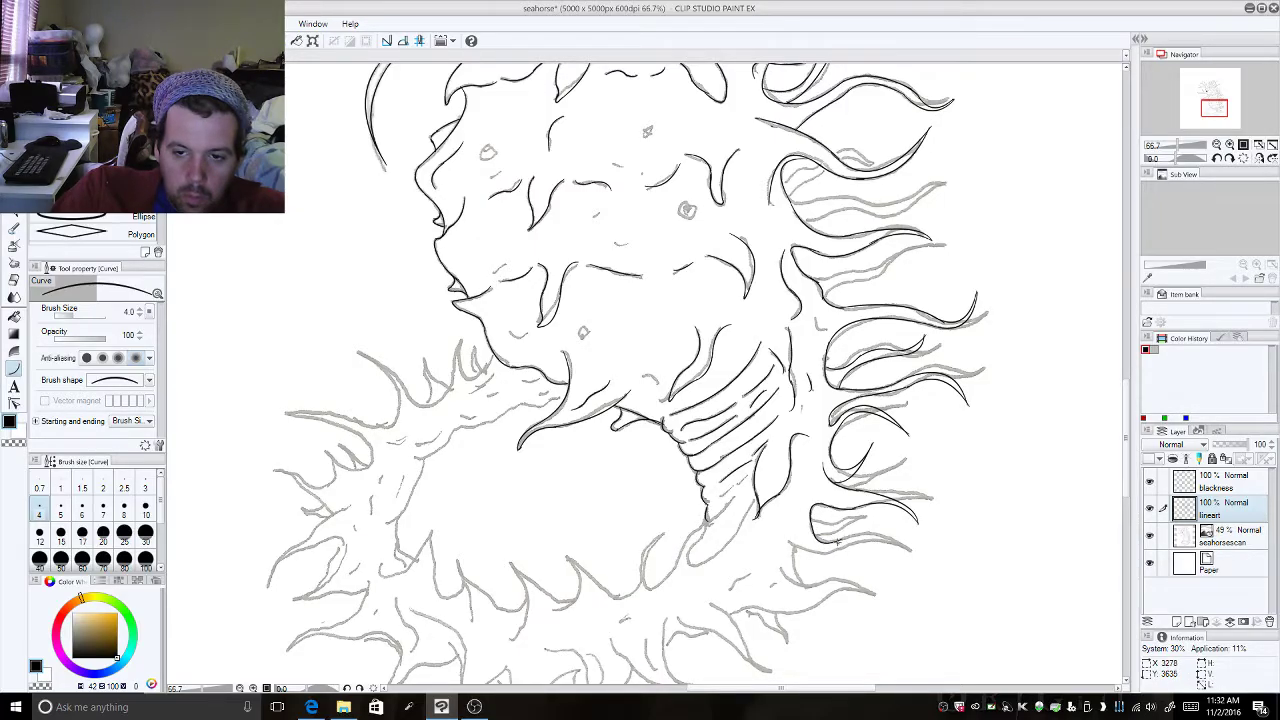
drag(837, 541, 898, 575)
click(893, 509)
drag(848, 548, 896, 575)
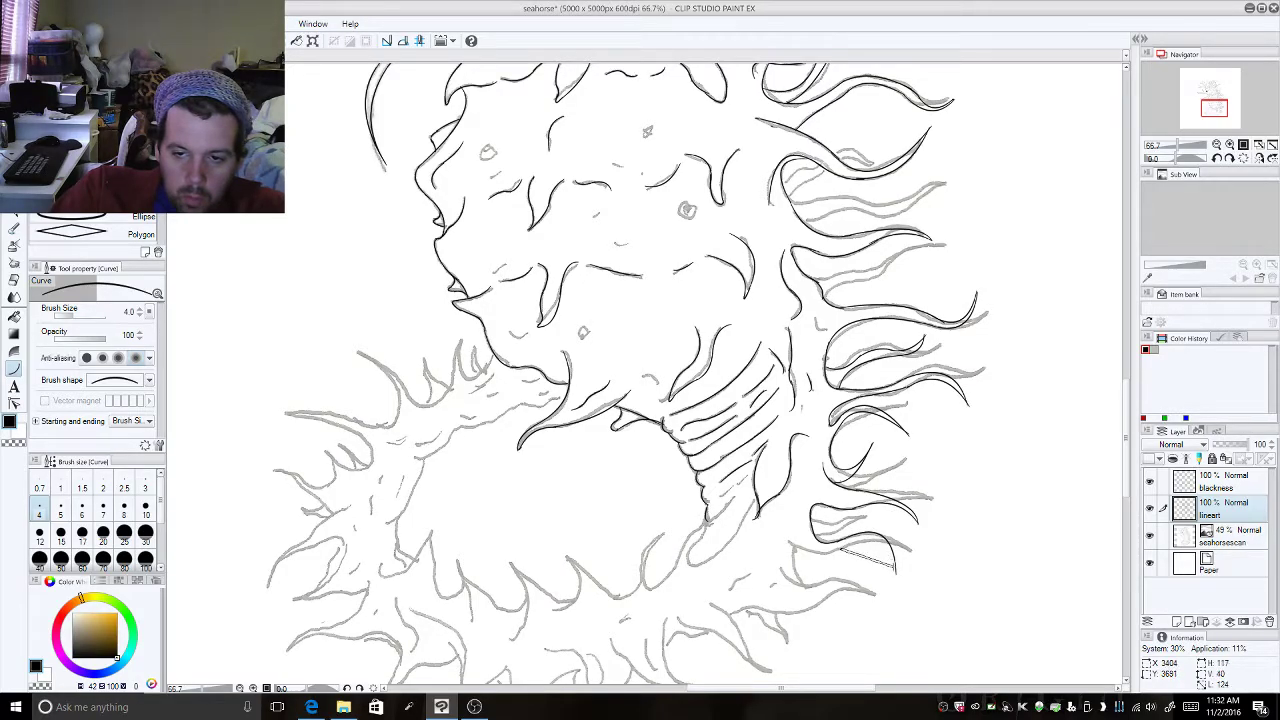
click(890, 519)
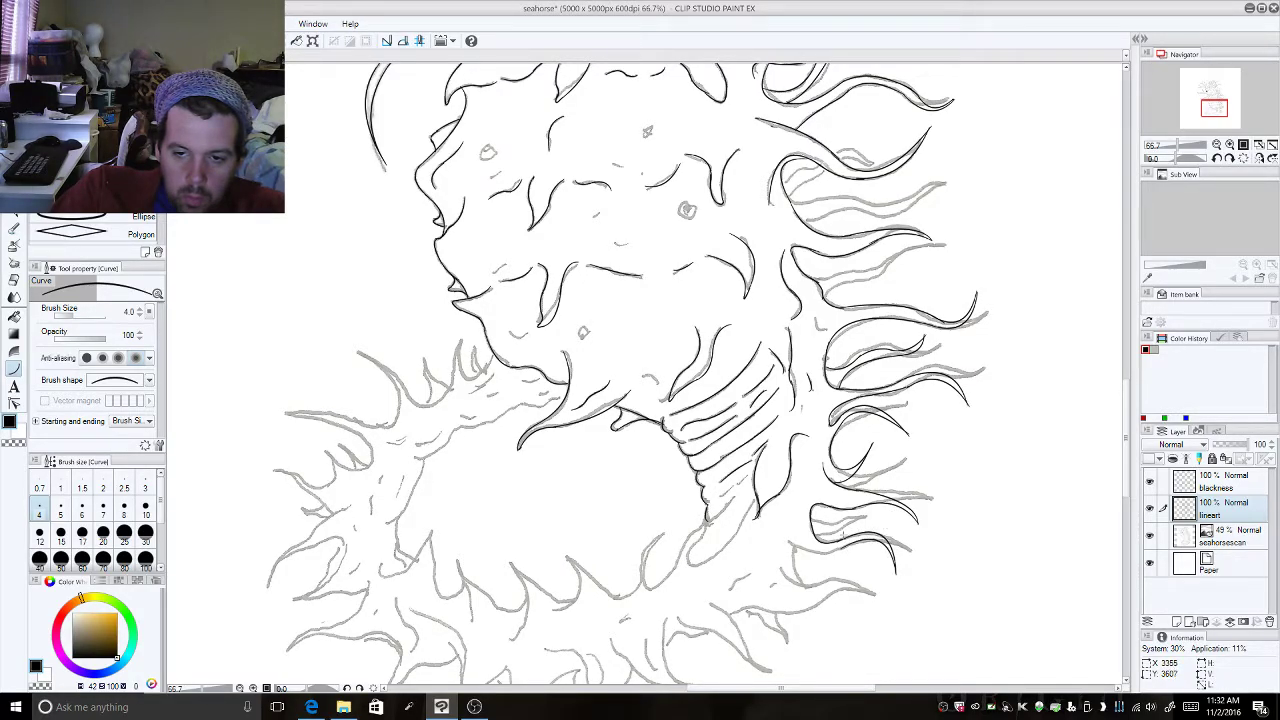
drag(789, 541, 850, 540)
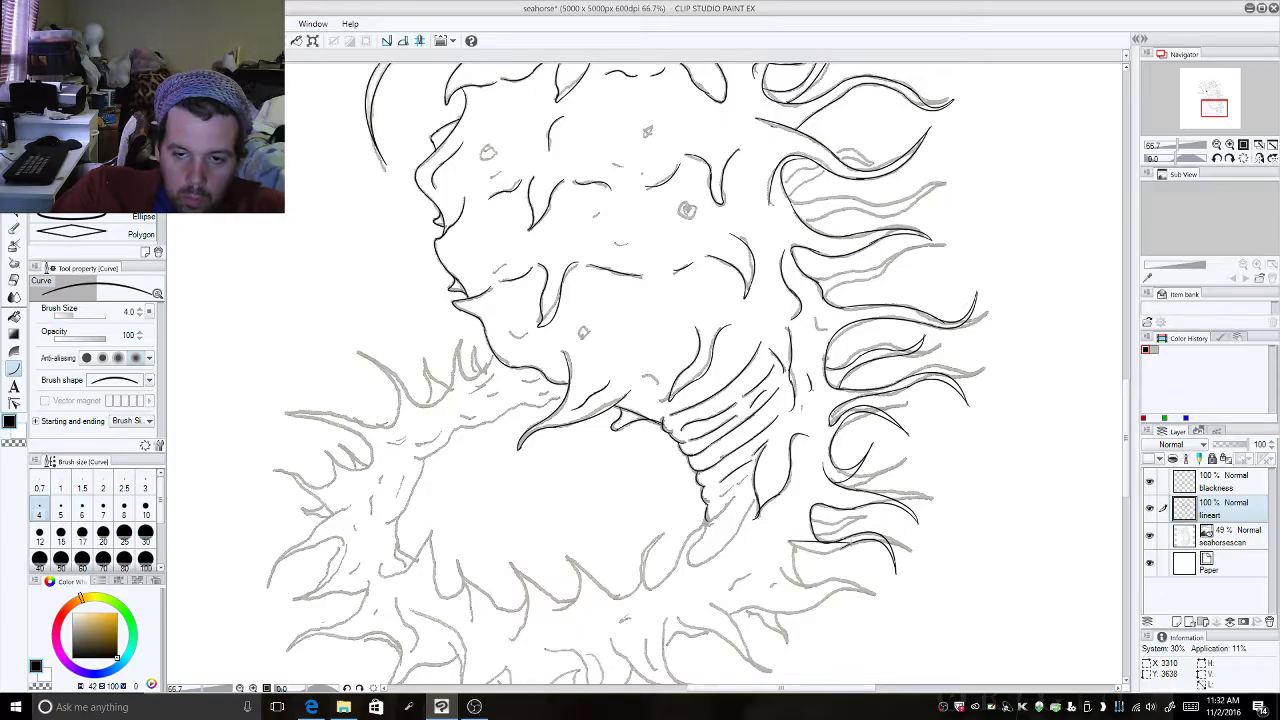
click(835, 553)
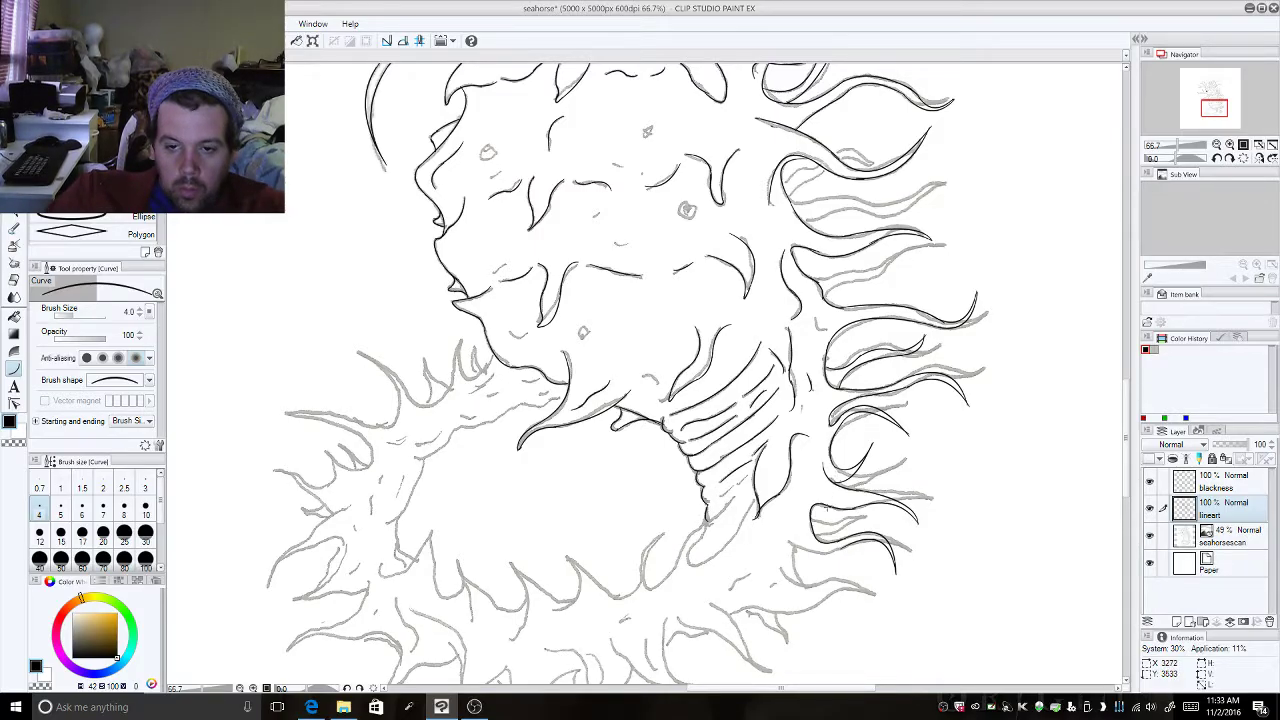
Step: Redraw the tendril tip segment to join the existing curve, then curve down the next tendril
drag(813, 546, 842, 548)
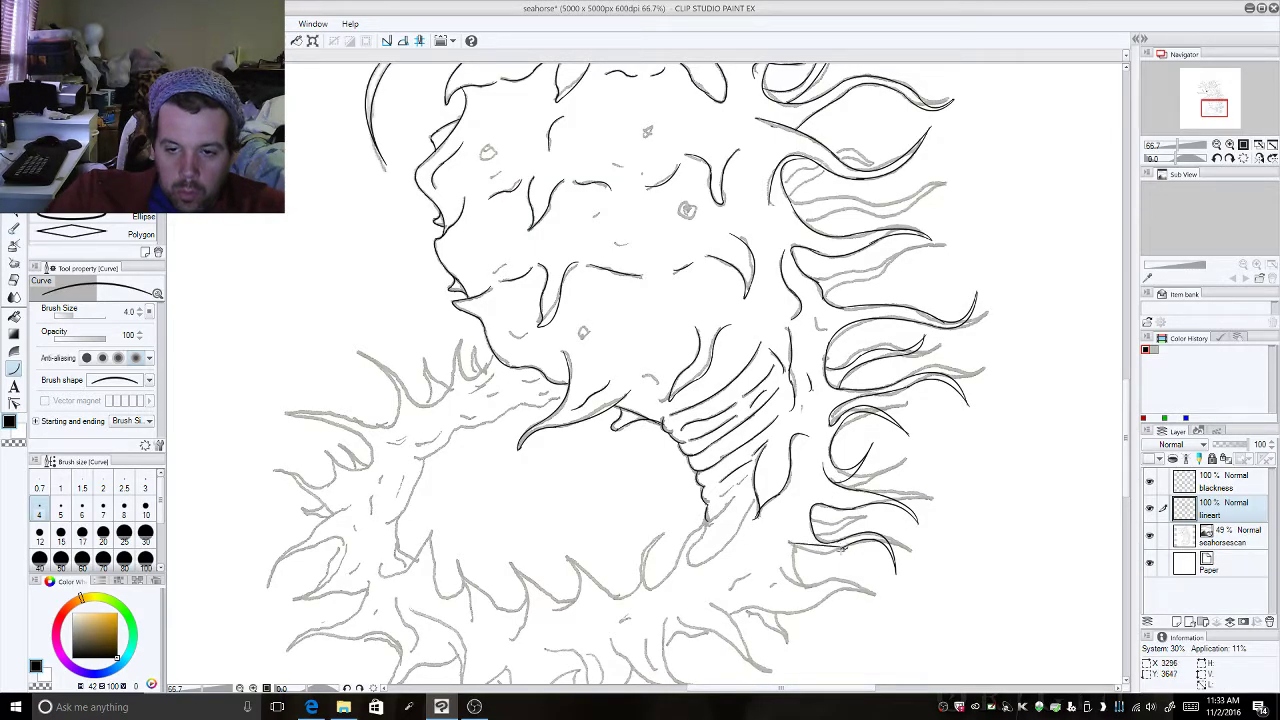
key(Escape)
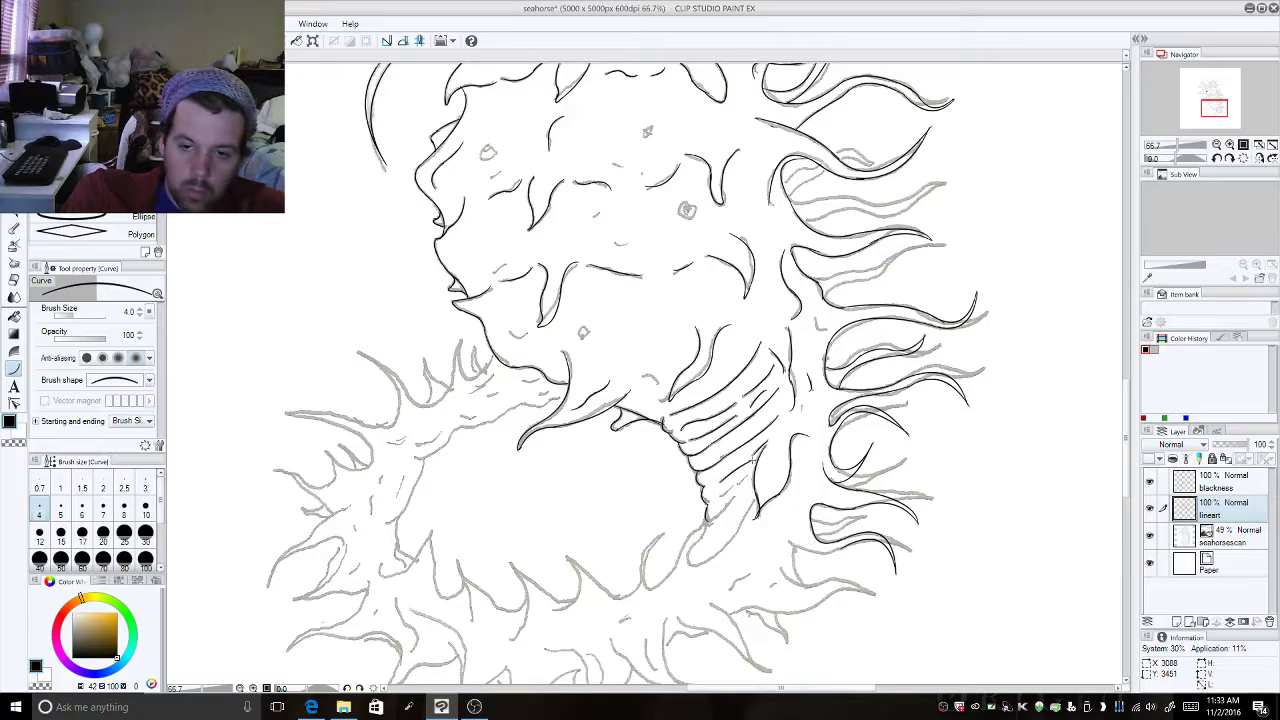
drag(788, 544, 837, 551)
click(837, 551)
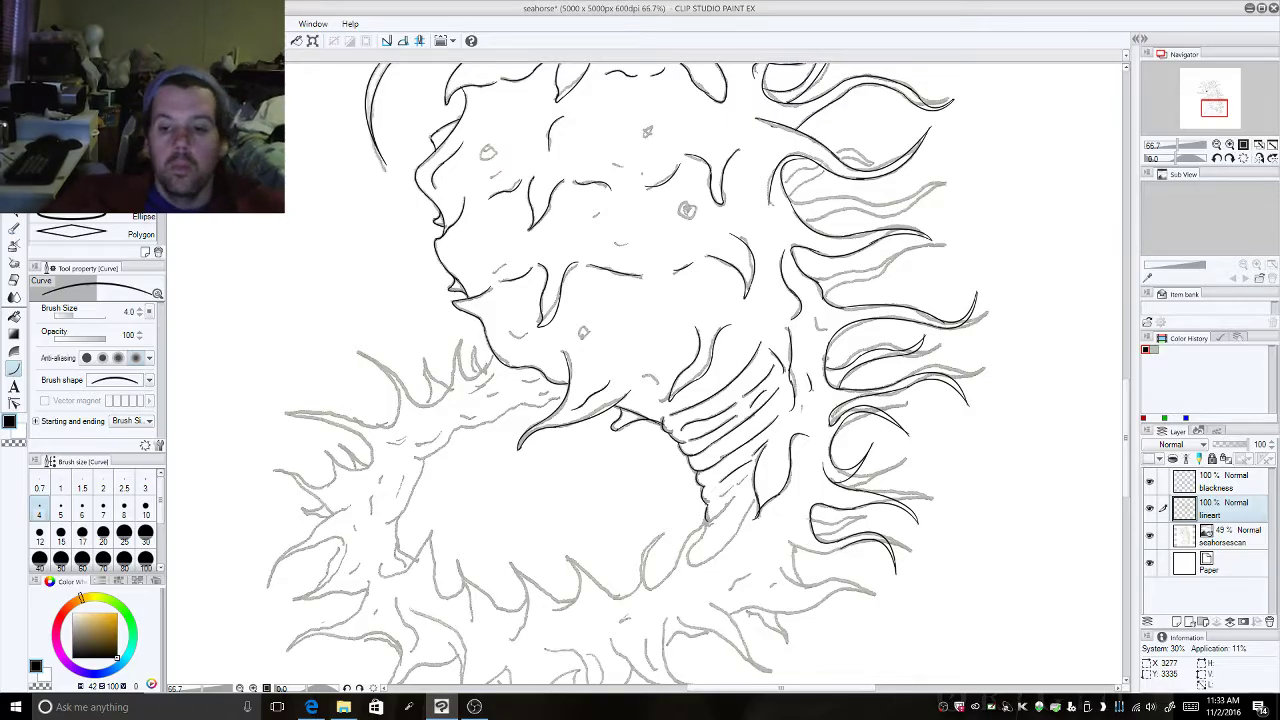
drag(840, 545, 850, 548)
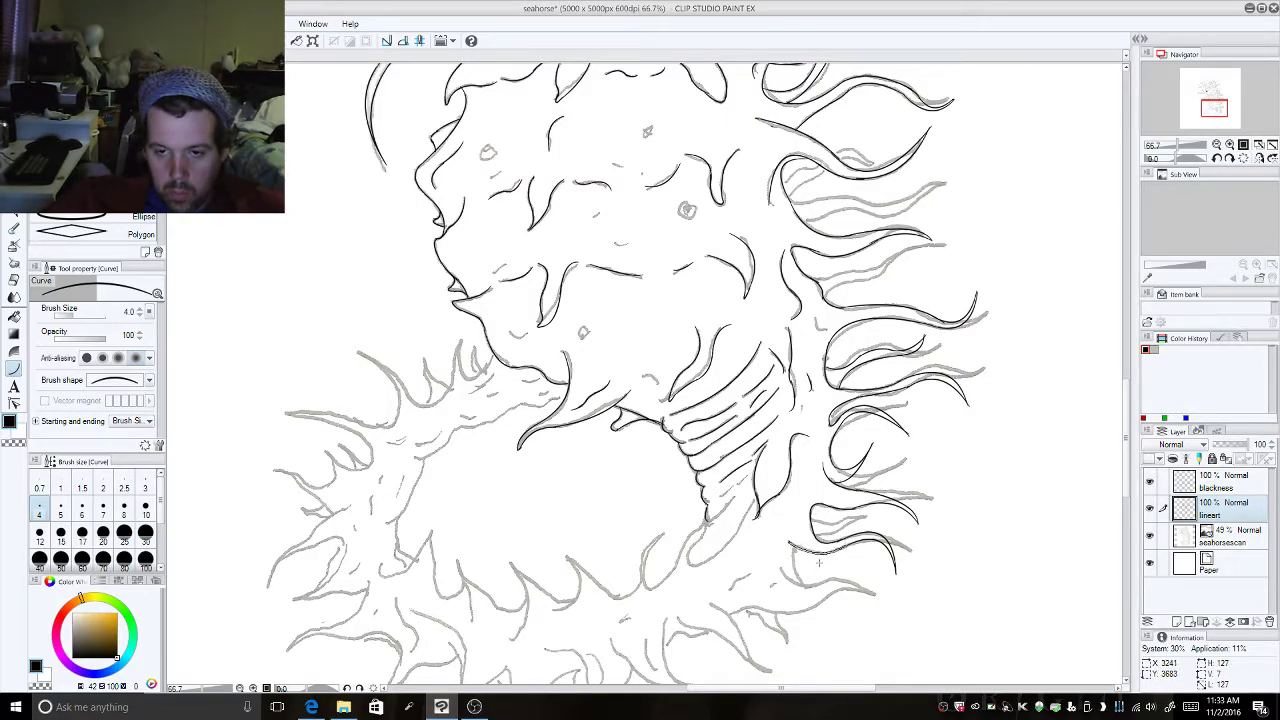
drag(795, 547, 818, 583)
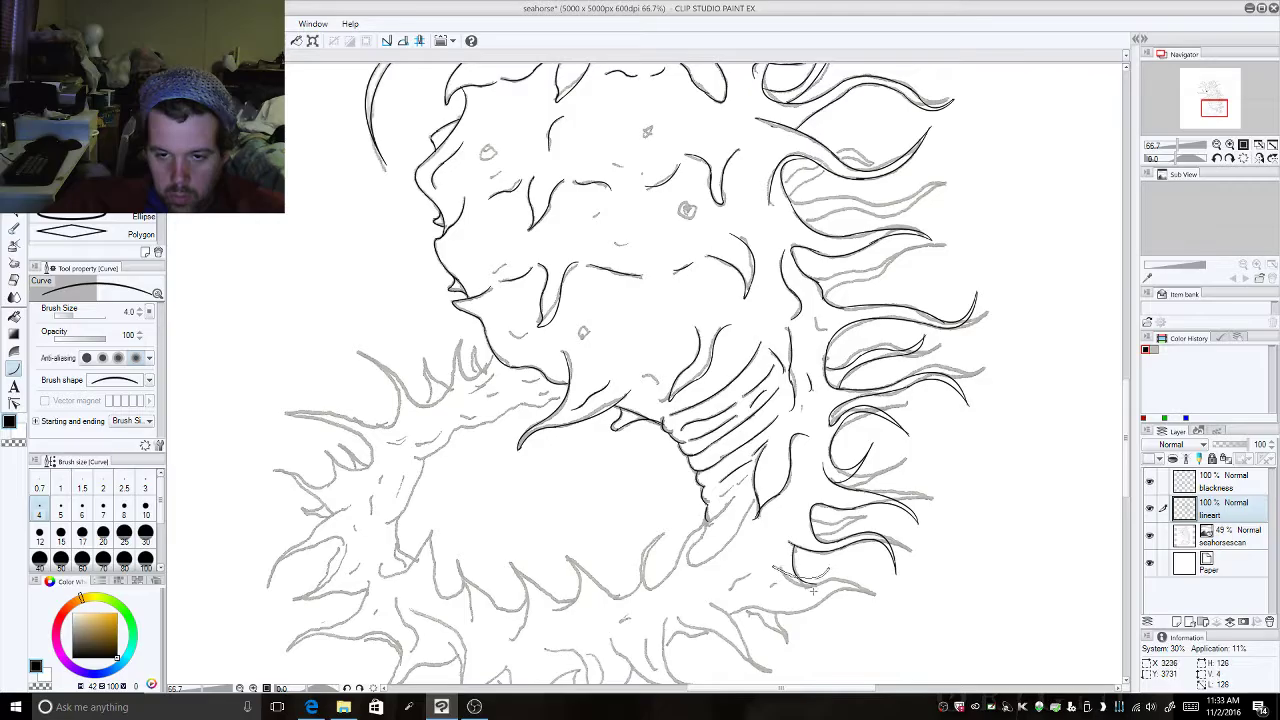
drag(826, 572, 882, 600)
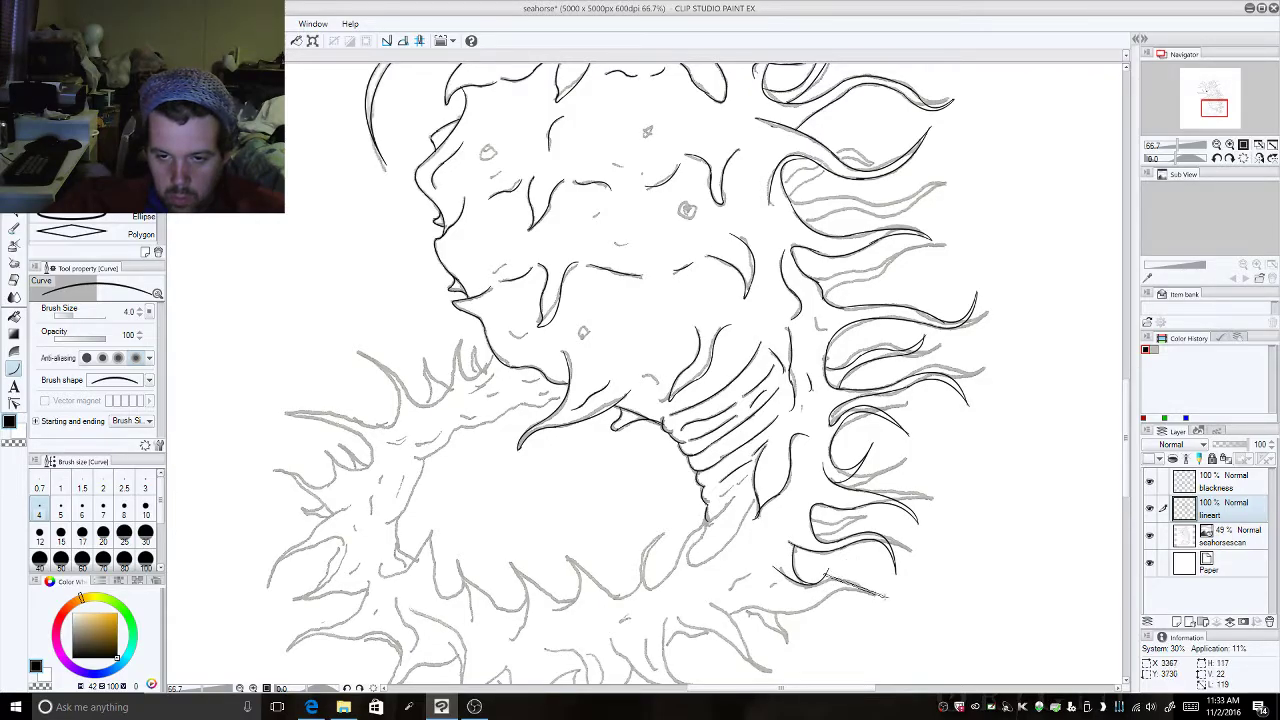
Step: Redo the lower tendril curve and ink its base and hooked end
key(ctrl+z)
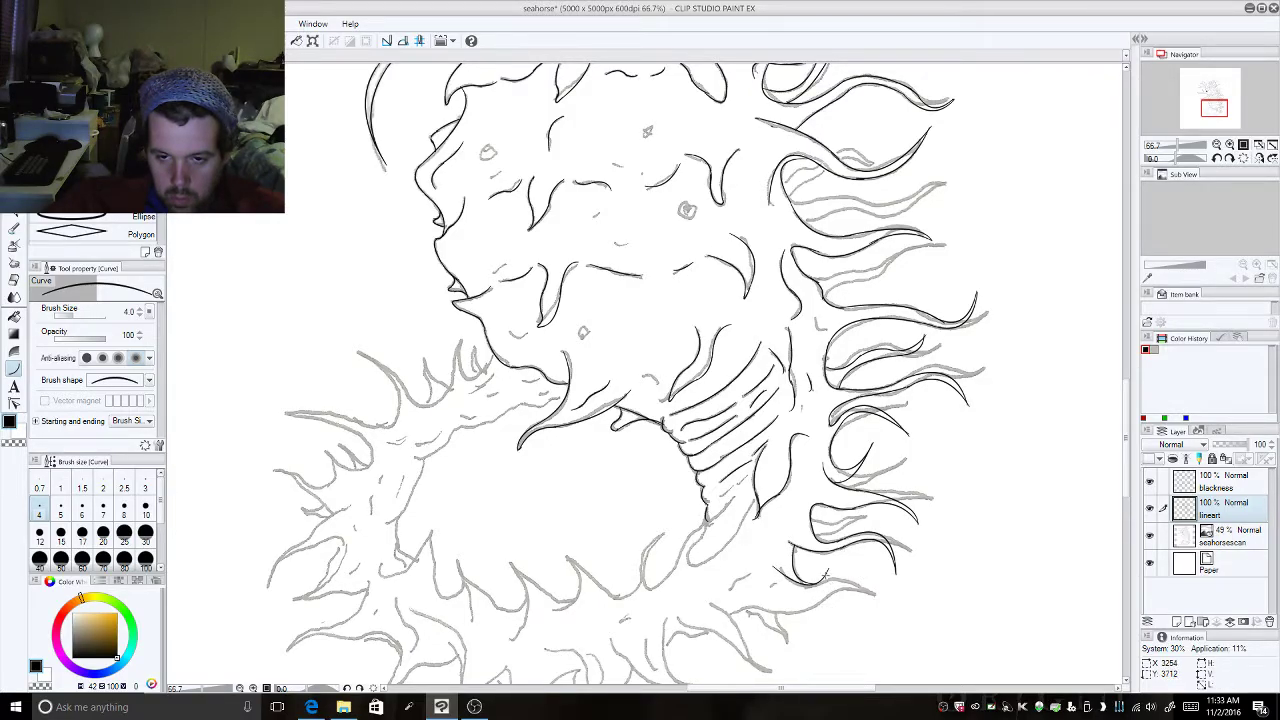
drag(826, 572, 876, 600)
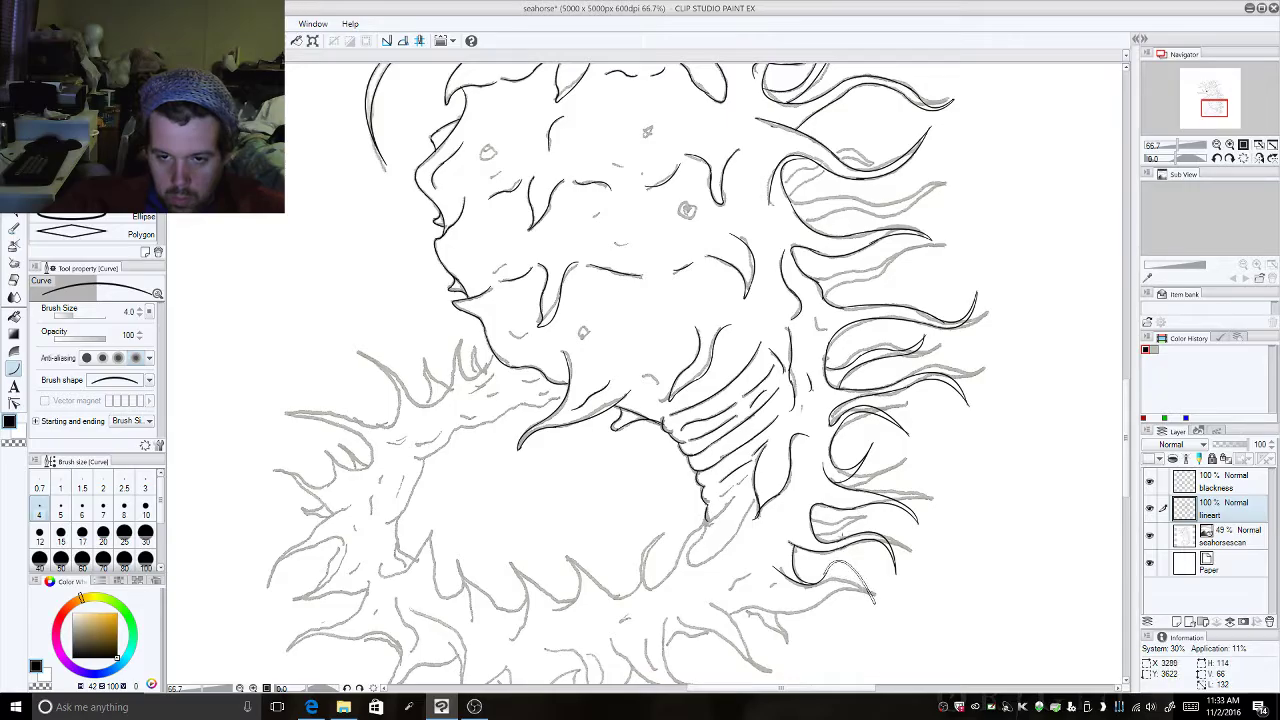
drag(829, 570, 850, 576)
click(838, 552)
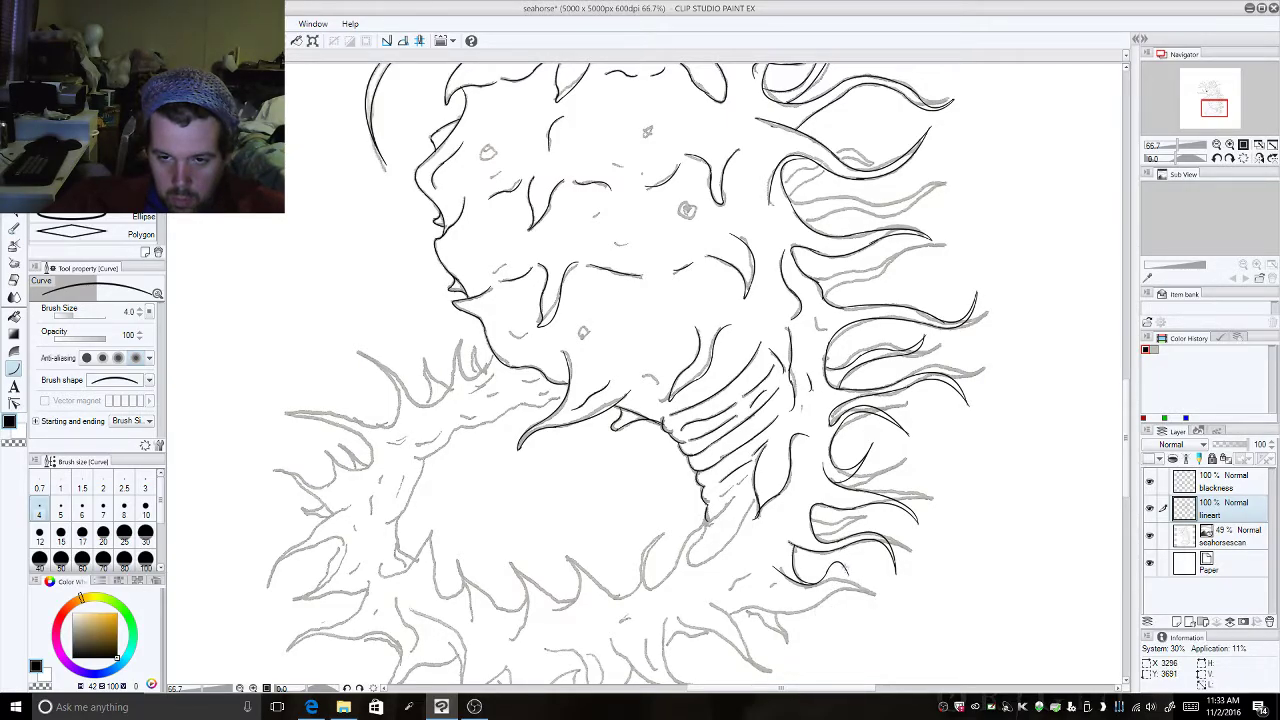
drag(863, 598, 863, 608)
click(855, 590)
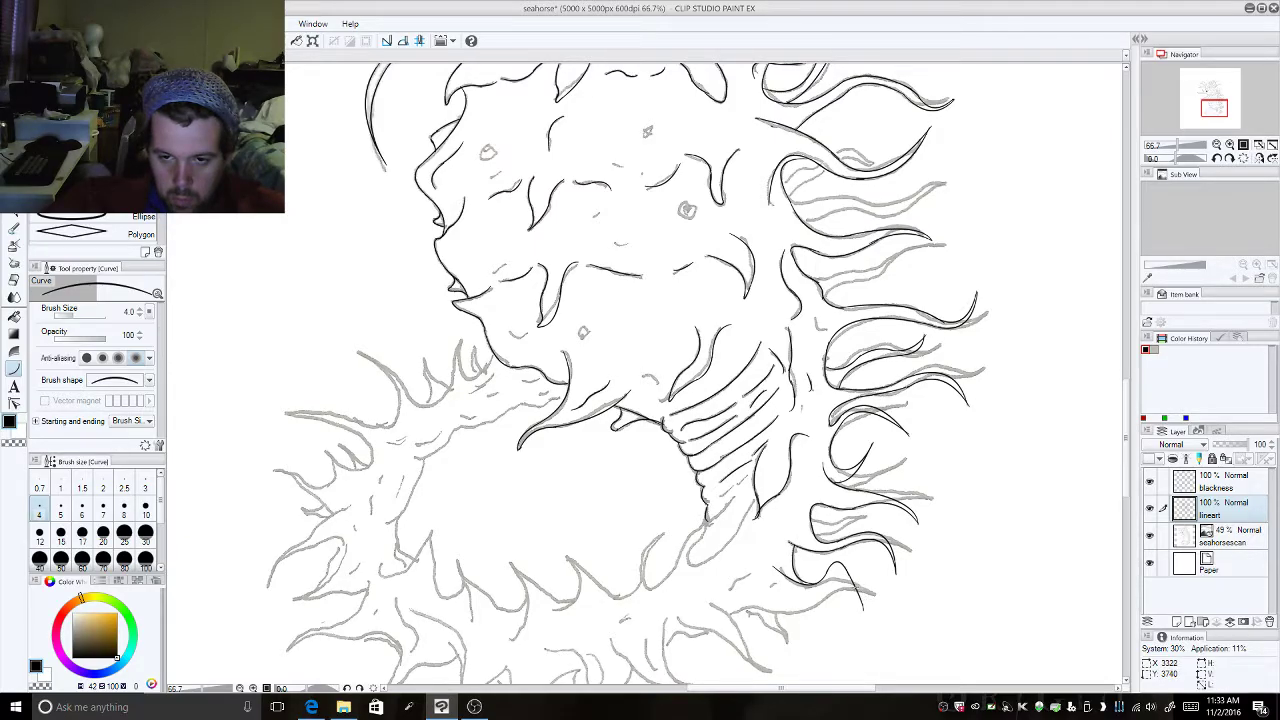
drag(862, 610, 838, 572)
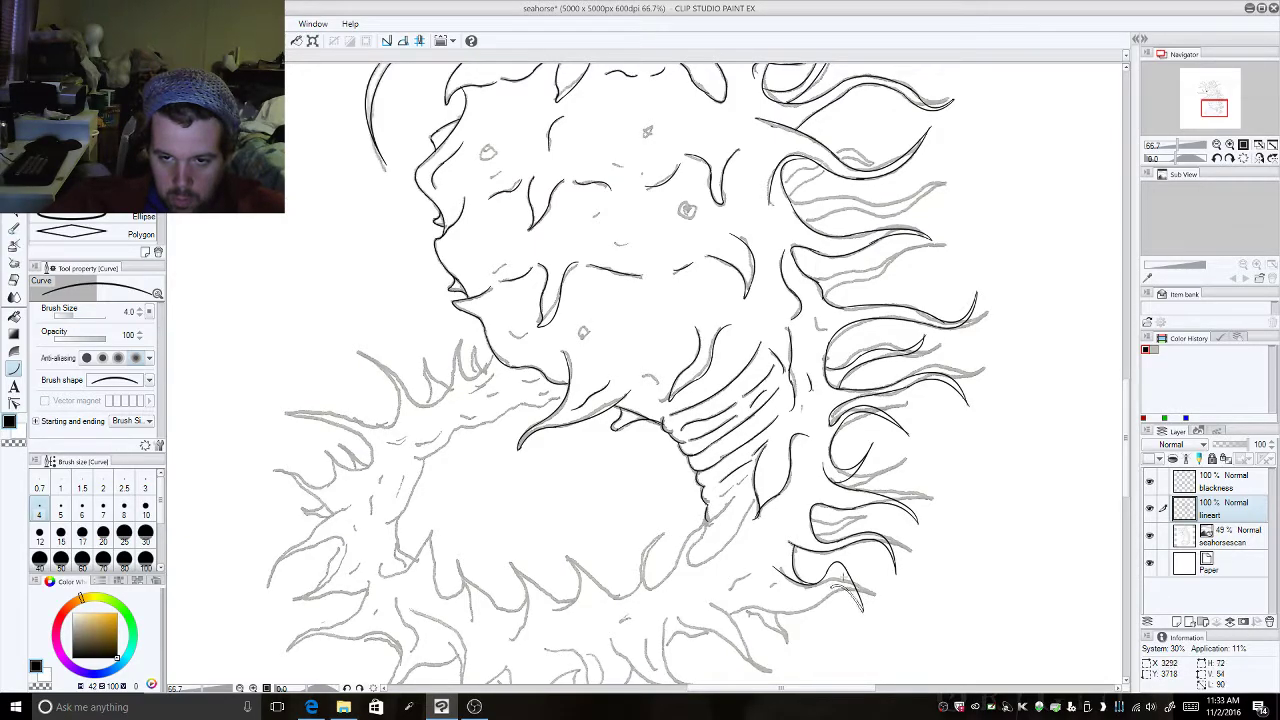
click(838, 556)
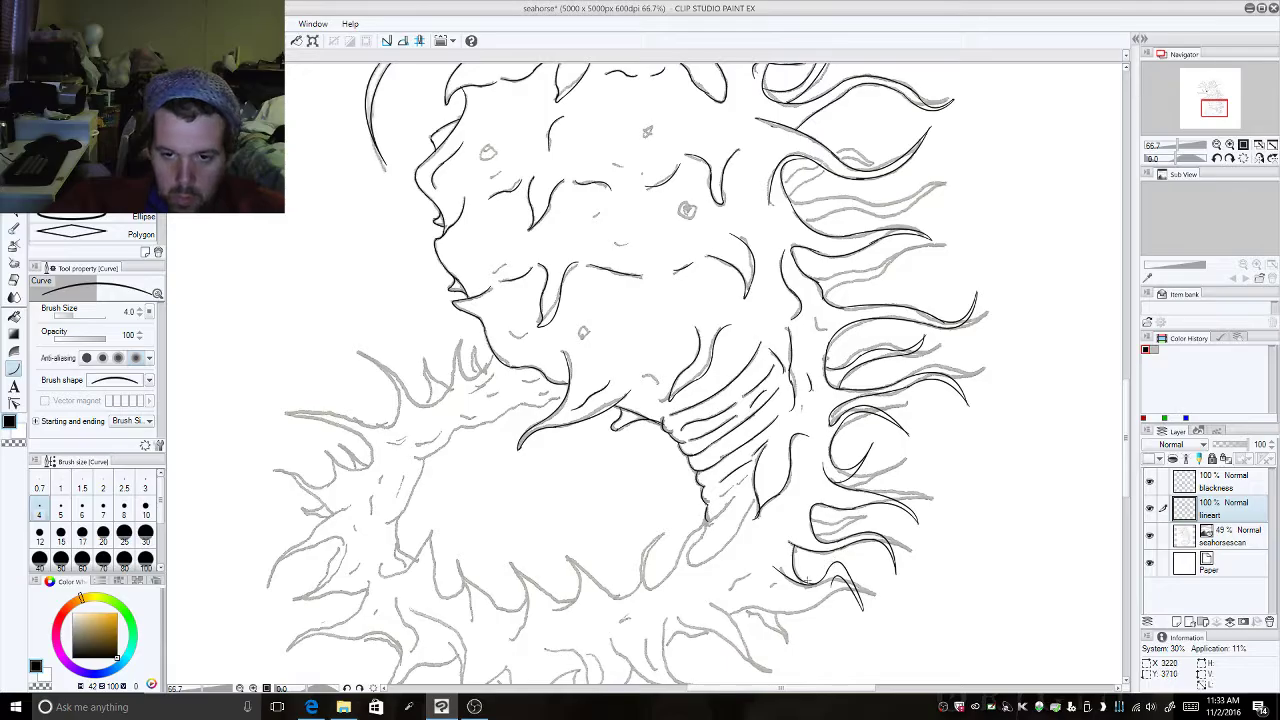
Step: Outline the tendril below and the next small tendril with its curling end
drag(773, 598, 836, 578)
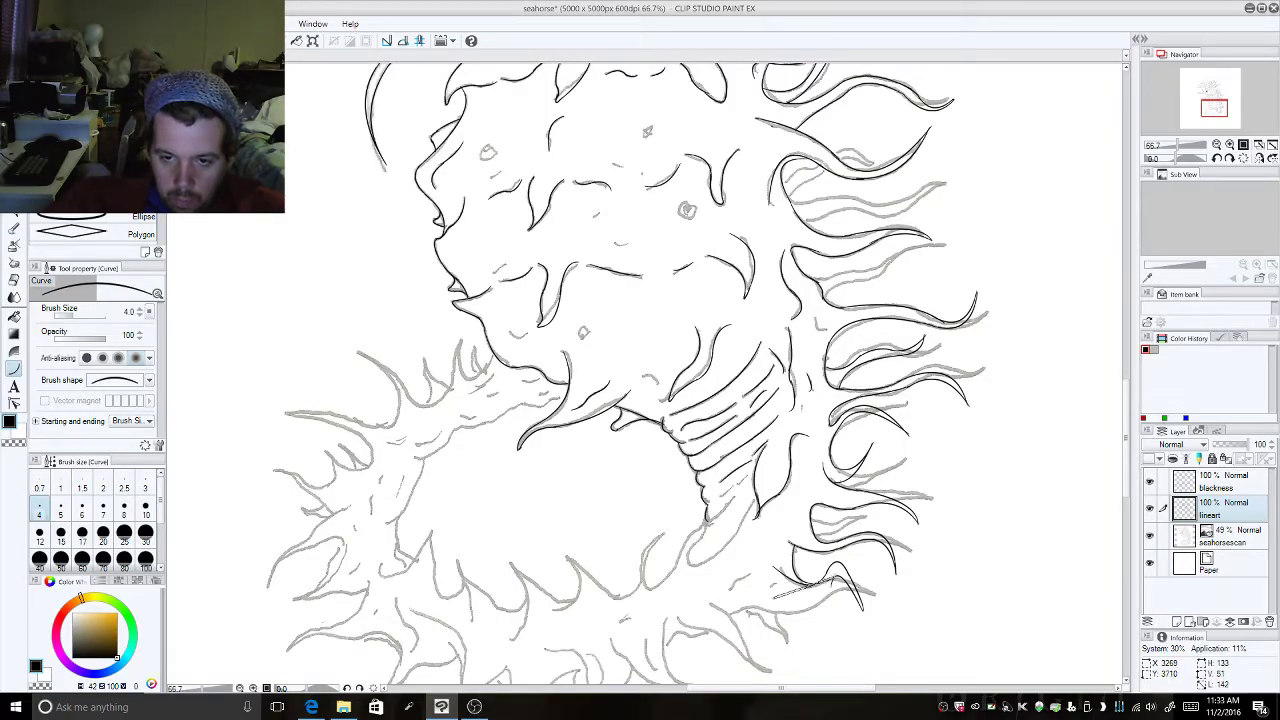
click(785, 605)
drag(788, 603, 734, 612)
click(735, 612)
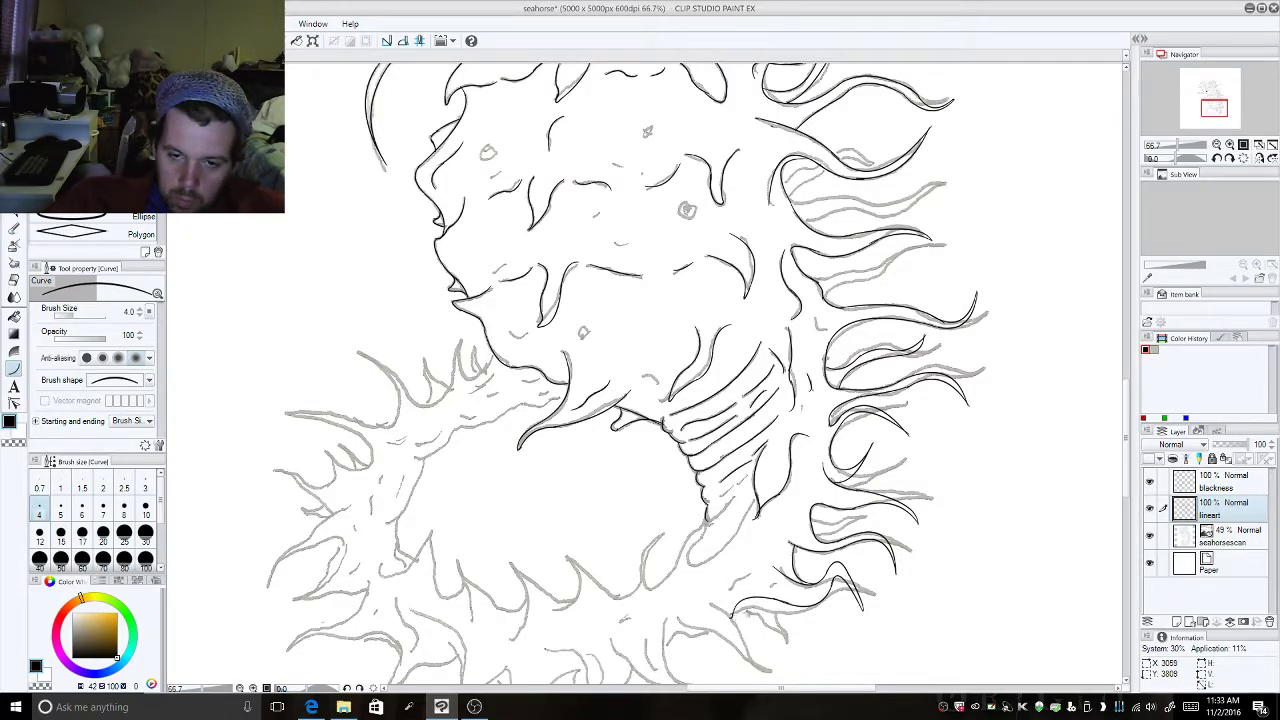
drag(736, 608, 780, 640)
click(775, 598)
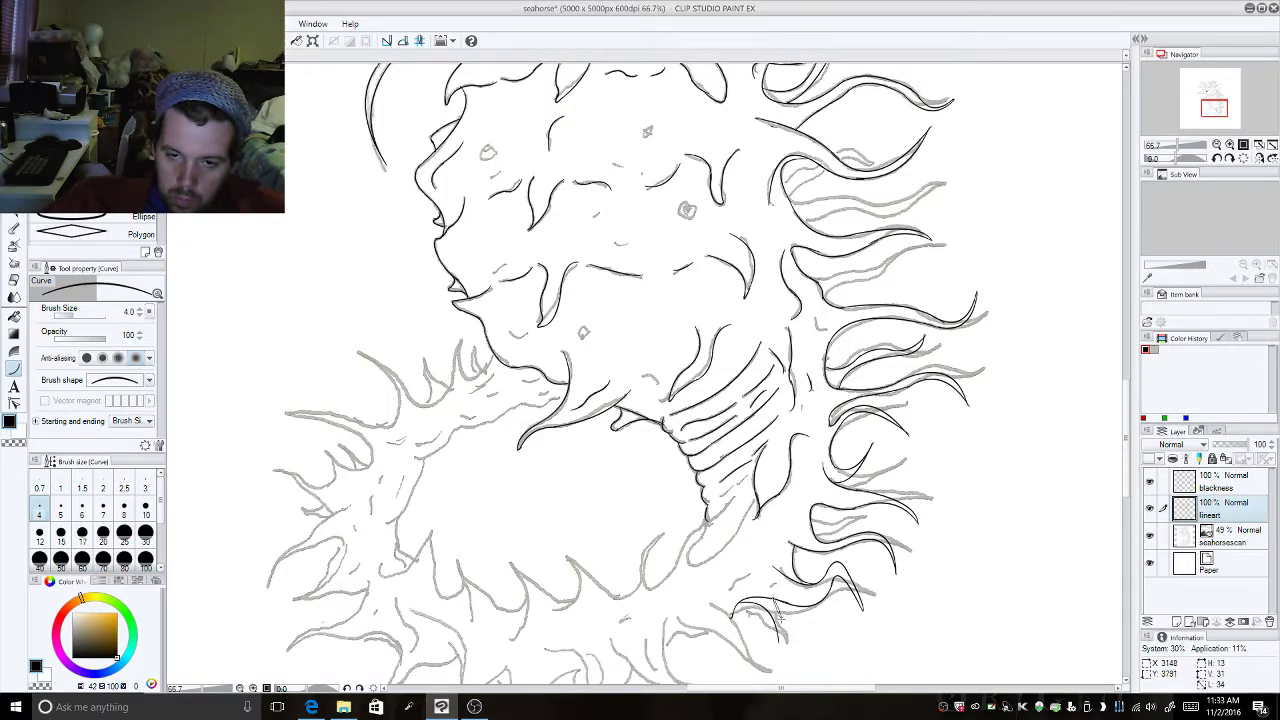
click(782, 624)
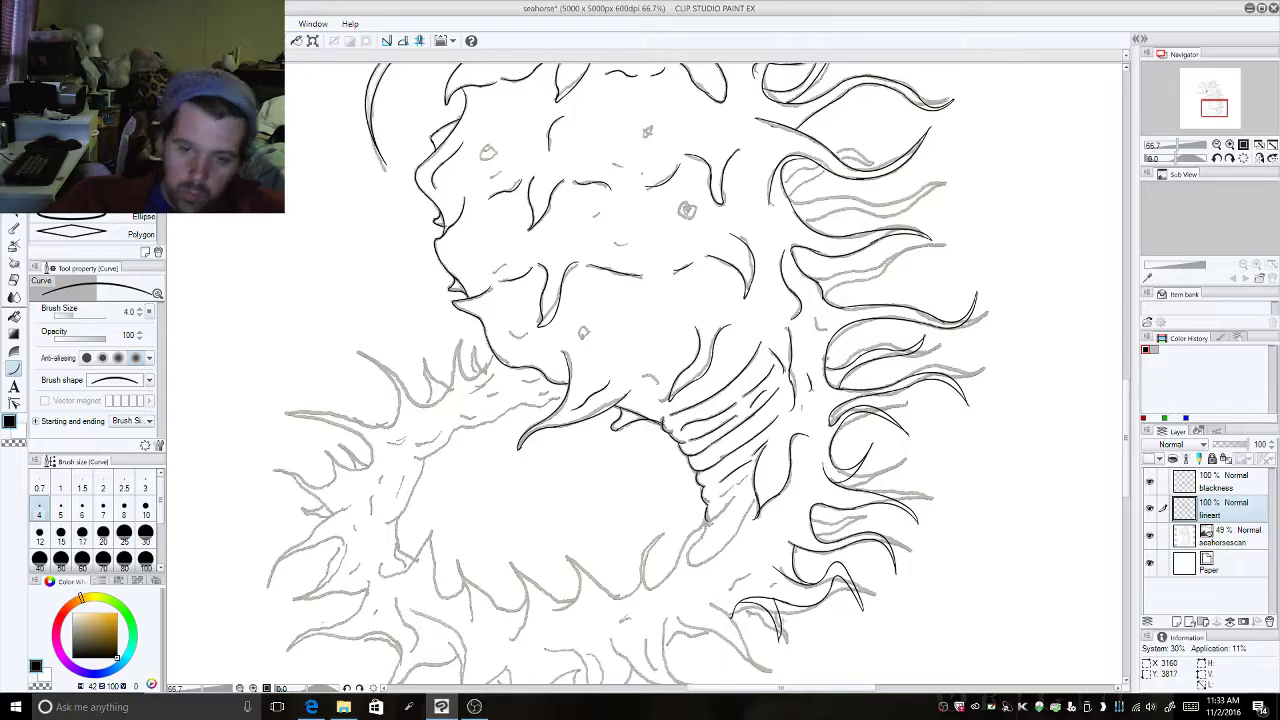
Step: Add short curves higher up the tendril, cancelling a stray preview, and one more tendril curve
drag(694, 547, 699, 565)
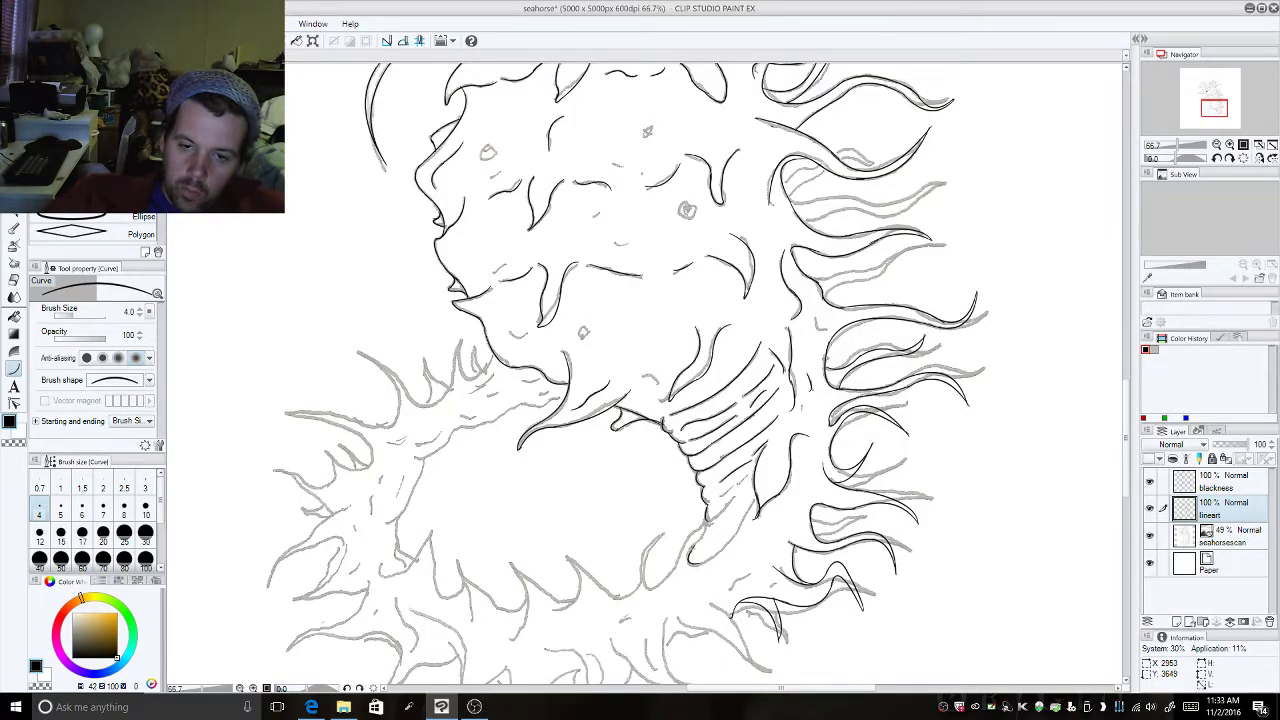
click(707, 522)
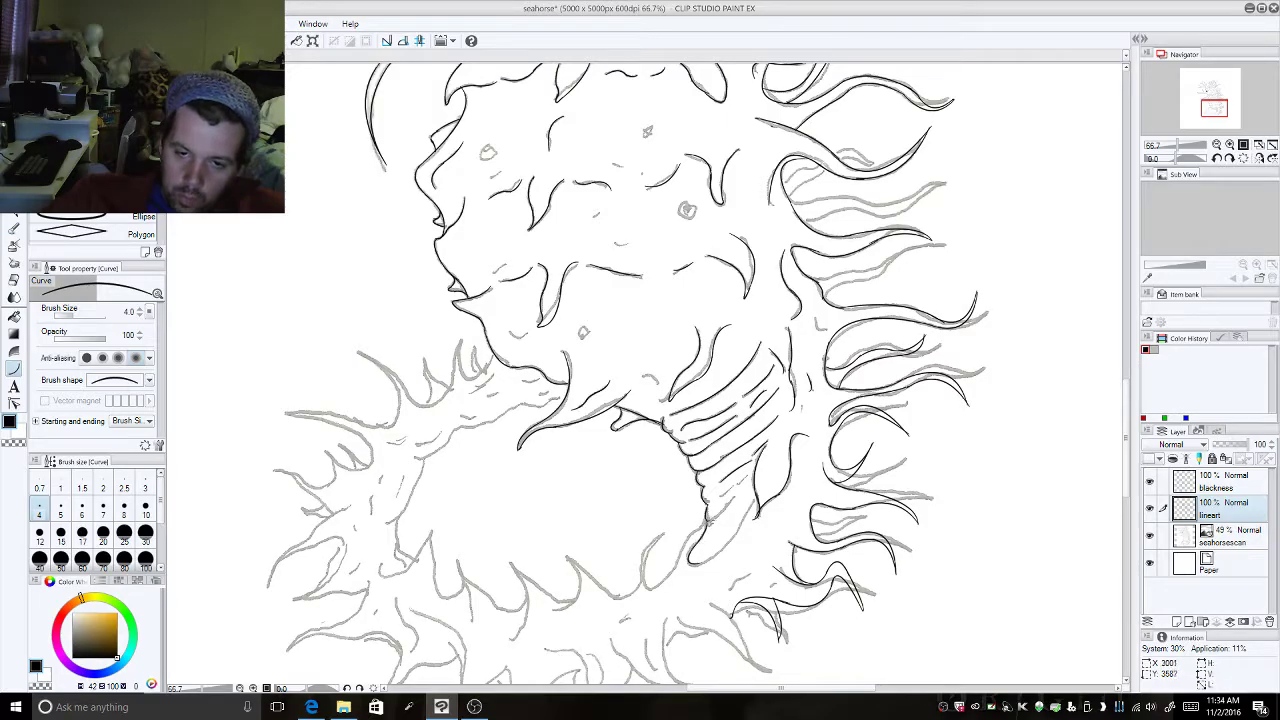
click(720, 489)
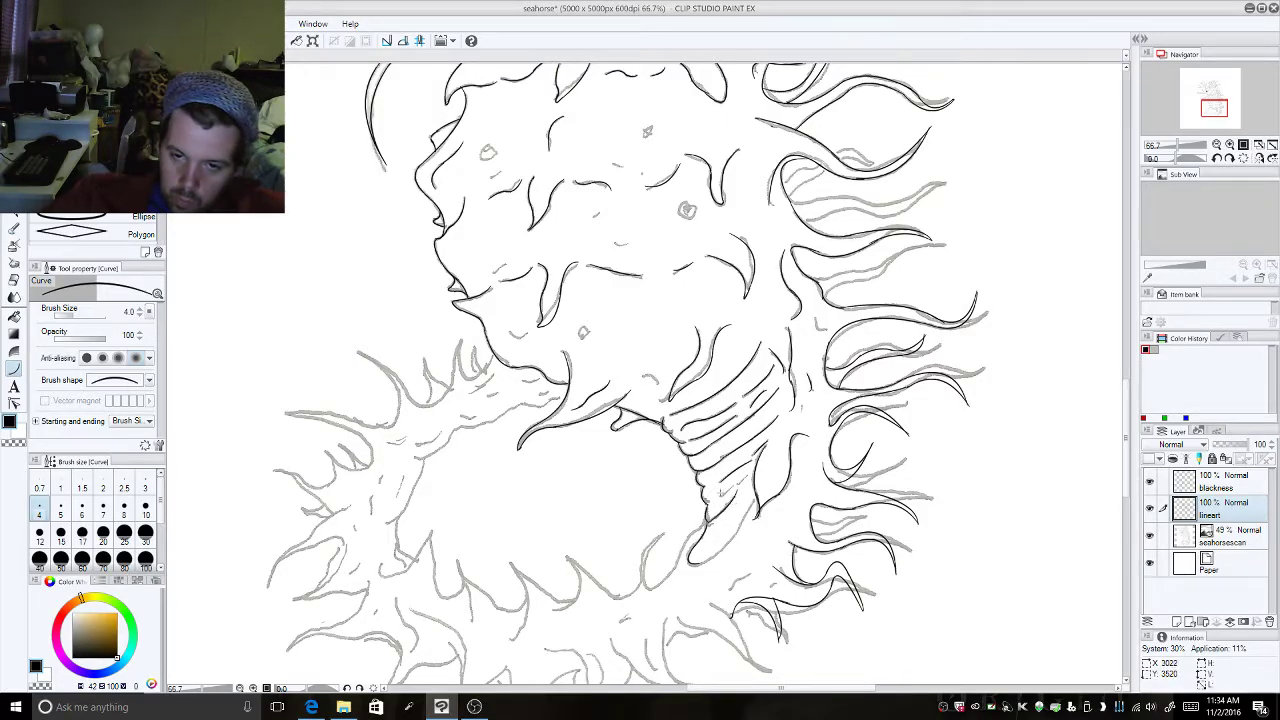
click(747, 484)
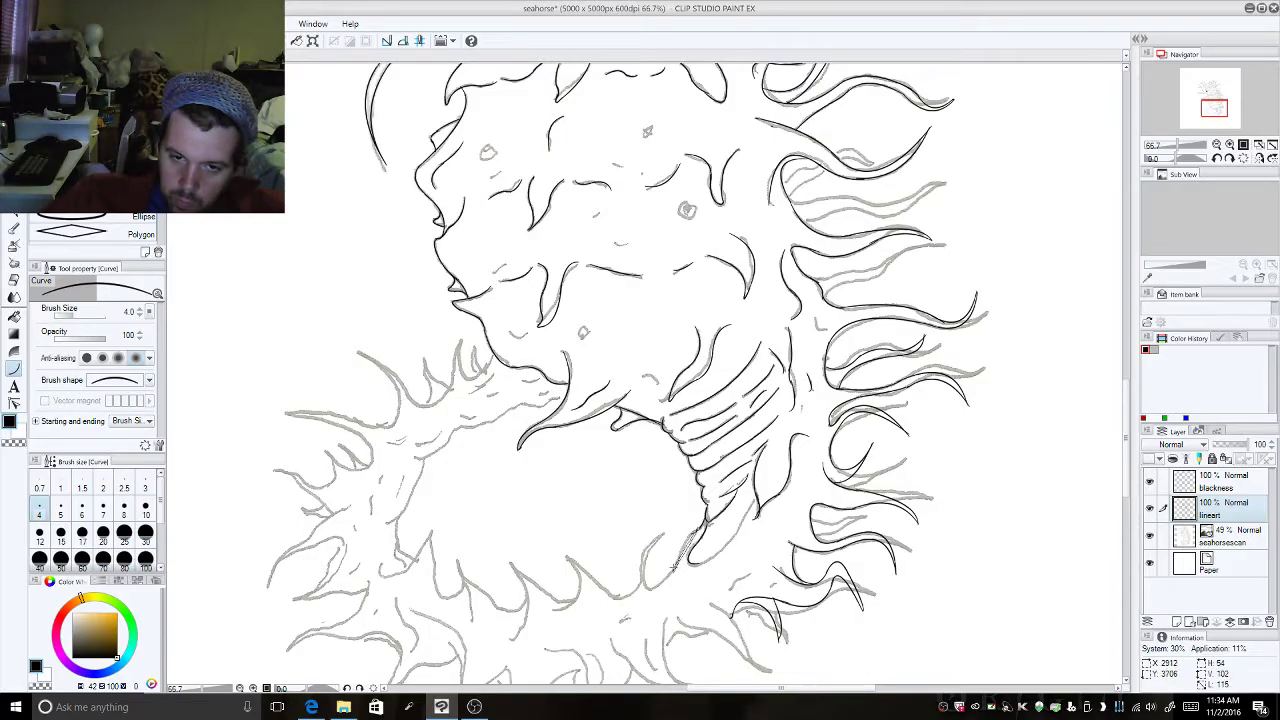
click(672, 568)
Step: Ink the lower tendril's arcs and the first spike on the loop's bottom in black
drag(645, 577, 676, 560)
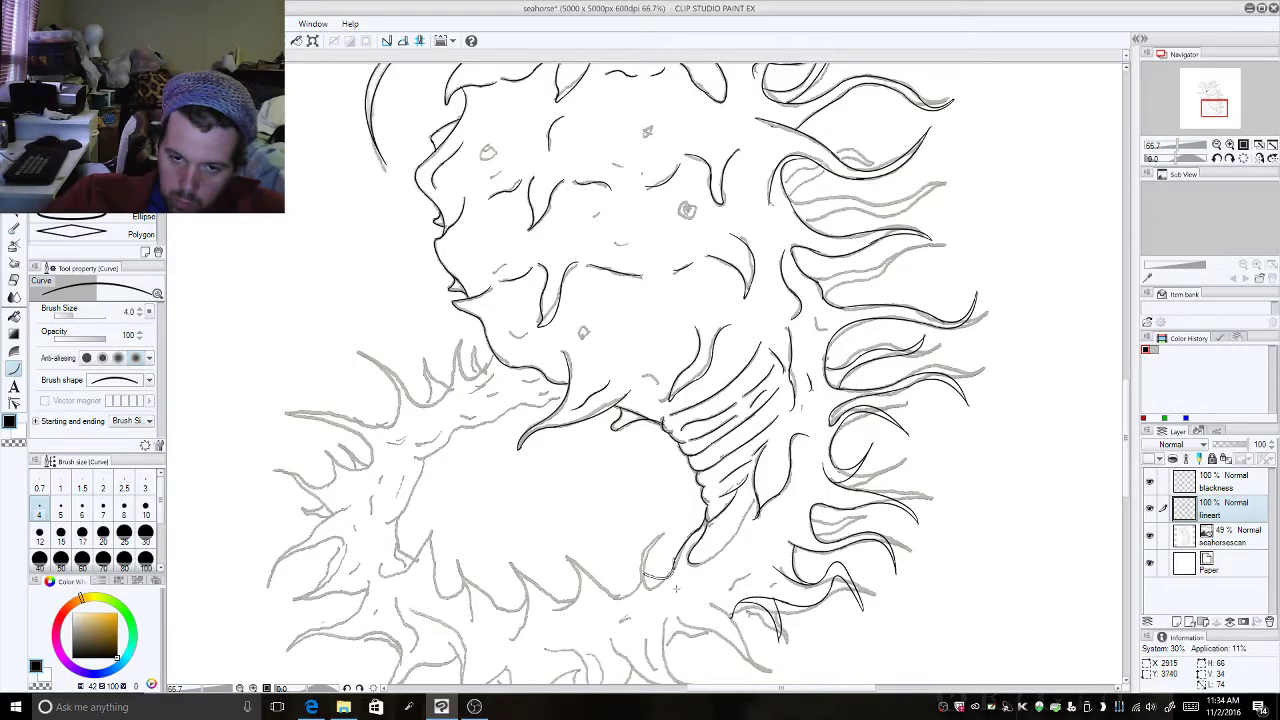
click(655, 578)
drag(648, 575, 665, 584)
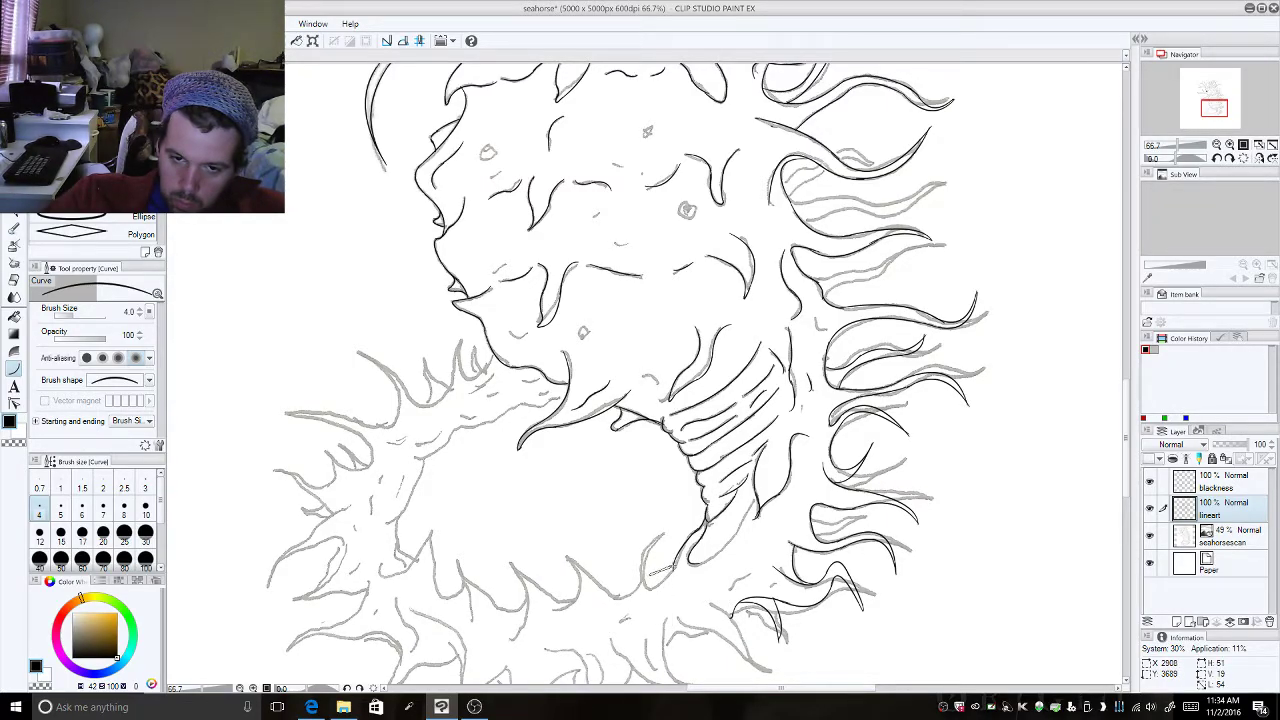
click(662, 594)
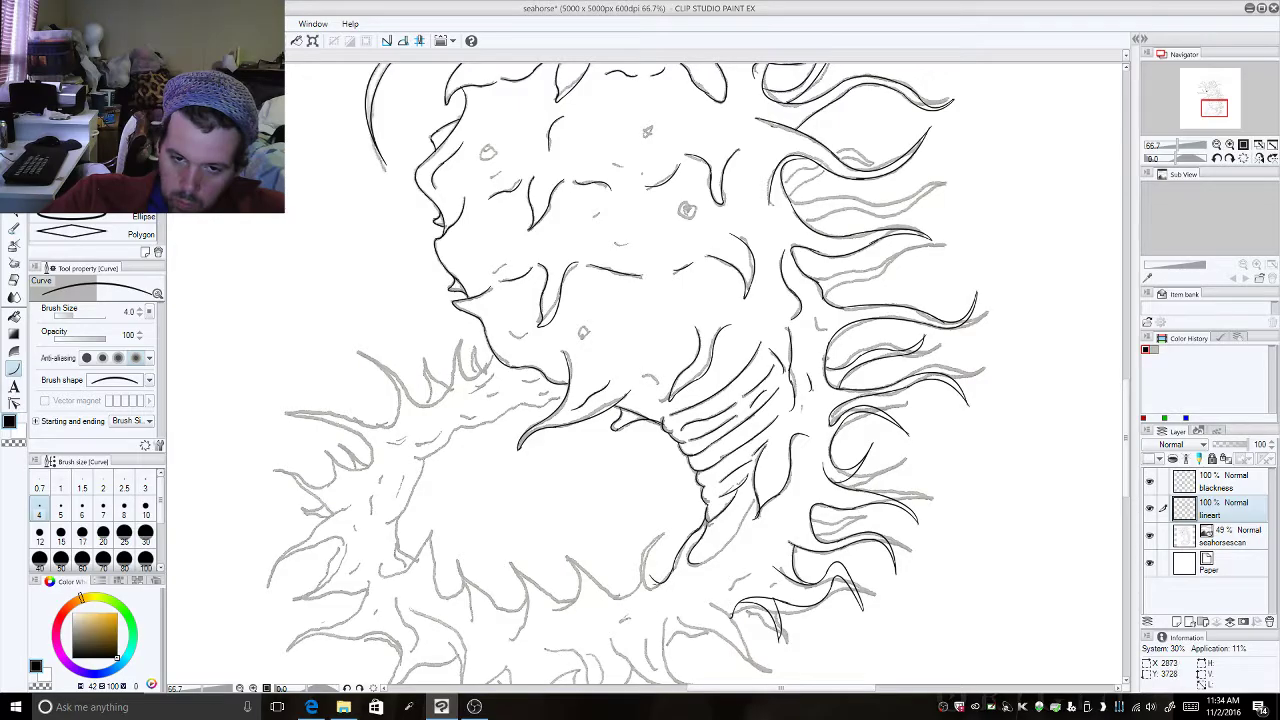
drag(655, 557, 638, 569)
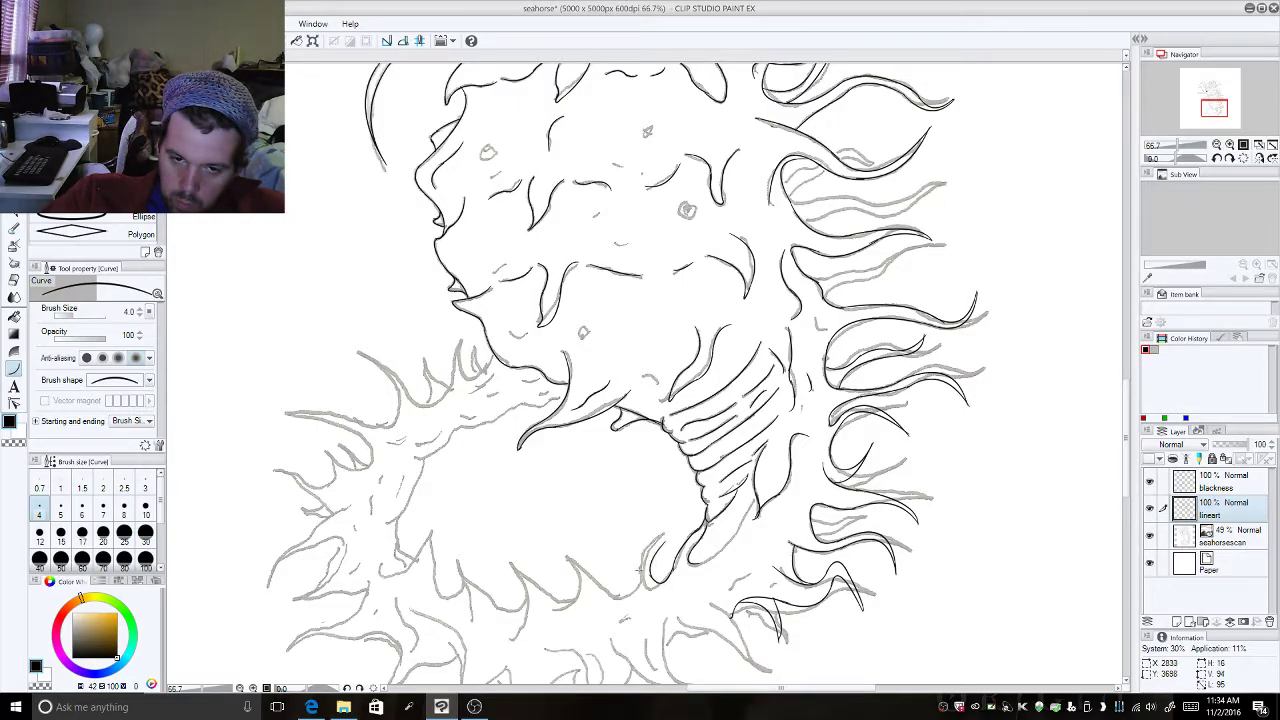
drag(637, 590, 650, 546)
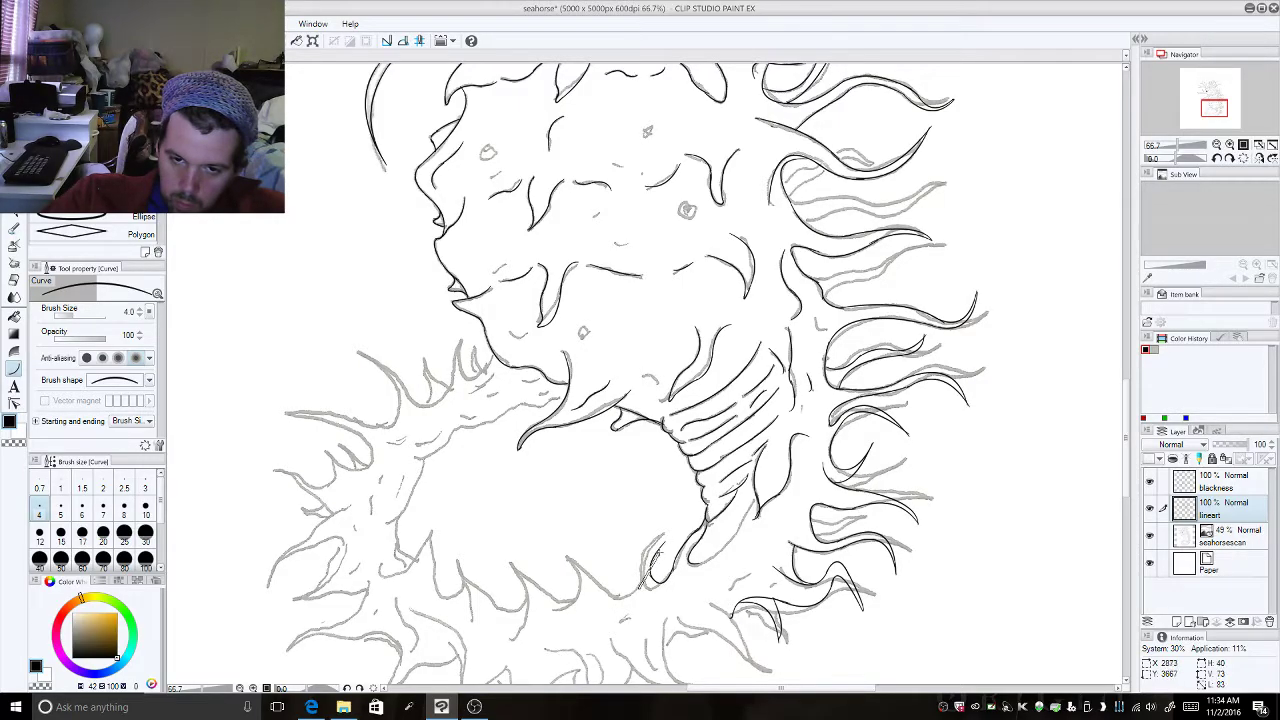
click(648, 566)
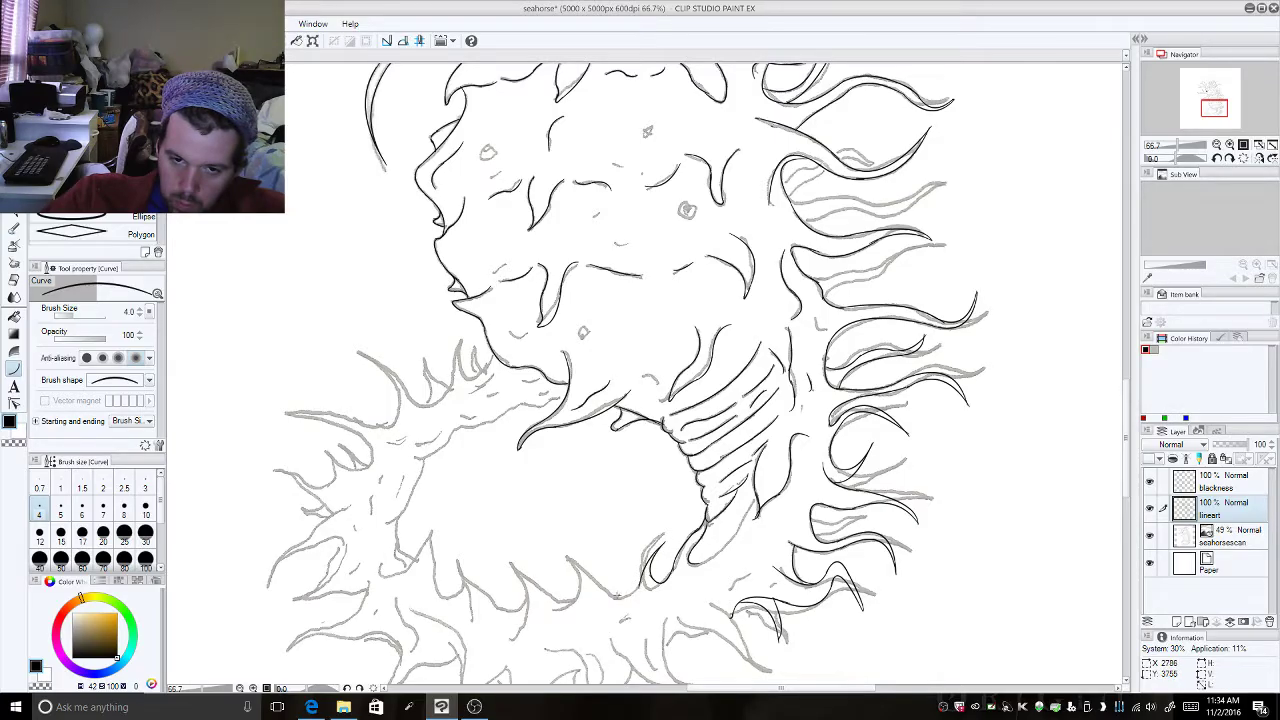
Step: Trace the next three sketched spikes along the loop's bottom edge
drag(614, 597, 645, 566)
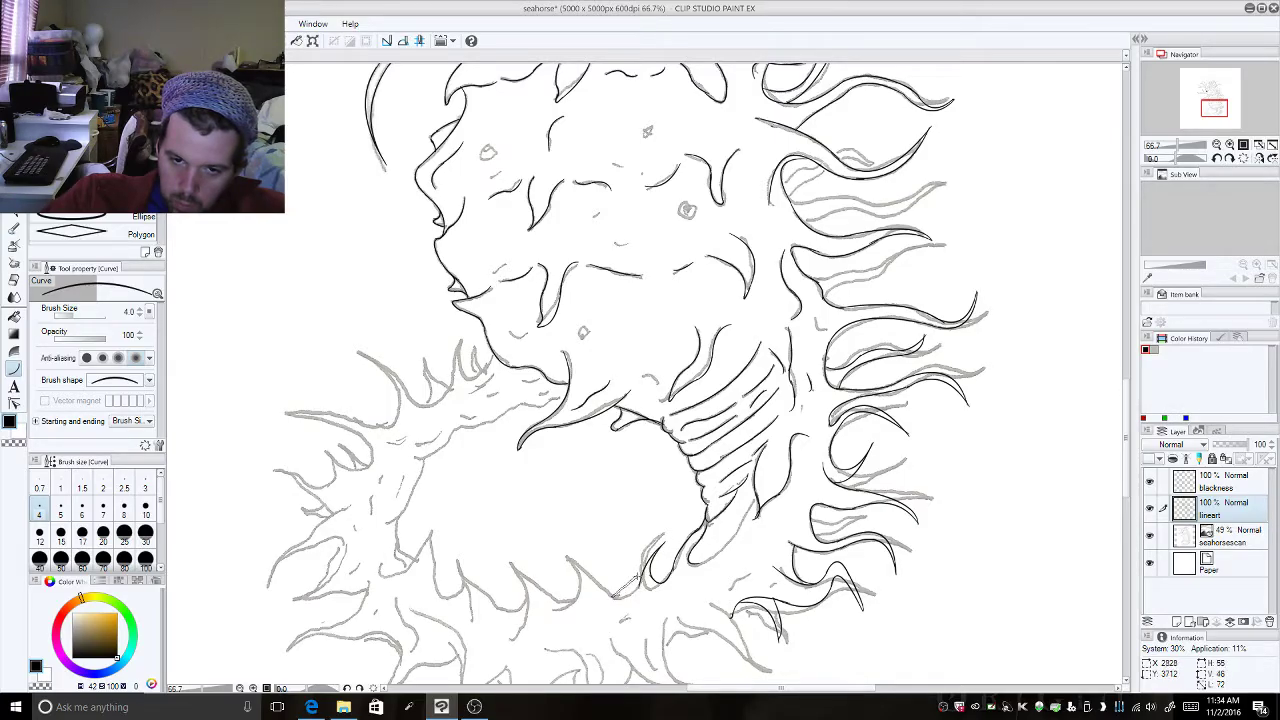
click(637, 604)
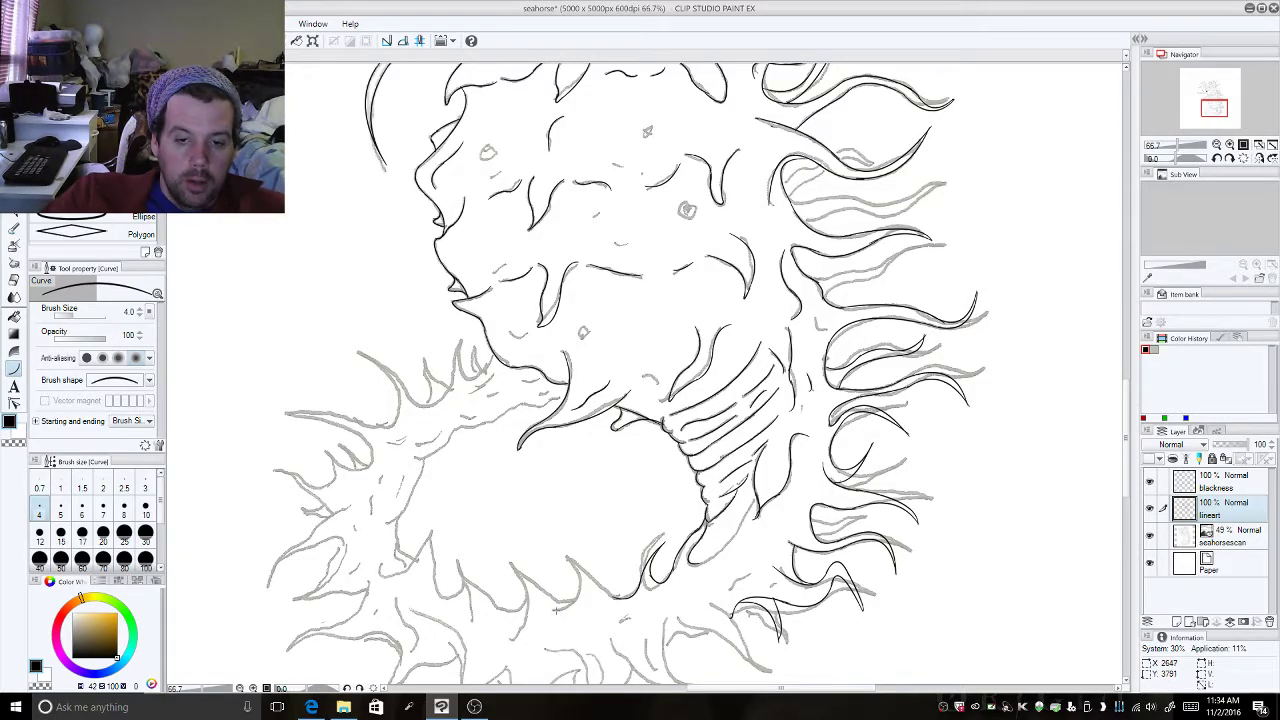
drag(556, 610, 568, 560)
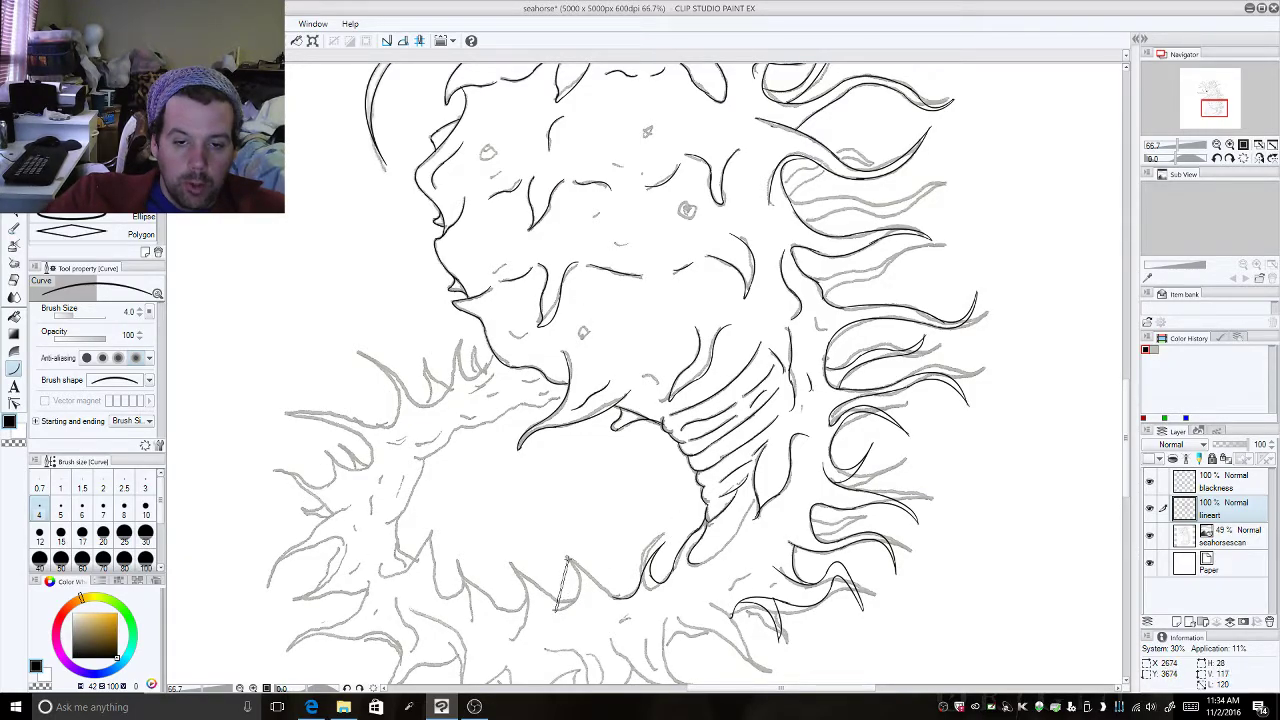
click(612, 597)
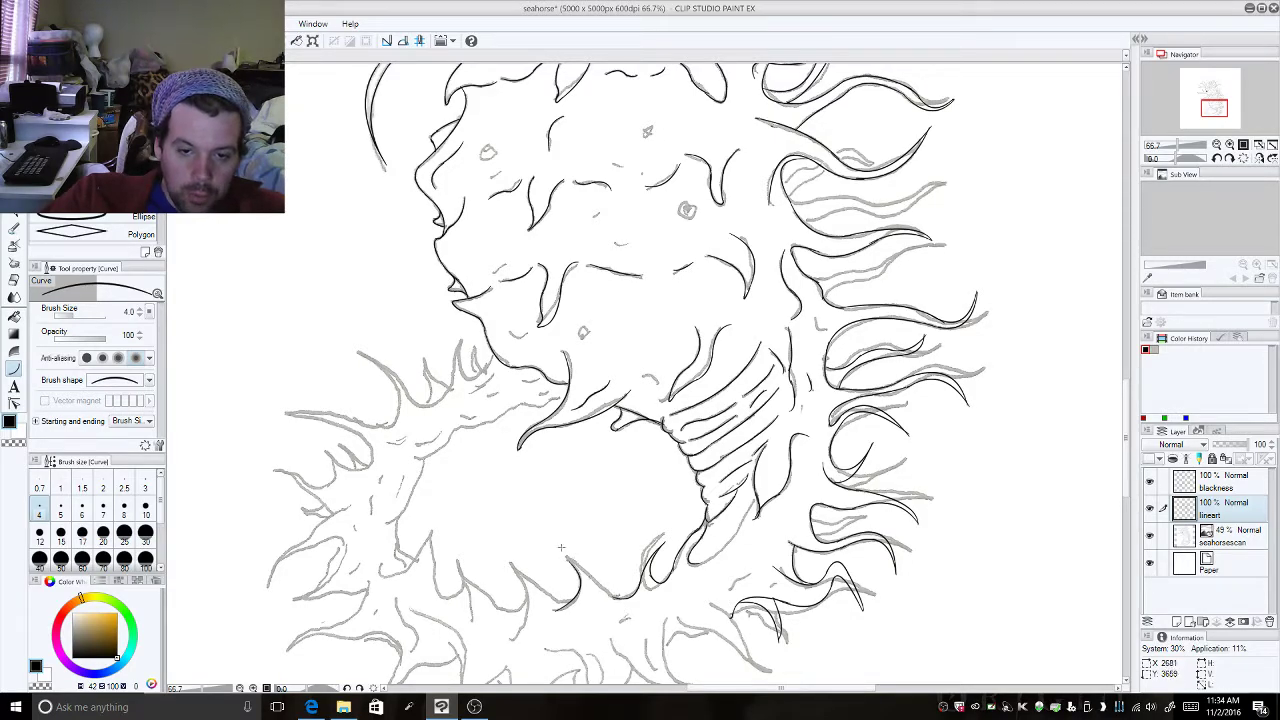
drag(564, 556, 612, 598)
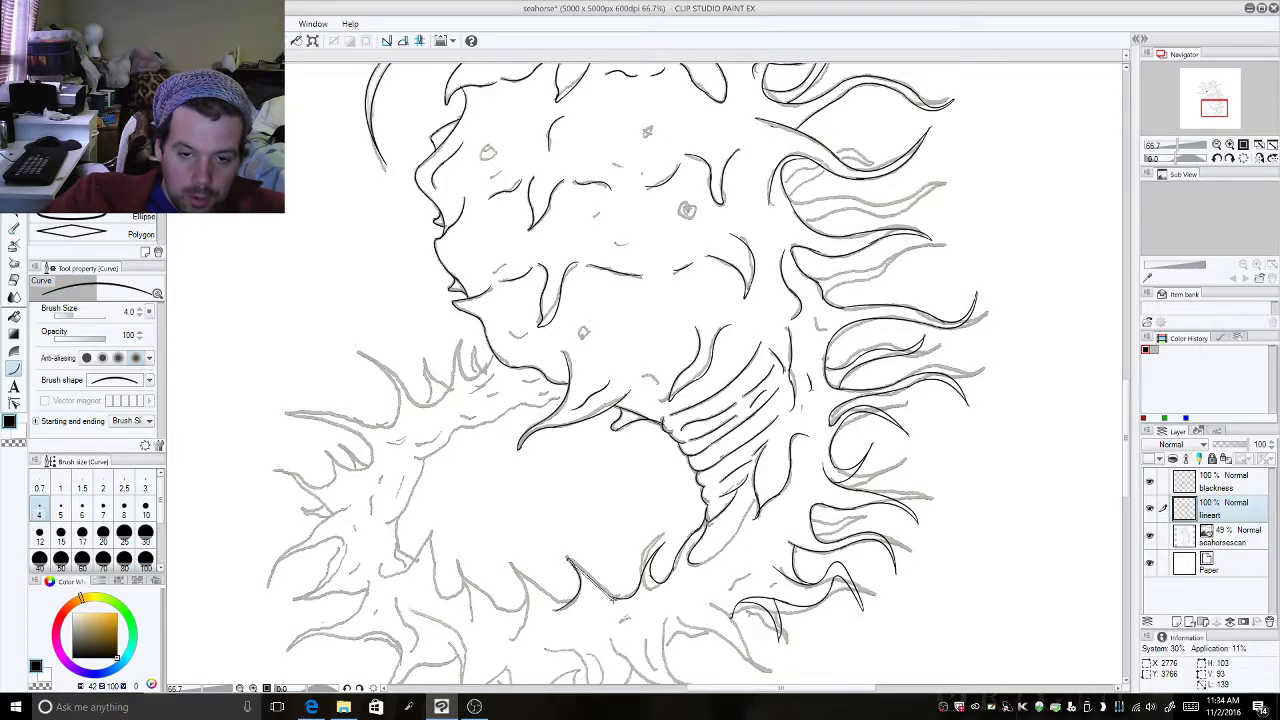
click(604, 582)
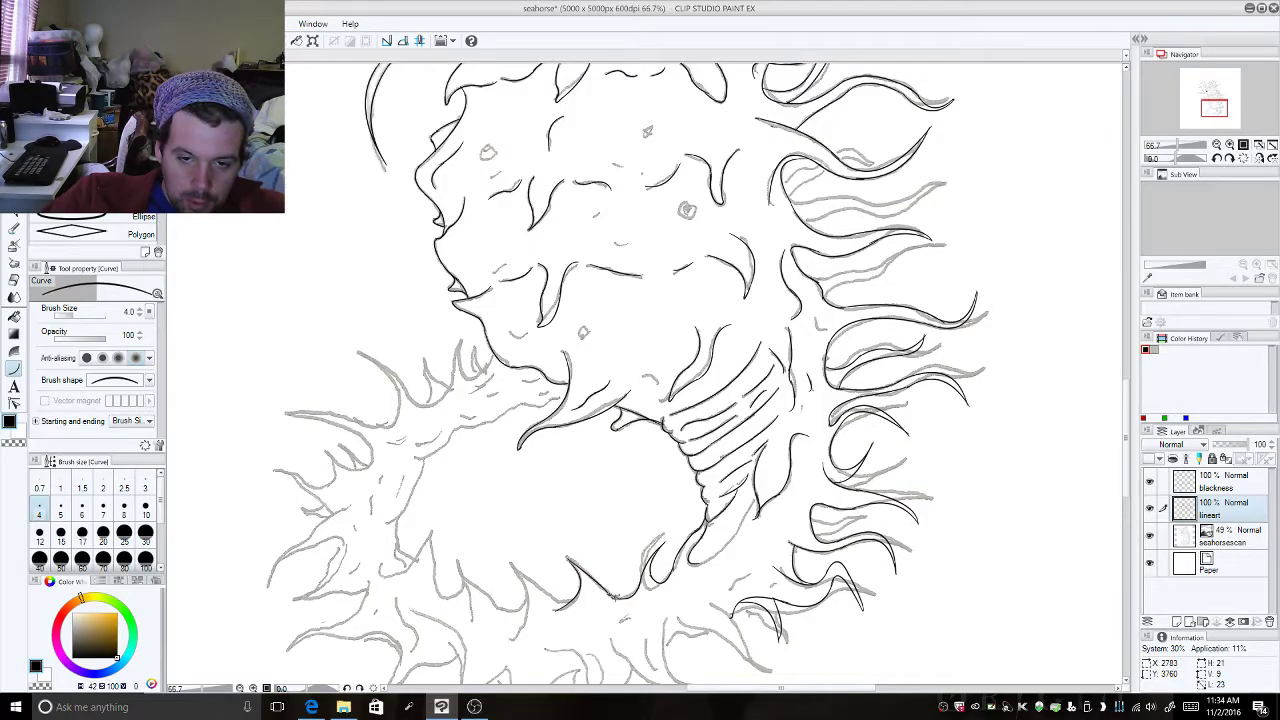
Step: Ink the loop's lower edge and the spikes at its lower left
drag(510, 563, 516, 641)
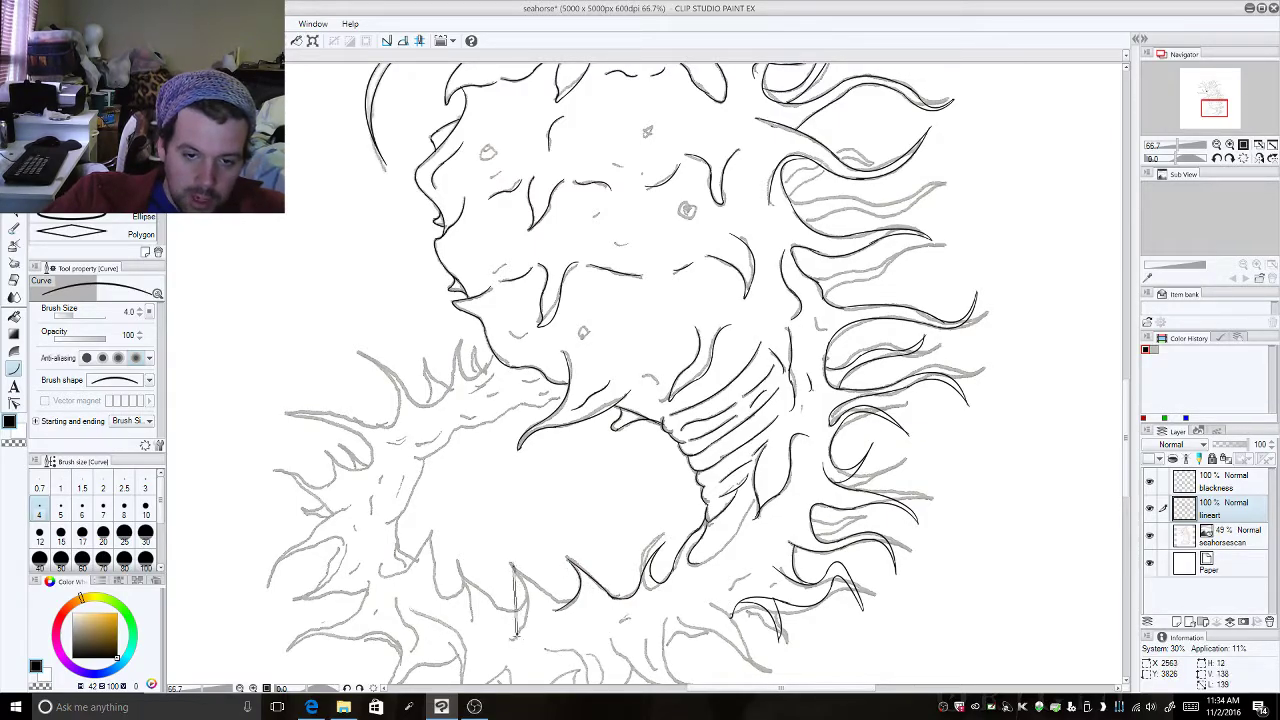
click(527, 558)
mouse_move(510, 562)
mouse_down()
mouse_move(574, 600)
mouse_move(527, 575)
mouse_up()
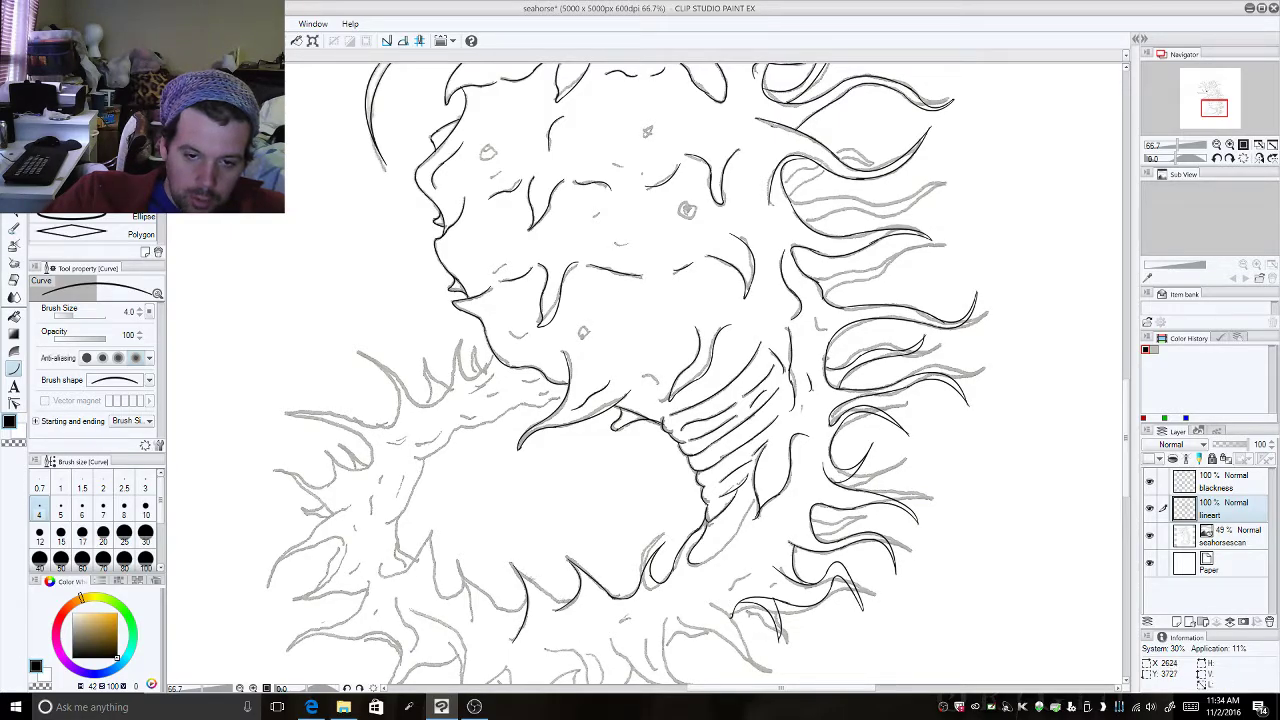
mouse_move(510, 563)
mouse_down()
mouse_move(574, 604)
mouse_move(556, 600)
mouse_up()
drag(474, 587, 498, 610)
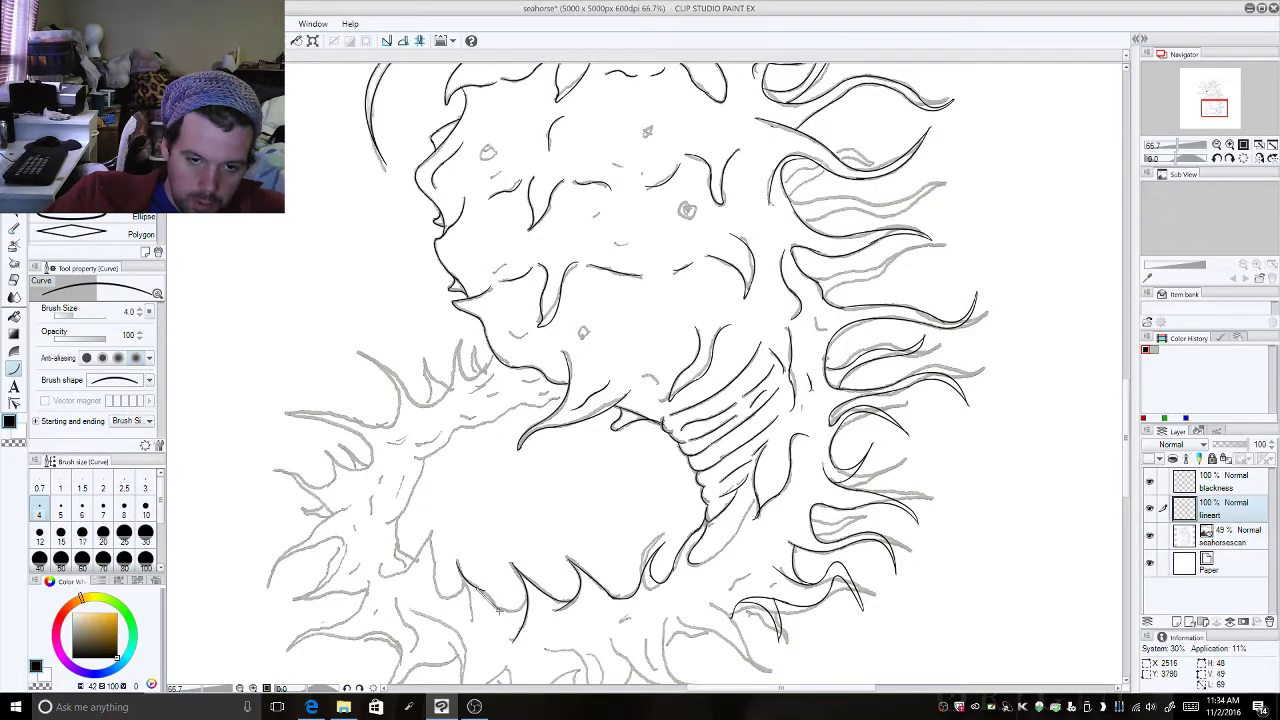
drag(498, 610, 526, 592)
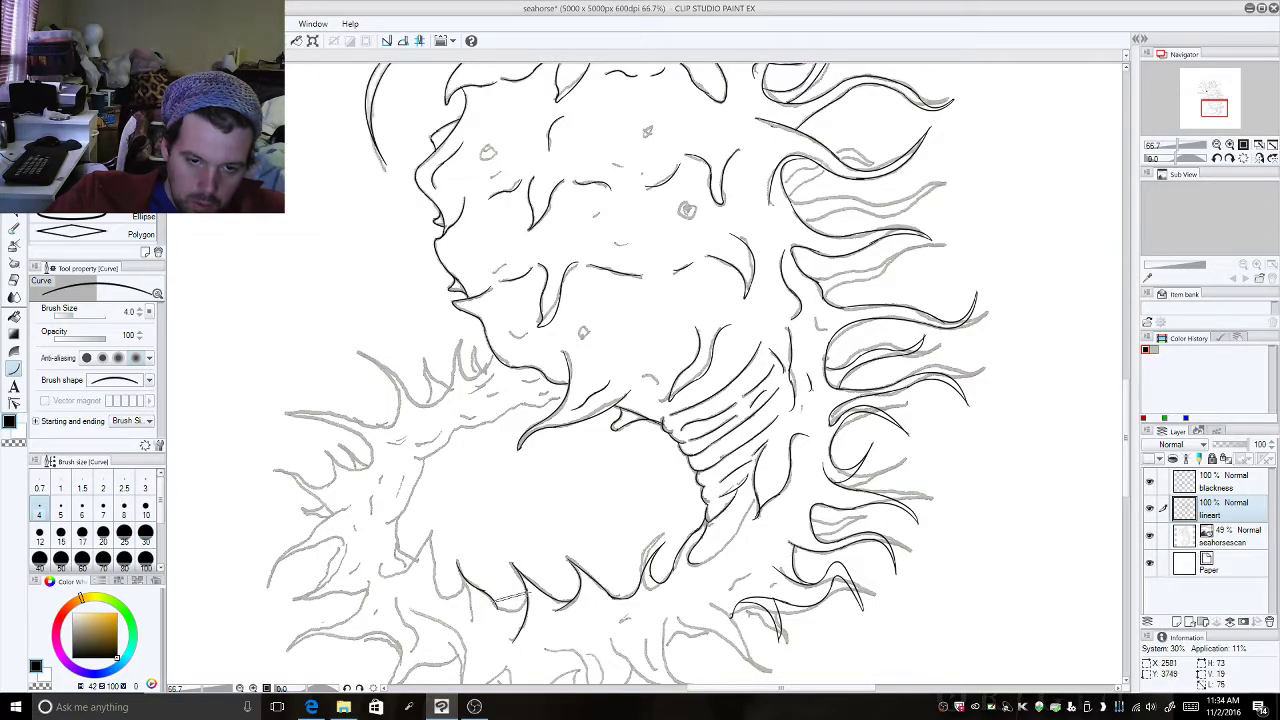
click(510, 627)
mouse_move(510, 627)
mouse_down()
mouse_move(462, 580)
mouse_move(468, 608)
mouse_up()
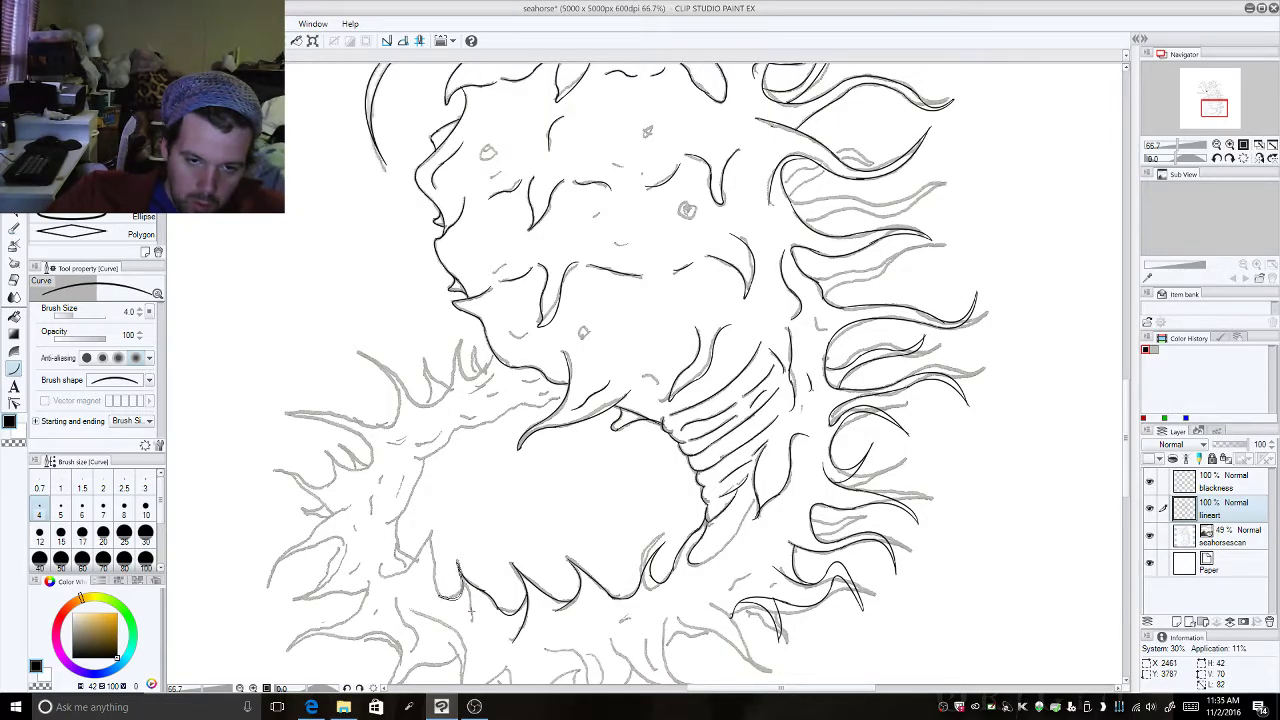
click(476, 603)
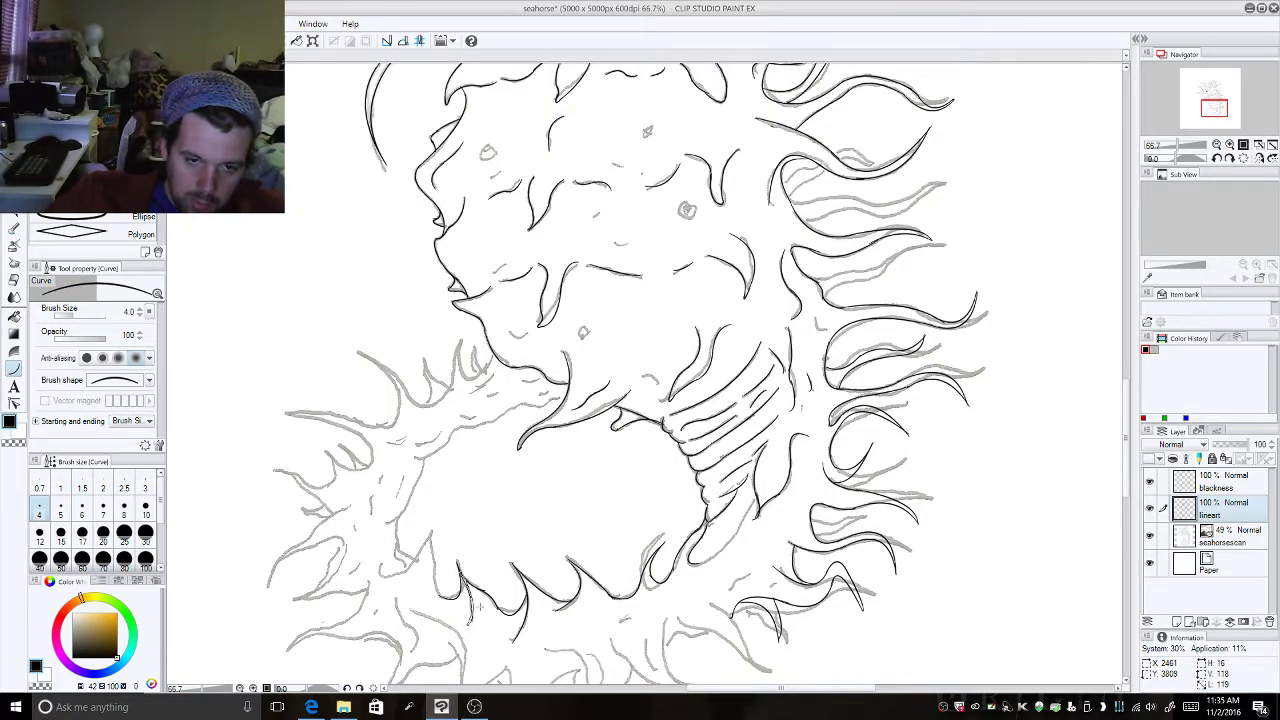
Step: Outline the loop's lower-left edge and left side up to the top-left, redoing one misplaced stroke
drag(430, 535, 456, 600)
click(427, 610)
drag(430, 535, 380, 577)
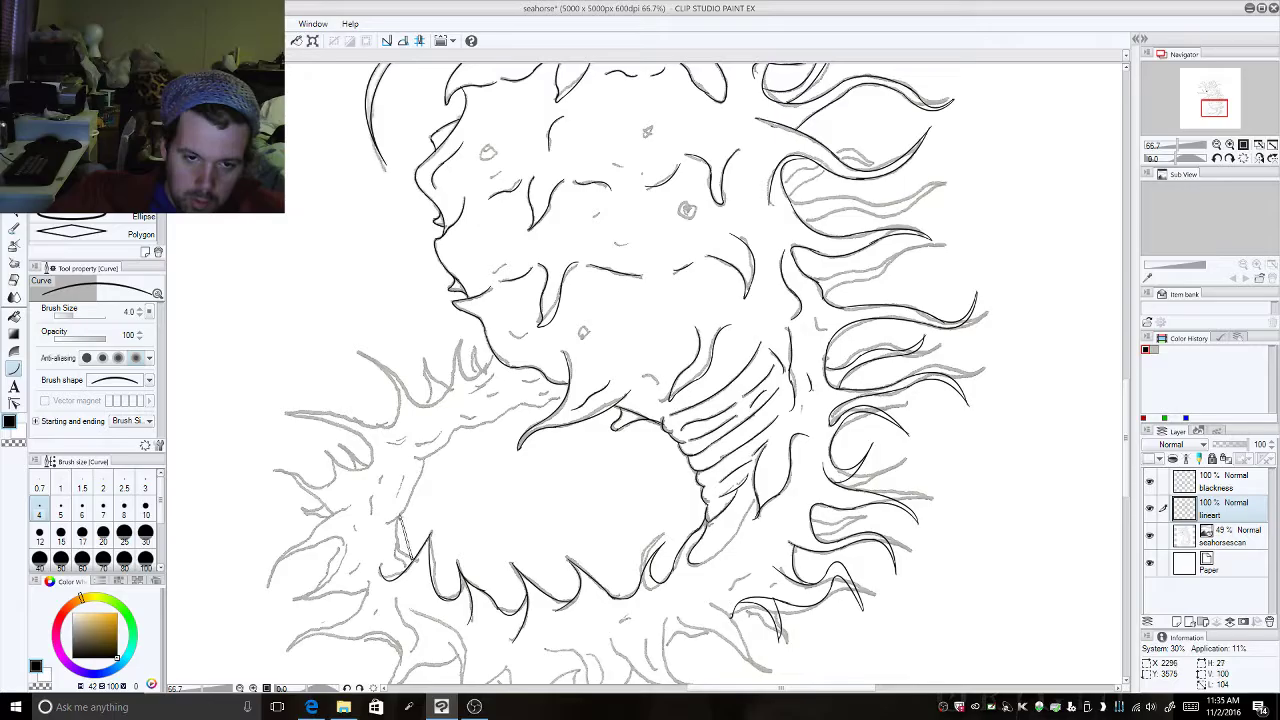
drag(388, 524, 423, 461)
key(ctrl+z)
drag(423, 461, 383, 525)
click(416, 458)
drag(416, 458, 462, 425)
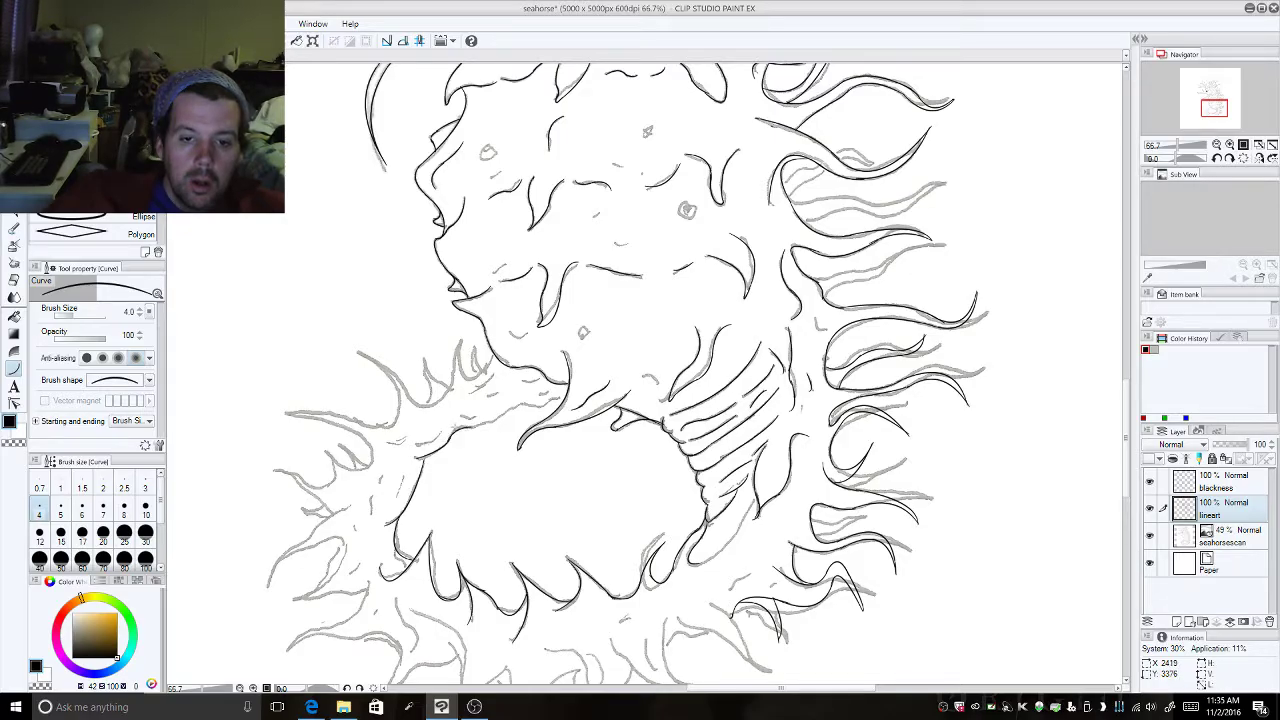
click(513, 410)
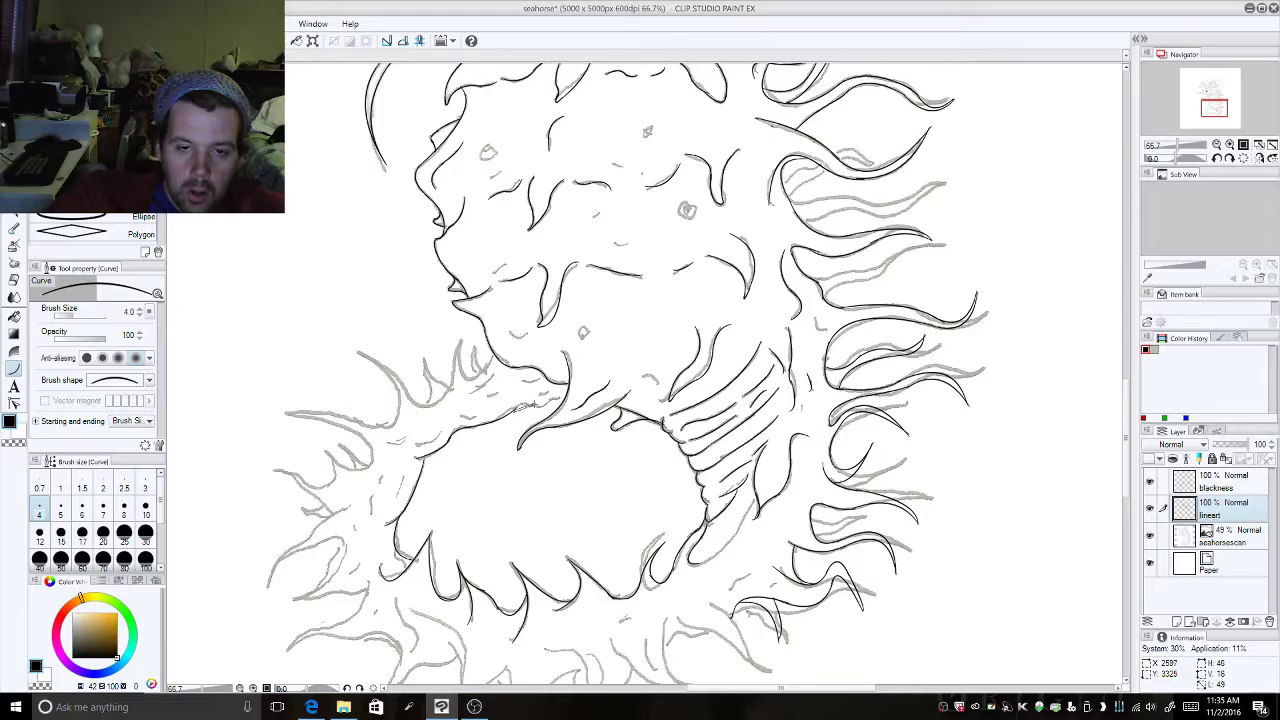
drag(551, 390, 548, 405)
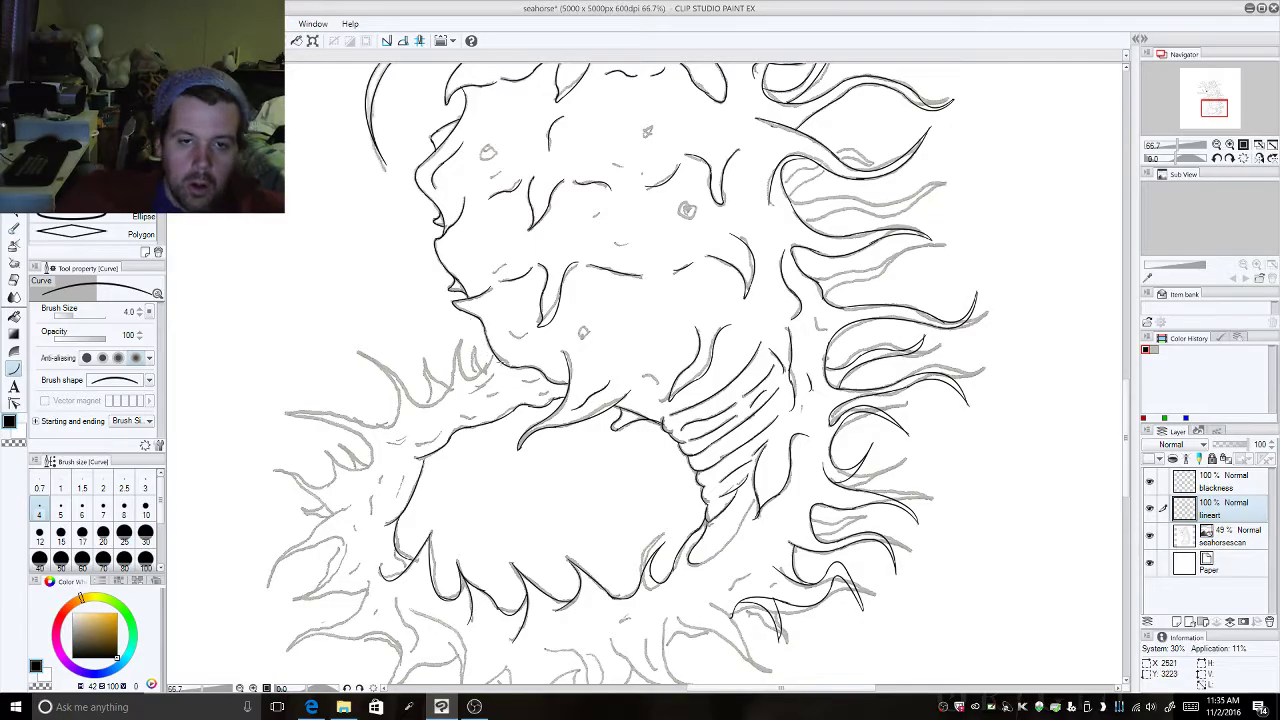
Step: Ink the curve where the loop meets the body and an upper-left spike, discarding a misplaced curve
drag(493, 357, 477, 392)
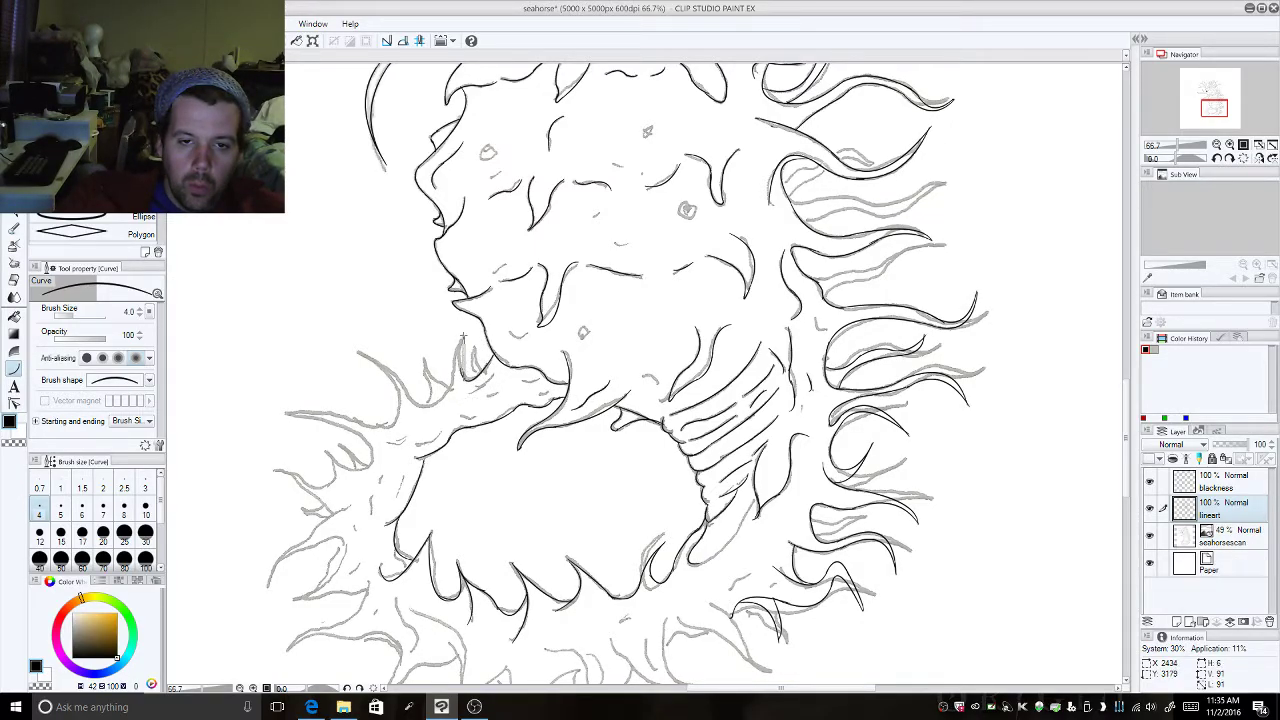
click(451, 354)
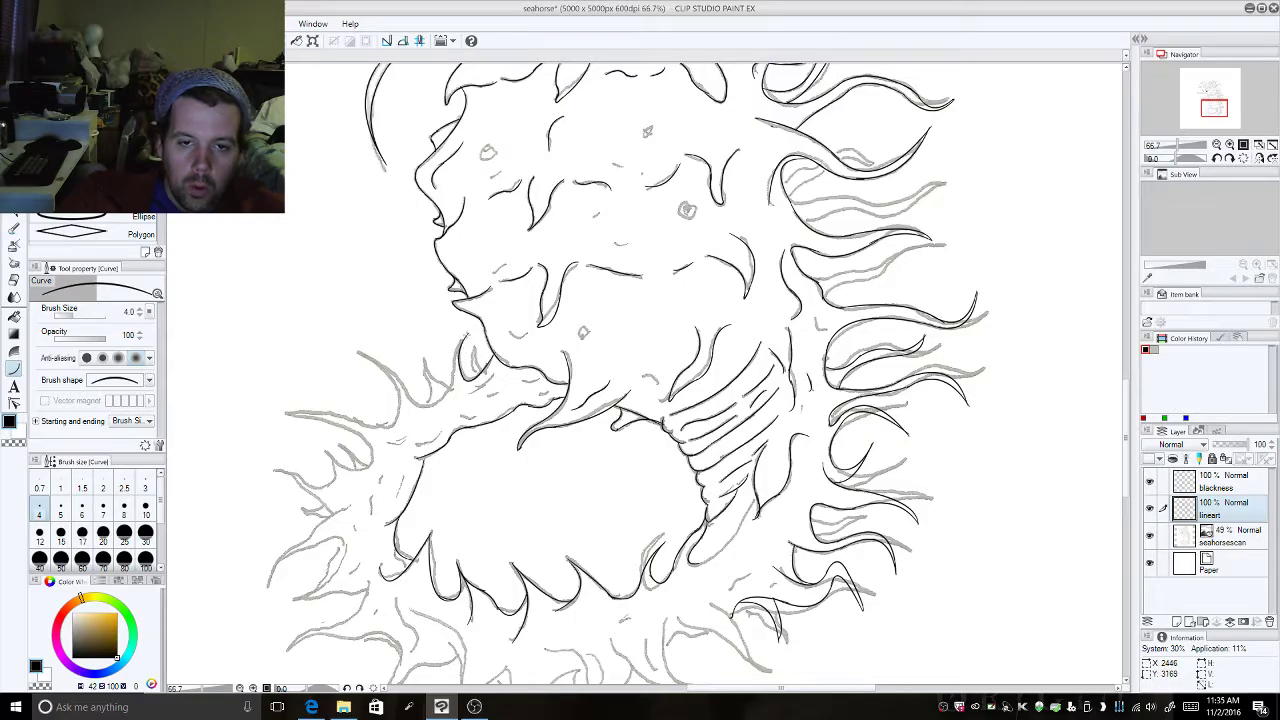
click(457, 335)
drag(452, 376, 420, 408)
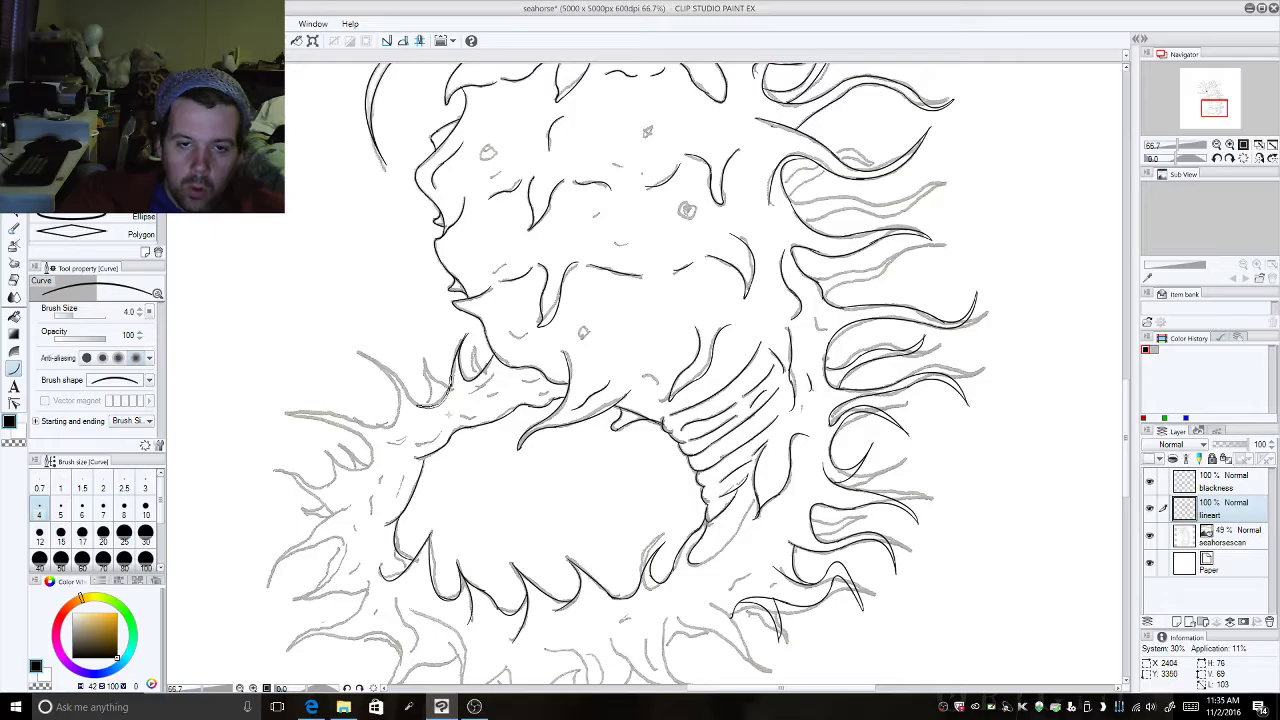
drag(358, 352, 405, 396)
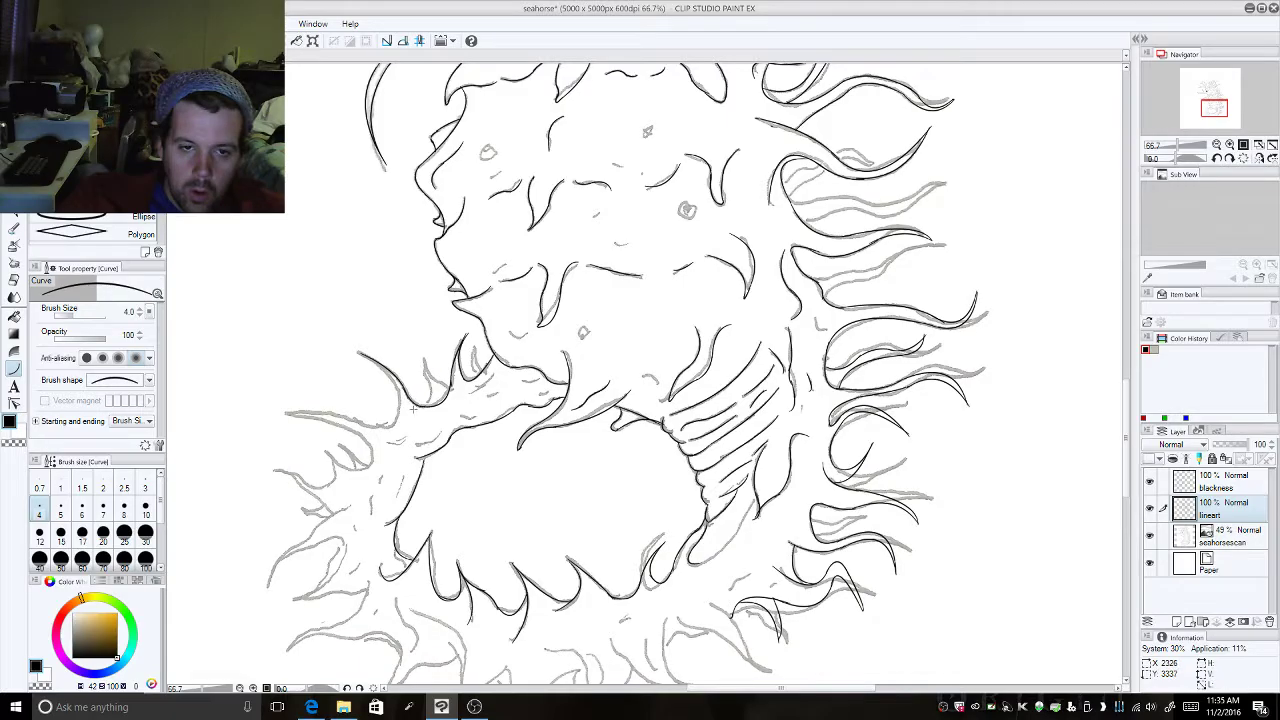
drag(360, 352, 398, 424)
click(417, 390)
key(Escape)
Step: Trace the upper and lower edges of the long left spike
drag(288, 412, 370, 428)
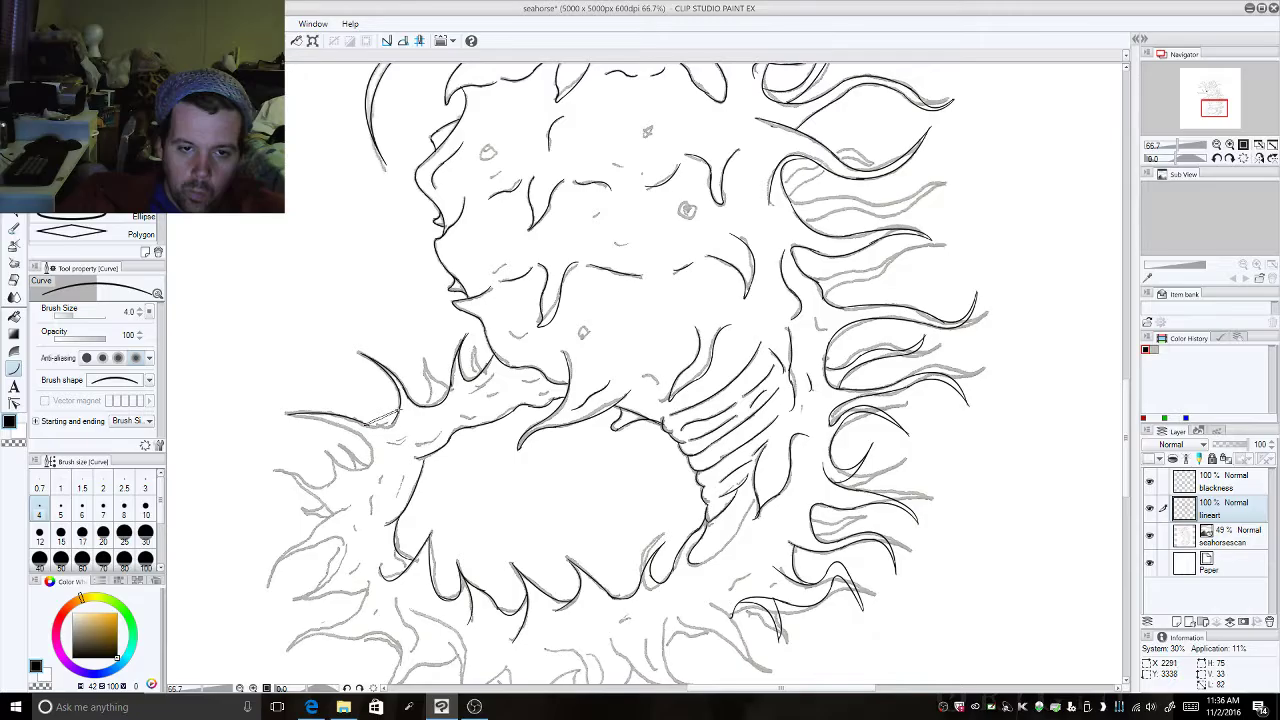
click(375, 422)
drag(288, 413, 376, 456)
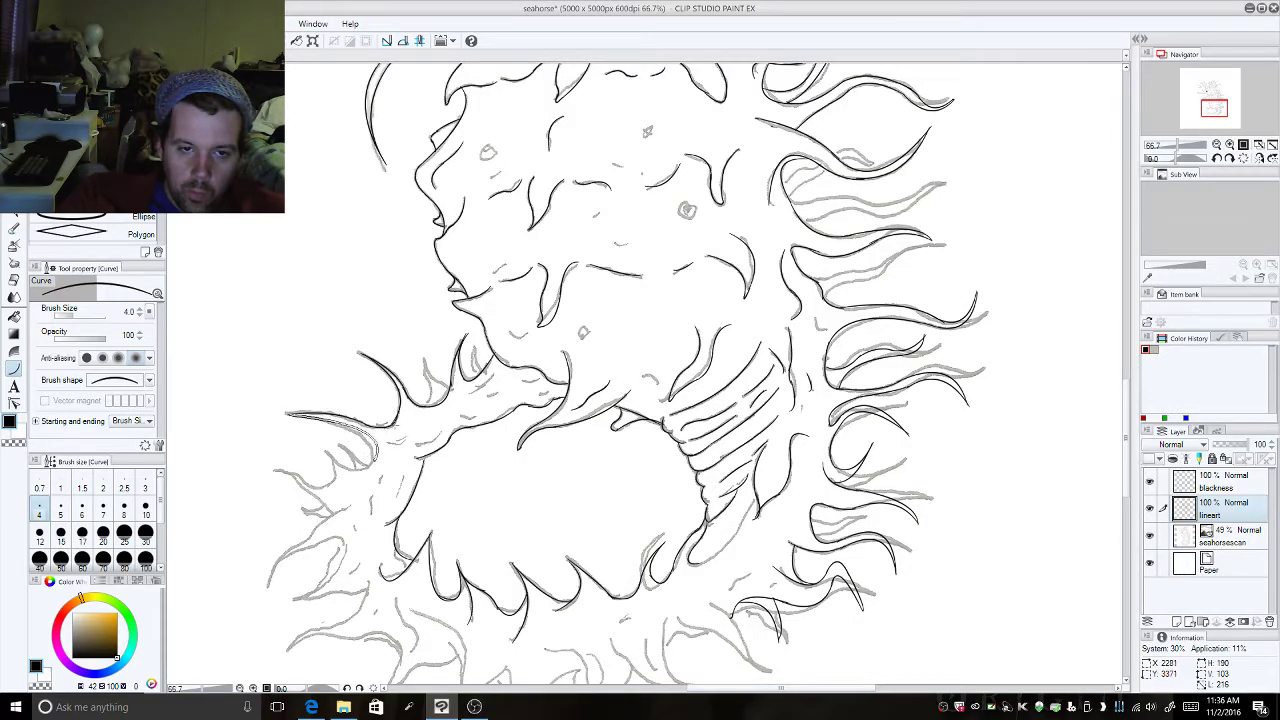
click(375, 432)
Step: Ink the small spikes along the tail's lower-left side
drag(320, 437, 377, 441)
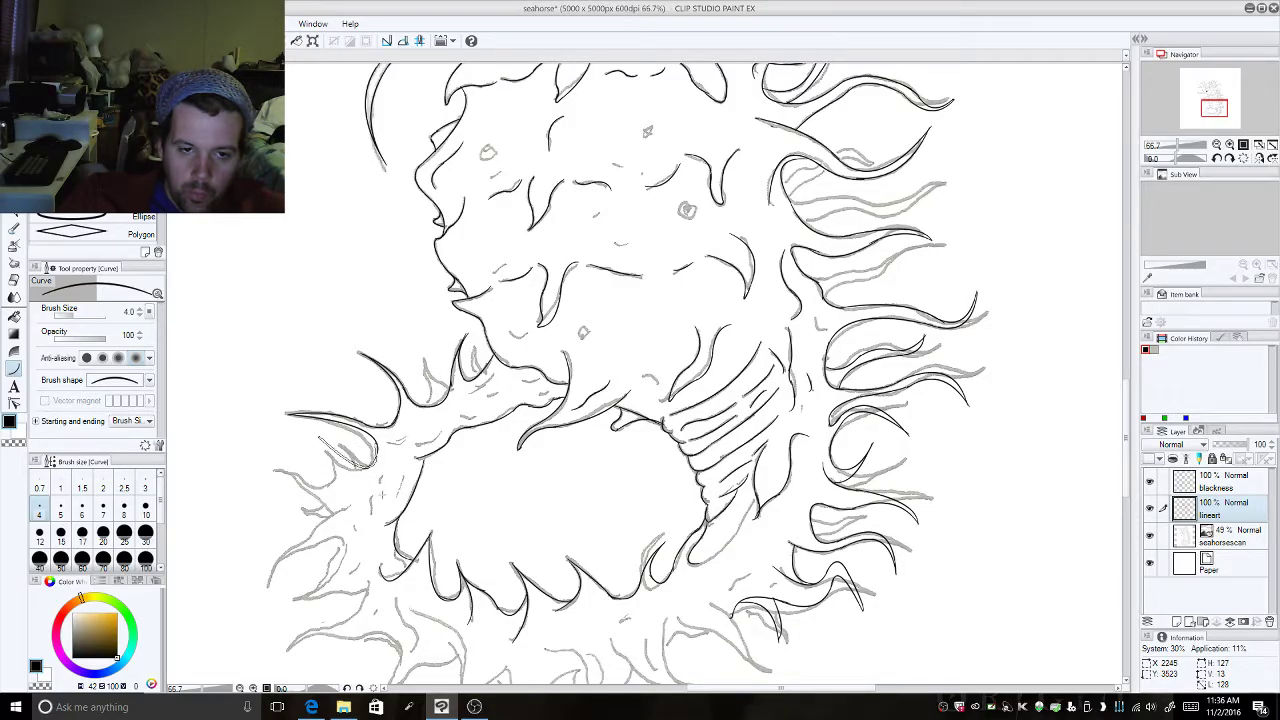
click(383, 492)
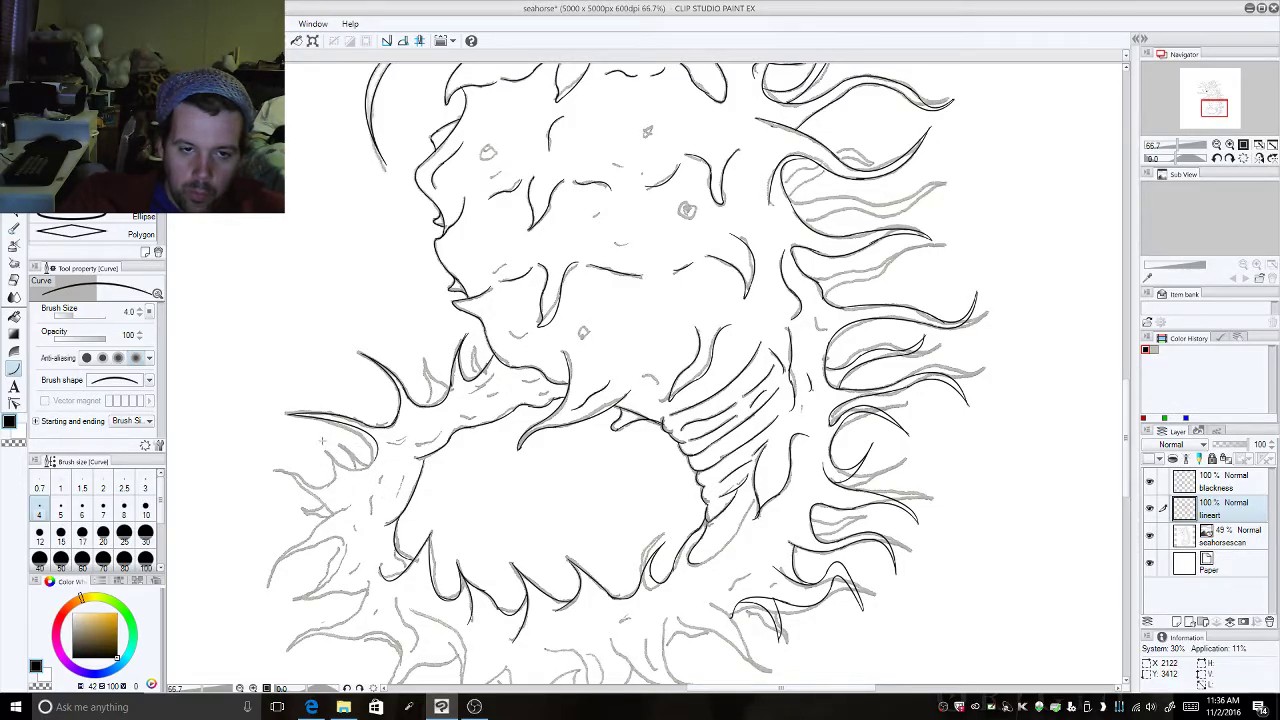
click(330, 472)
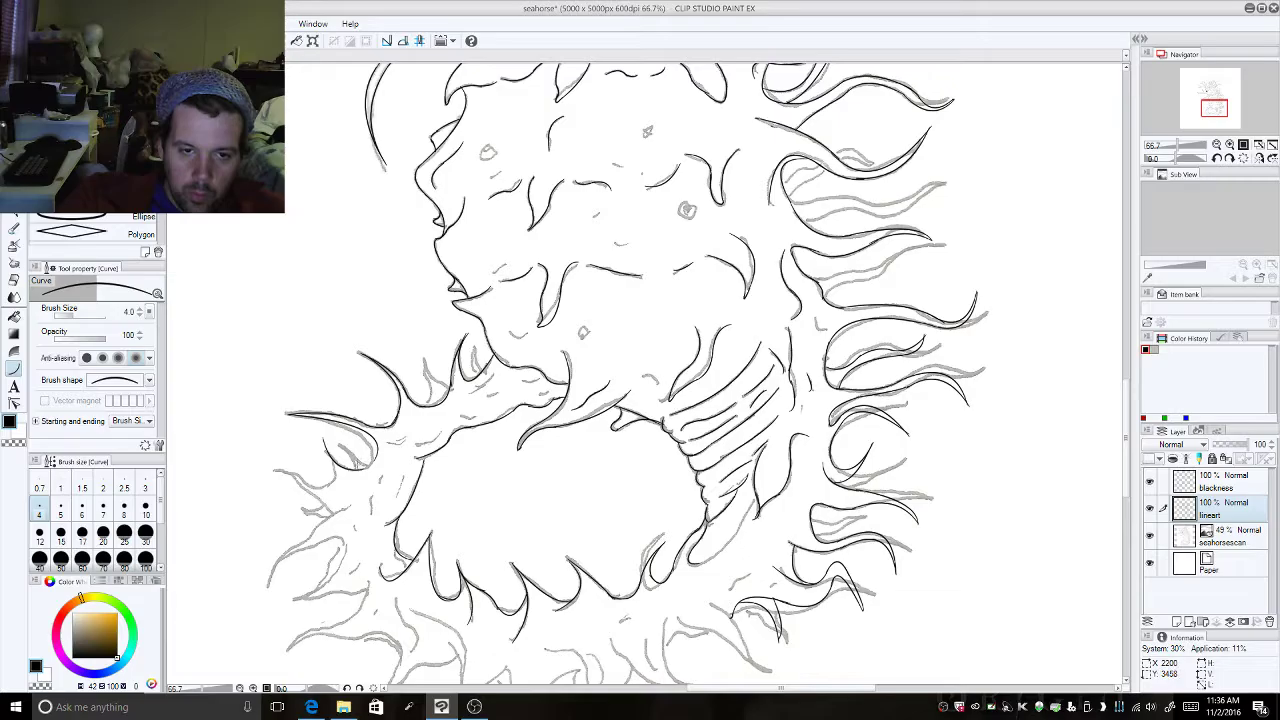
drag(330, 442, 378, 452)
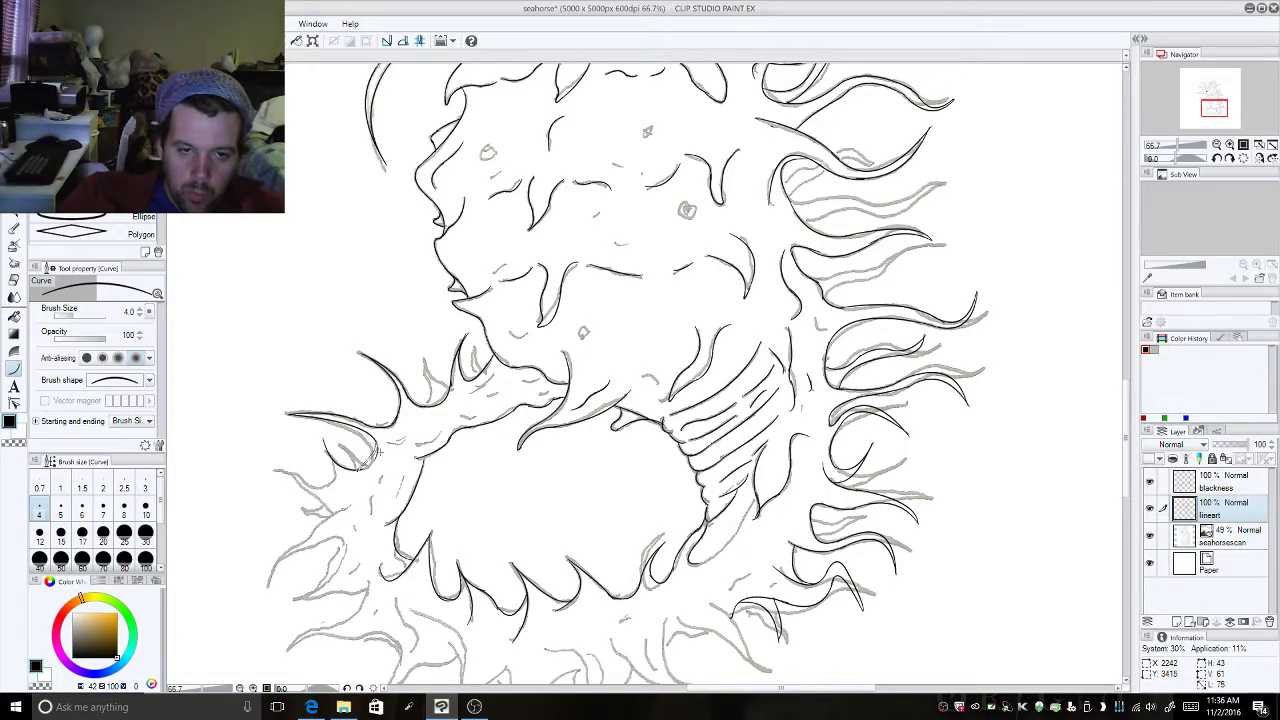
click(352, 490)
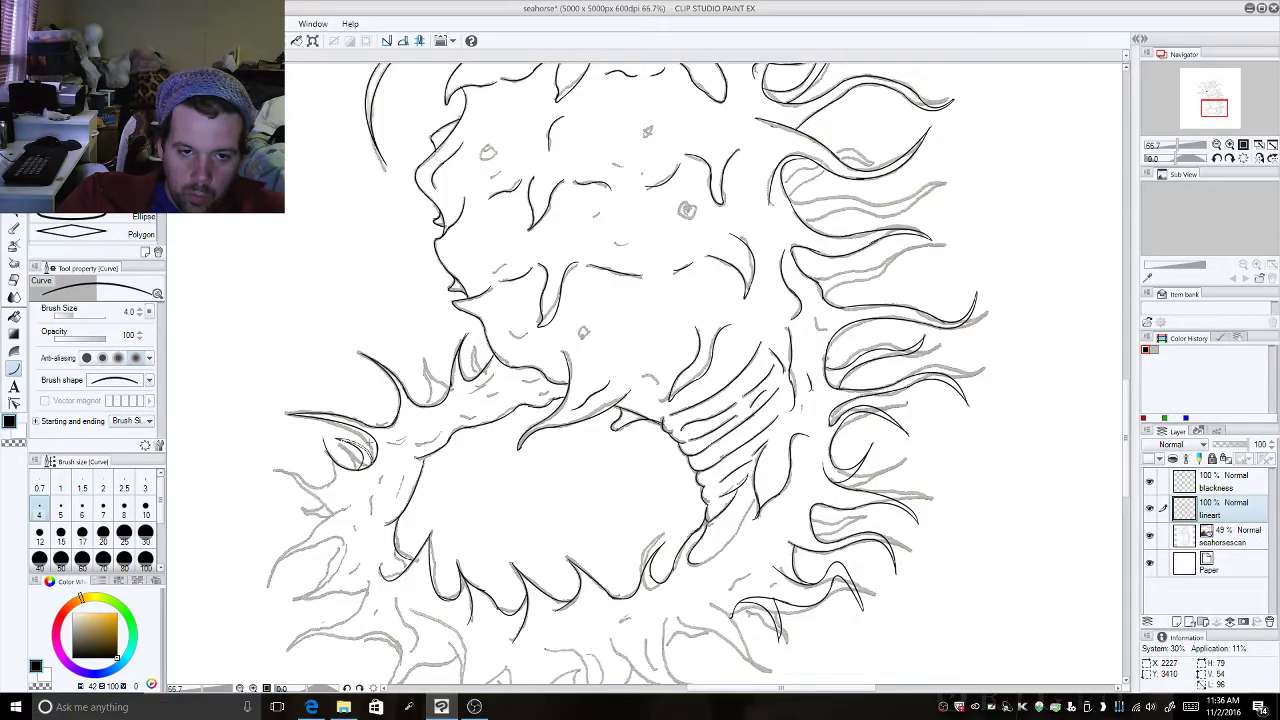
drag(275, 470, 323, 489)
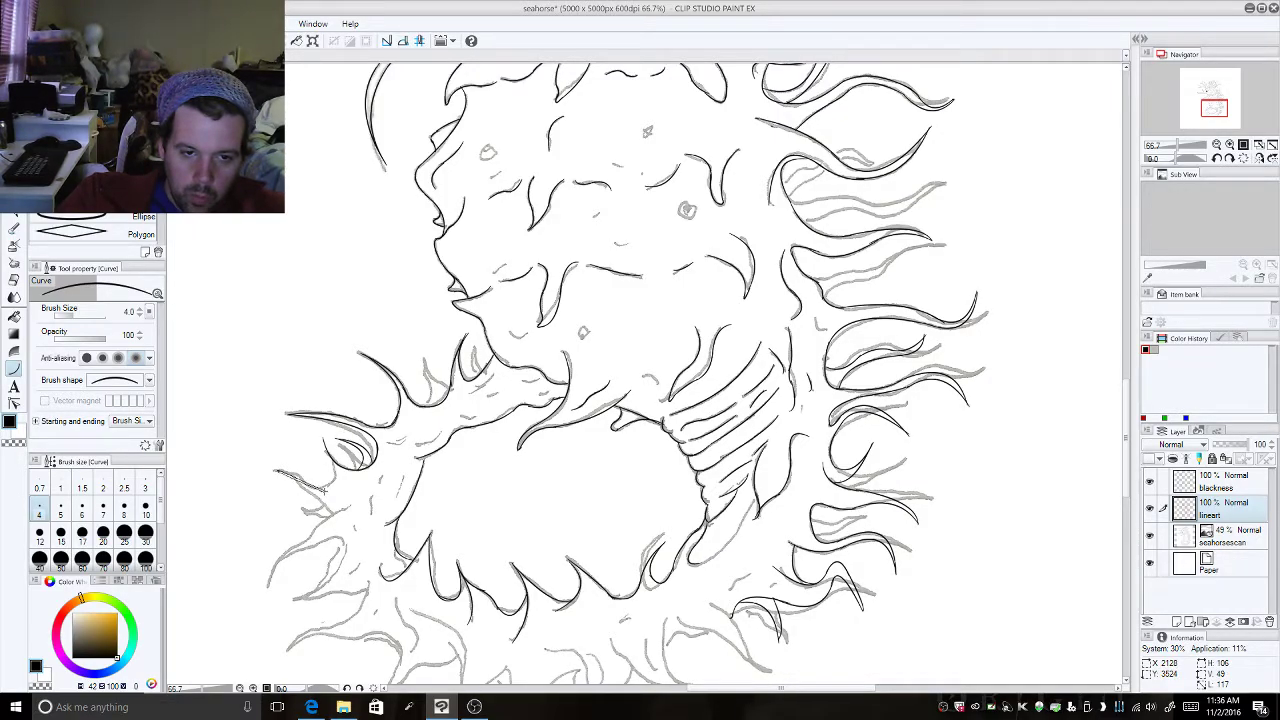
click(343, 495)
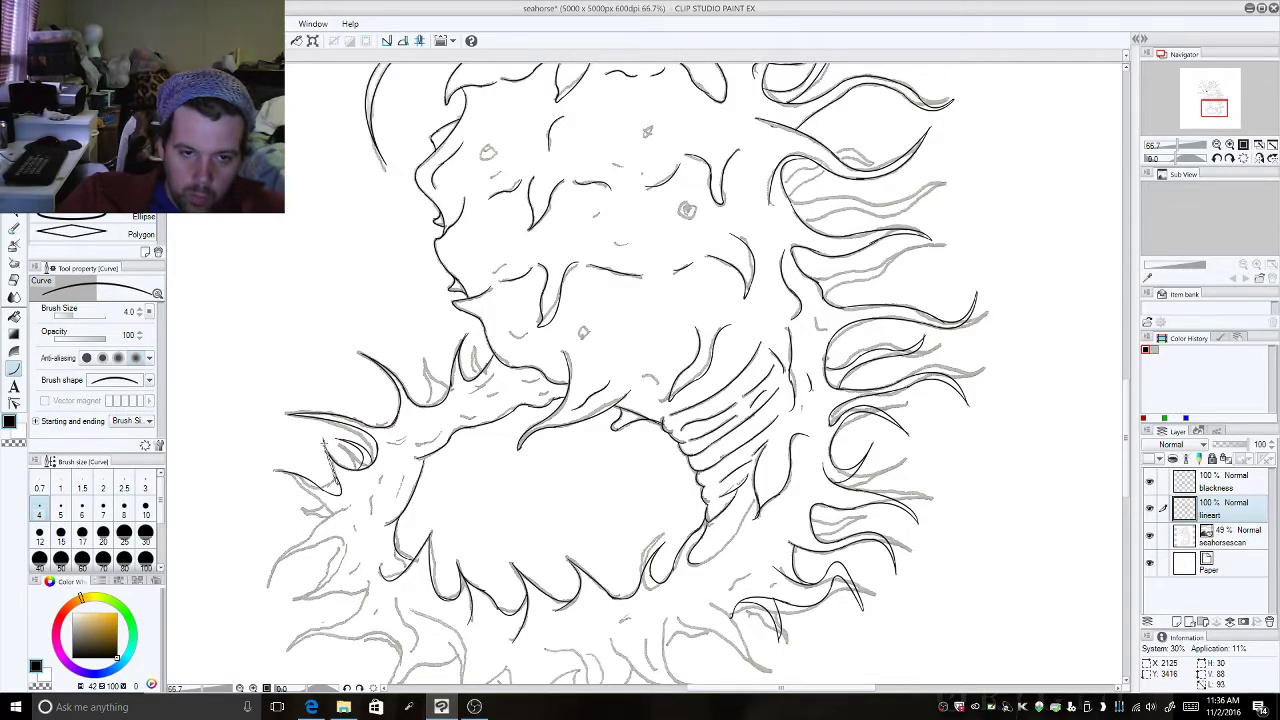
drag(328, 444, 341, 493)
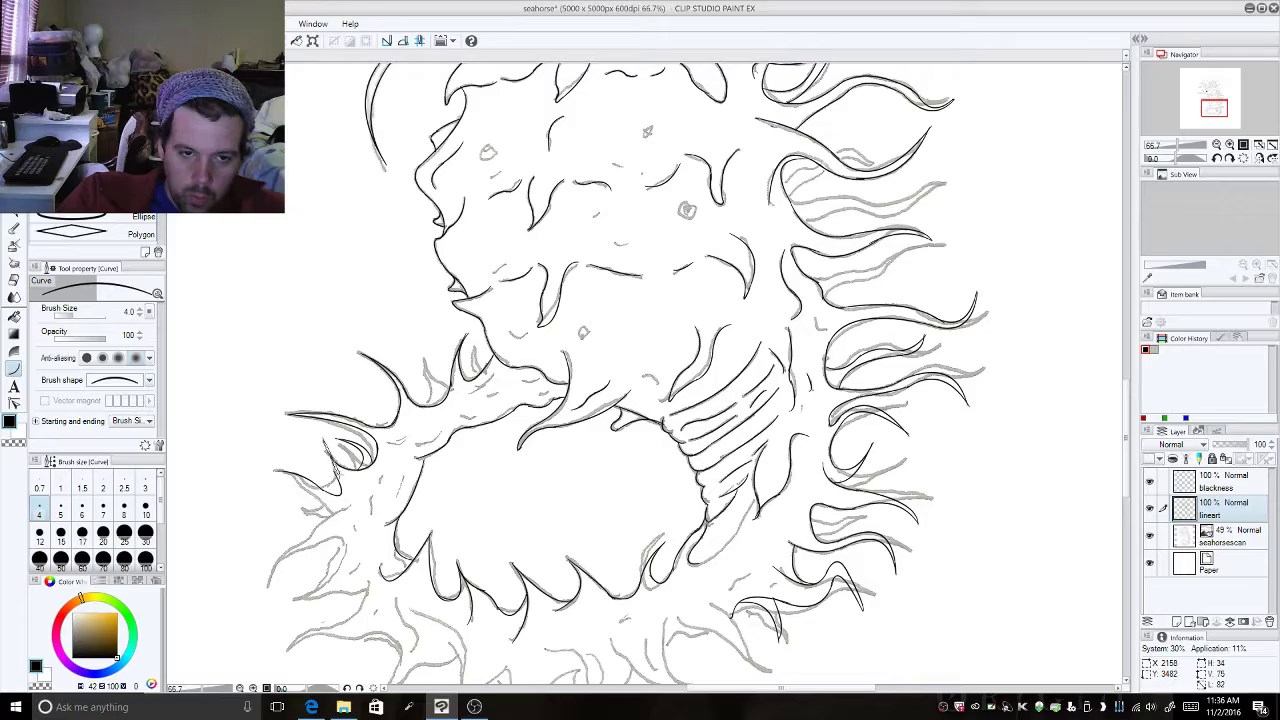
click(329, 462)
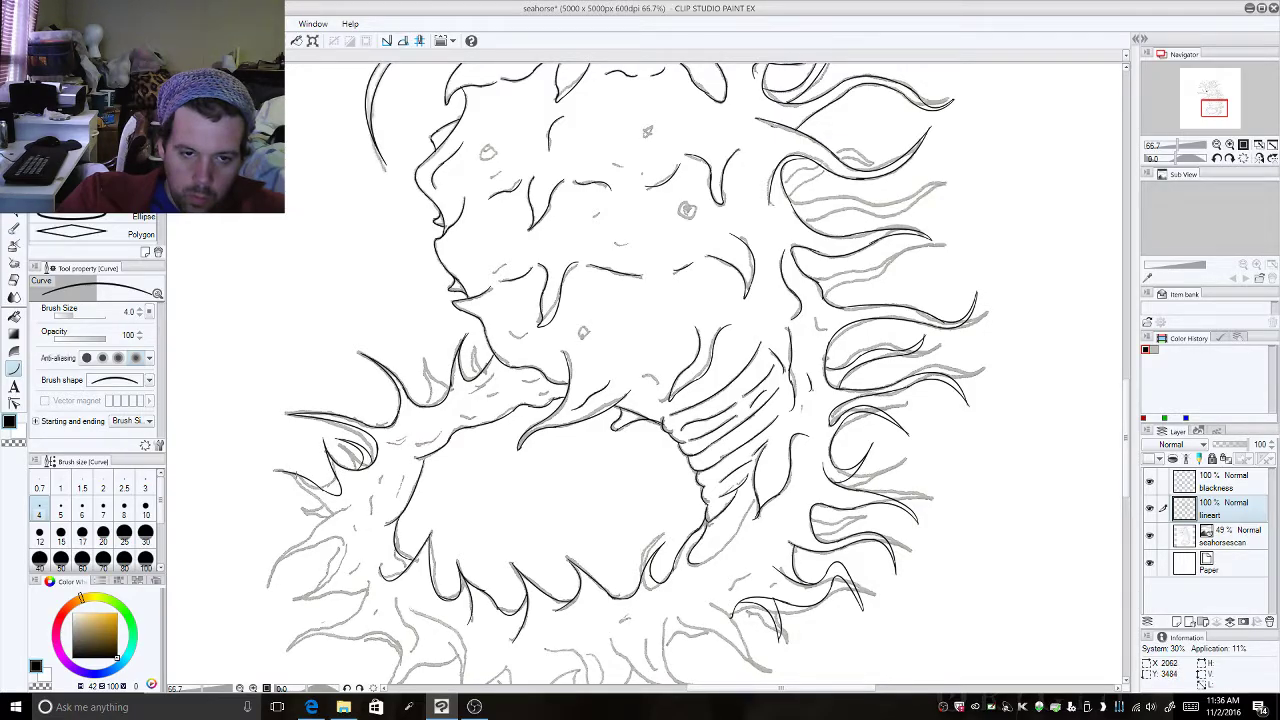
drag(278, 472, 302, 484)
Step: Finish the lower-left spike and add short curves on the tail edge and near the body
click(317, 495)
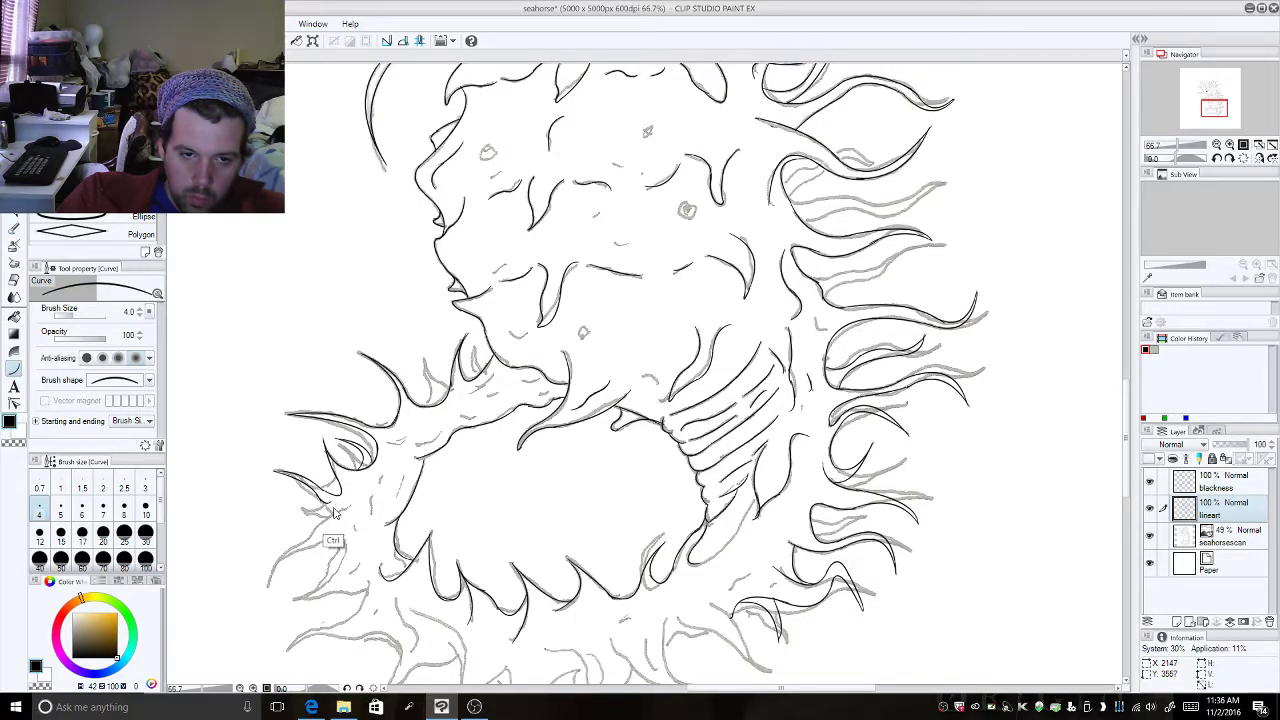
mouse_move(318, 497)
mouse_down()
mouse_move(336, 514)
mouse_move(316, 516)
mouse_up()
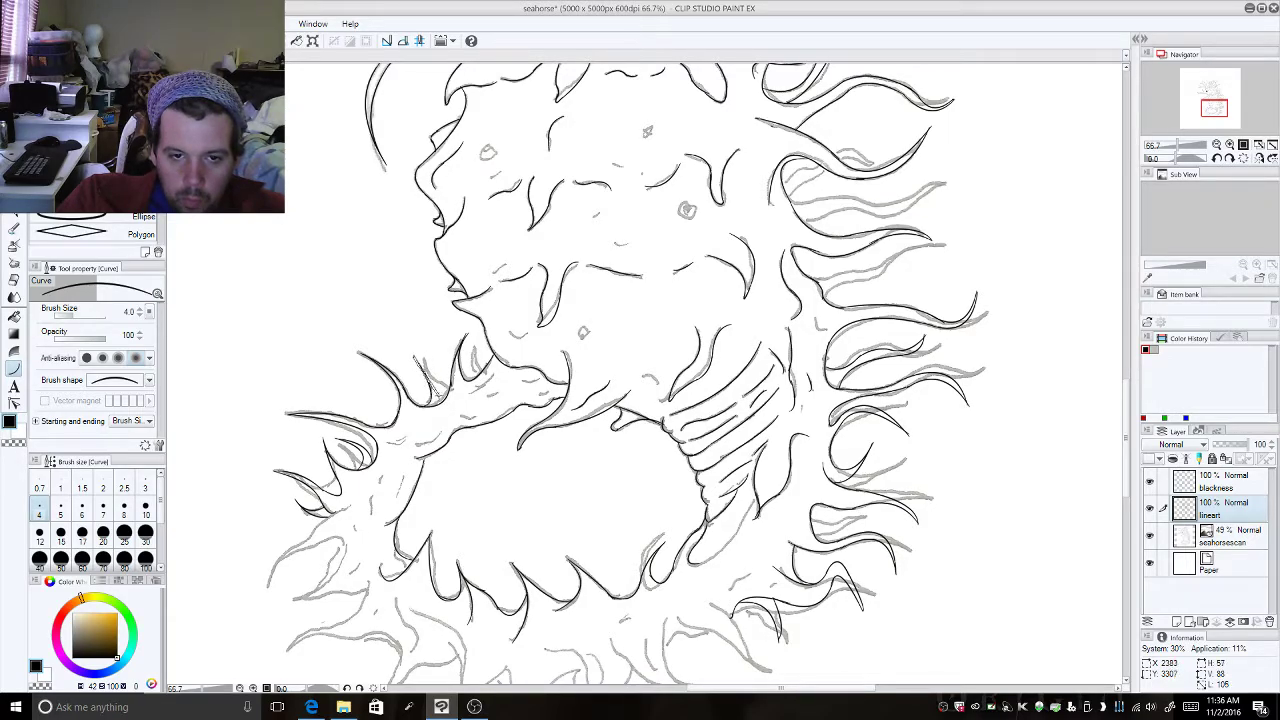
drag(437, 388, 447, 398)
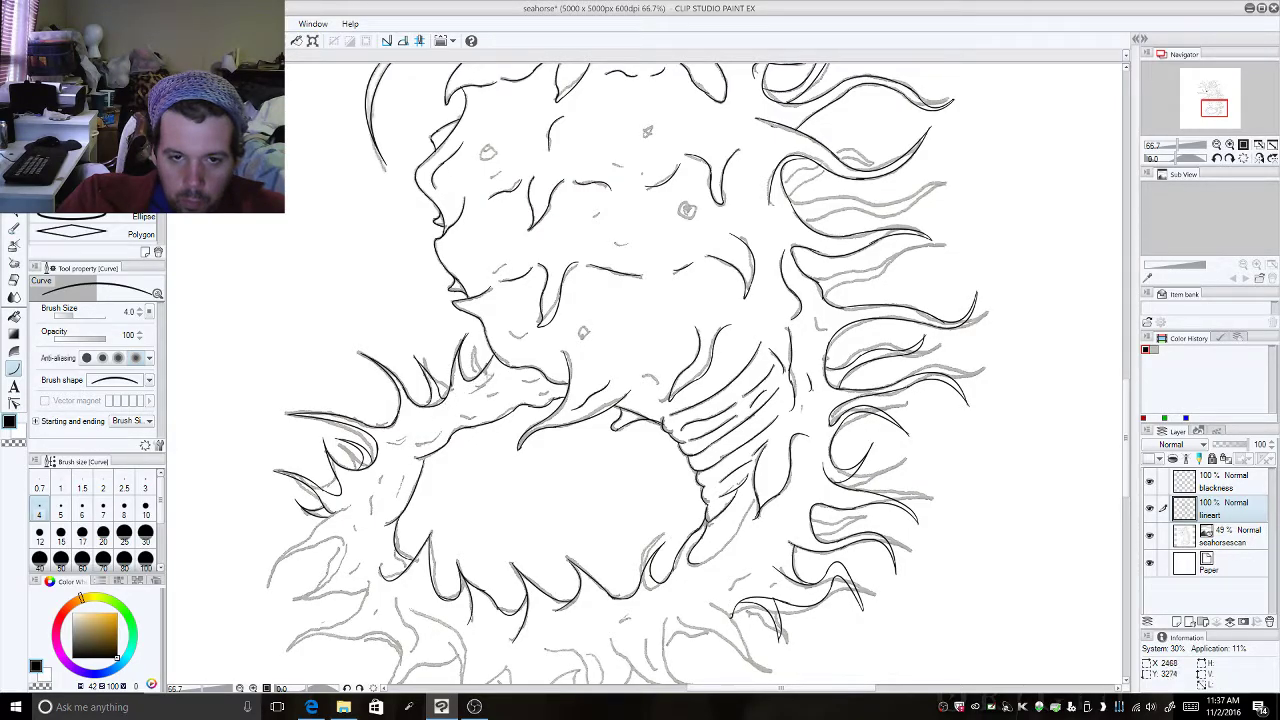
click(466, 362)
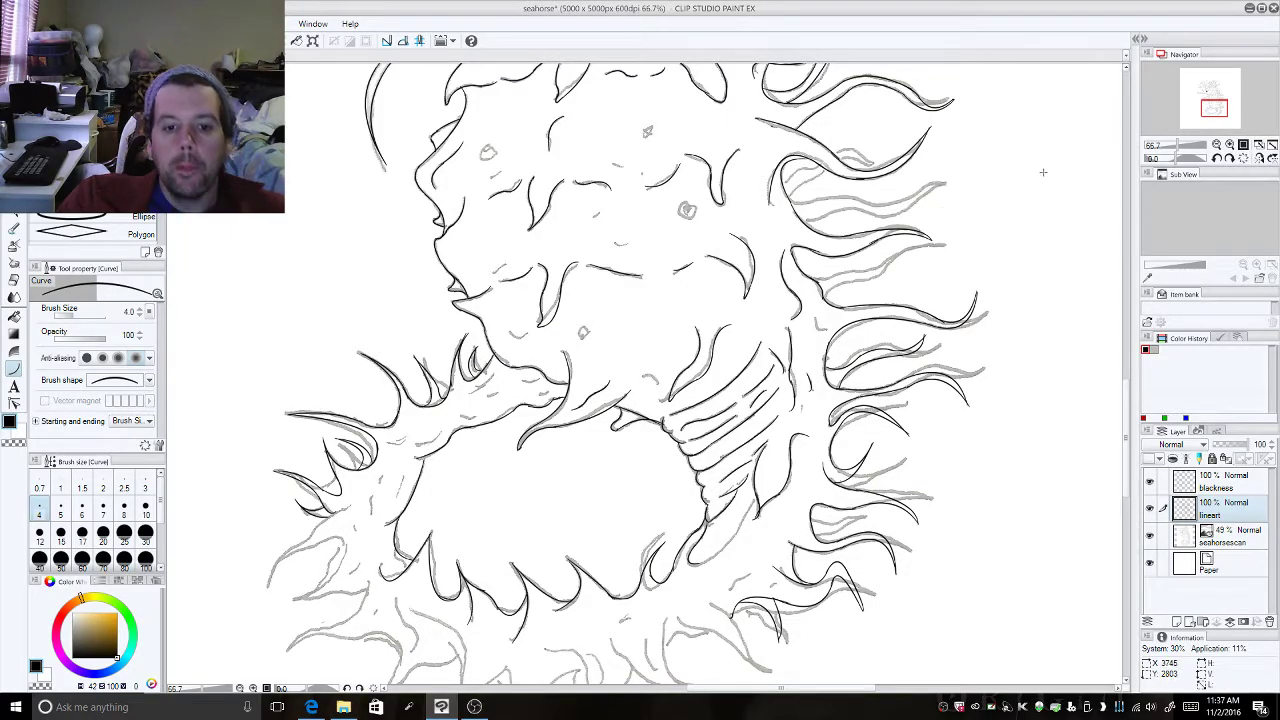
Step: Trace curves along the tail's left side and the spiky area beside it
drag(374, 518, 381, 478)
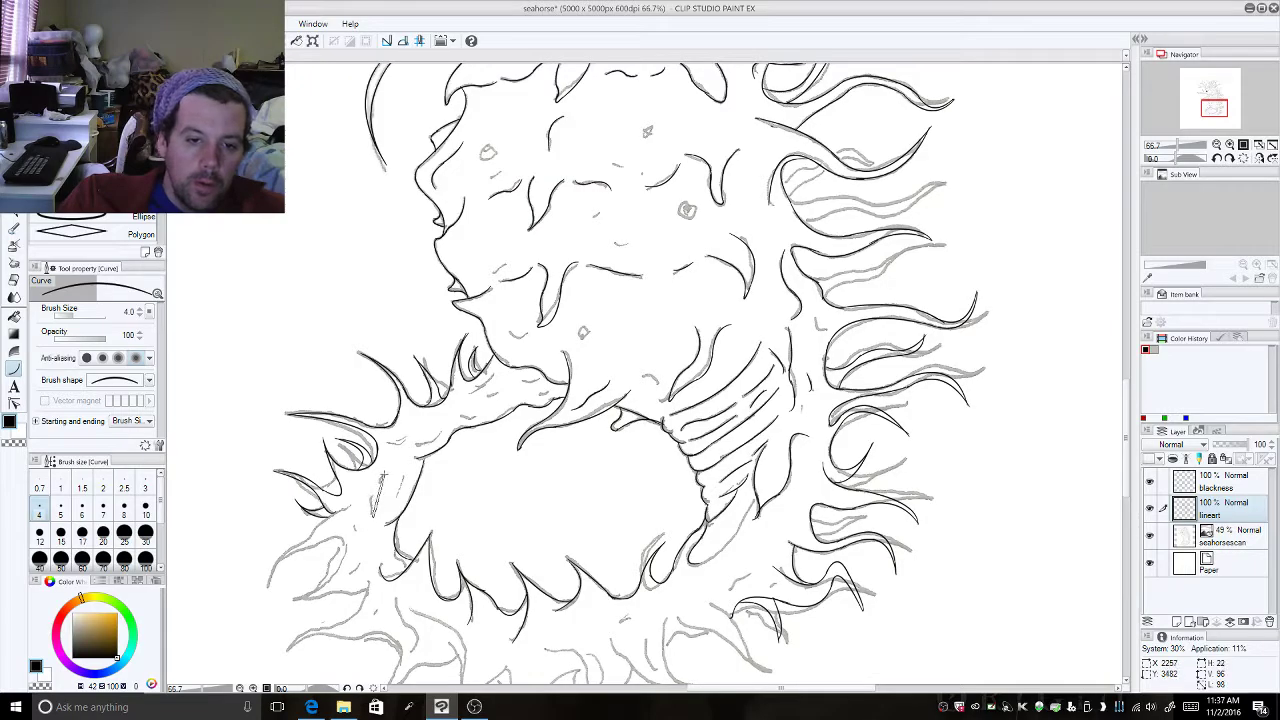
click(368, 496)
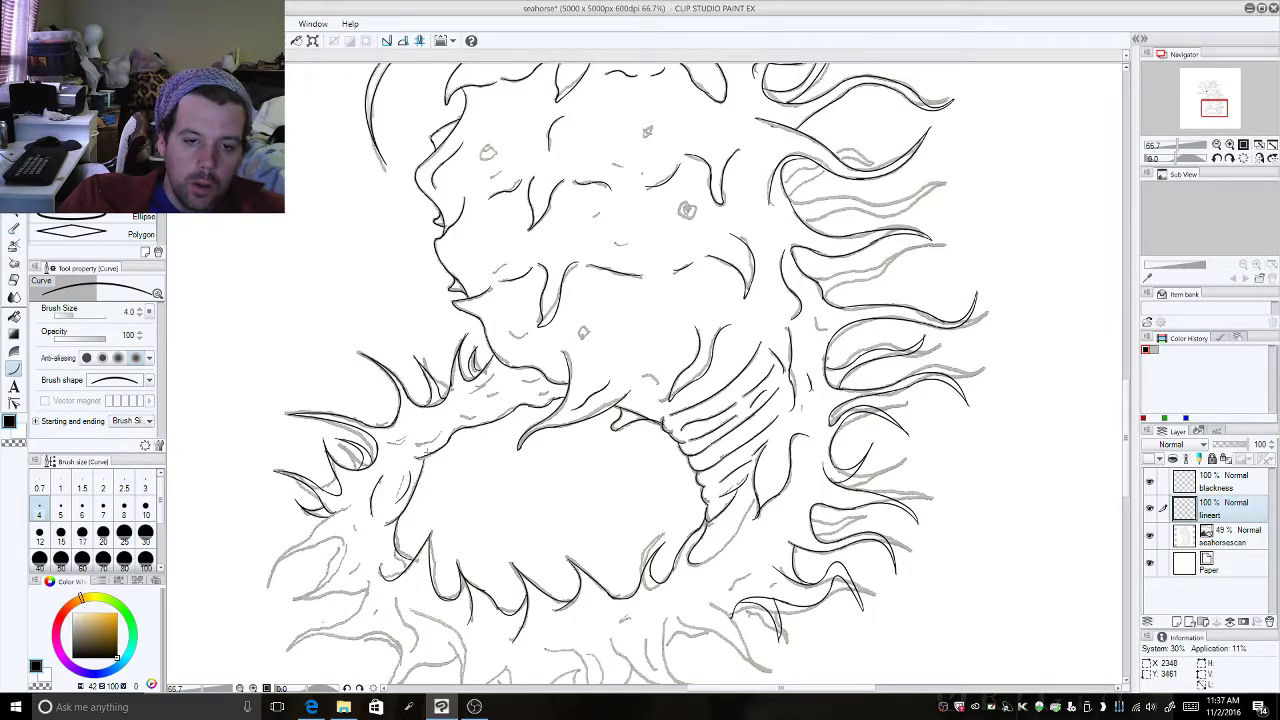
drag(417, 447, 438, 427)
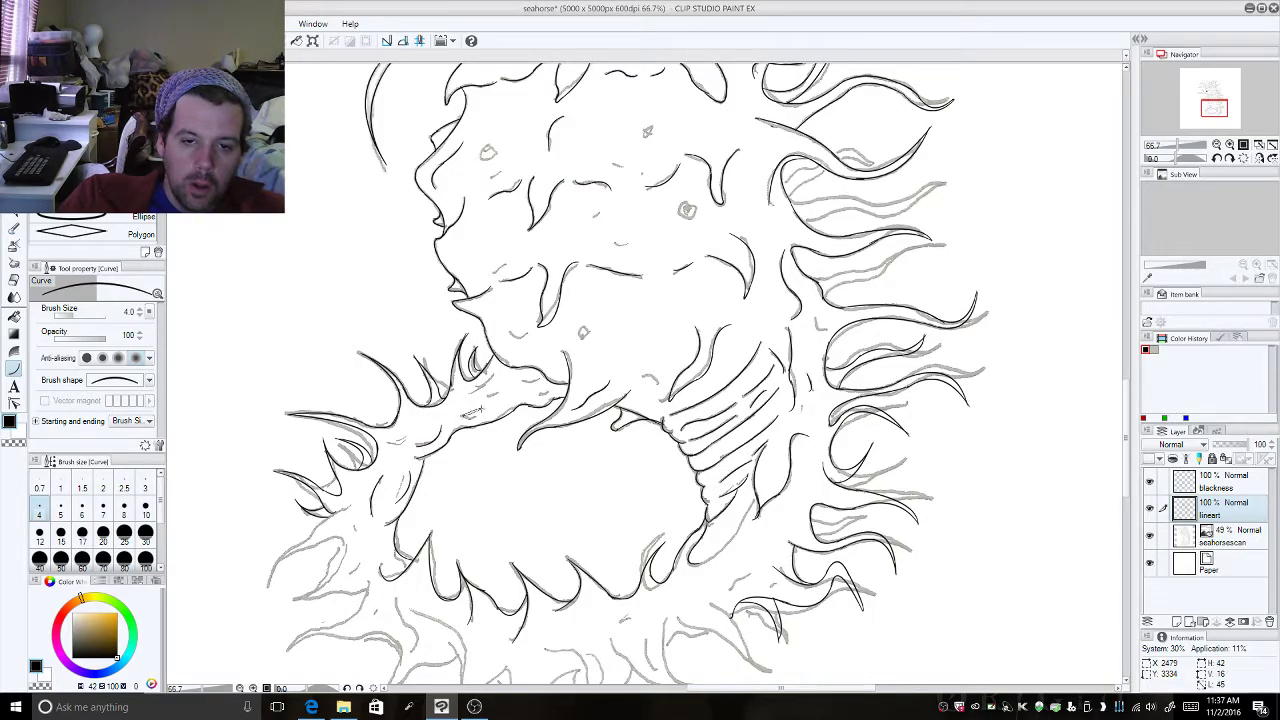
drag(480, 374, 492, 392)
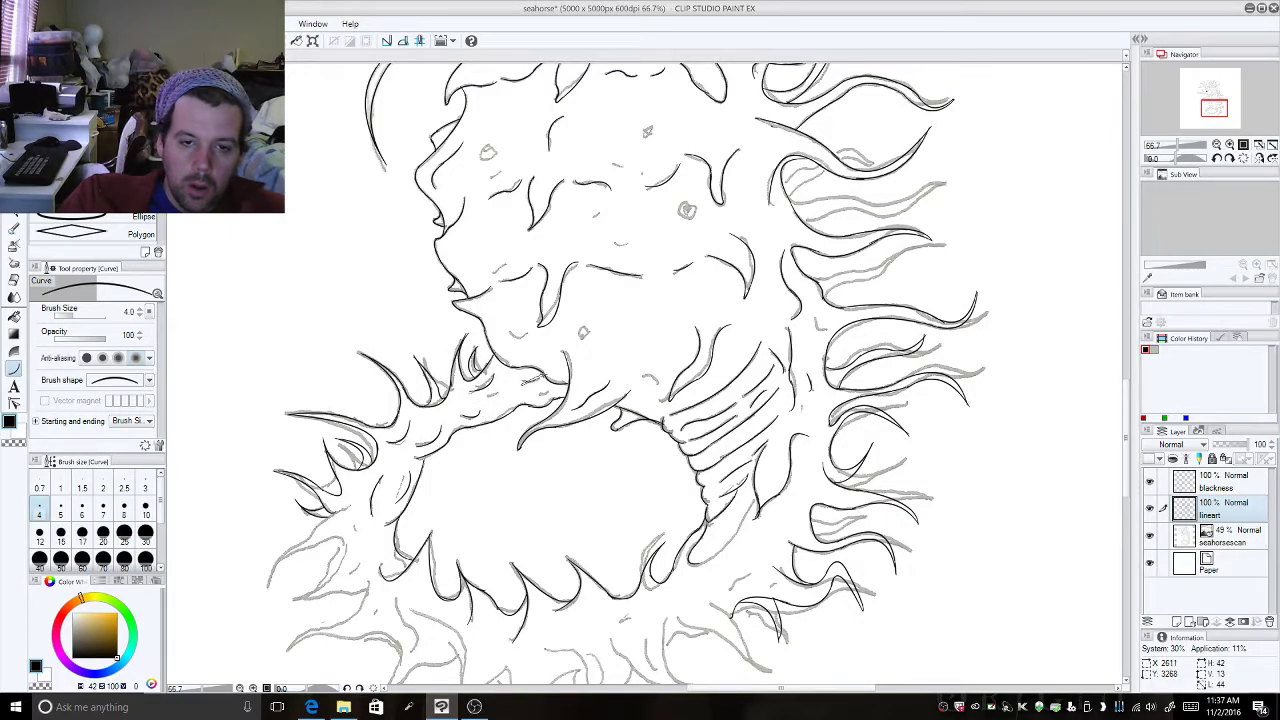
drag(268, 585, 297, 541)
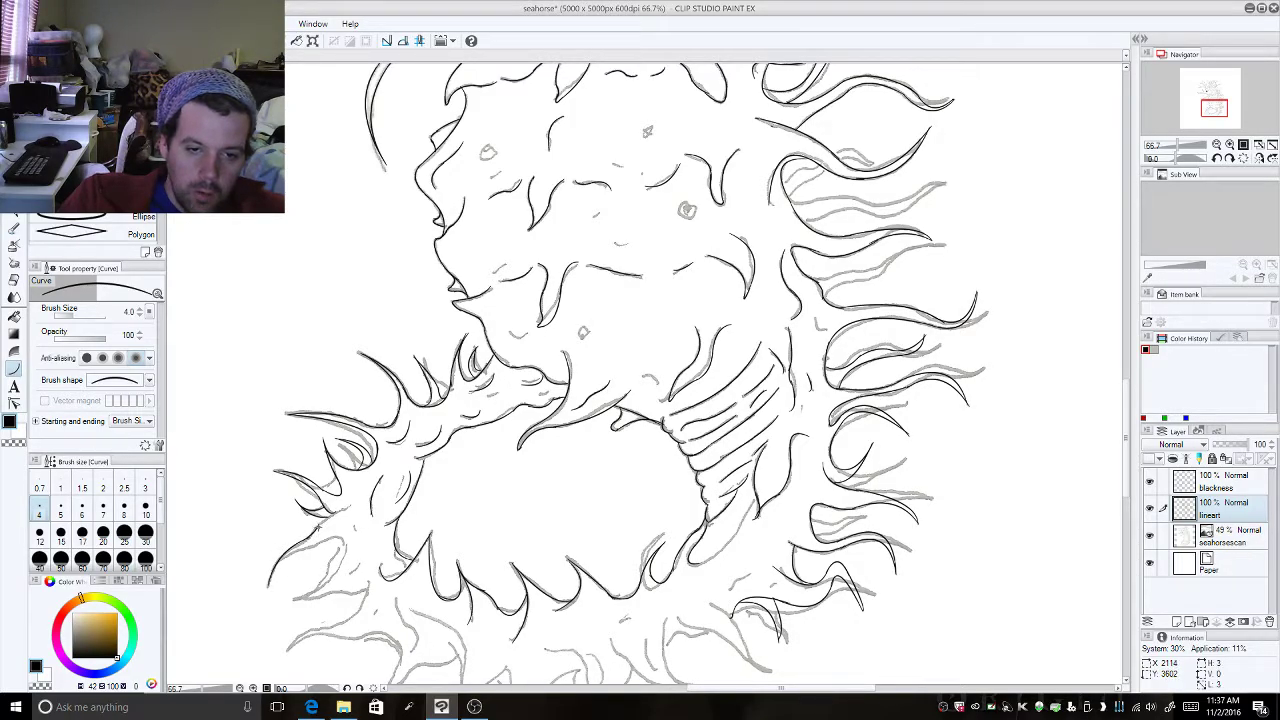
Step: Ink the lower-left tendril curves, joining the first to the earlier stroke
drag(351, 505, 320, 524)
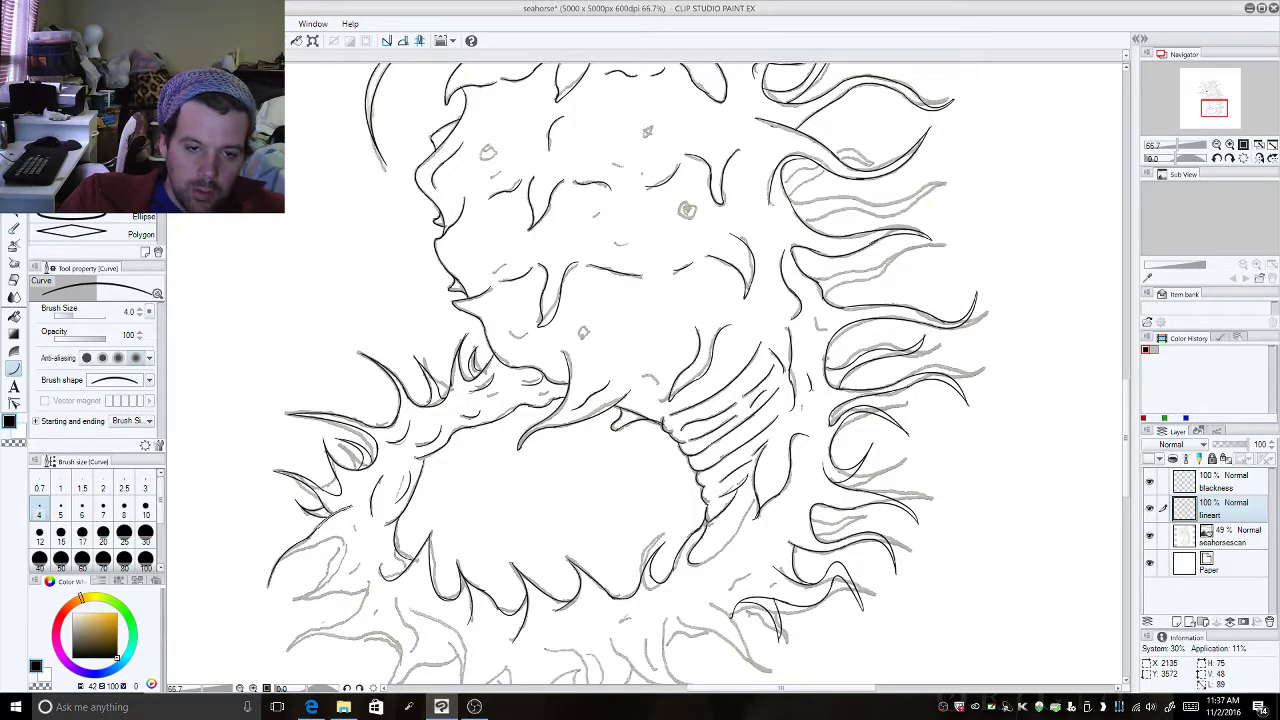
drag(268, 584, 320, 538)
click(267, 585)
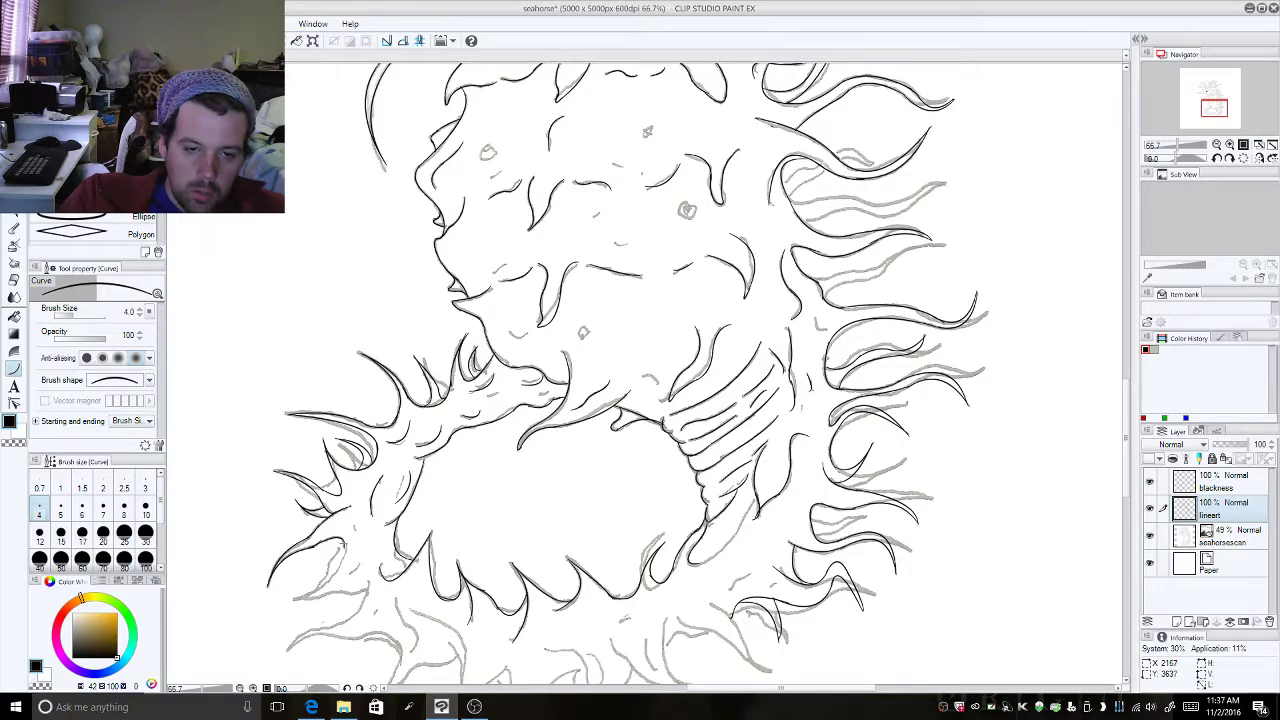
drag(296, 600, 350, 566)
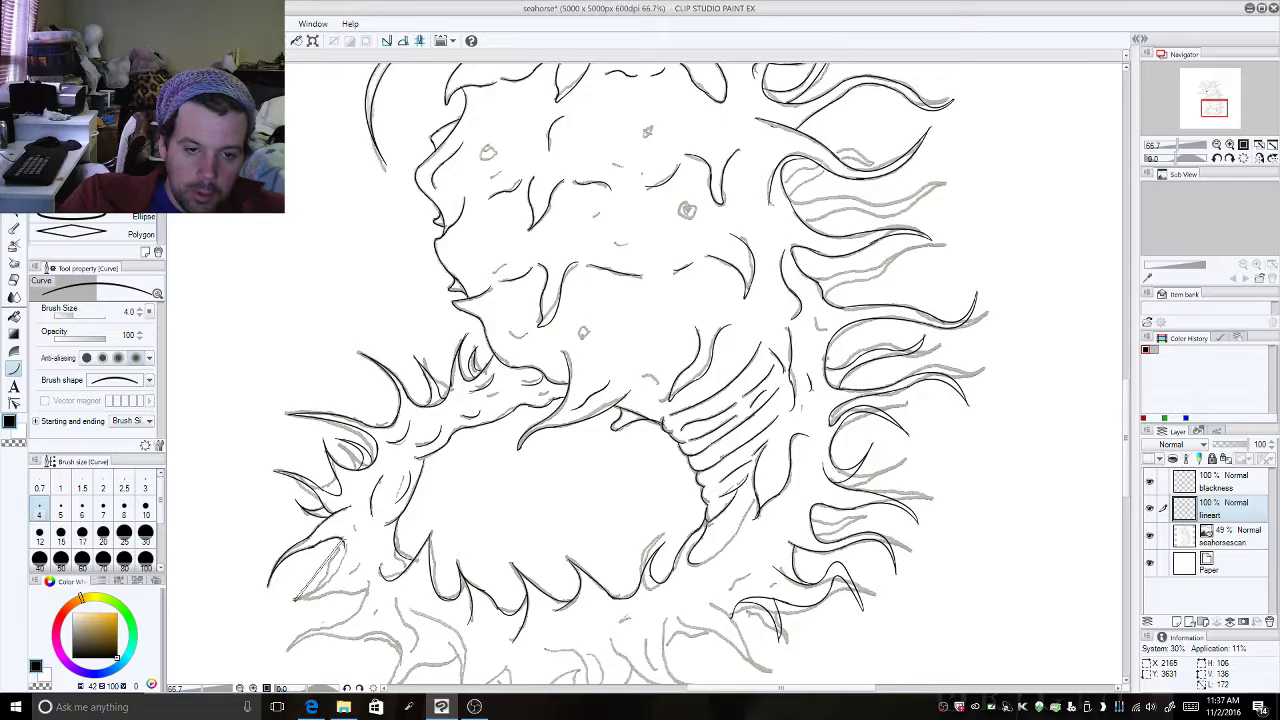
click(347, 578)
drag(315, 592, 354, 546)
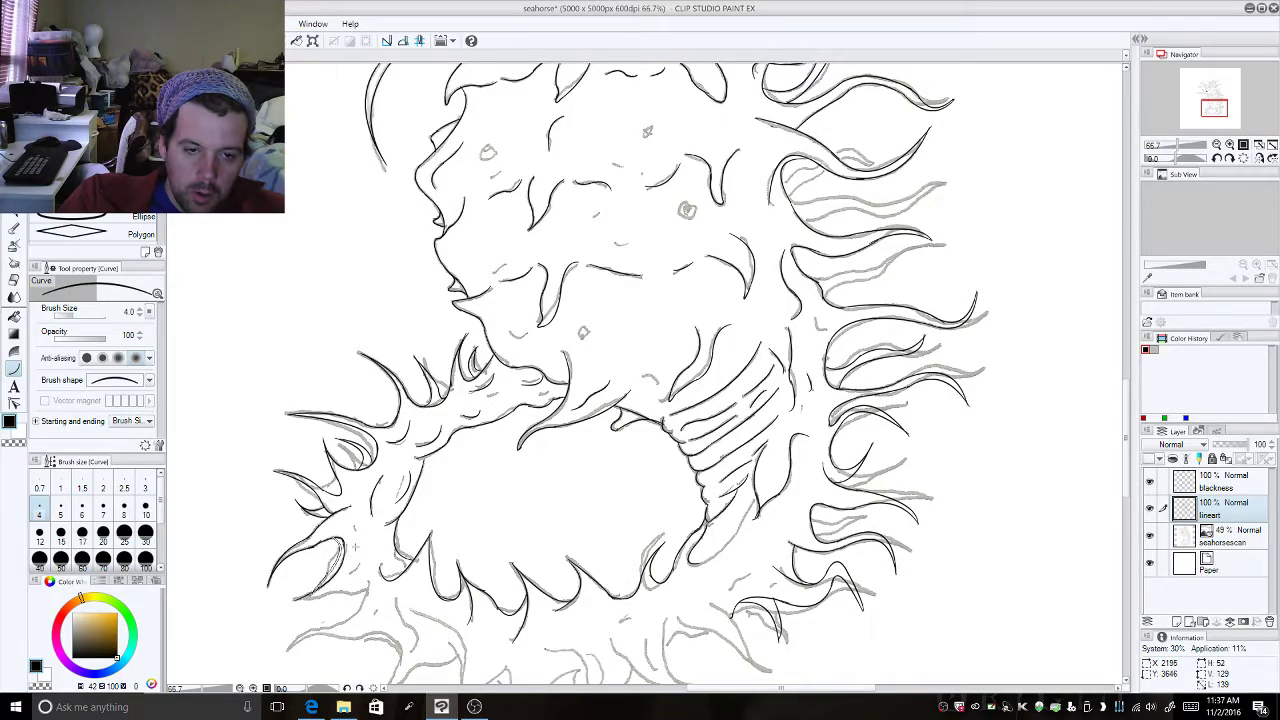
click(350, 572)
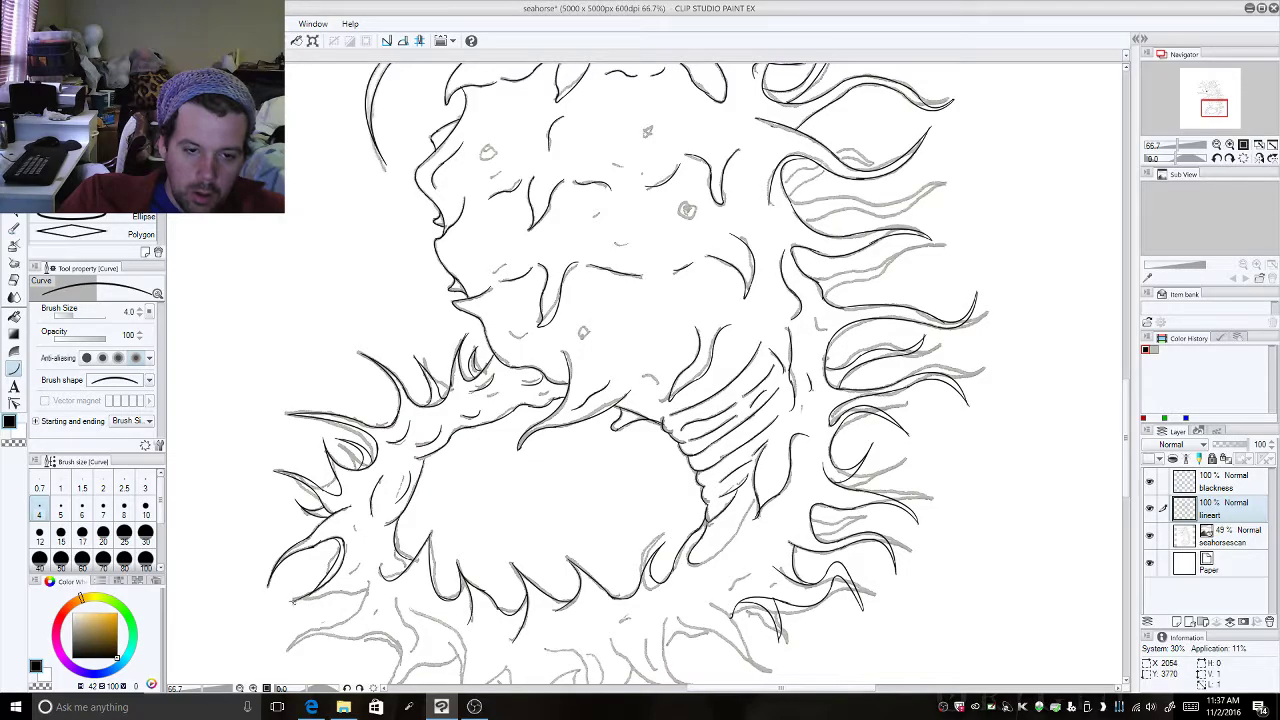
drag(338, 589, 355, 594)
click(362, 589)
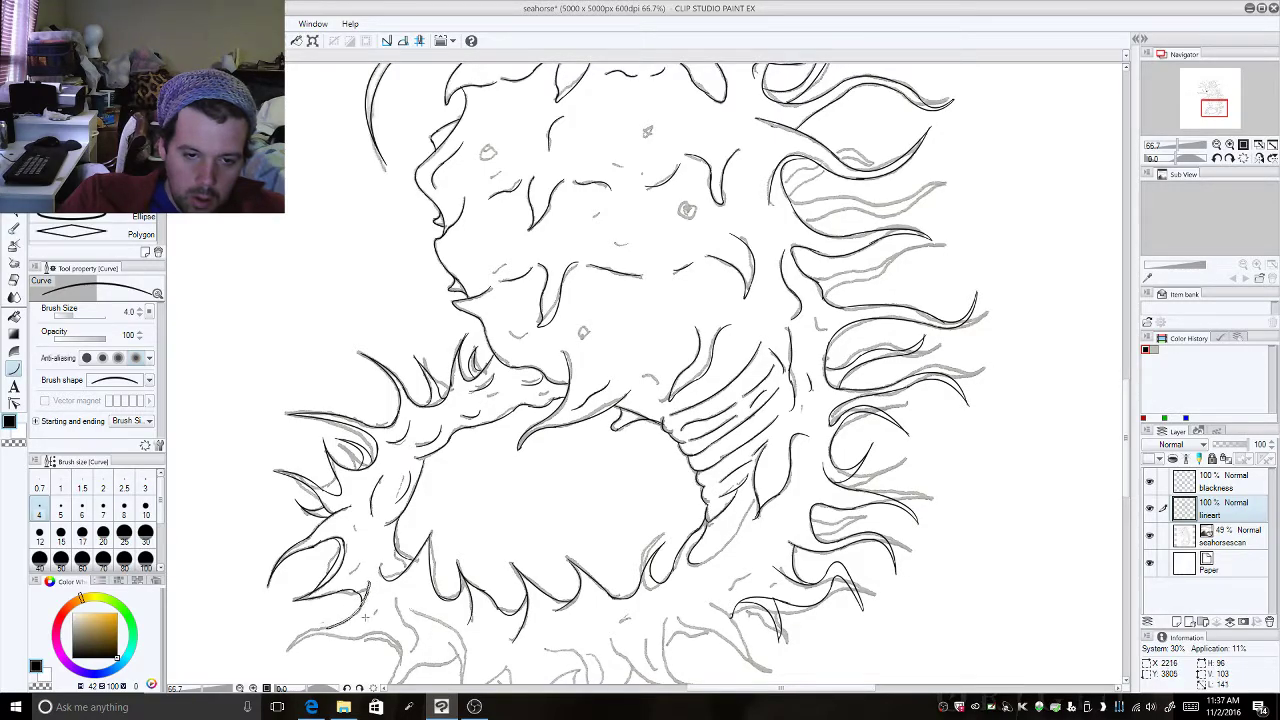
Step: Draw the bottom-left tendril curve, undoing failed attempts and cancelling the last preview
drag(285, 663, 330, 628)
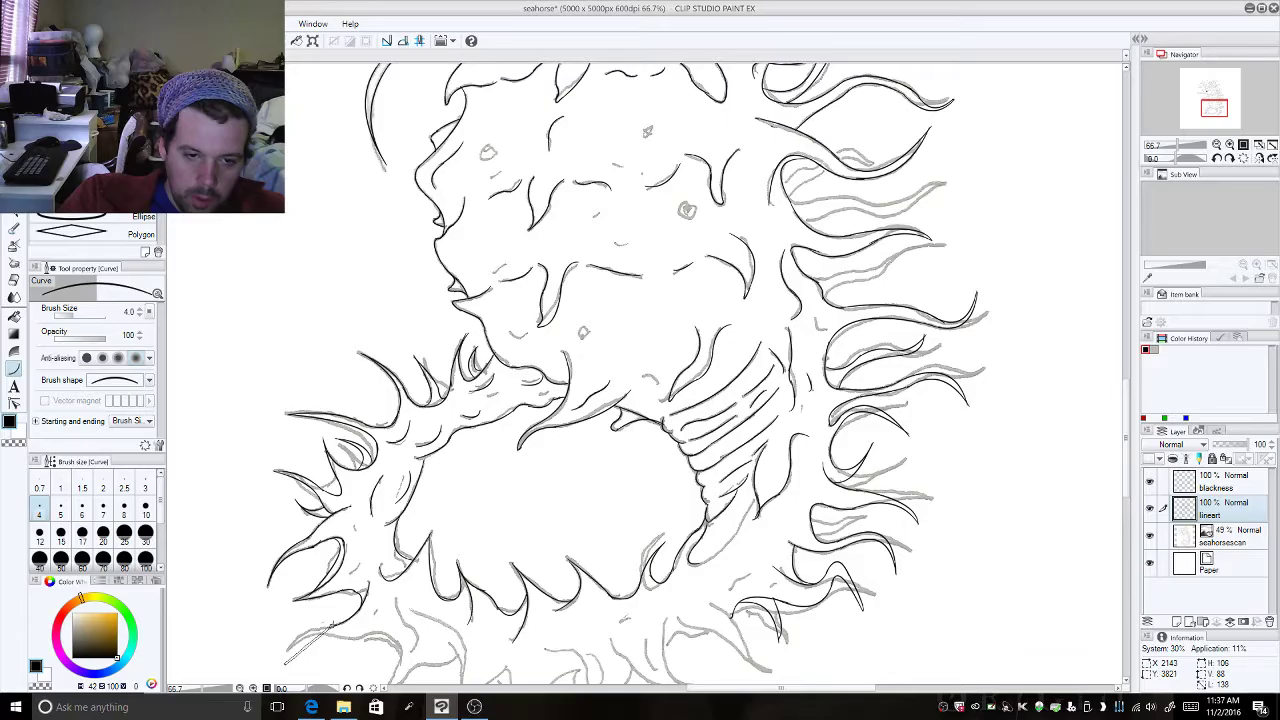
click(278, 633)
drag(286, 665, 330, 632)
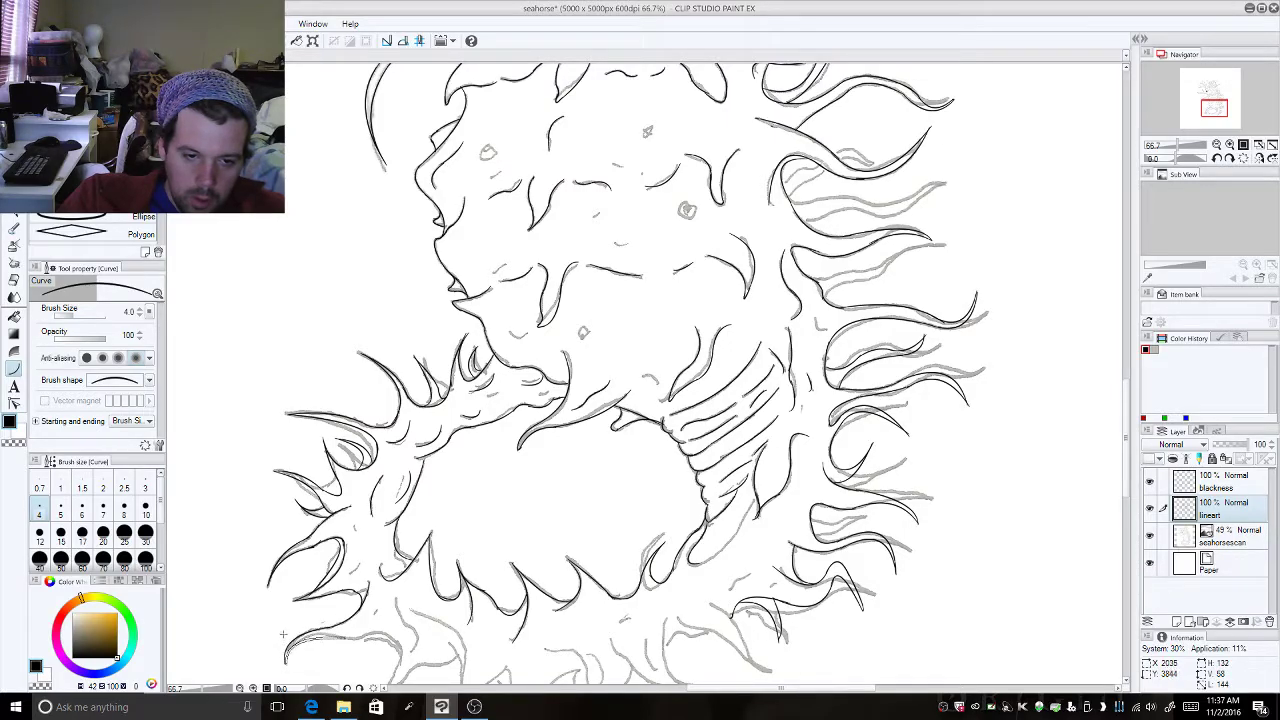
key(ctrl+z)
drag(284, 662, 340, 636)
key(ctrl+z)
drag(283, 661, 340, 634)
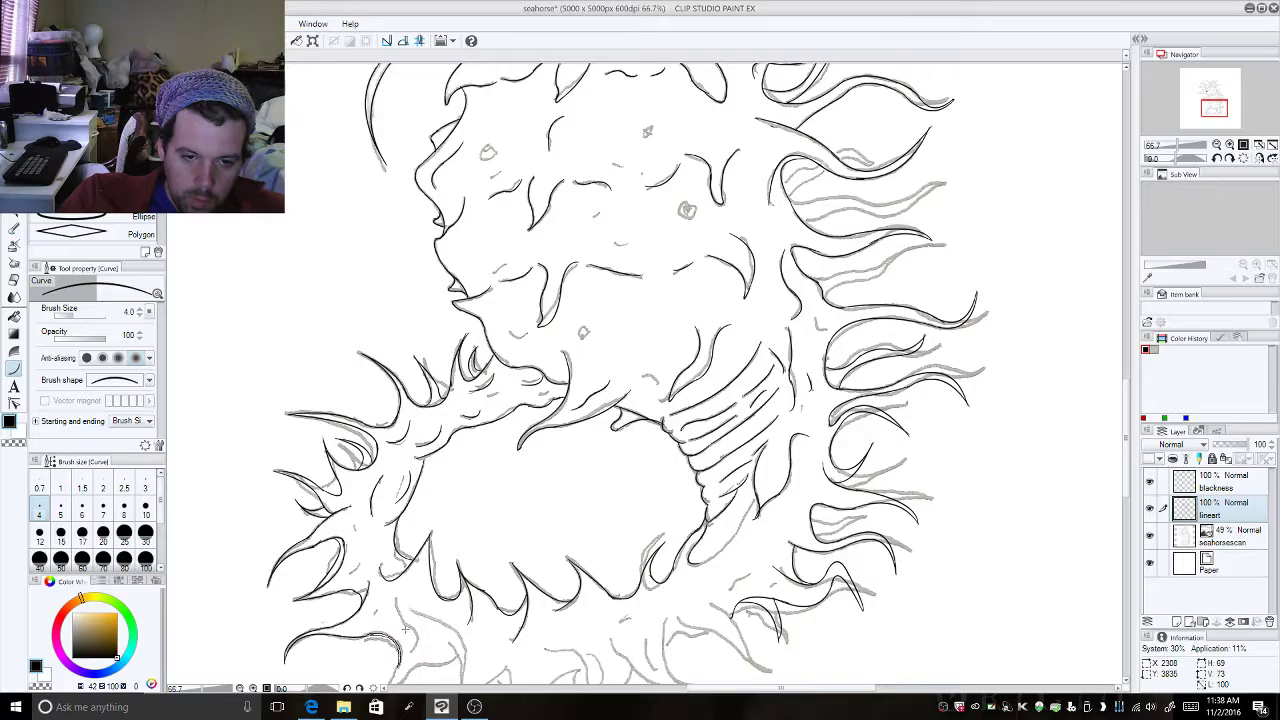
mouse_move(398, 595)
mouse_down()
mouse_move(392, 627)
mouse_move(412, 656)
mouse_up()
key(Escape)
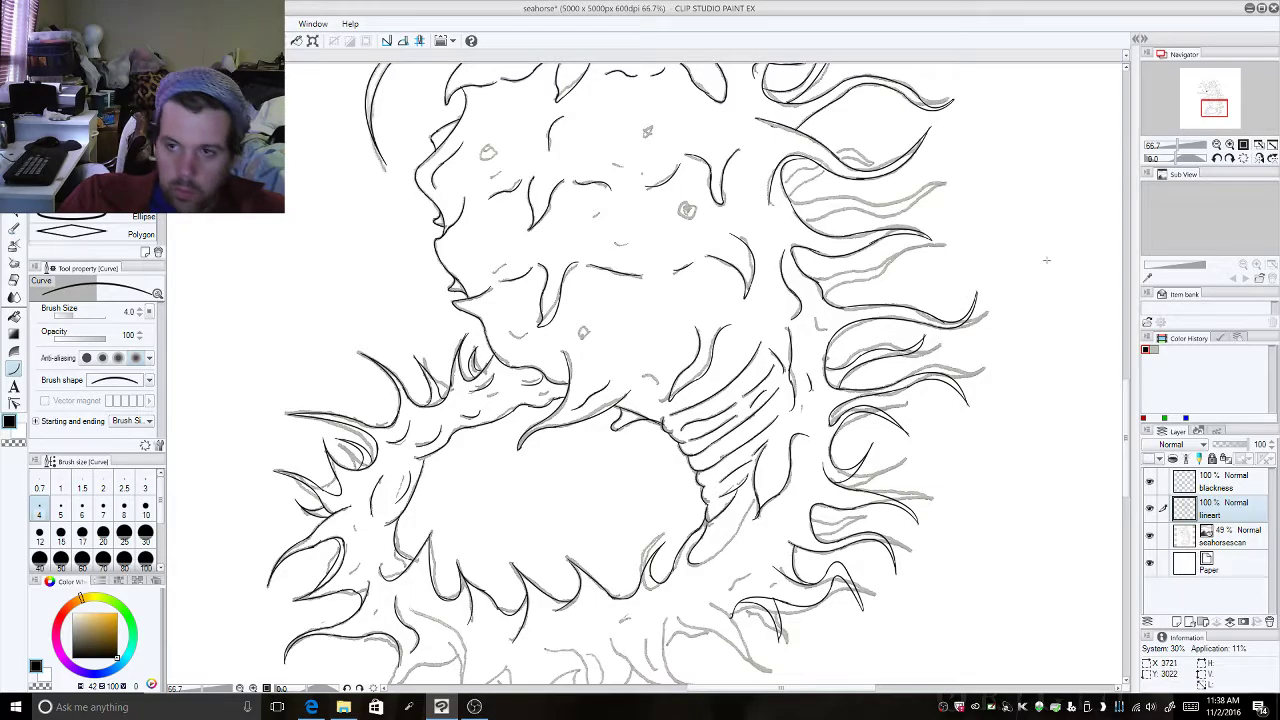
Step: Zoom out to 25%, centre the seahorse, and hide the seahorsescan layer leaving only lineart
click(1216, 145)
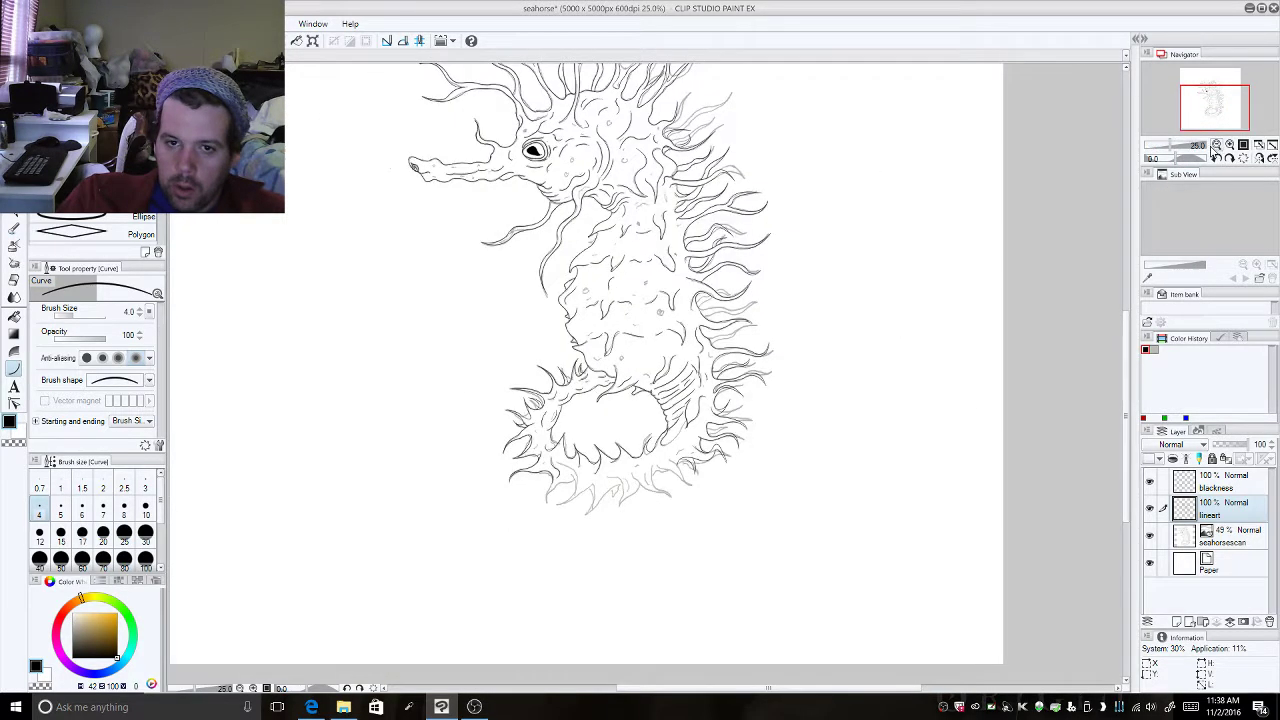
drag(1209, 114, 1208, 106)
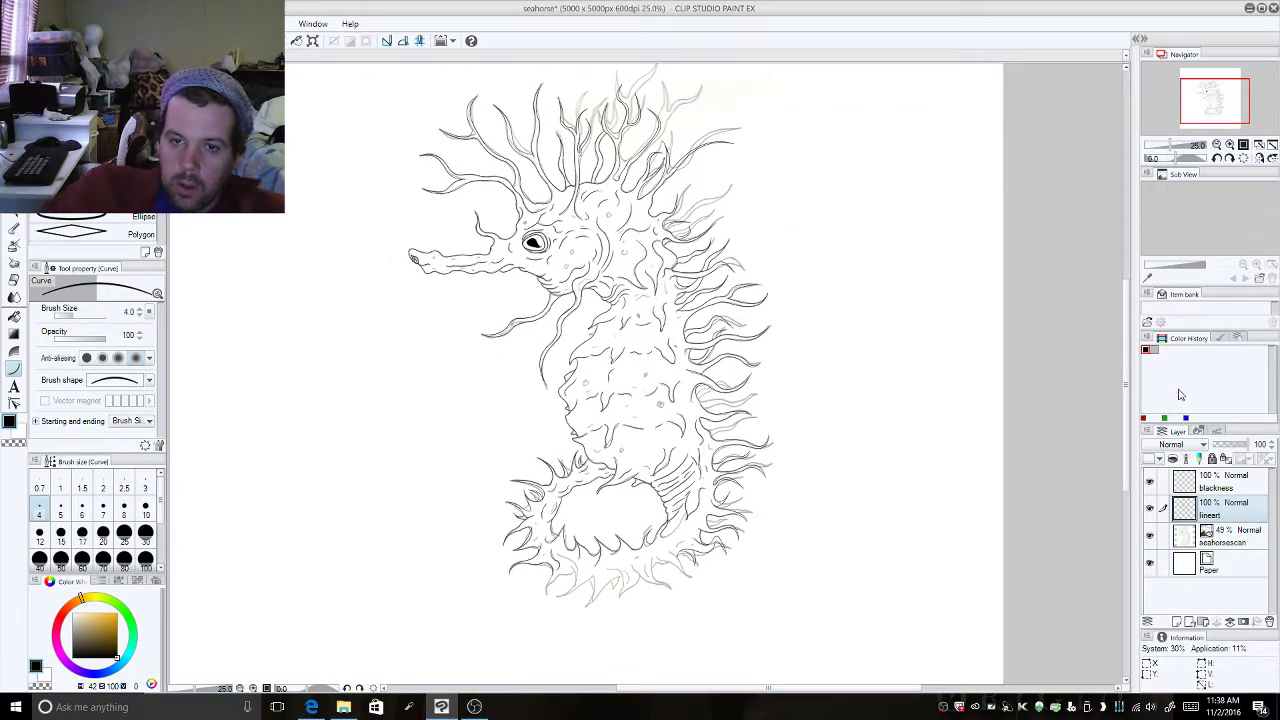
click(1151, 510)
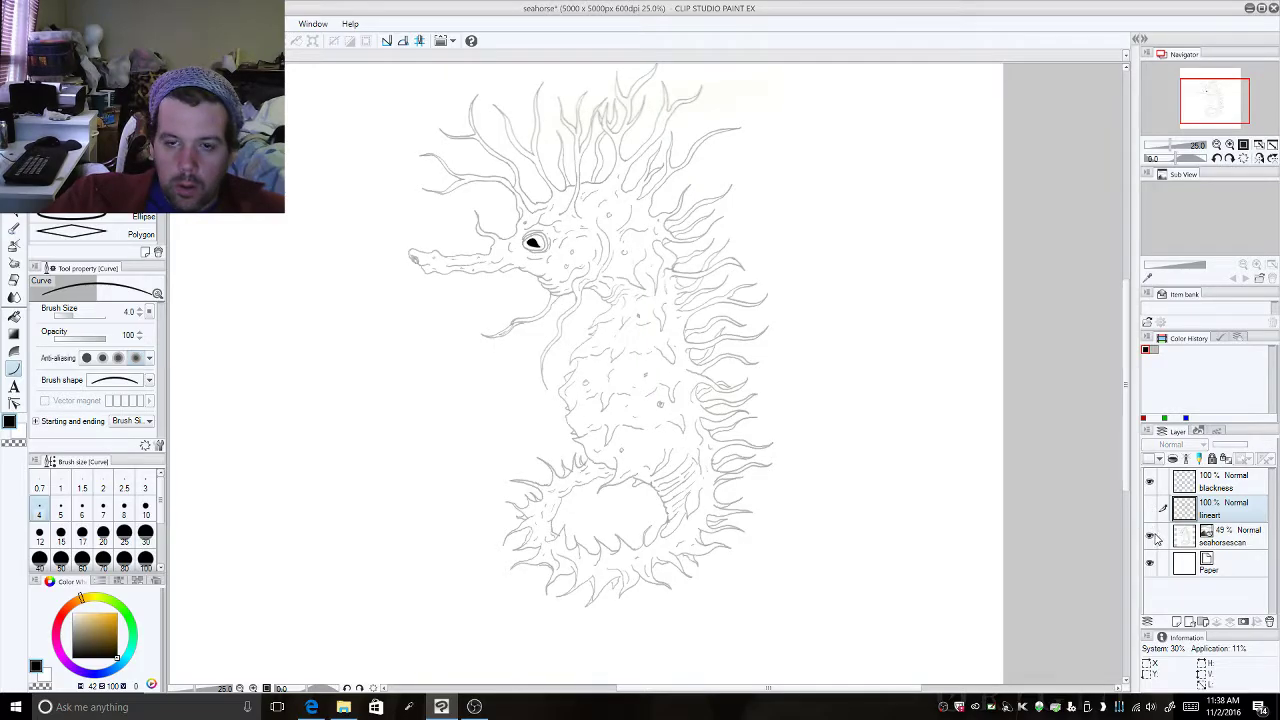
click(1153, 537)
click(1150, 515)
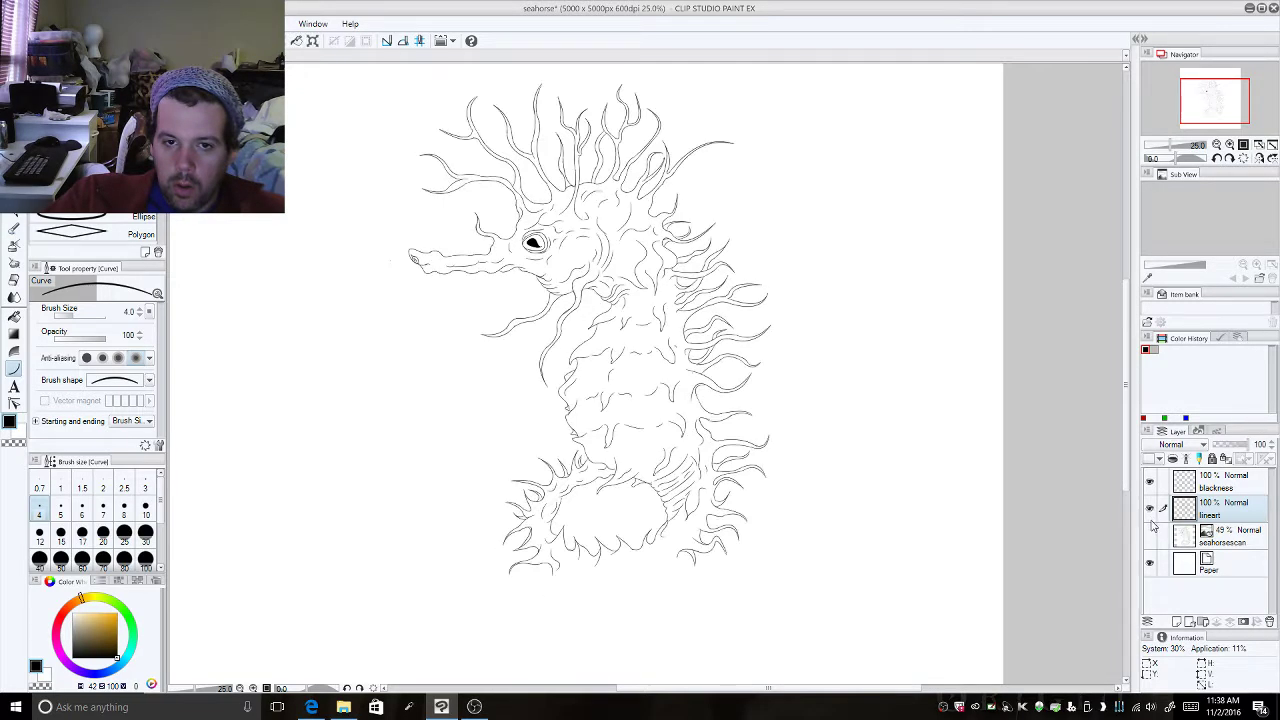
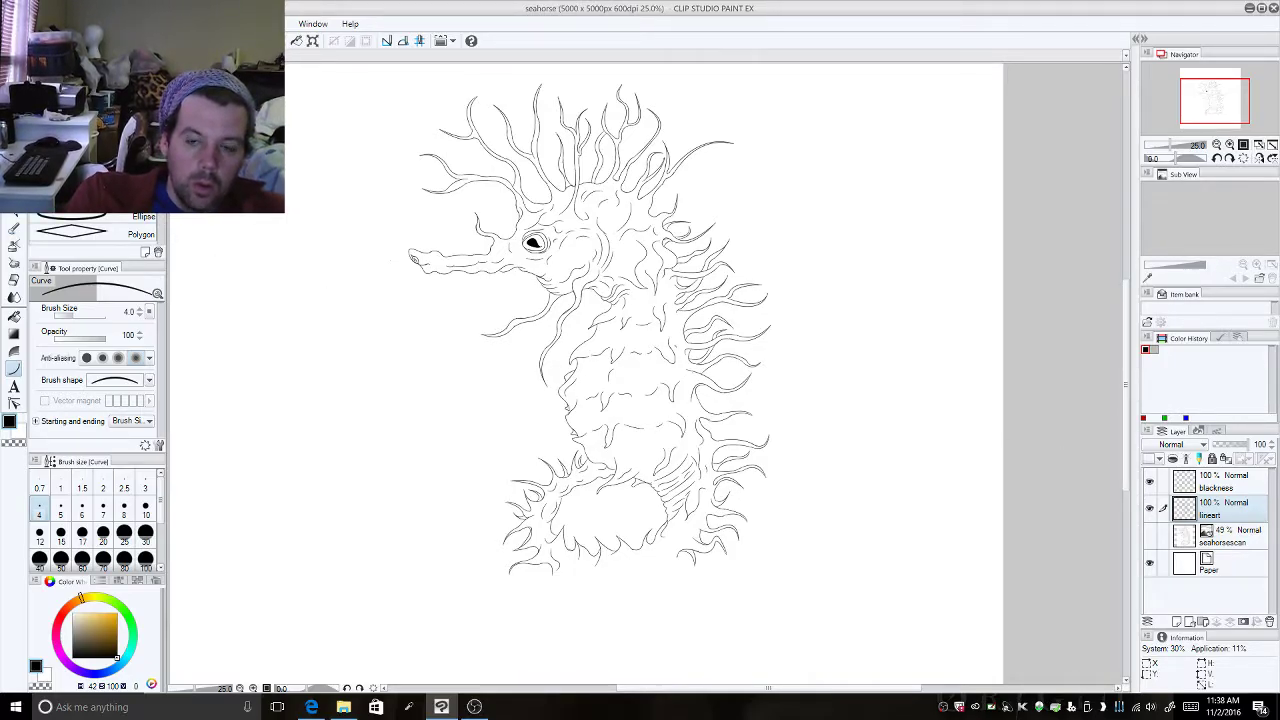
Step: Zoom to 50%, pan down to the tail curl, and show the seahorsescan reference layer
click(1217, 145)
click(1229, 145)
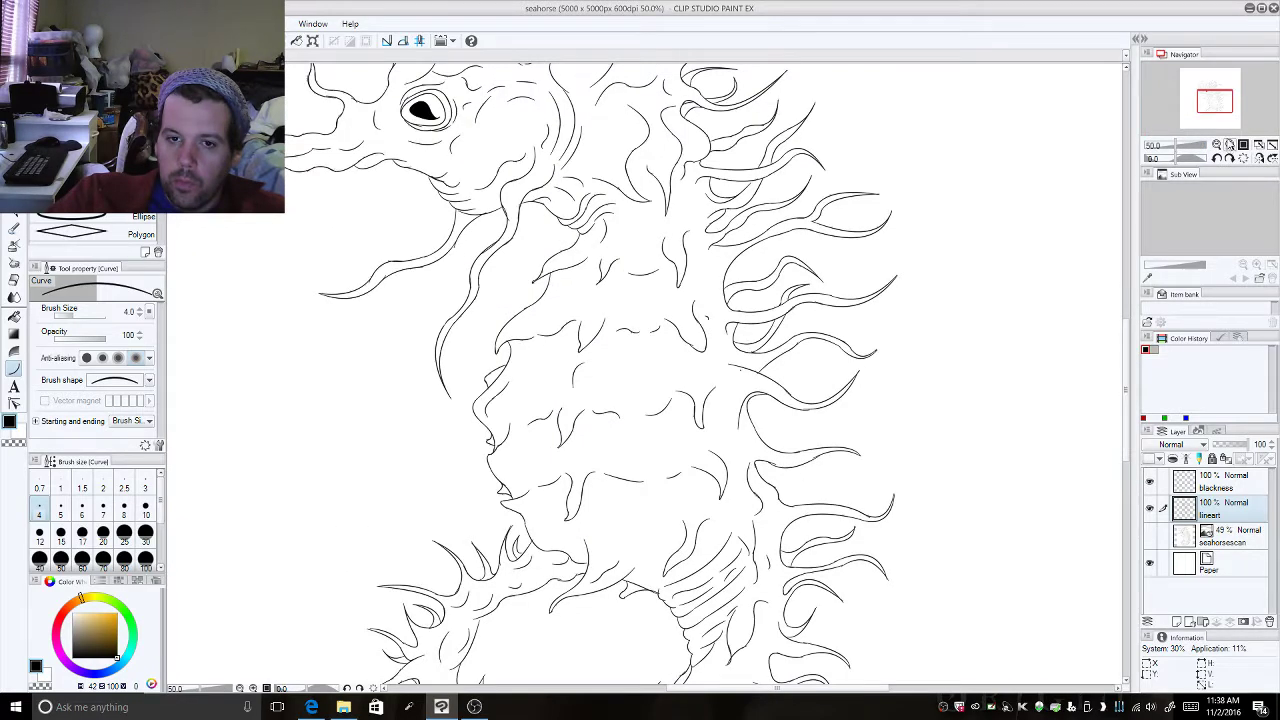
drag(1215, 102, 1213, 116)
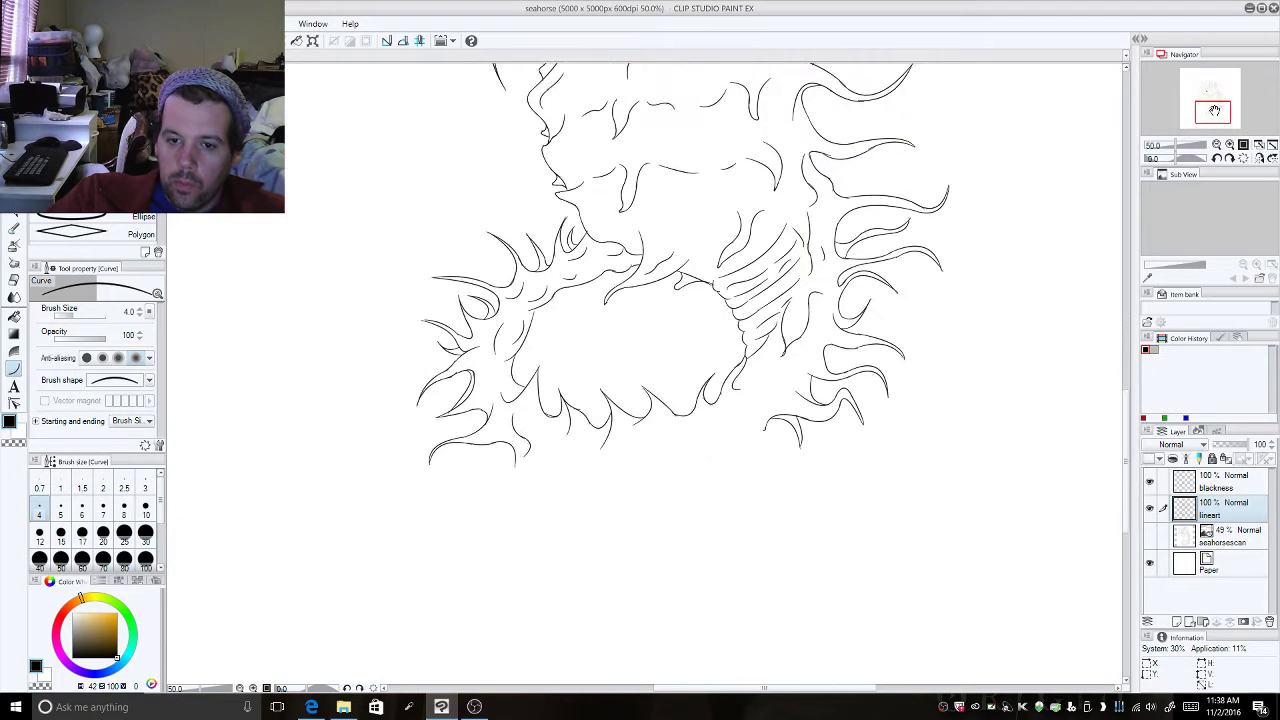
click(1149, 535)
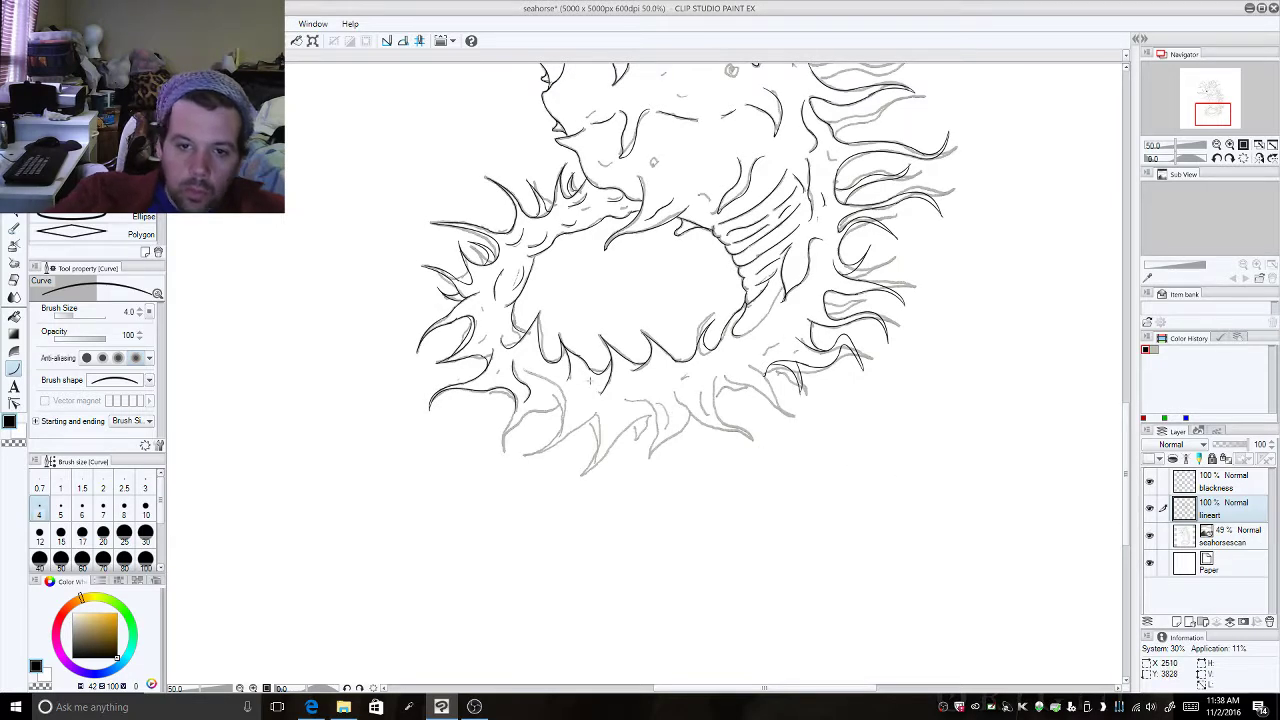
Step: Trace the bottom-left tail spikes with black curve strokes over the grey scan
drag(516, 404, 514, 468)
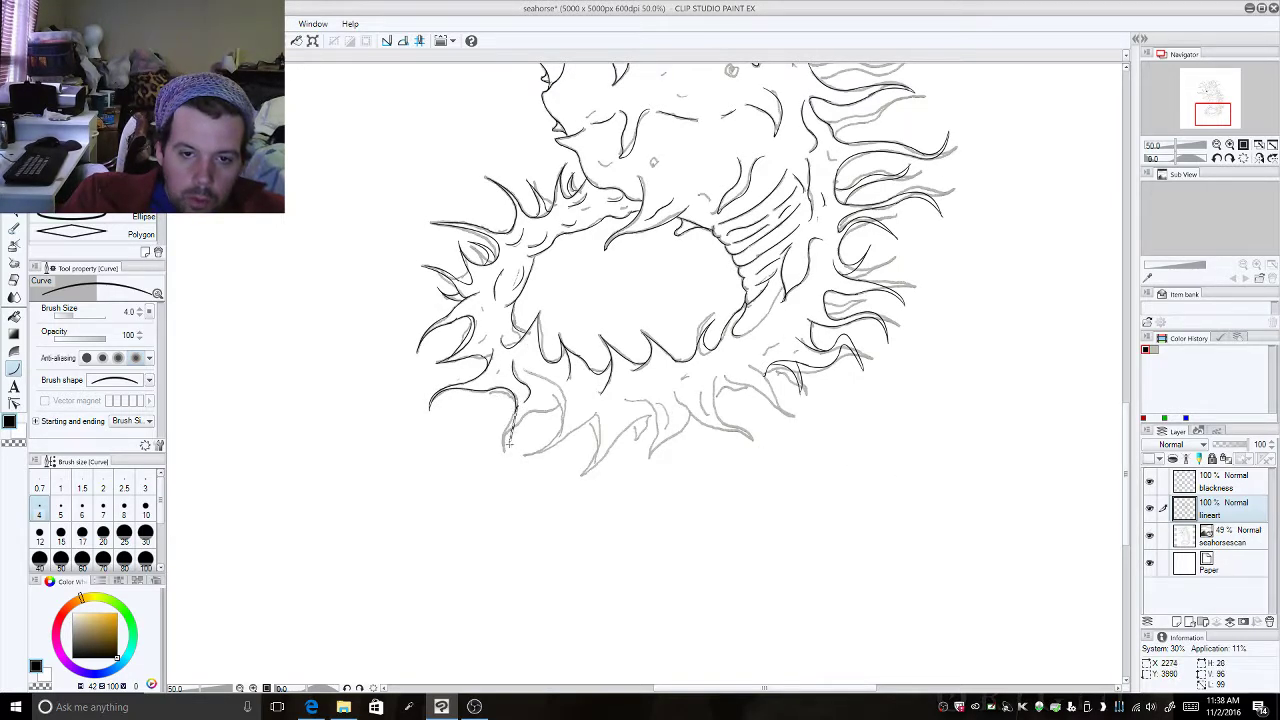
key(Escape)
drag(517, 405, 515, 462)
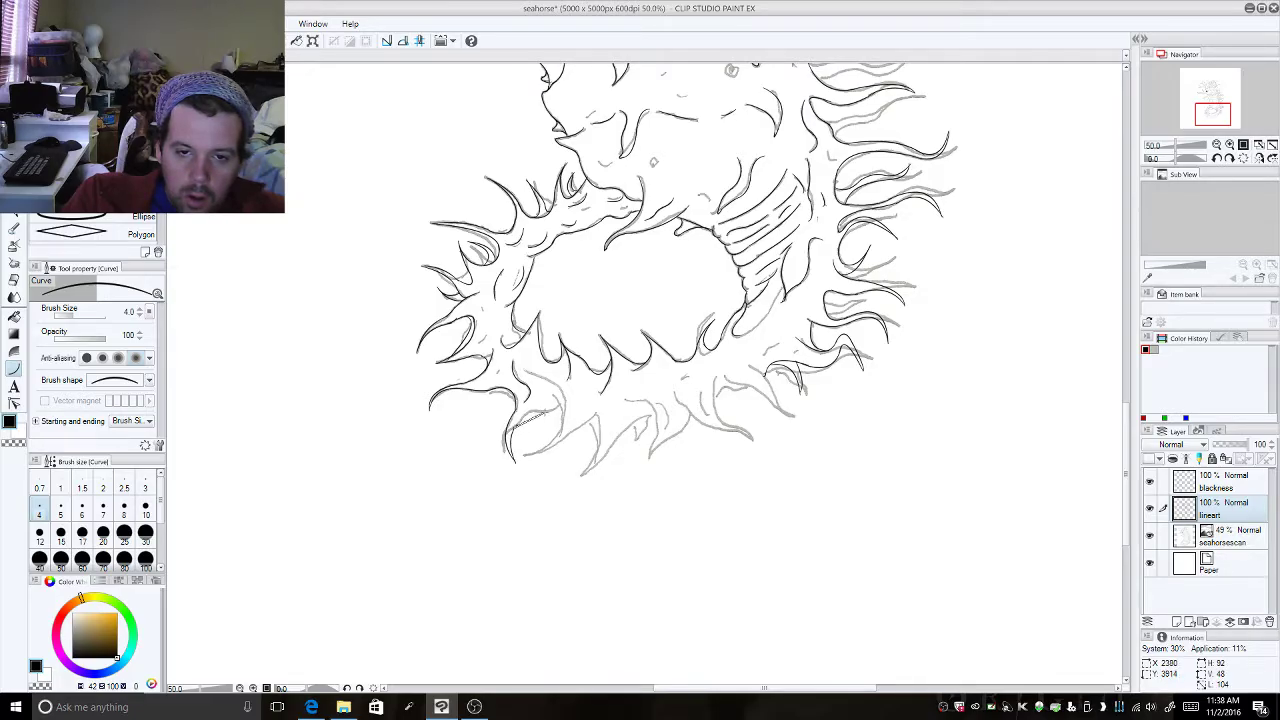
click(533, 407)
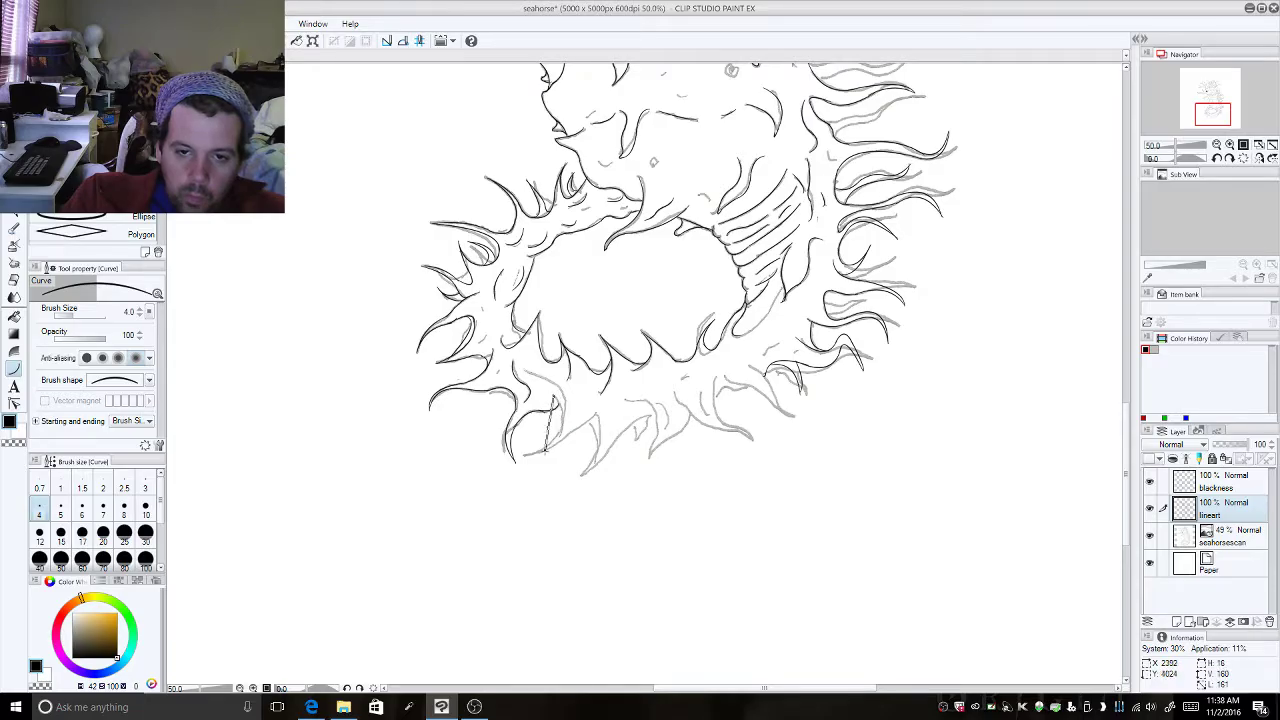
click(548, 434)
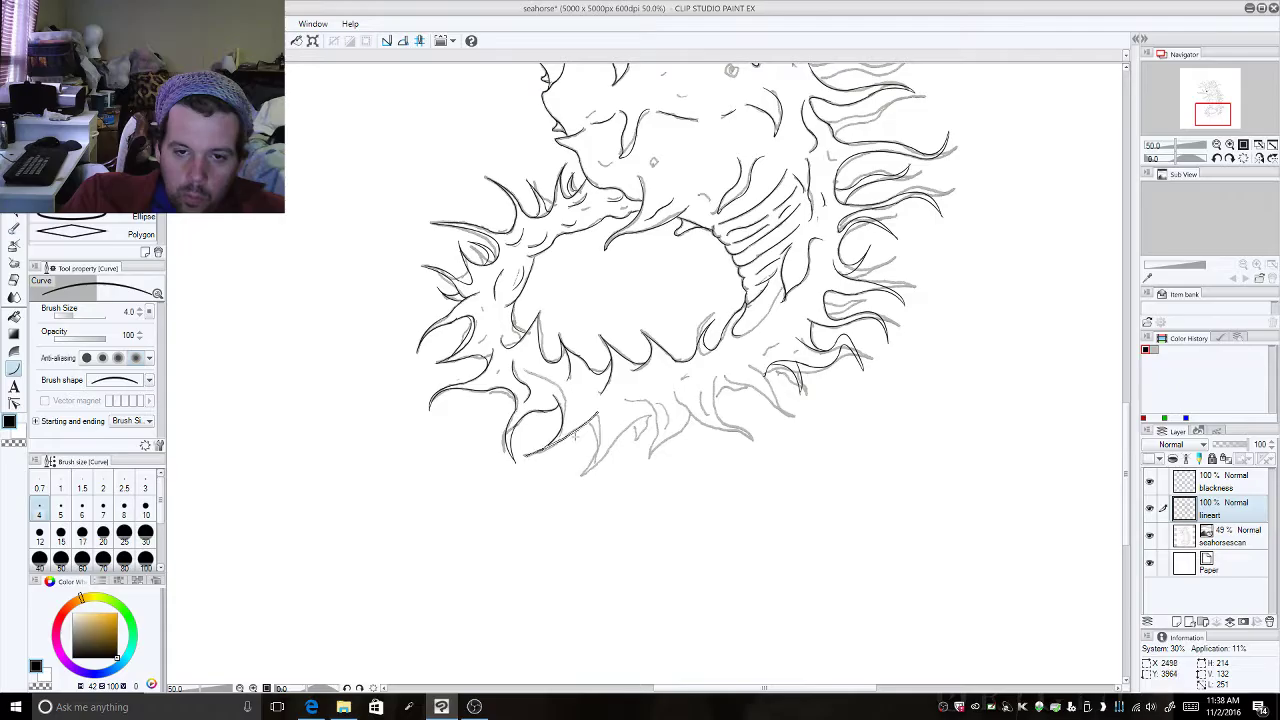
click(550, 430)
drag(556, 393, 538, 457)
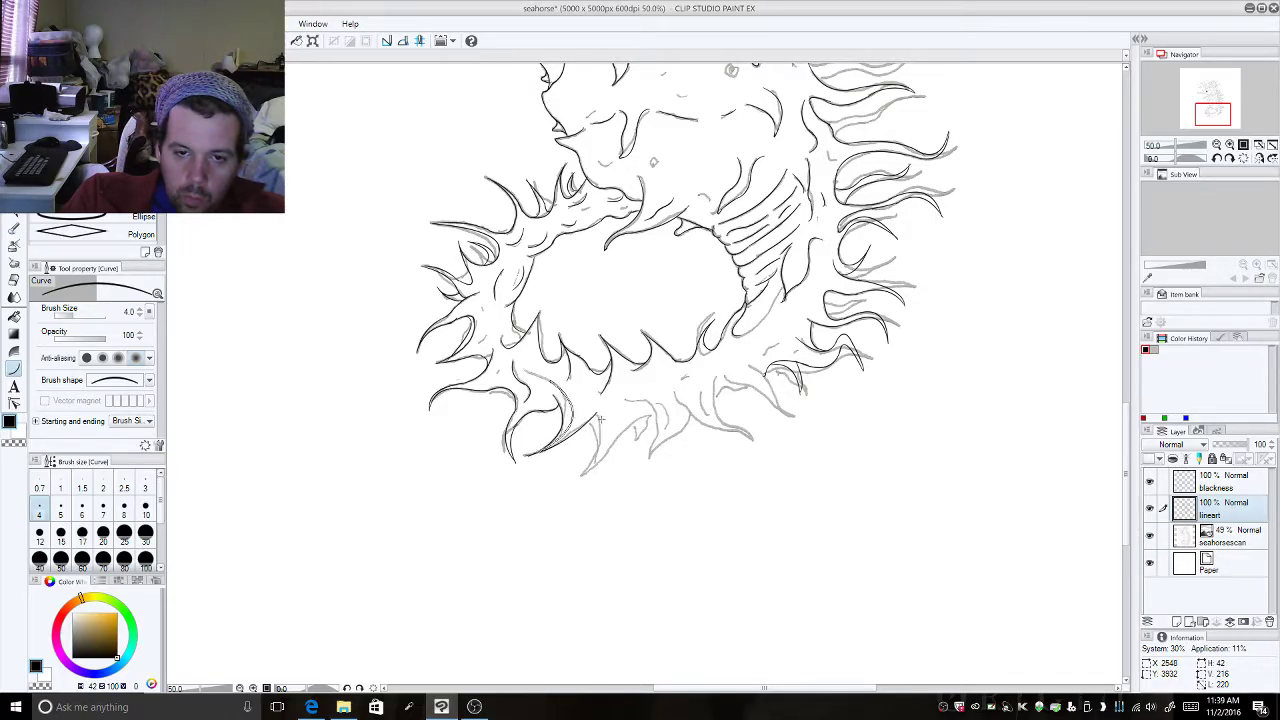
click(564, 436)
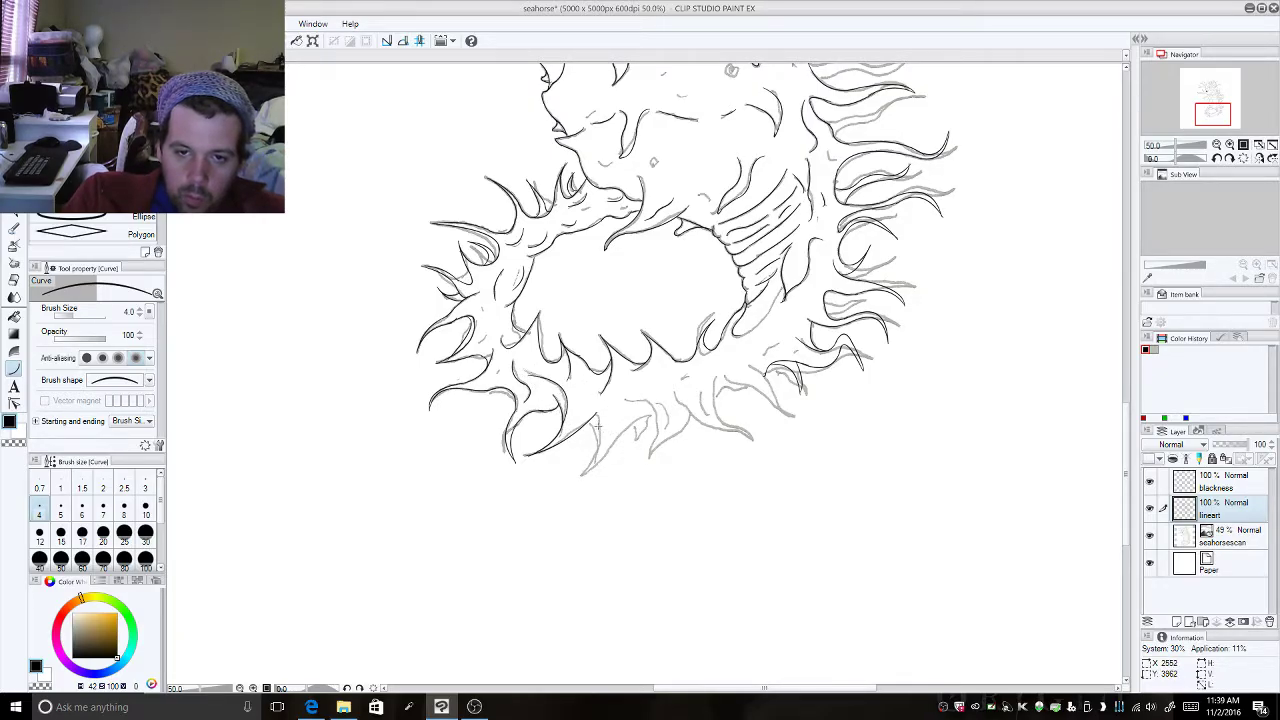
Step: Ink the middle spike edges beneath the tail loop, redrawing the right edge
drag(593, 413, 598, 455)
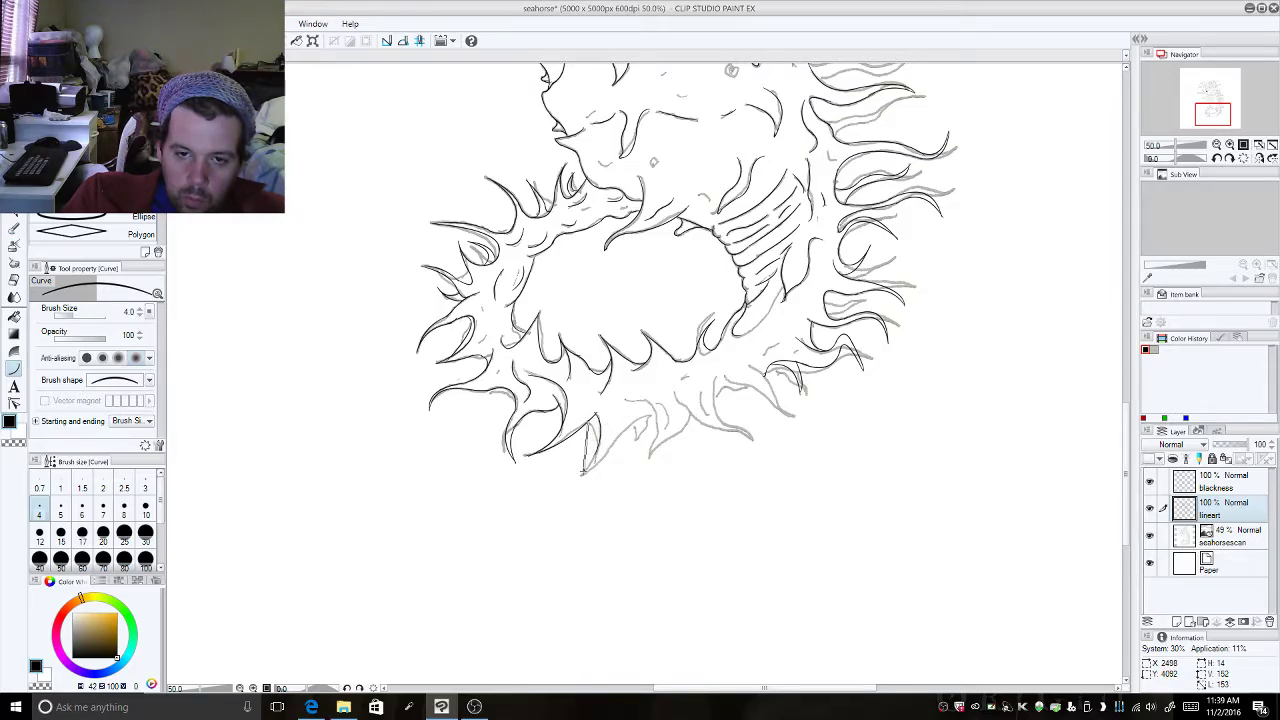
click(605, 440)
drag(583, 474, 606, 442)
click(630, 416)
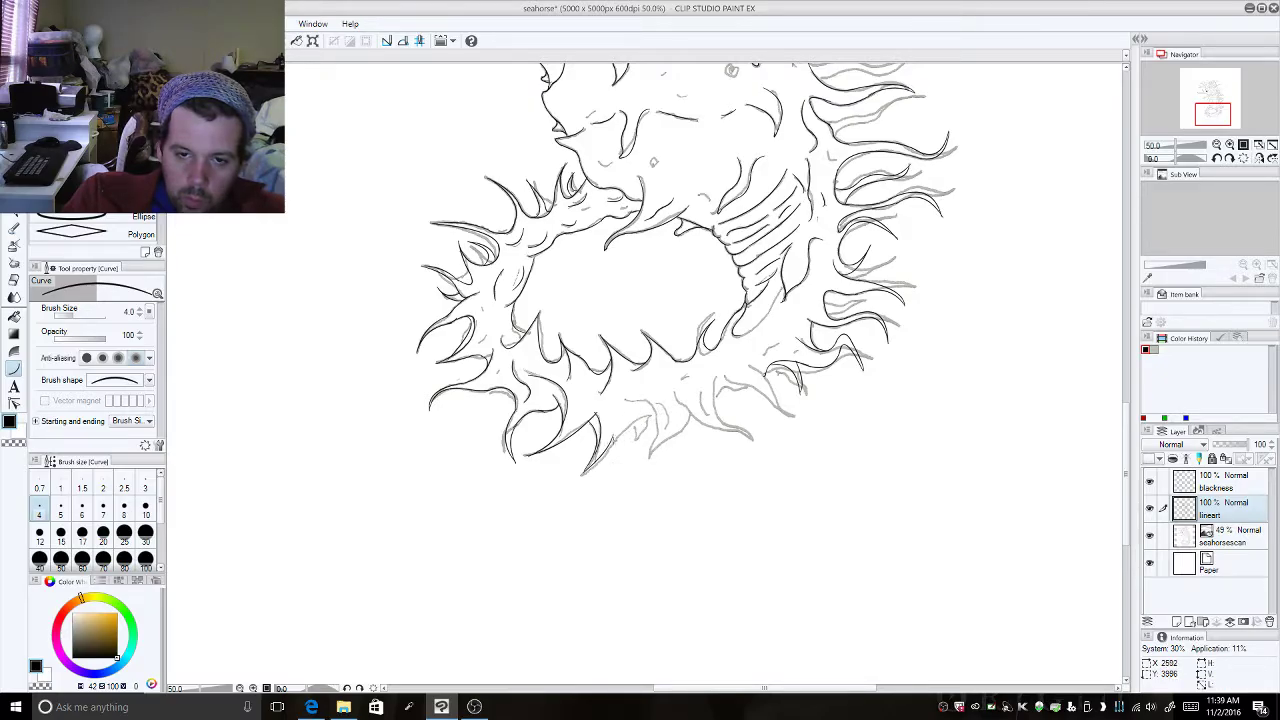
drag(608, 438, 660, 414)
drag(615, 437, 652, 414)
click(650, 416)
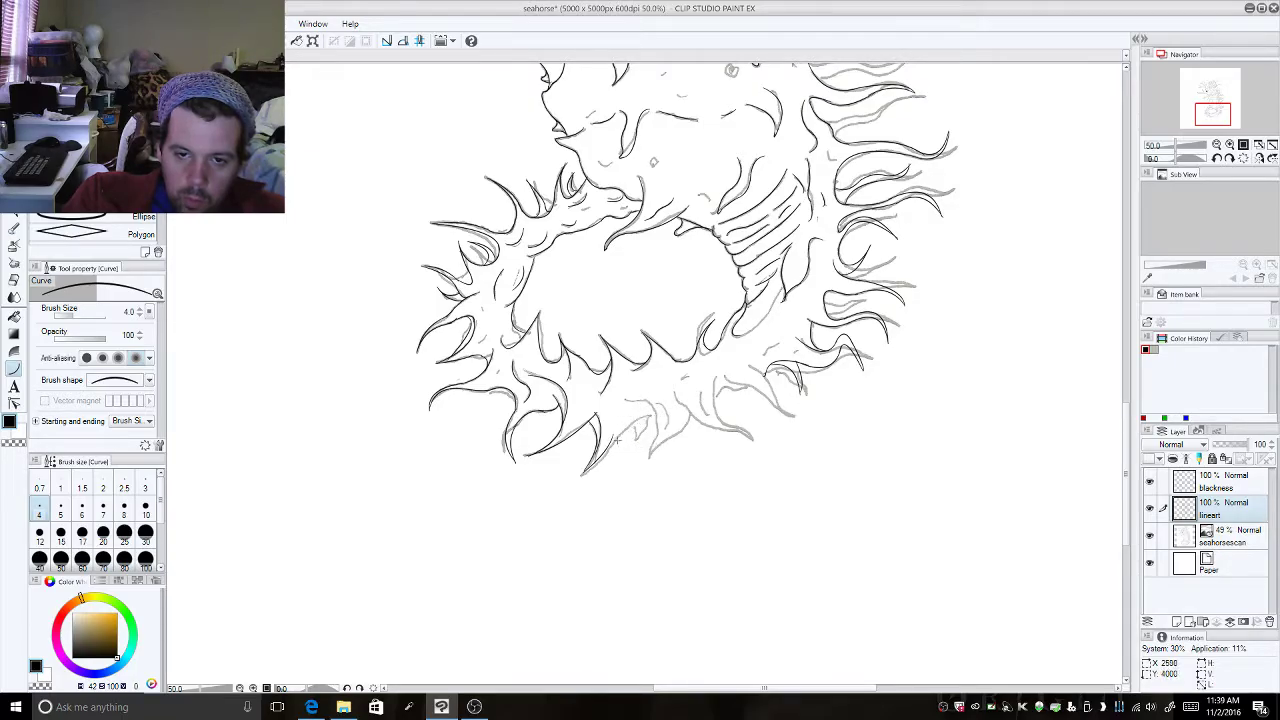
Step: Outline a spike tip and the lower tail spike with hooked curves
drag(610, 438, 652, 411)
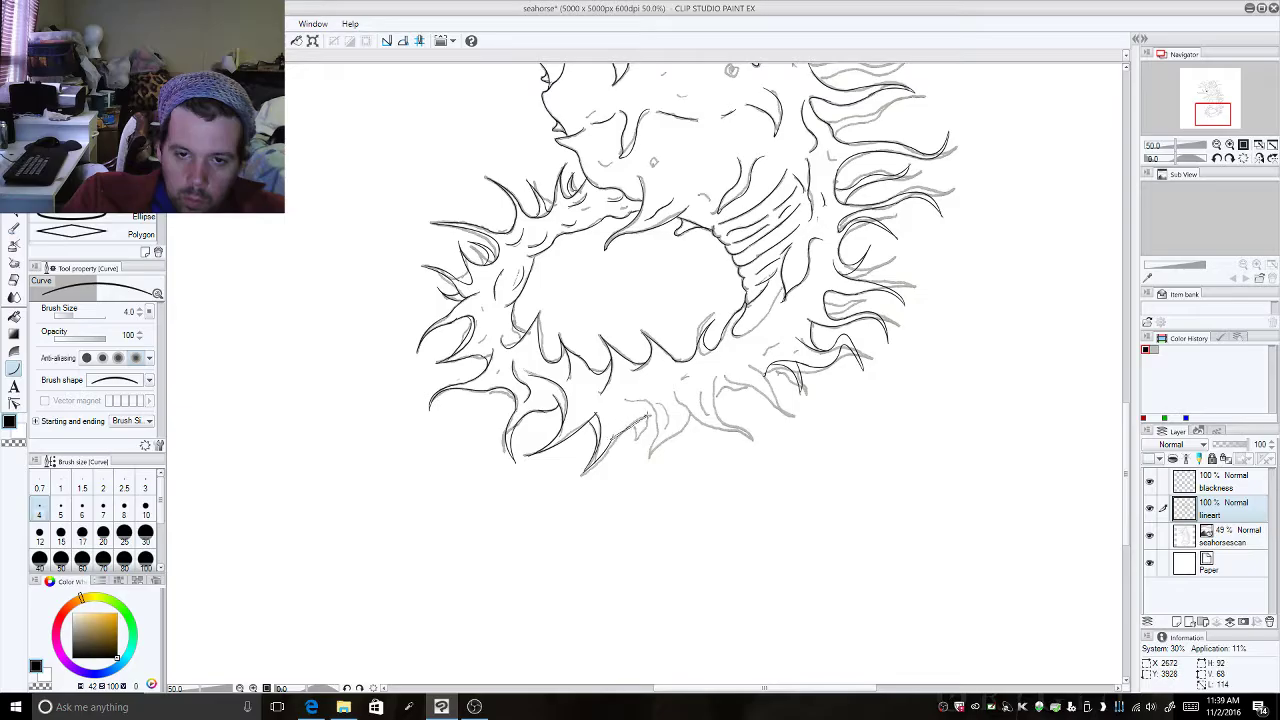
click(621, 399)
drag(620, 391, 653, 430)
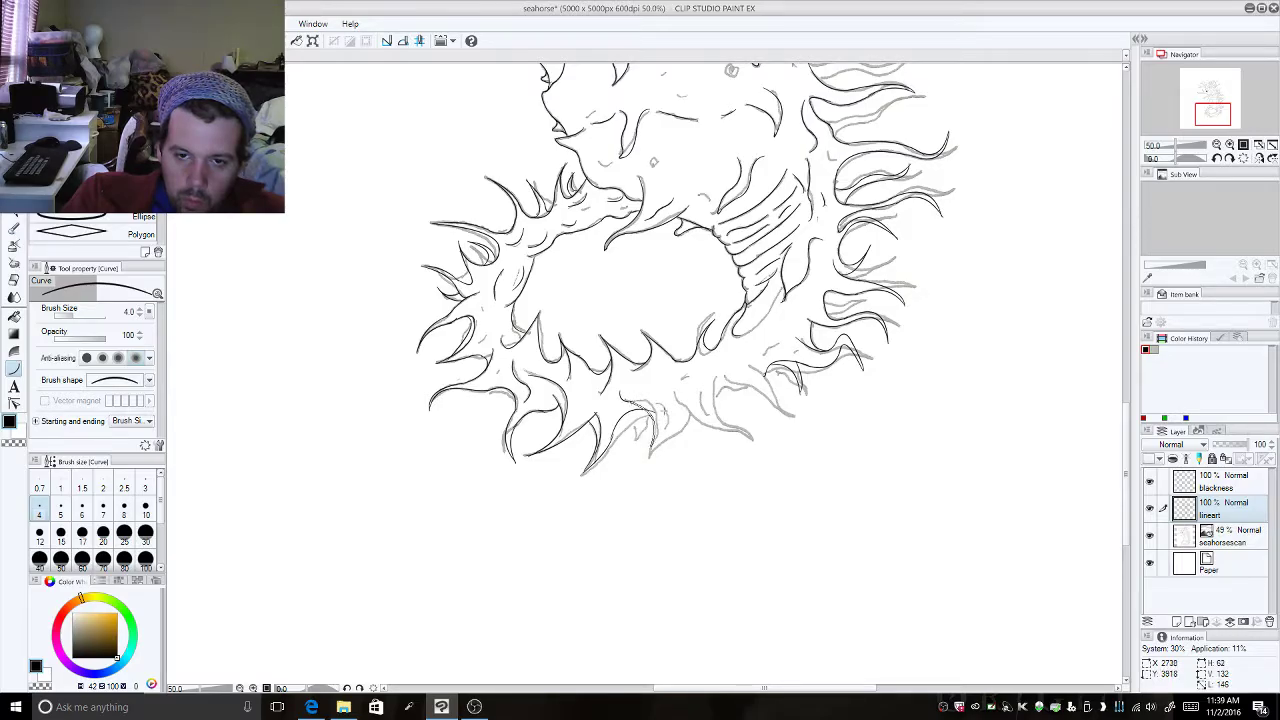
click(665, 400)
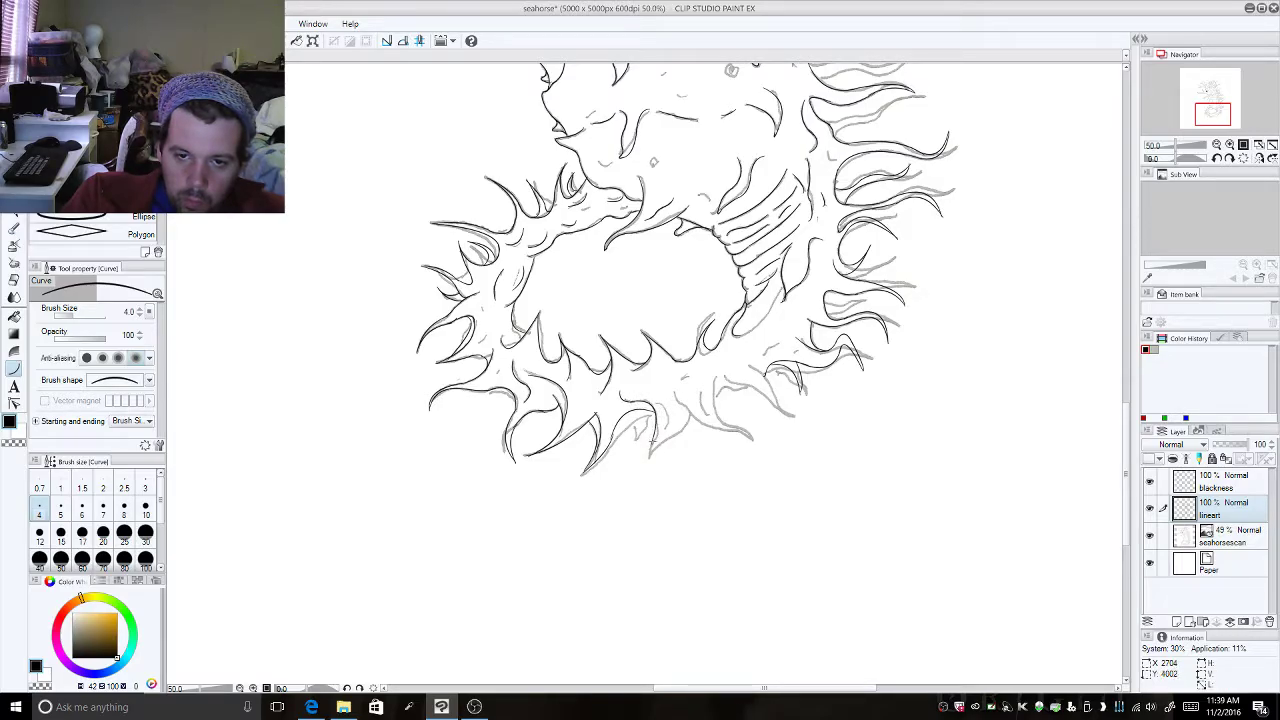
drag(652, 450, 641, 467)
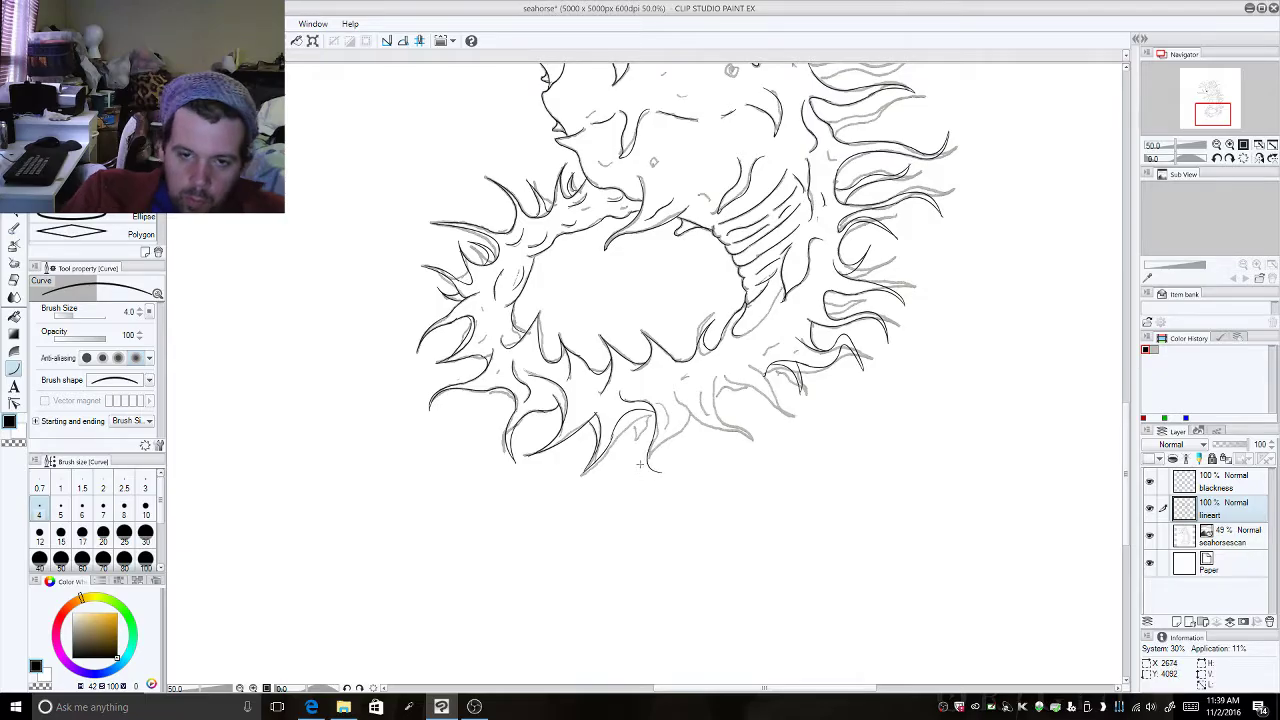
drag(662, 472, 668, 430)
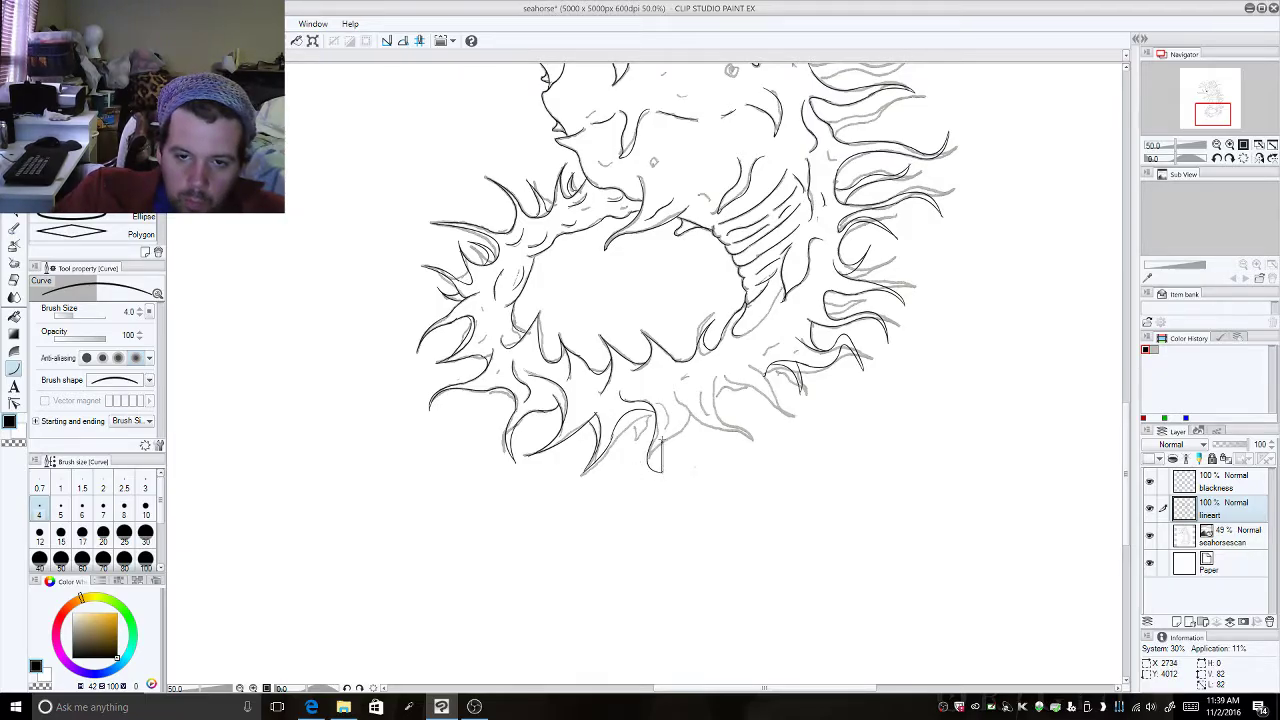
click(643, 464)
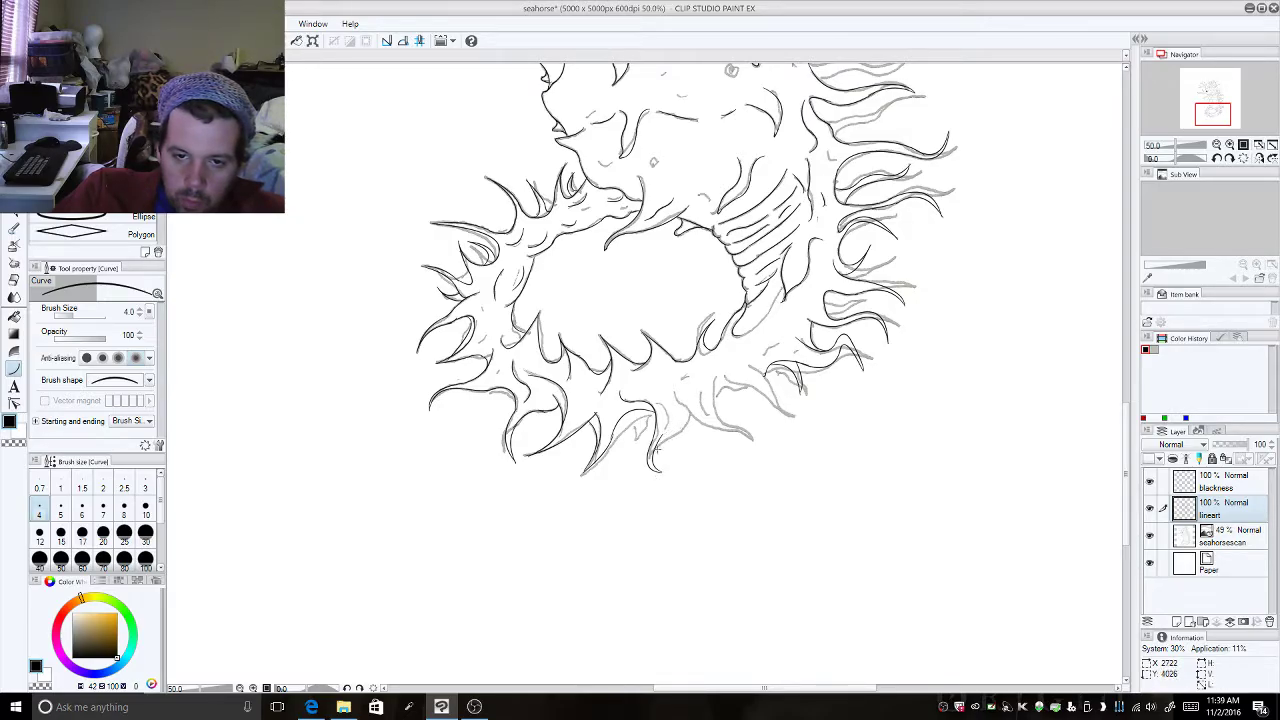
Step: Trace the right-side spike edges and tips with curves, undoing one stray stroke
drag(656, 450, 684, 429)
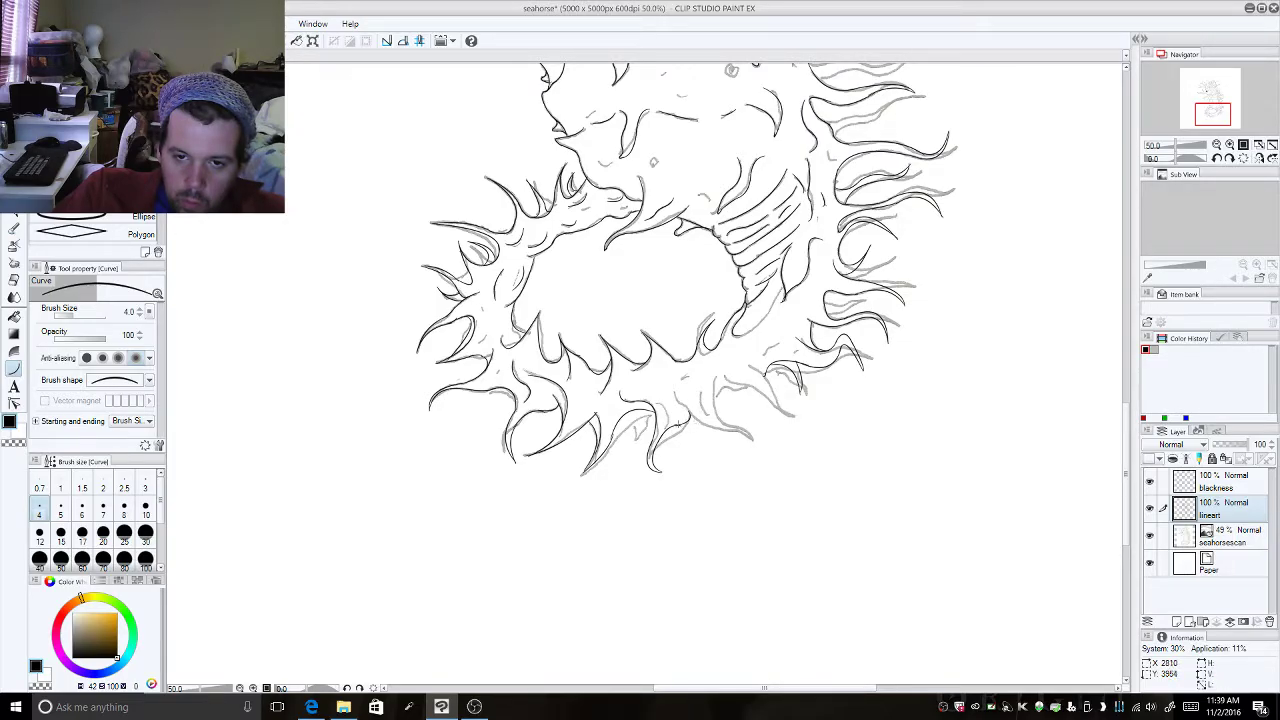
key(ctrl+z)
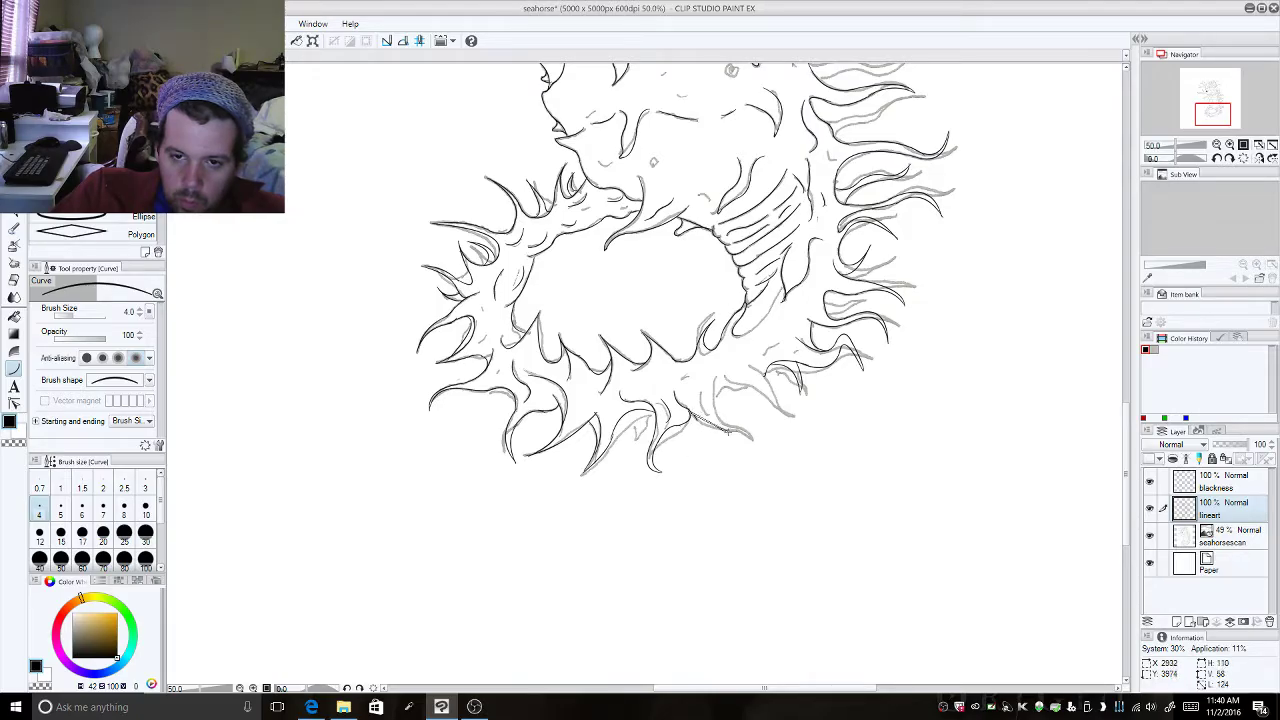
drag(722, 431, 743, 461)
click(756, 434)
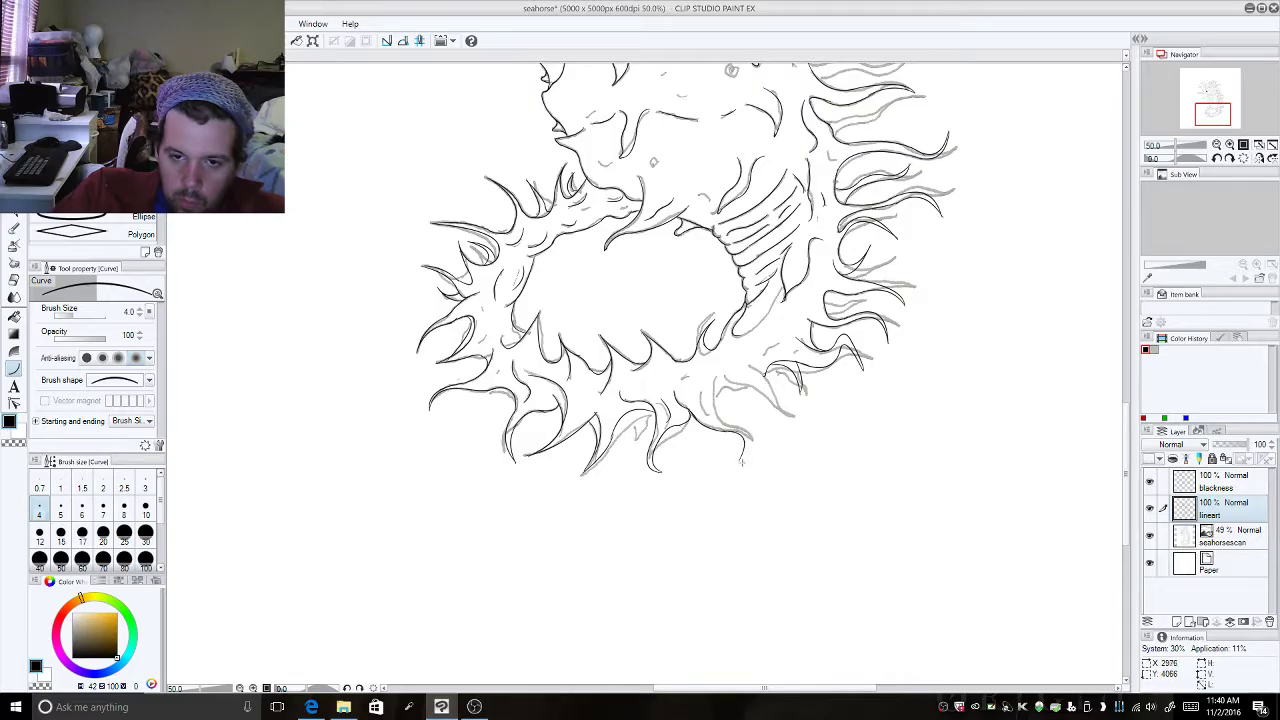
drag(739, 461, 728, 422)
click(761, 433)
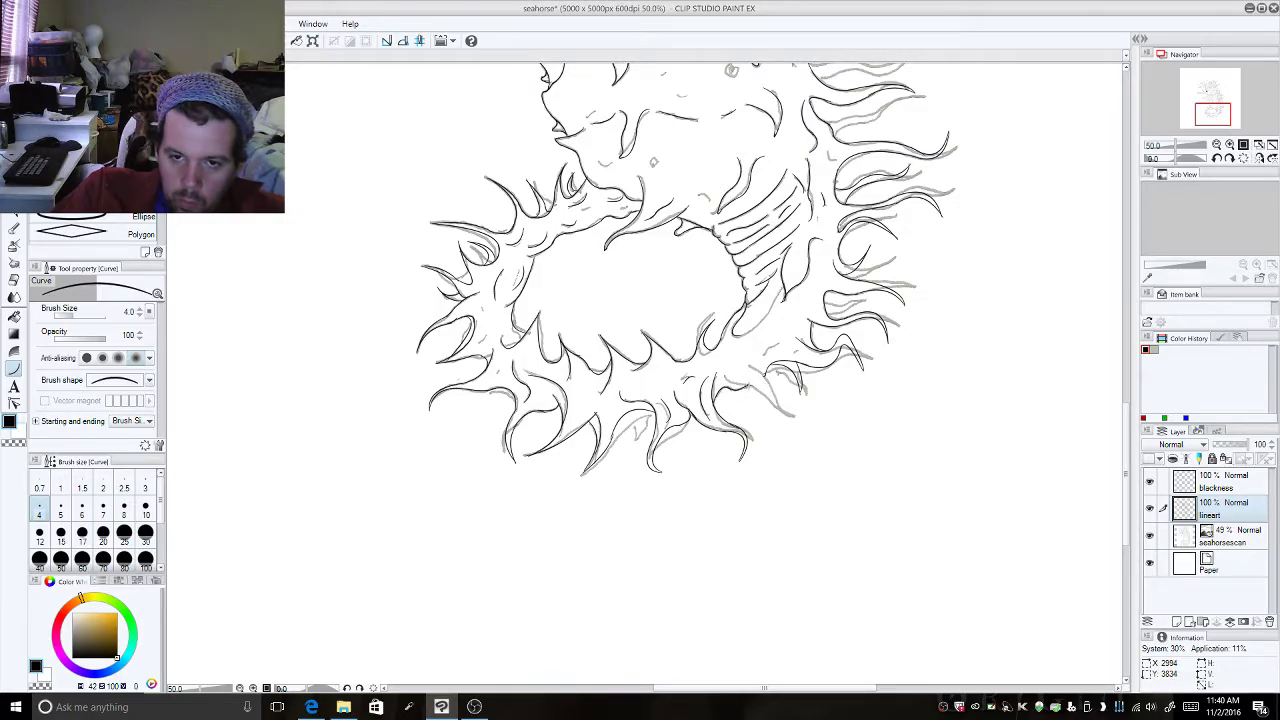
drag(718, 367, 778, 430)
click(774, 389)
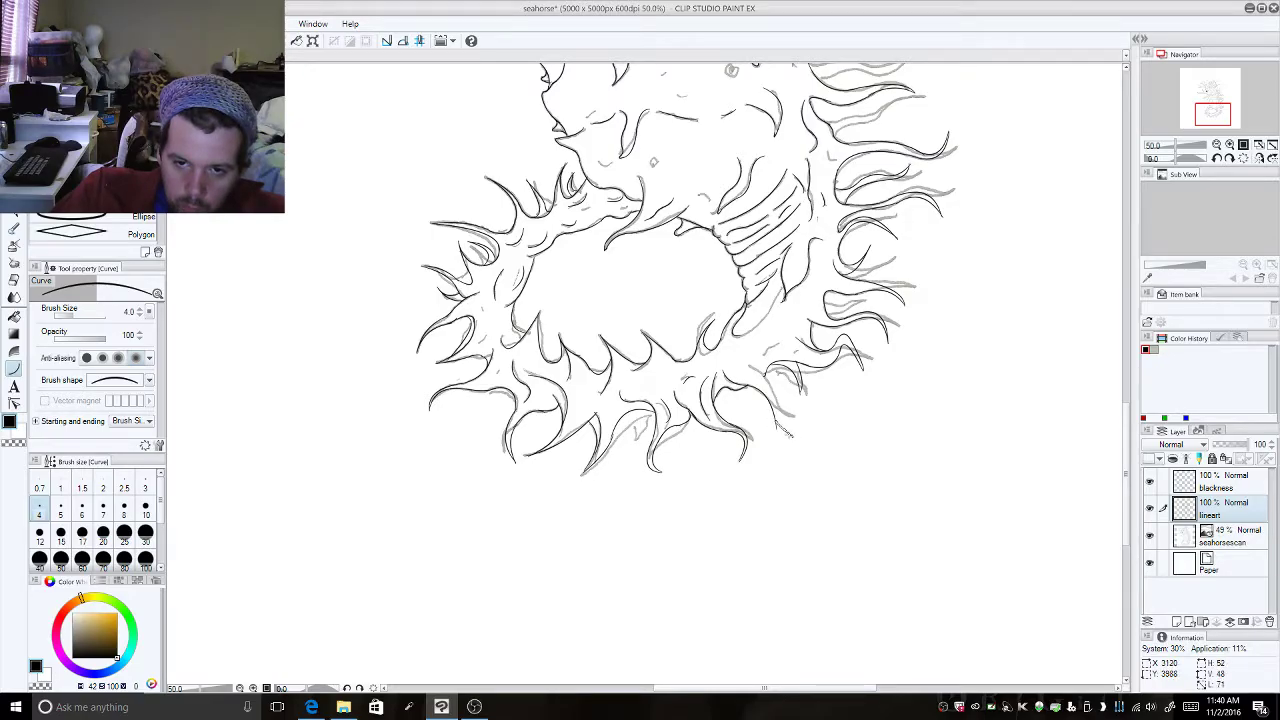
Step: Ink curved lines along the right spikes and a short rising curve
drag(790, 436, 777, 441)
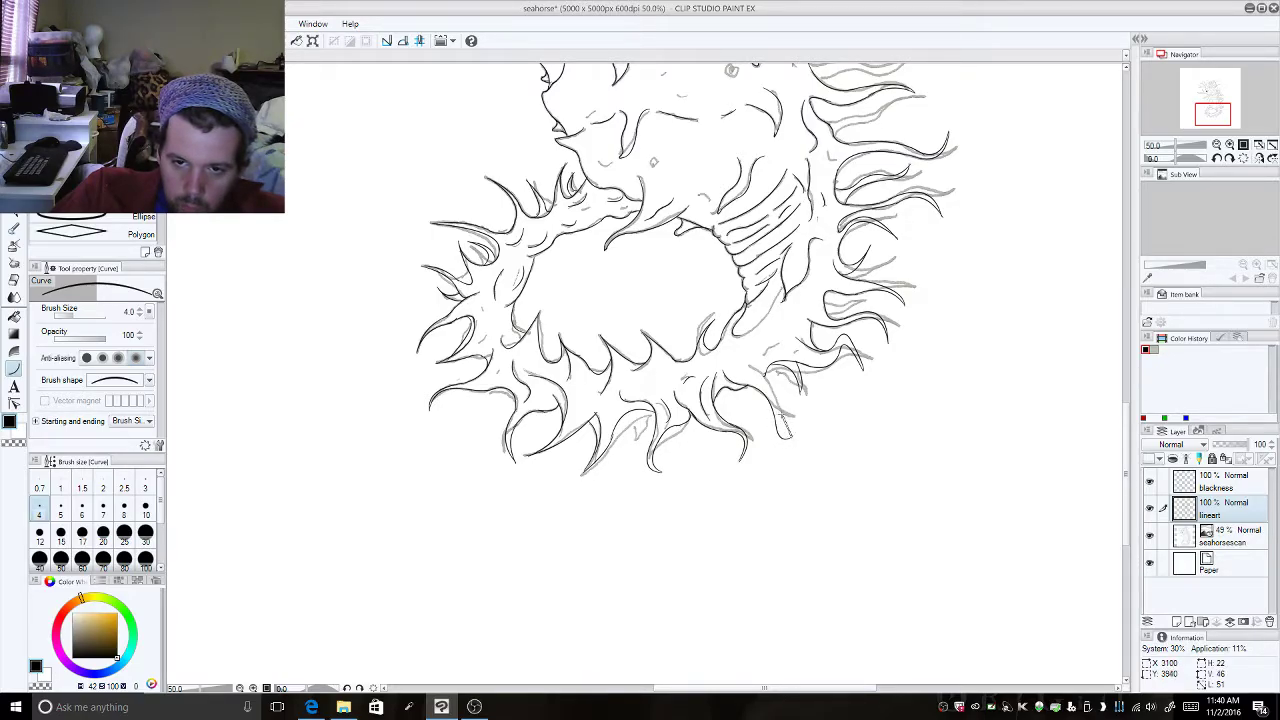
click(779, 436)
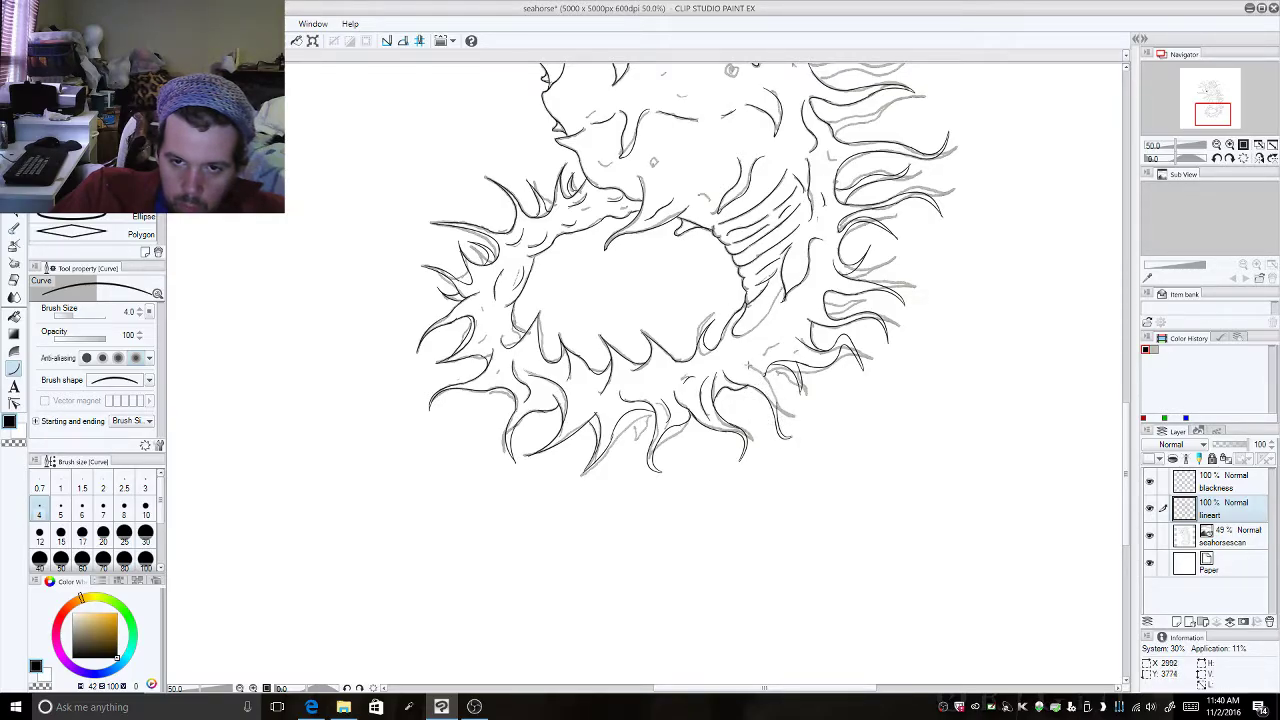
drag(750, 364, 782, 412)
click(770, 376)
drag(762, 354, 784, 341)
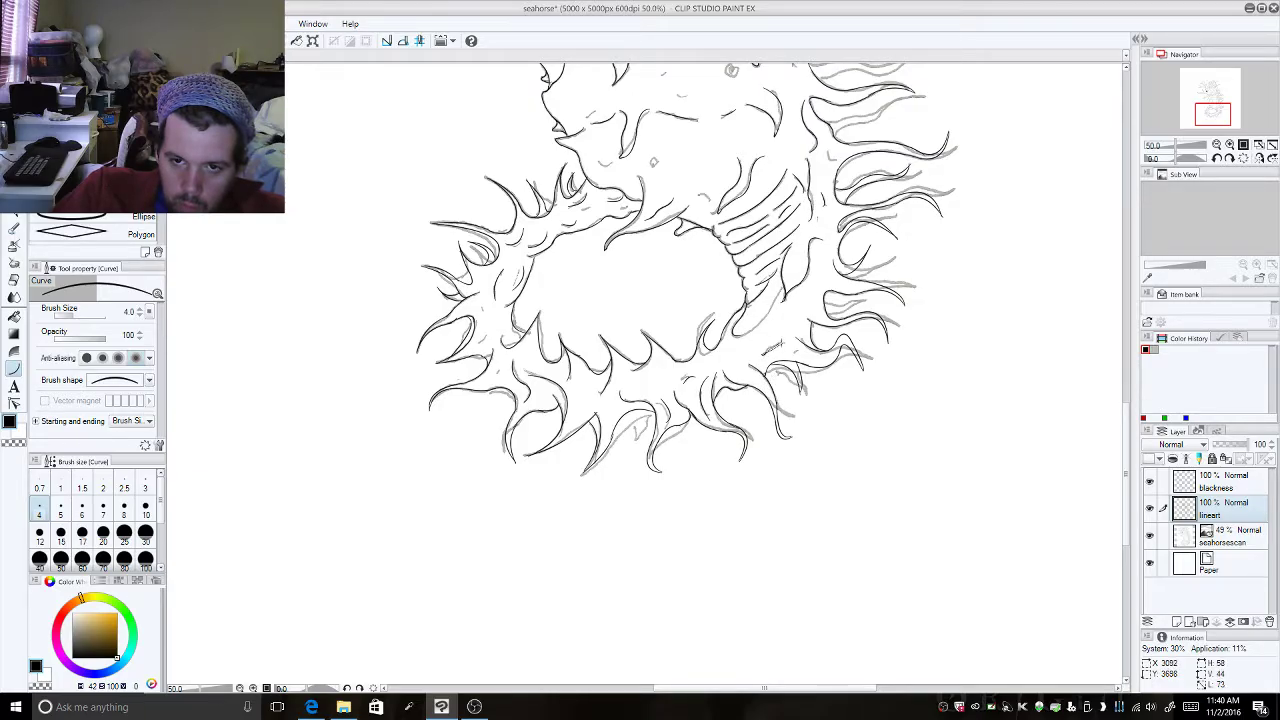
click(770, 336)
click(752, 330)
Step: Ink several curves along the fin edge, undoing the last one
drag(738, 338, 770, 308)
click(766, 322)
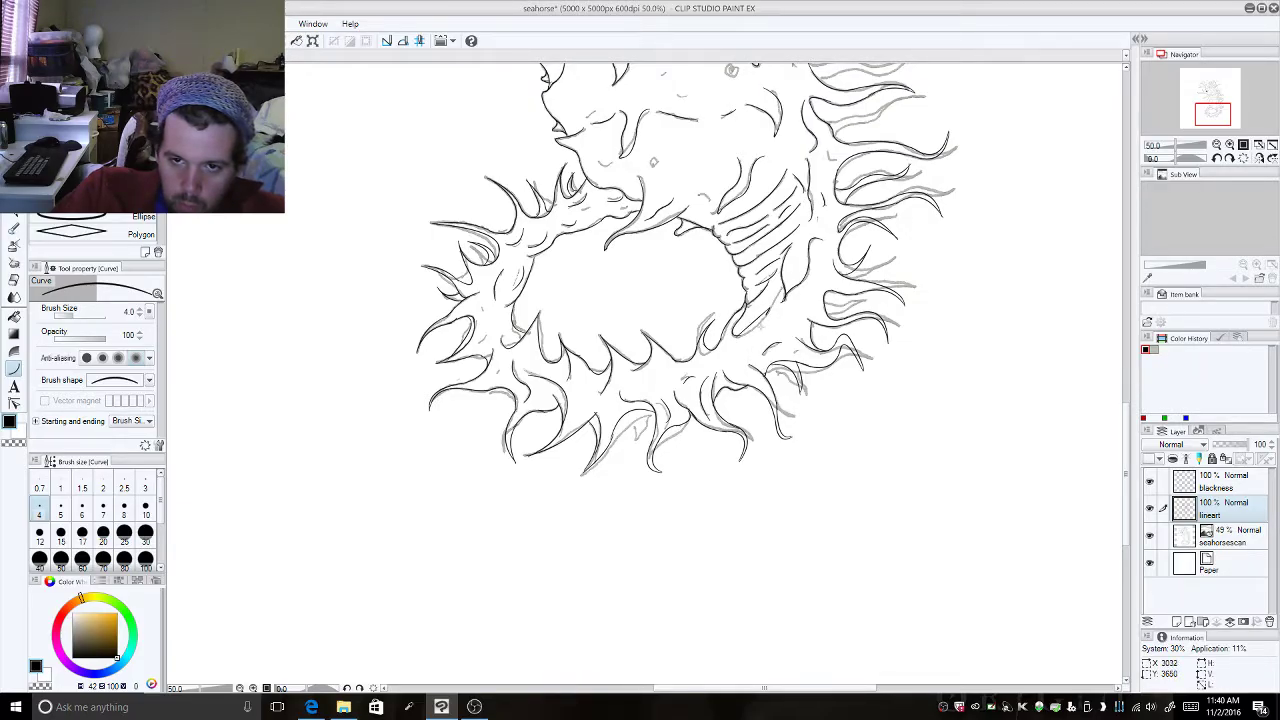
drag(734, 338, 766, 320)
click(766, 322)
drag(730, 337, 788, 296)
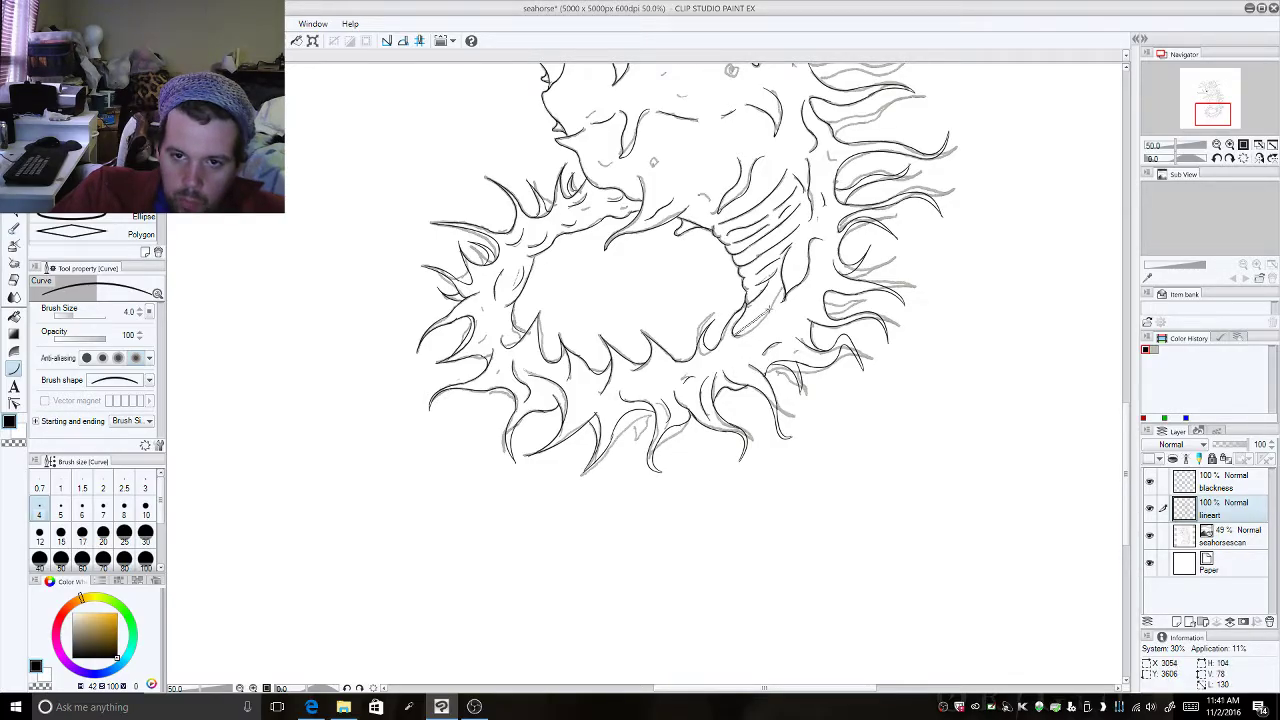
click(770, 309)
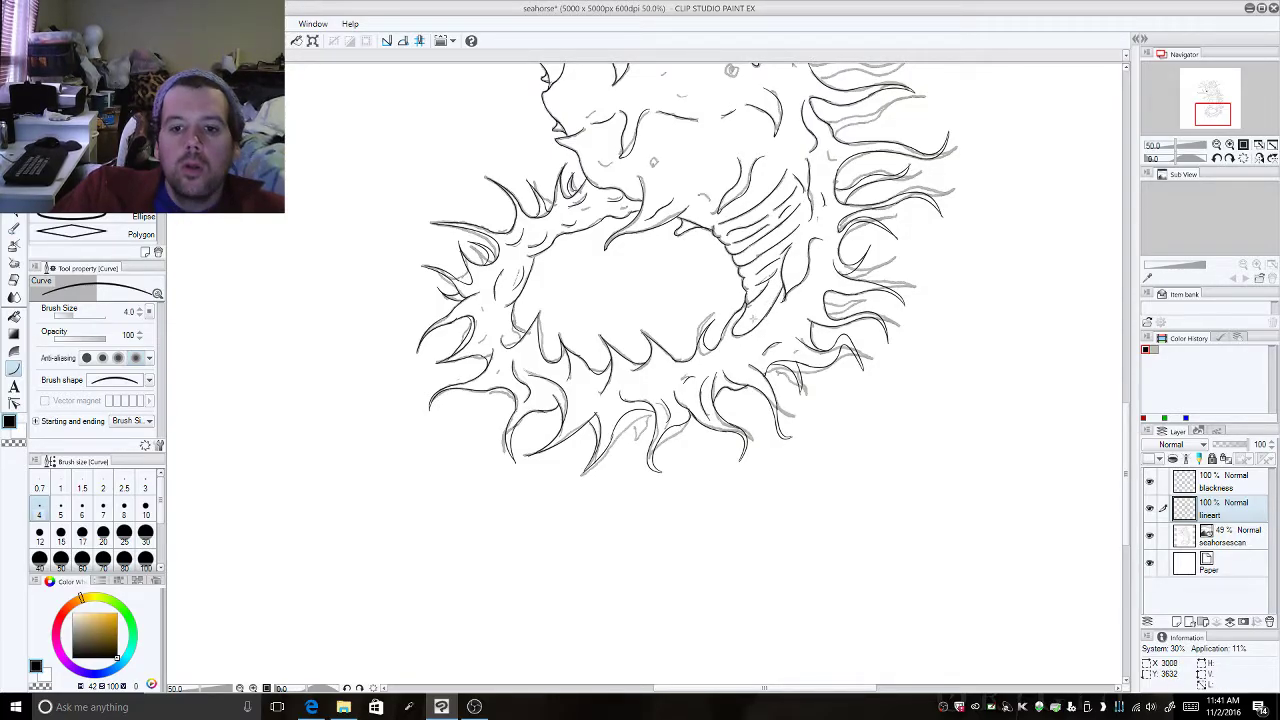
drag(748, 318, 778, 288)
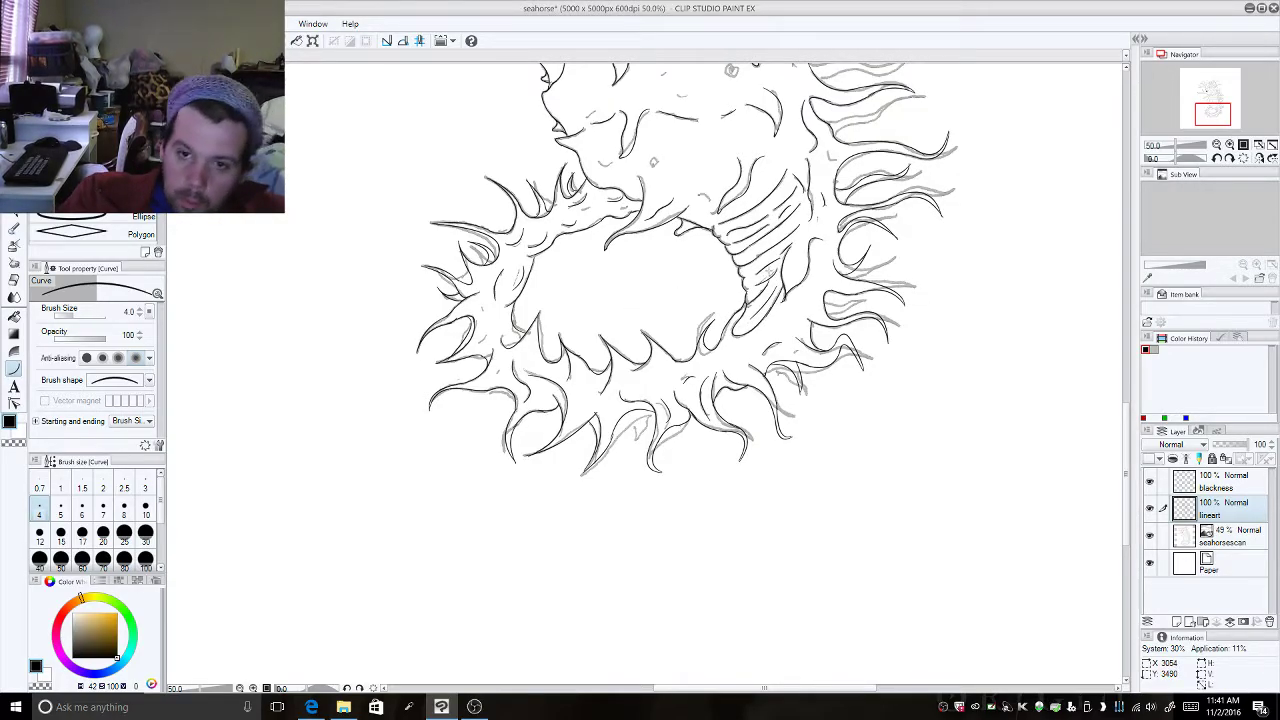
key(ctrl+z)
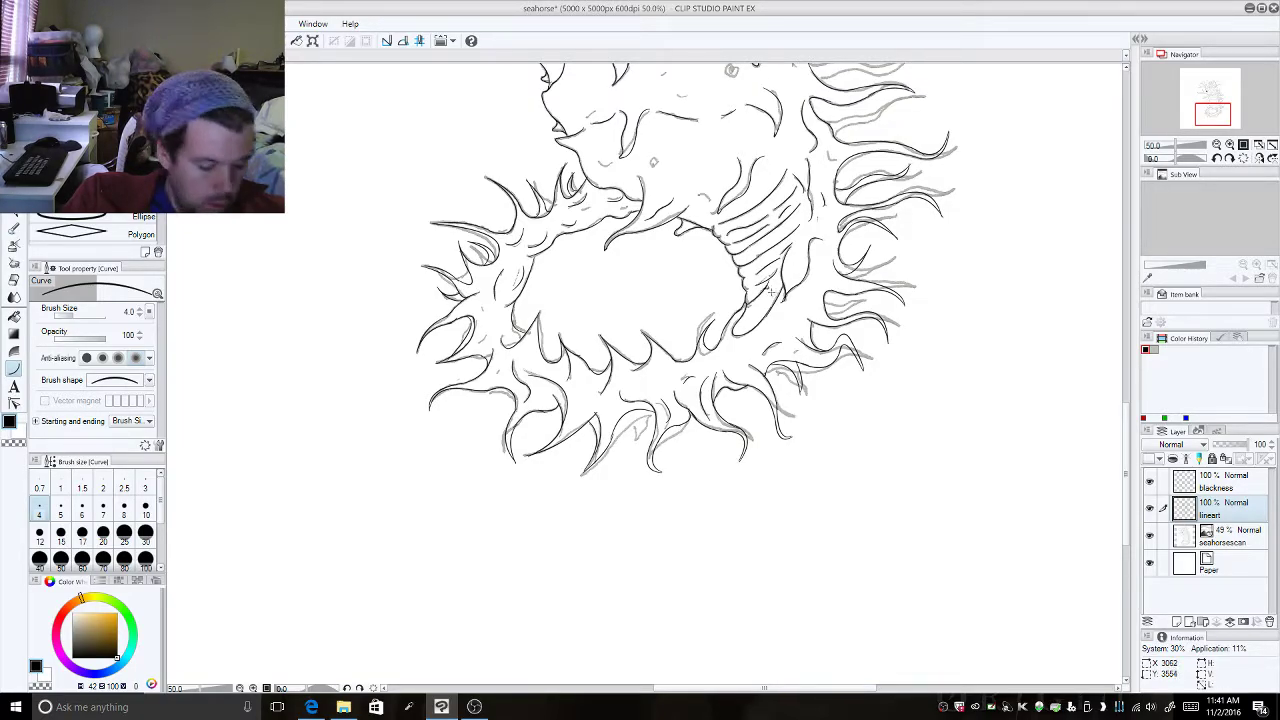
Step: Redraw the curve along the seahorse's back with the Curve tool
key(e)
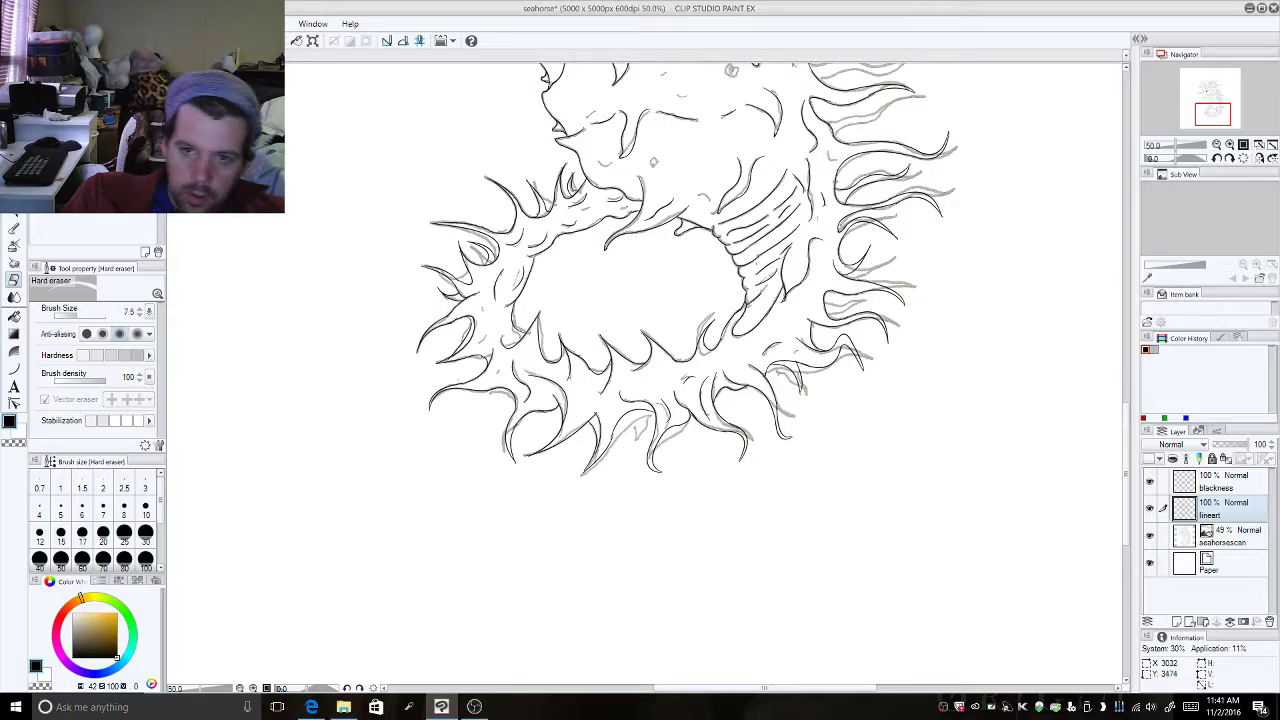
click(14, 367)
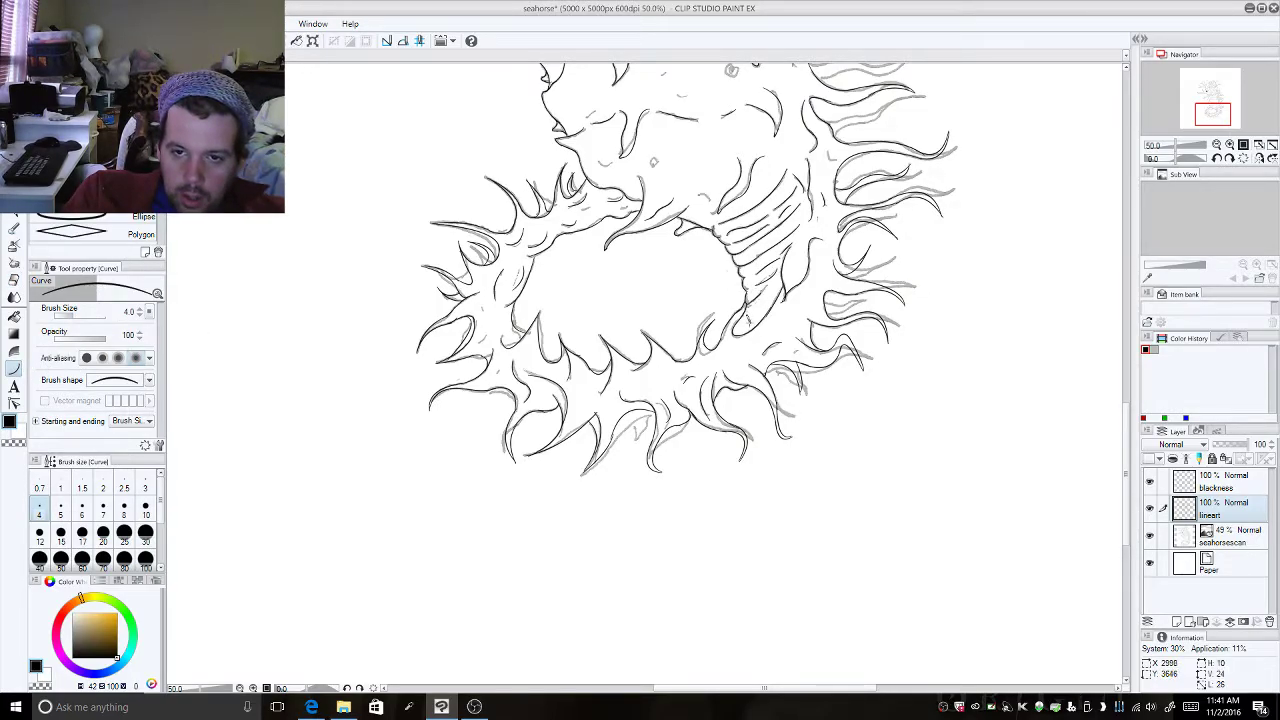
drag(745, 321, 778, 282)
click(765, 300)
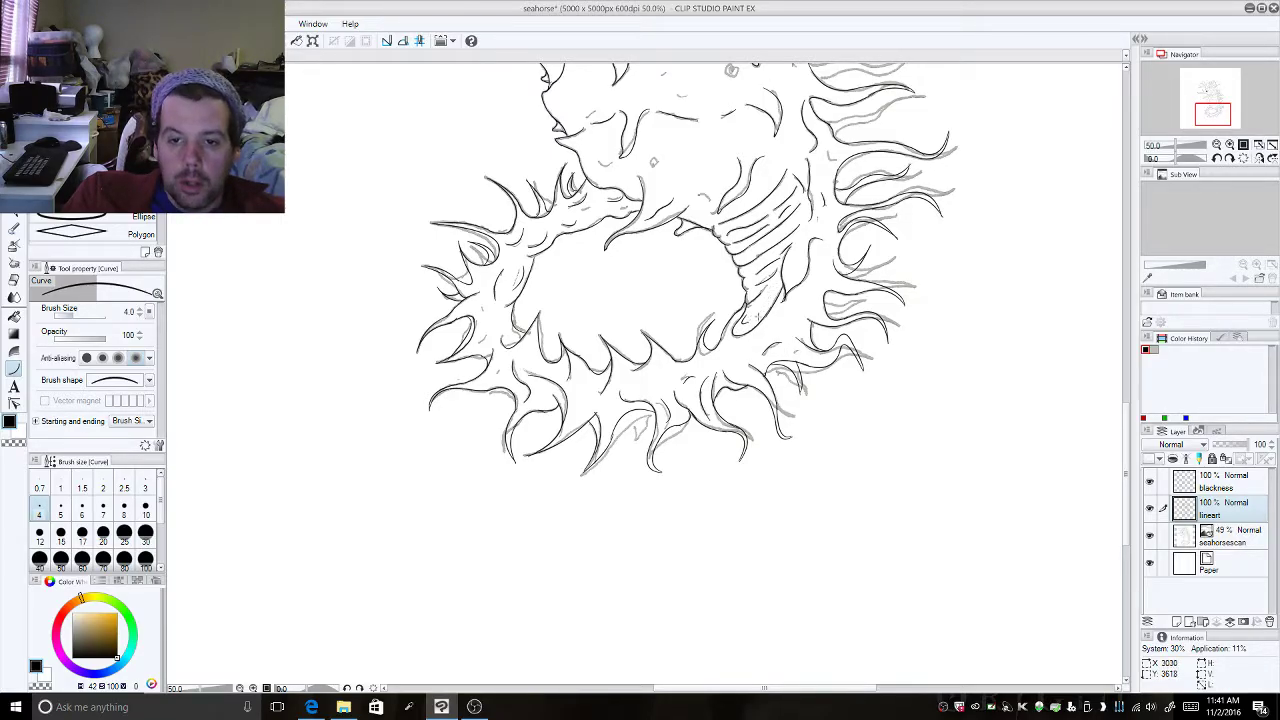
click(772, 295)
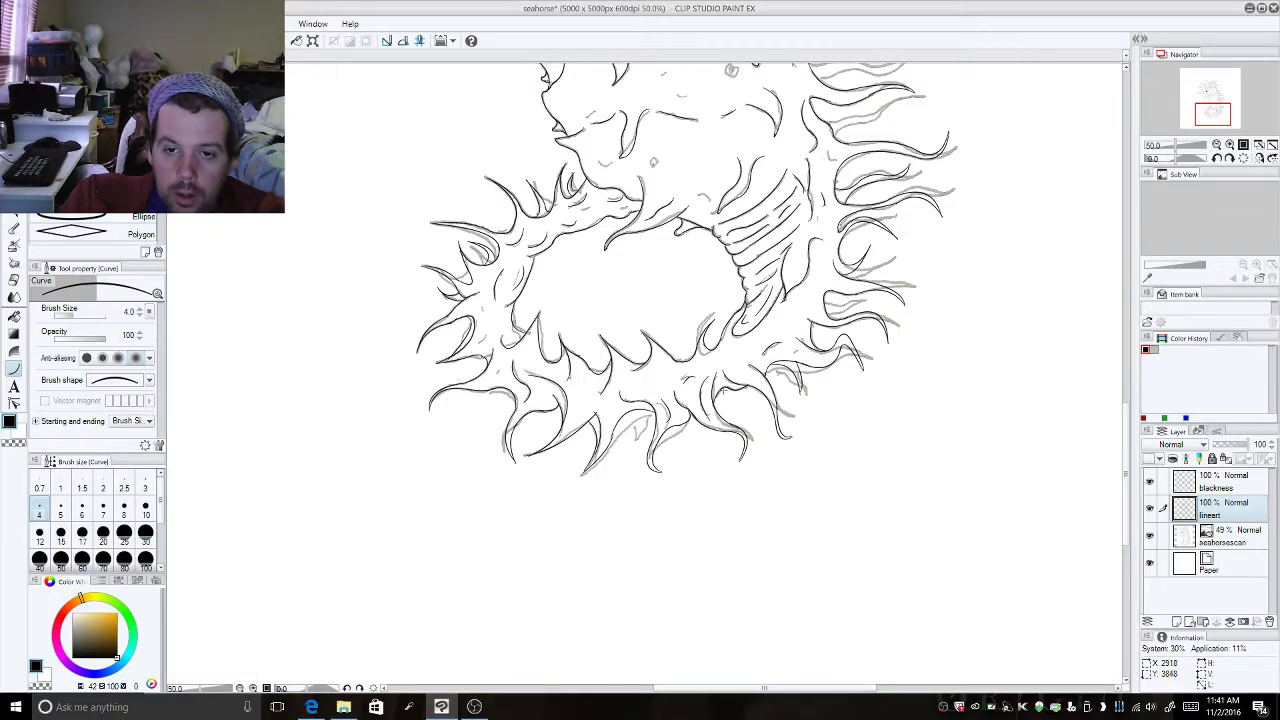
Step: Add short curved strokes among the lower spikes and along a right-side spike
drag(719, 388, 733, 399)
click(736, 410)
drag(740, 418, 750, 388)
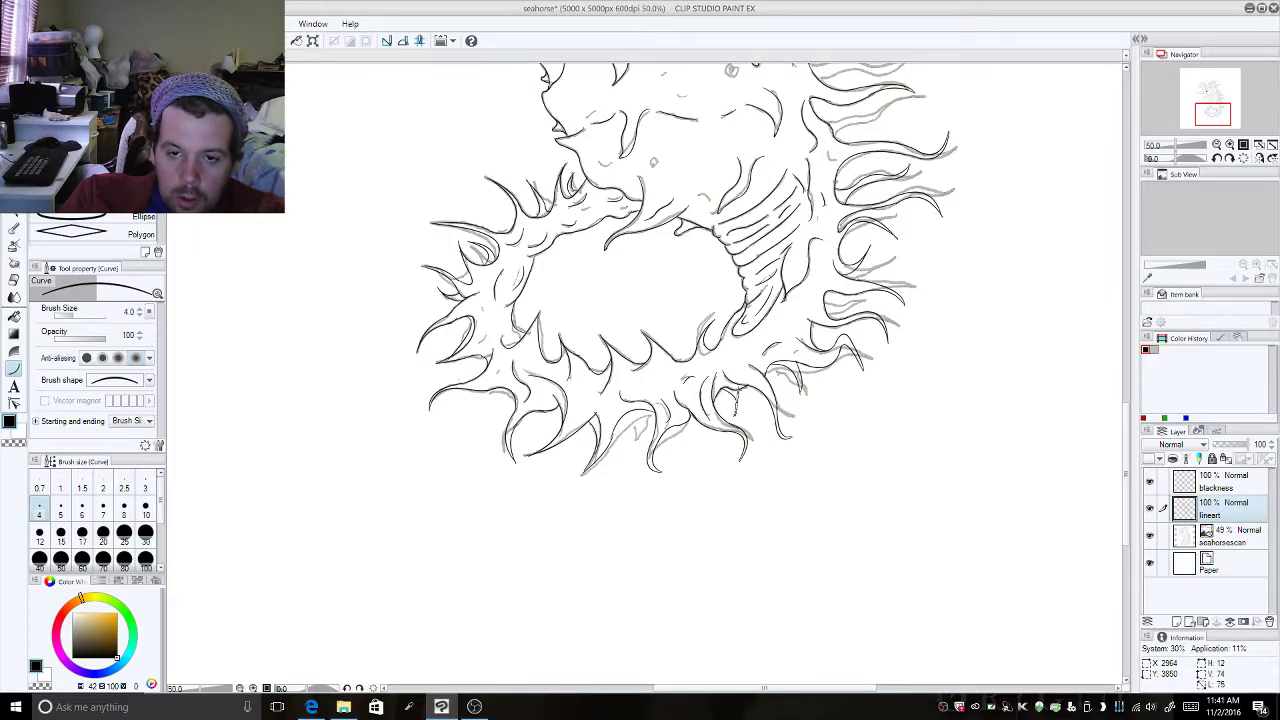
click(742, 403)
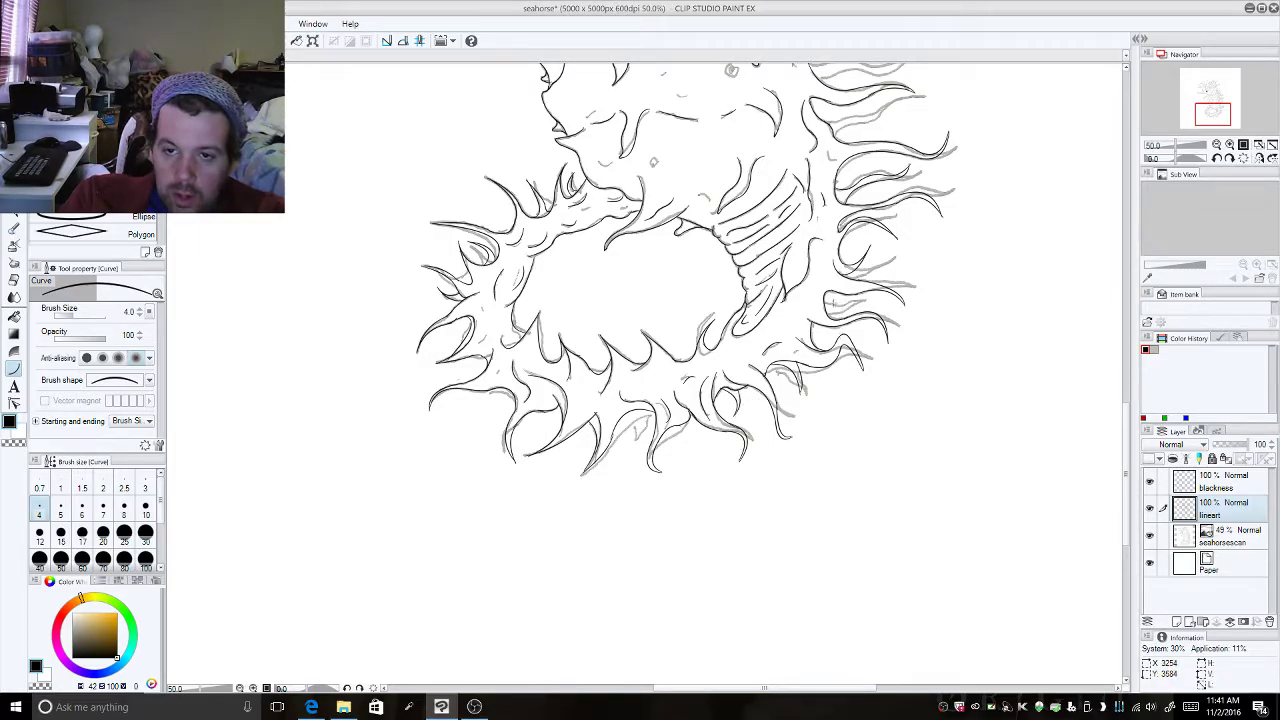
click(838, 312)
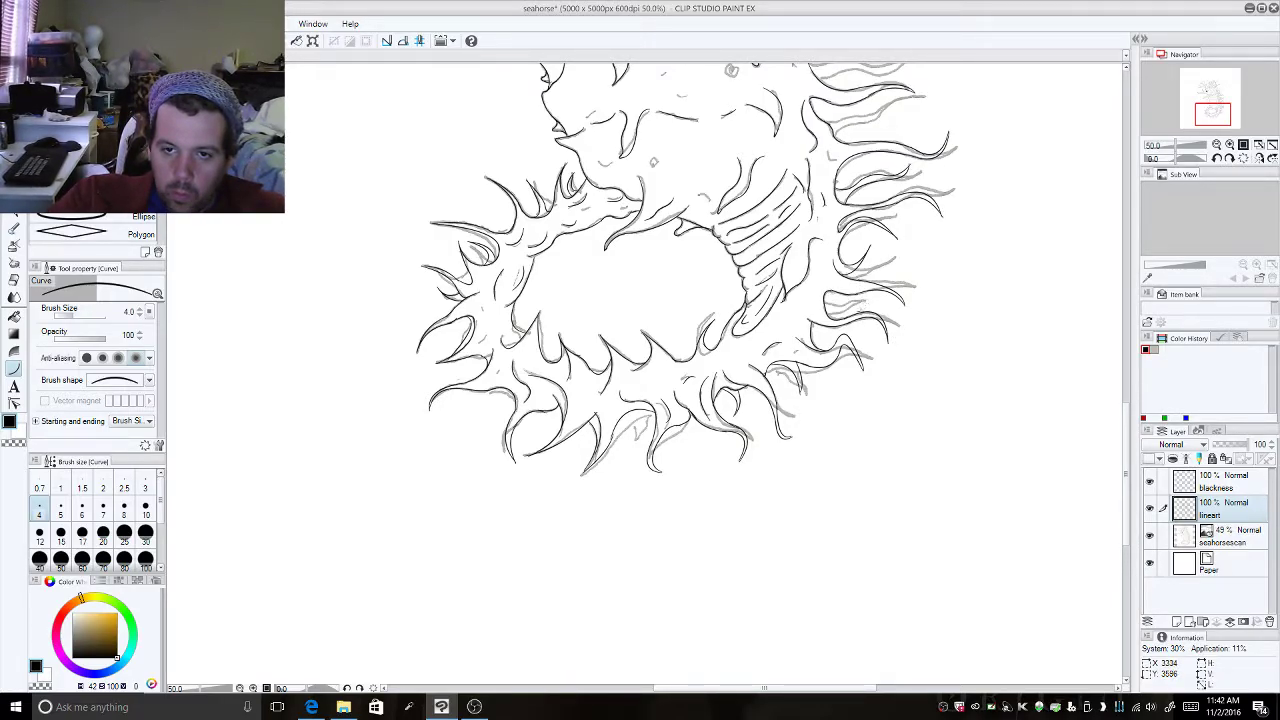
drag(830, 288, 860, 302)
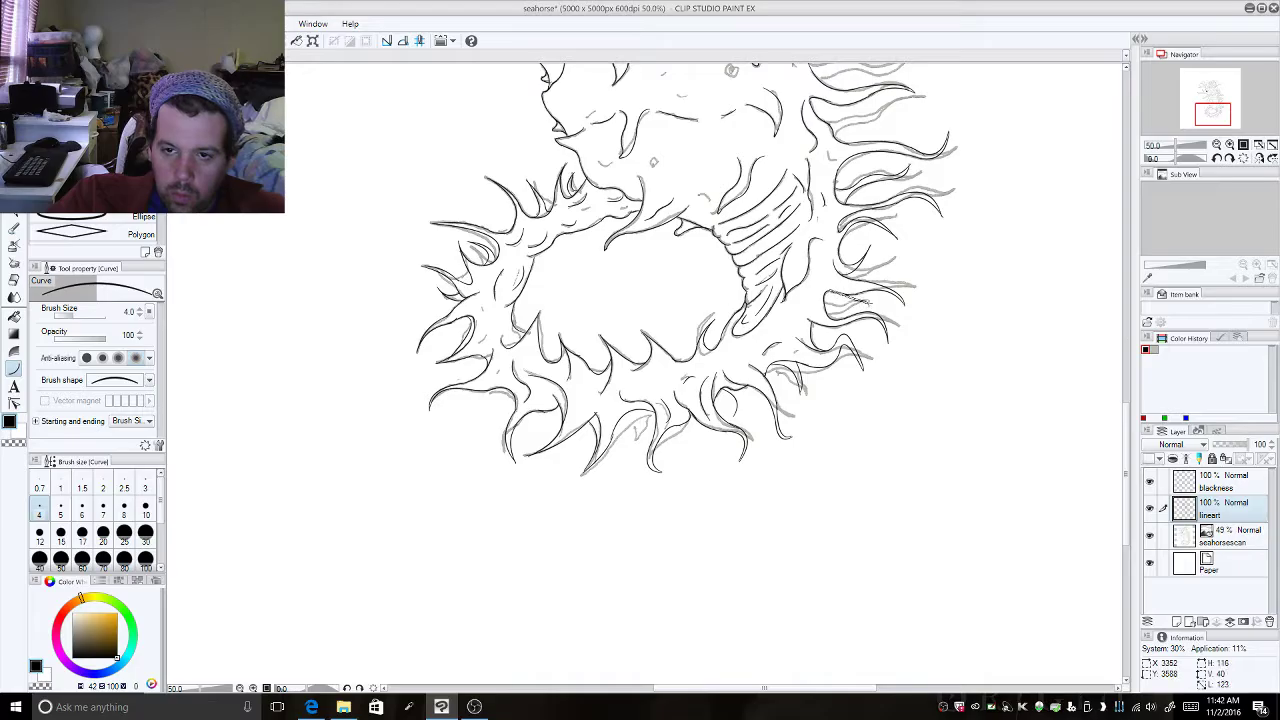
click(829, 311)
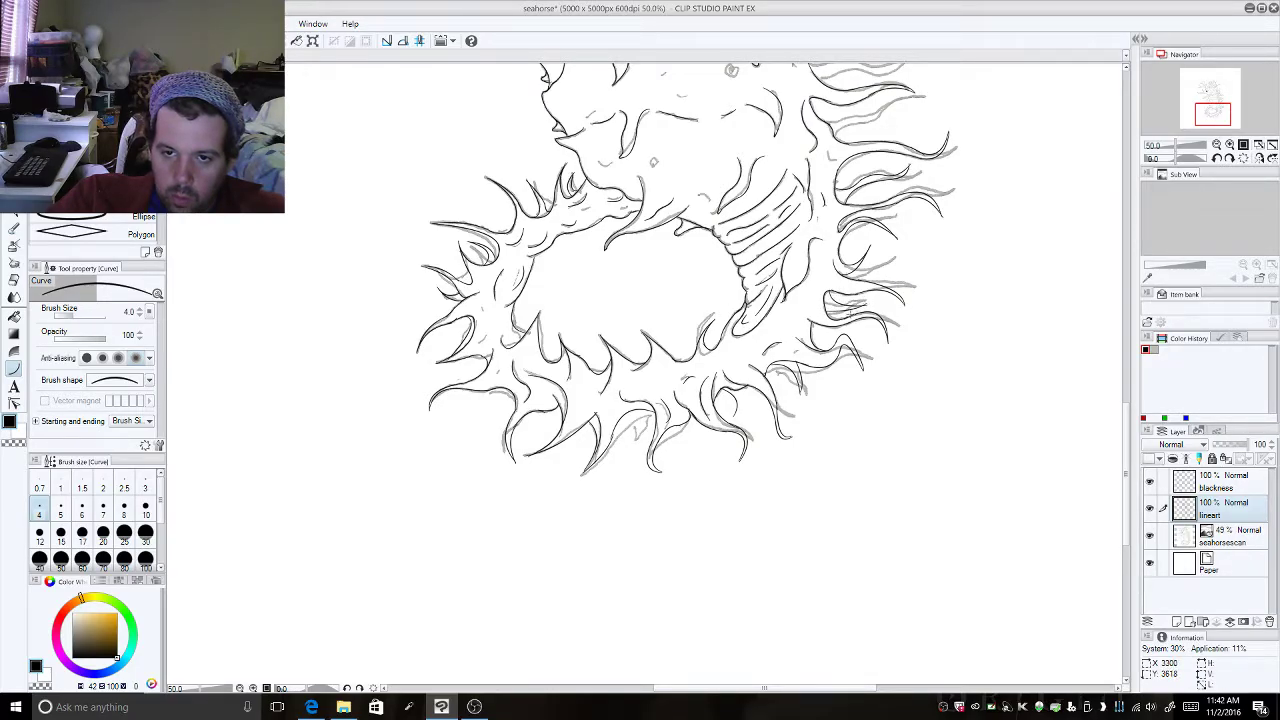
drag(741, 393, 733, 412)
click(745, 415)
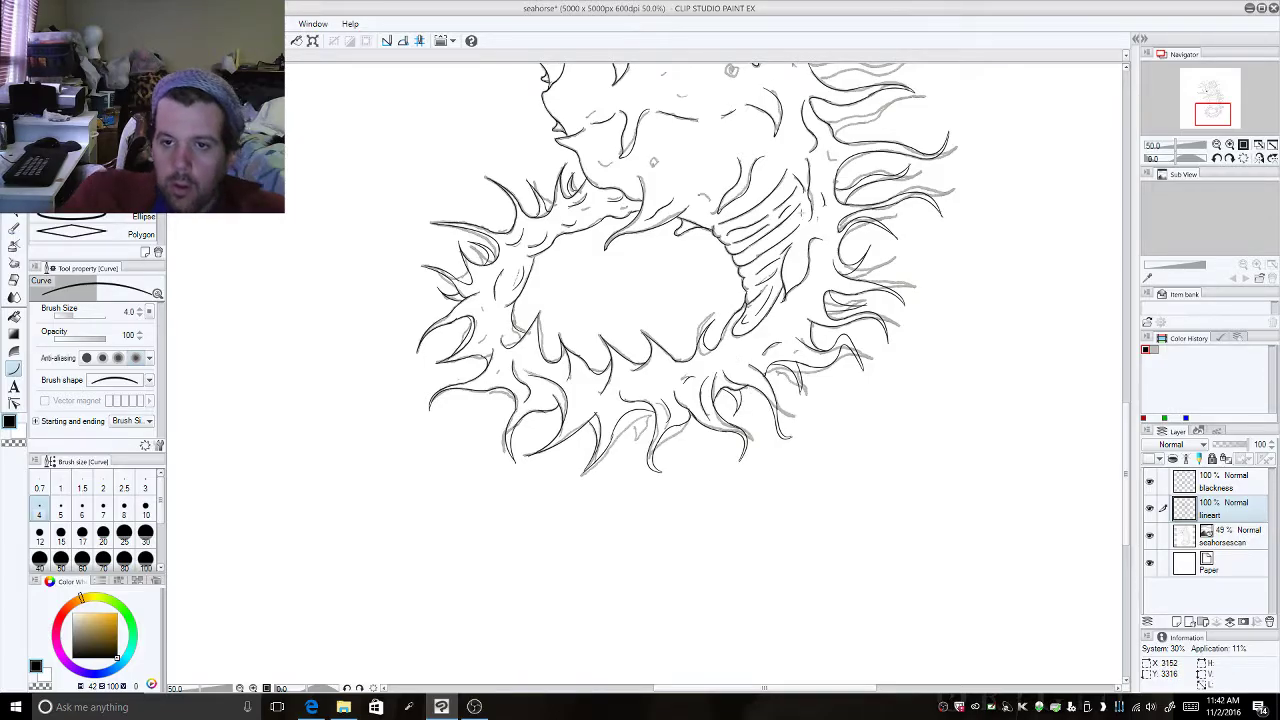
Step: Ink curves along the top-right spines of the tail
drag(837, 135, 862, 122)
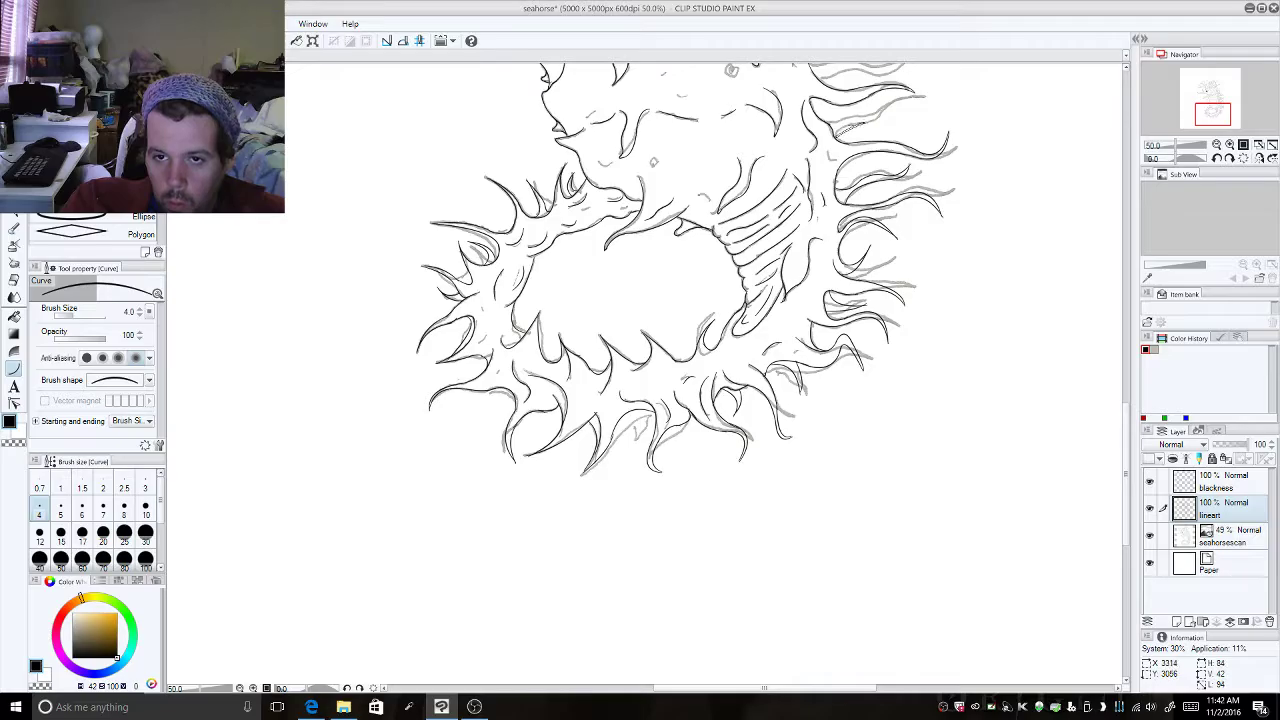
click(836, 127)
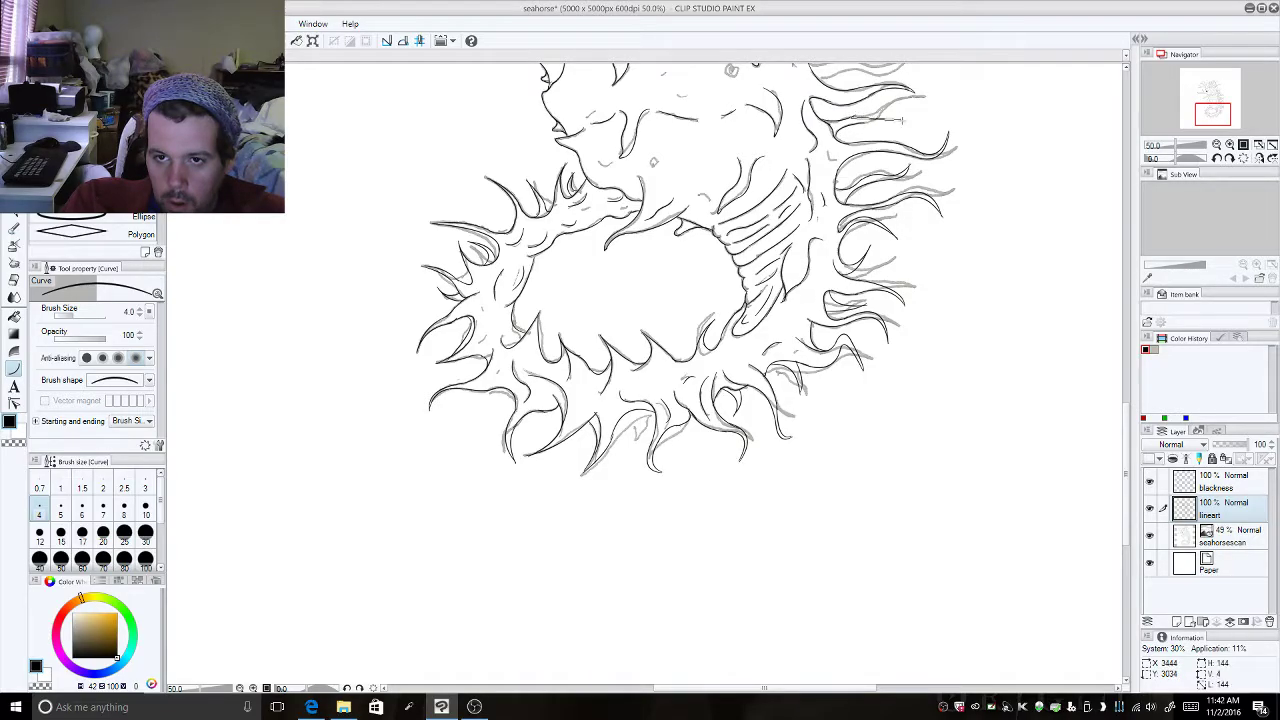
drag(864, 119, 902, 112)
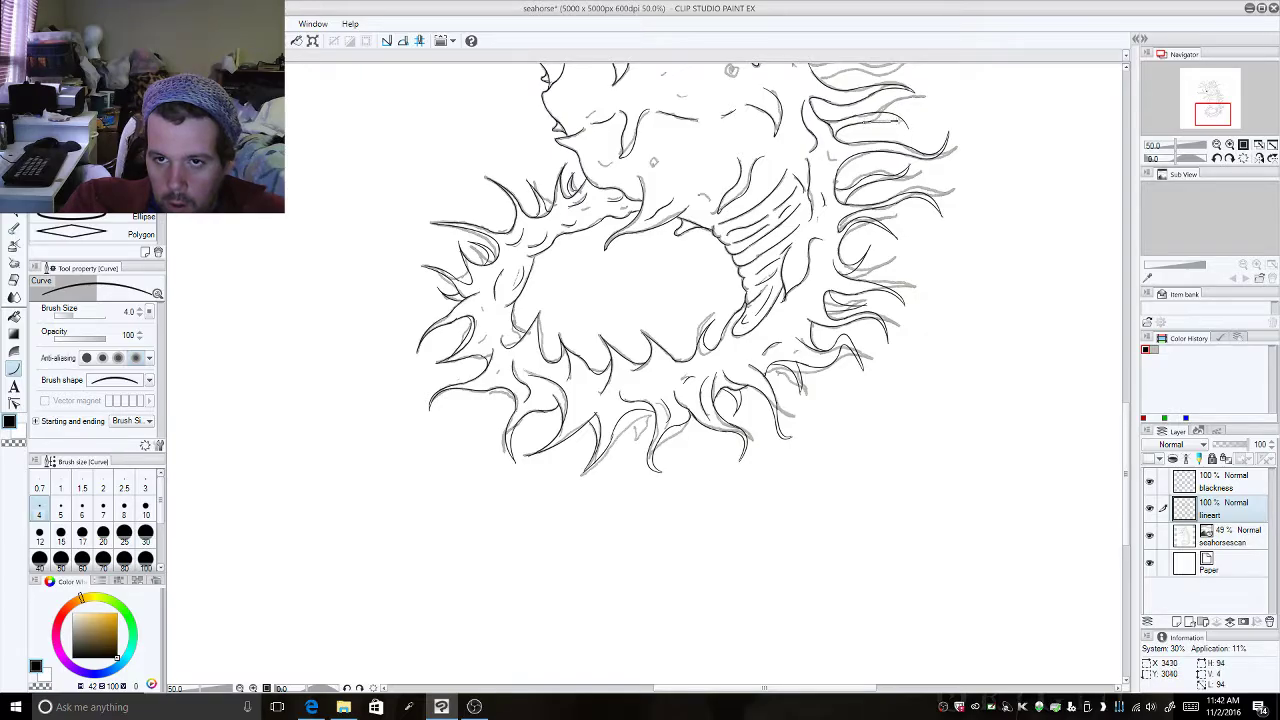
click(900, 124)
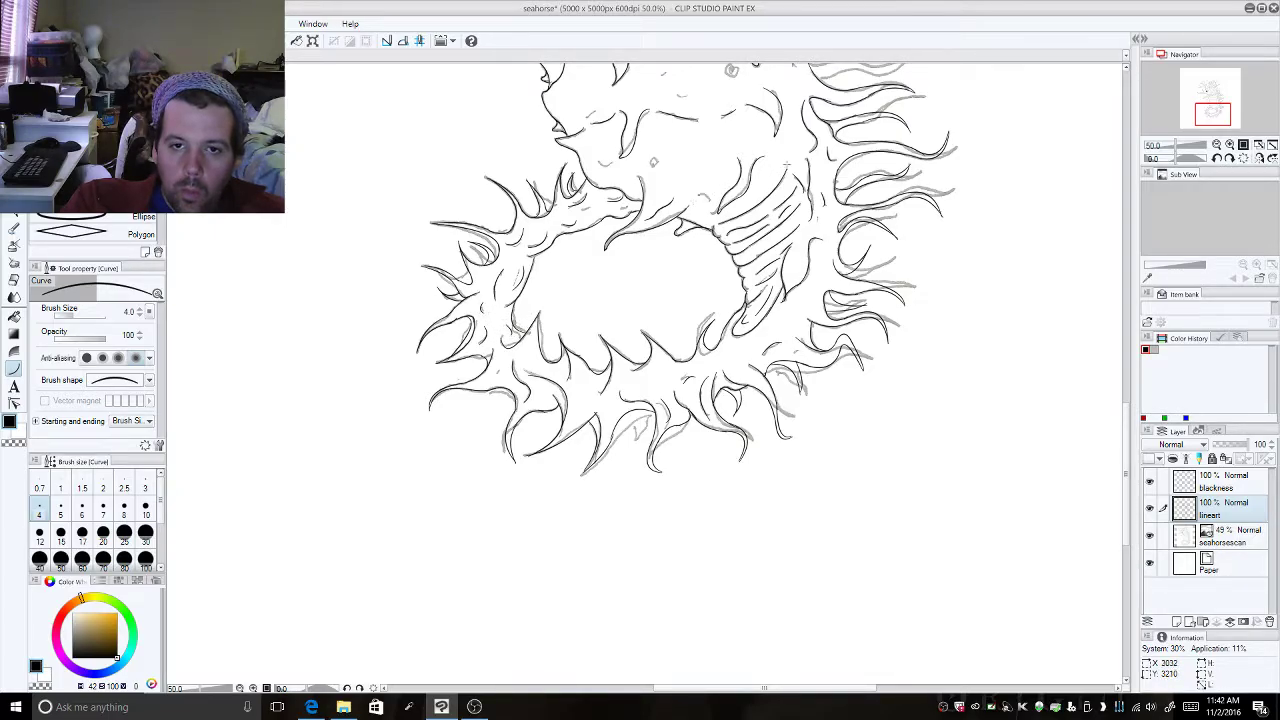
Step: Add short detail lines on the upper body, spine, and belly
drag(1209, 114, 1208, 101)
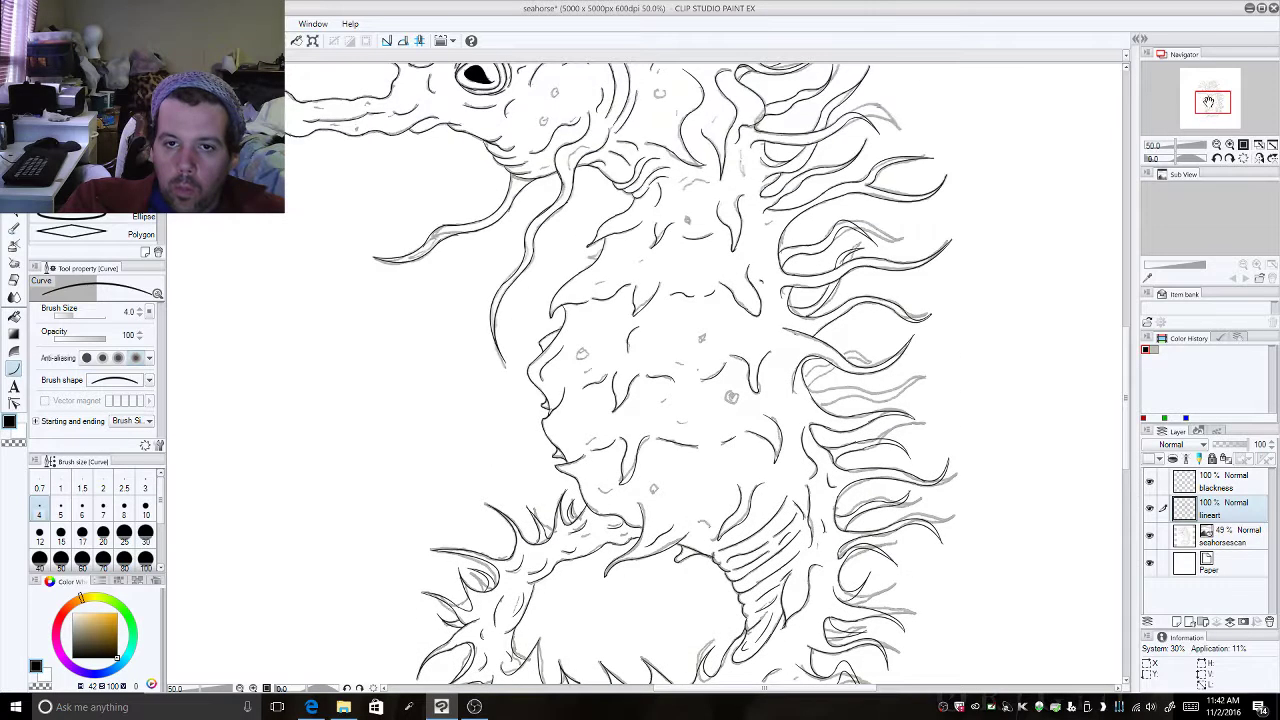
drag(682, 186, 713, 183)
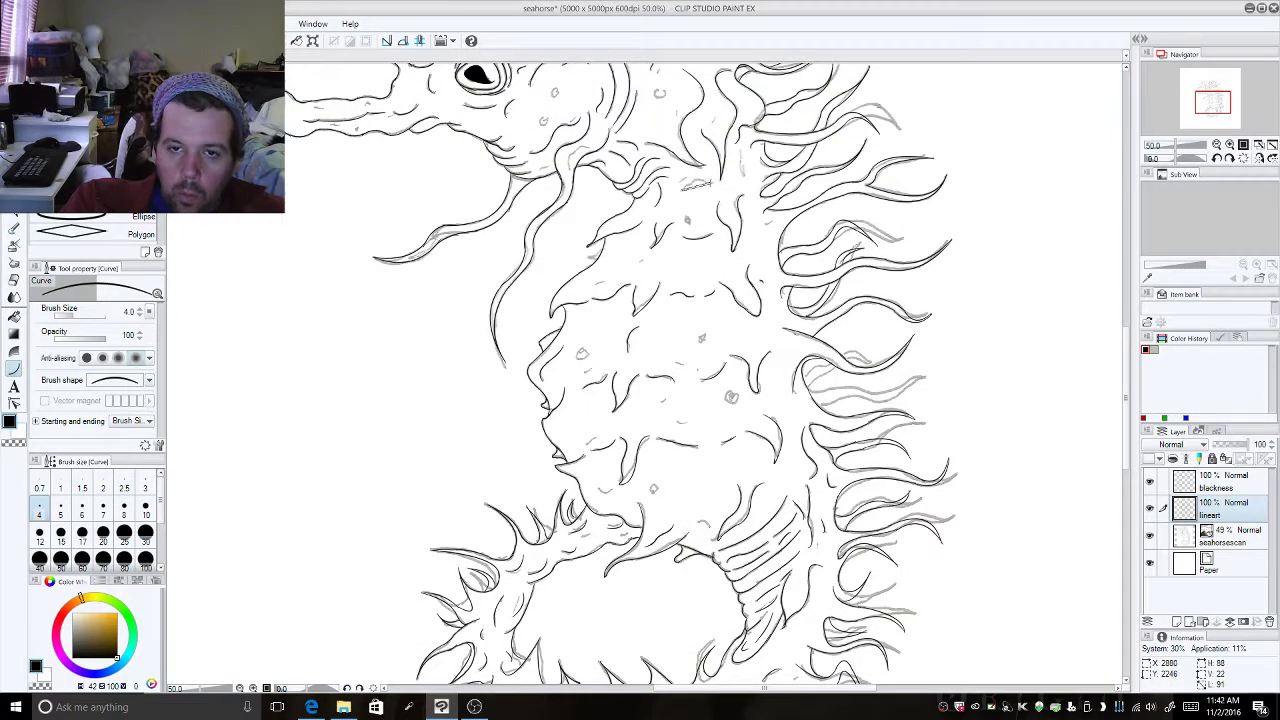
click(690, 178)
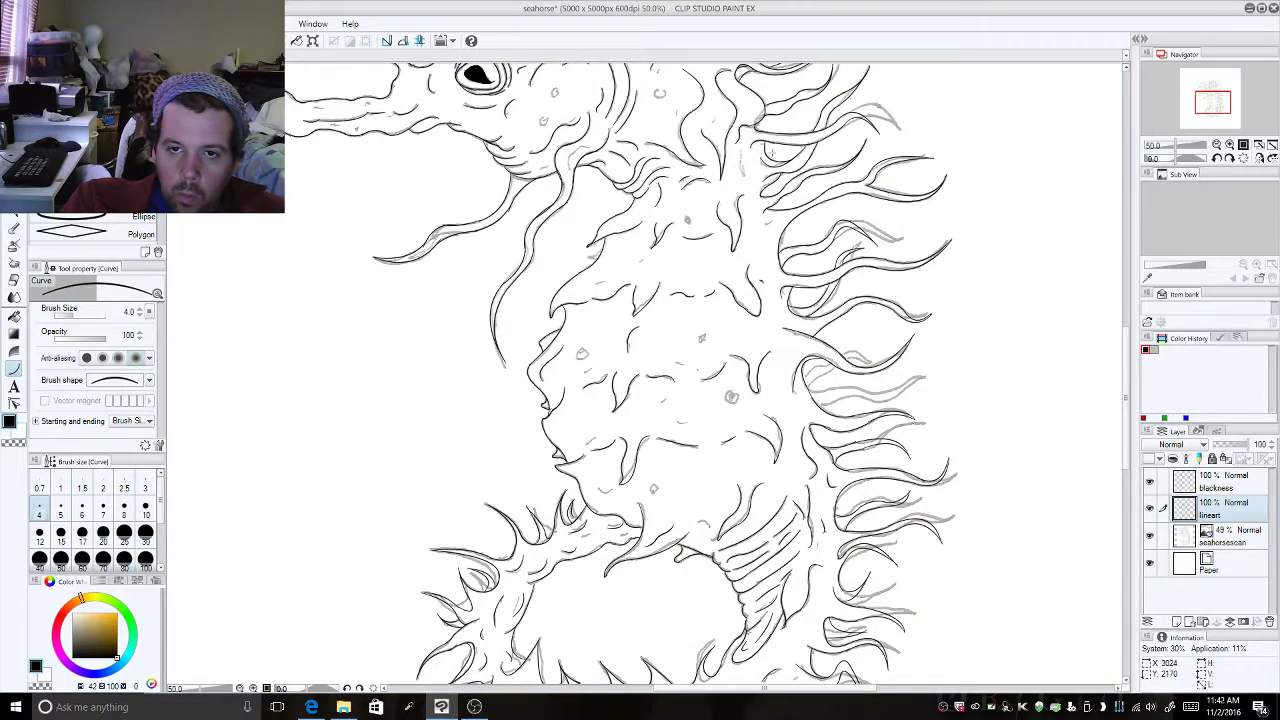
drag(745, 152, 741, 186)
drag(673, 418, 690, 416)
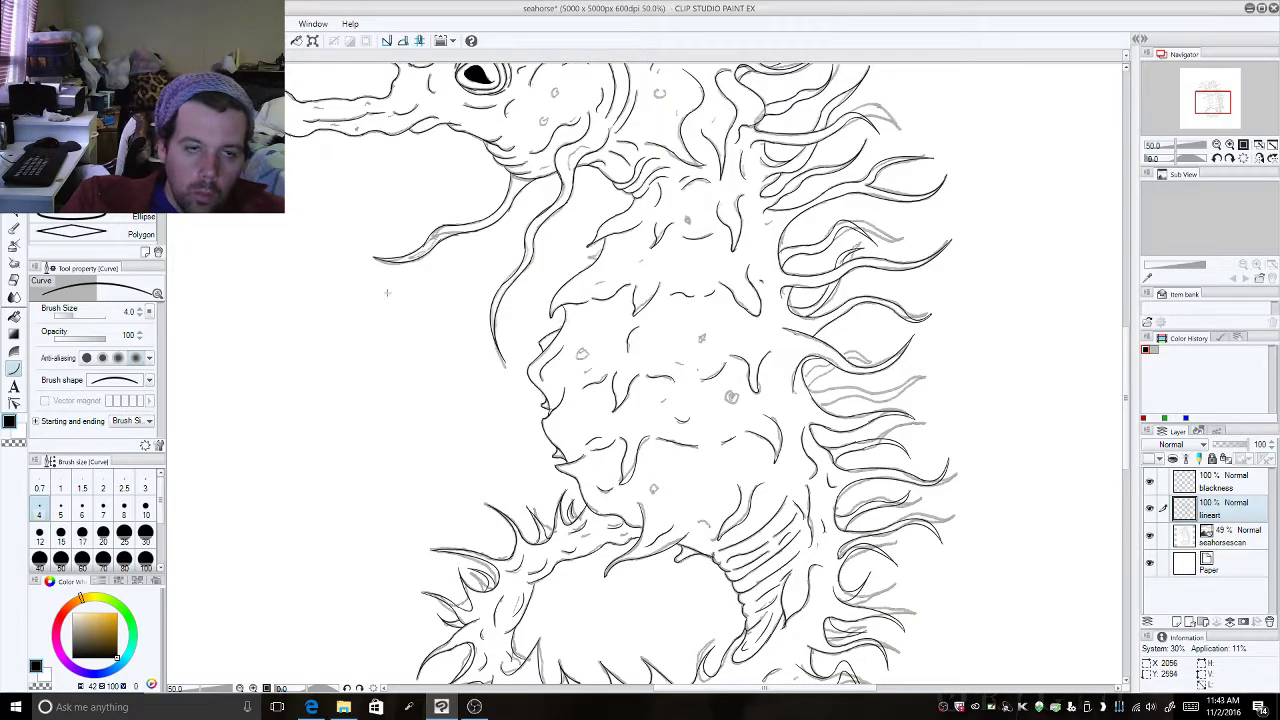
Step: Dot small round spots on the body and head with the Mapping pen, then hide seahorsescan
key(p)
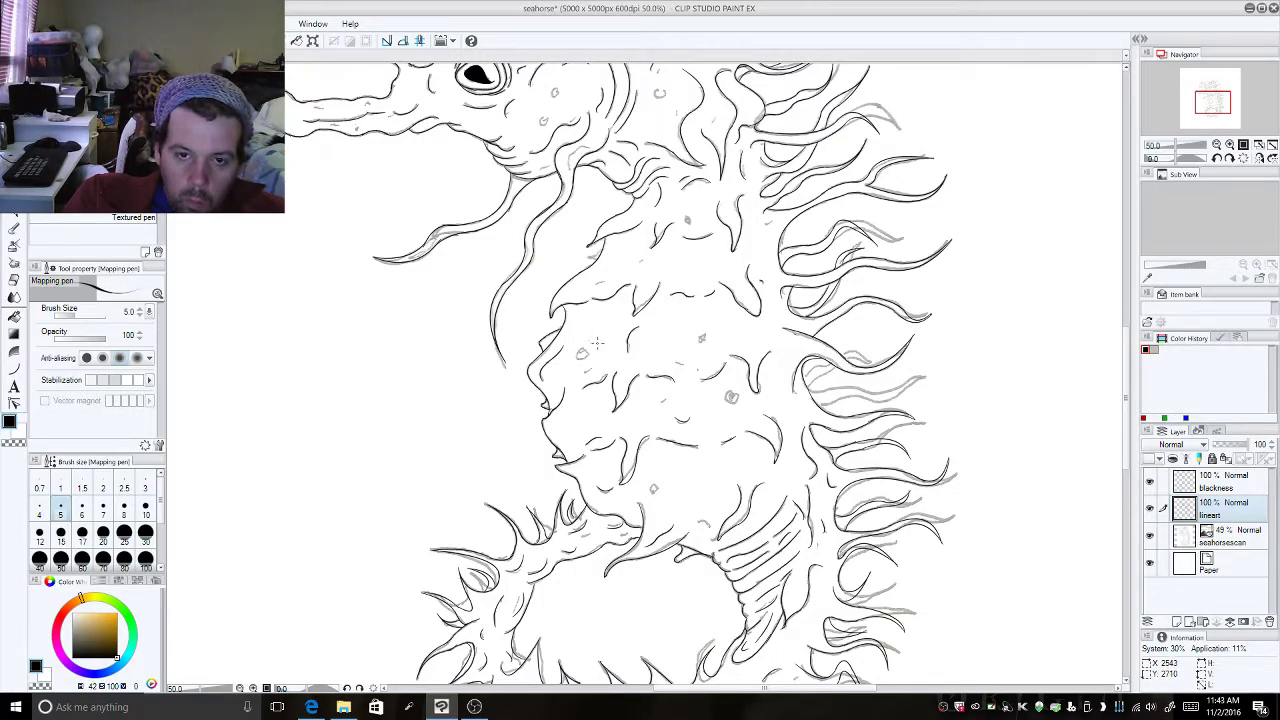
drag(576, 352, 578, 351)
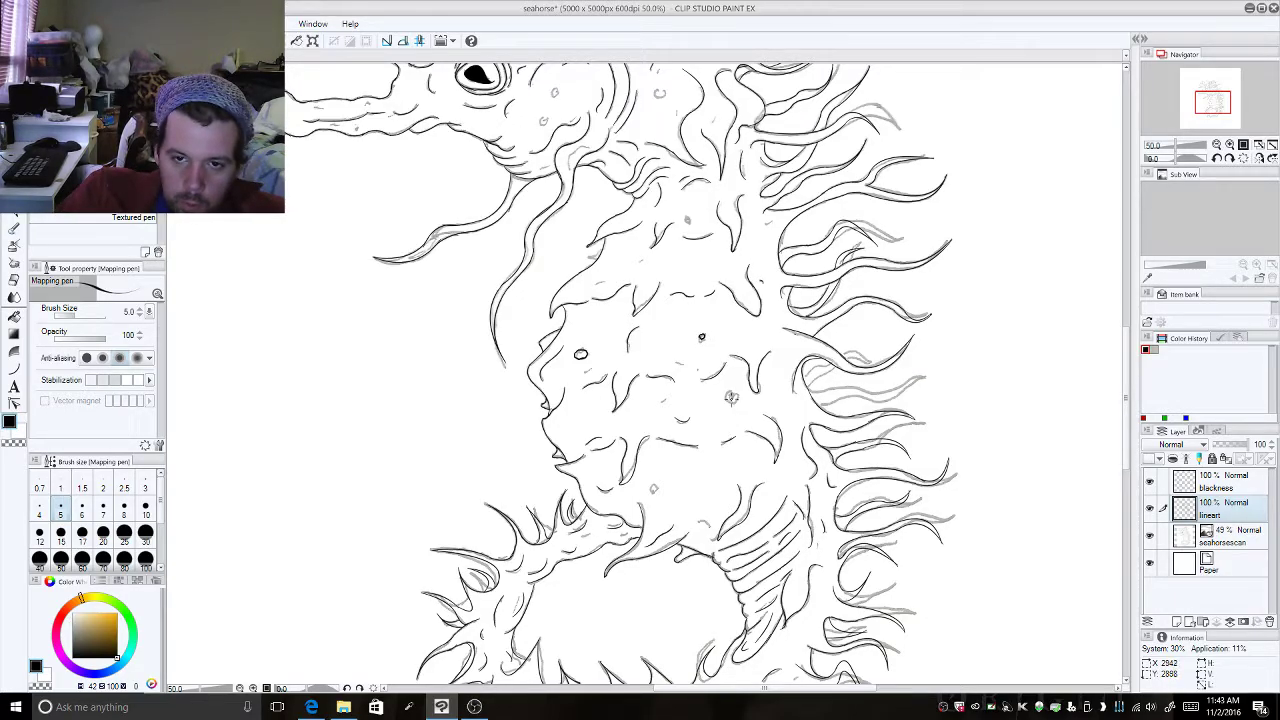
drag(730, 395, 731, 394)
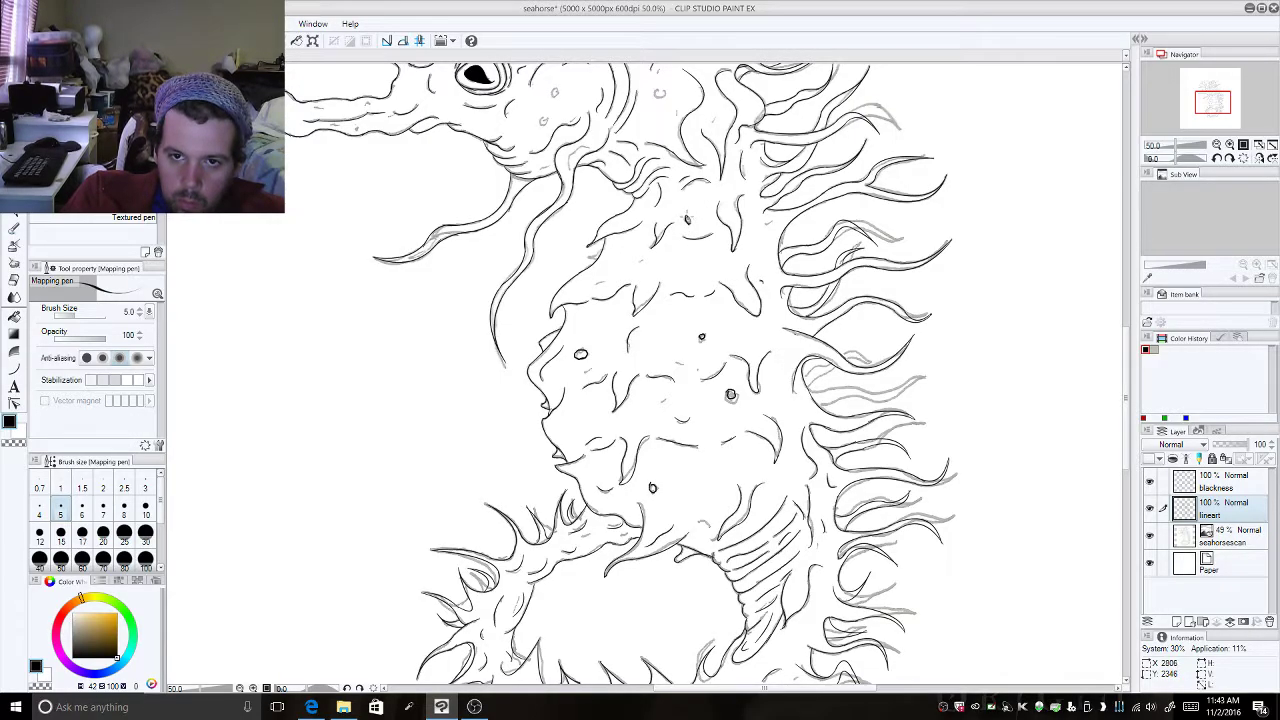
drag(1217, 102, 1215, 94)
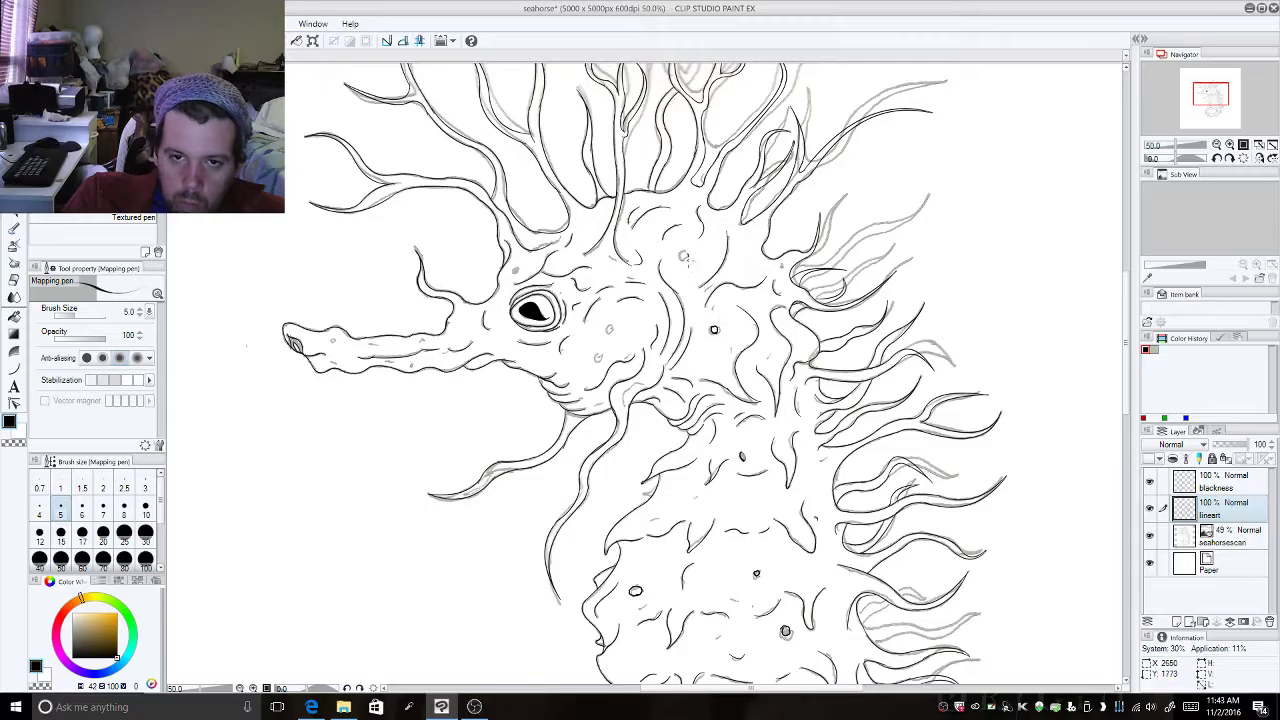
drag(680, 255, 682, 256)
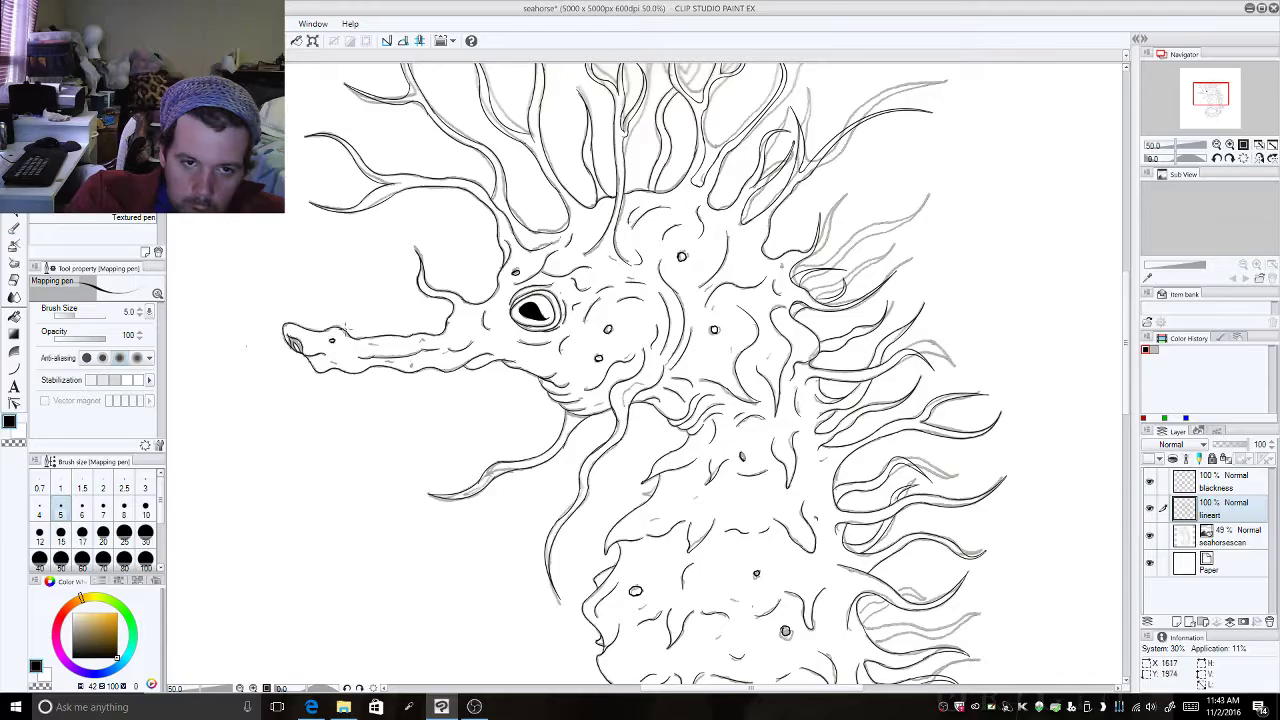
click(1150, 535)
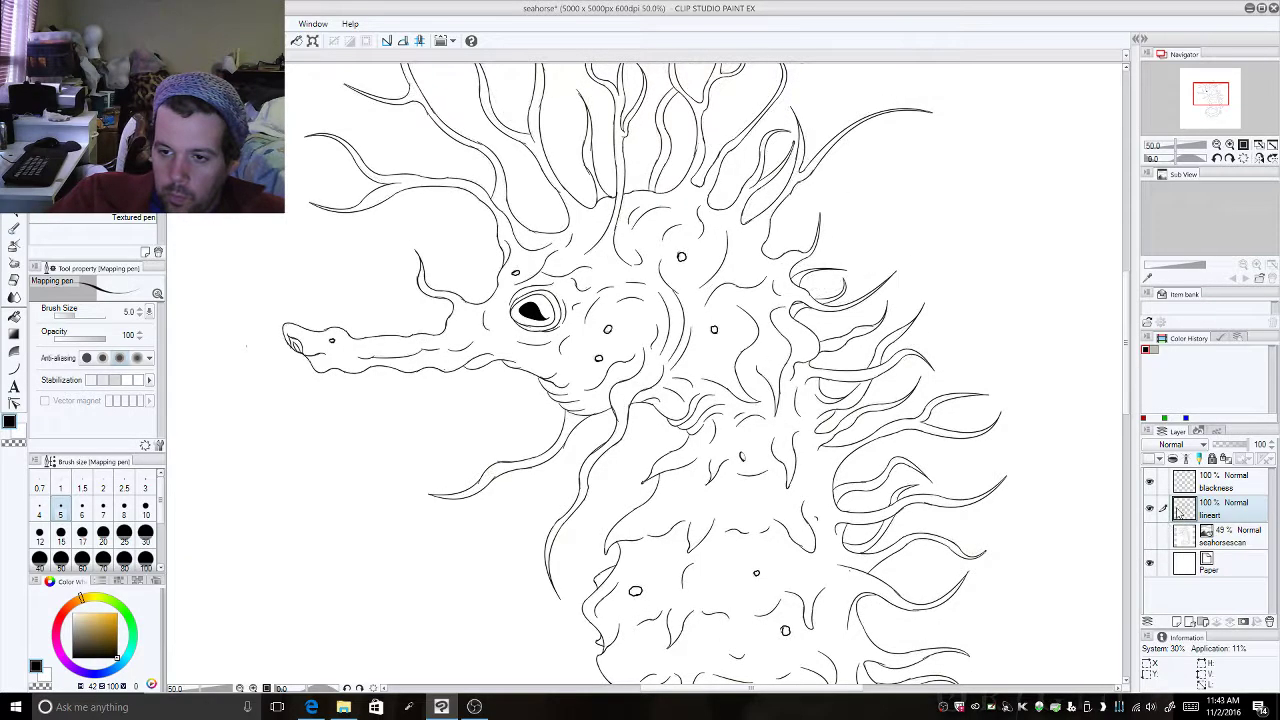
Step: Fill the snout tip solid black on the blackness layer using the Fill tool
click(1215, 481)
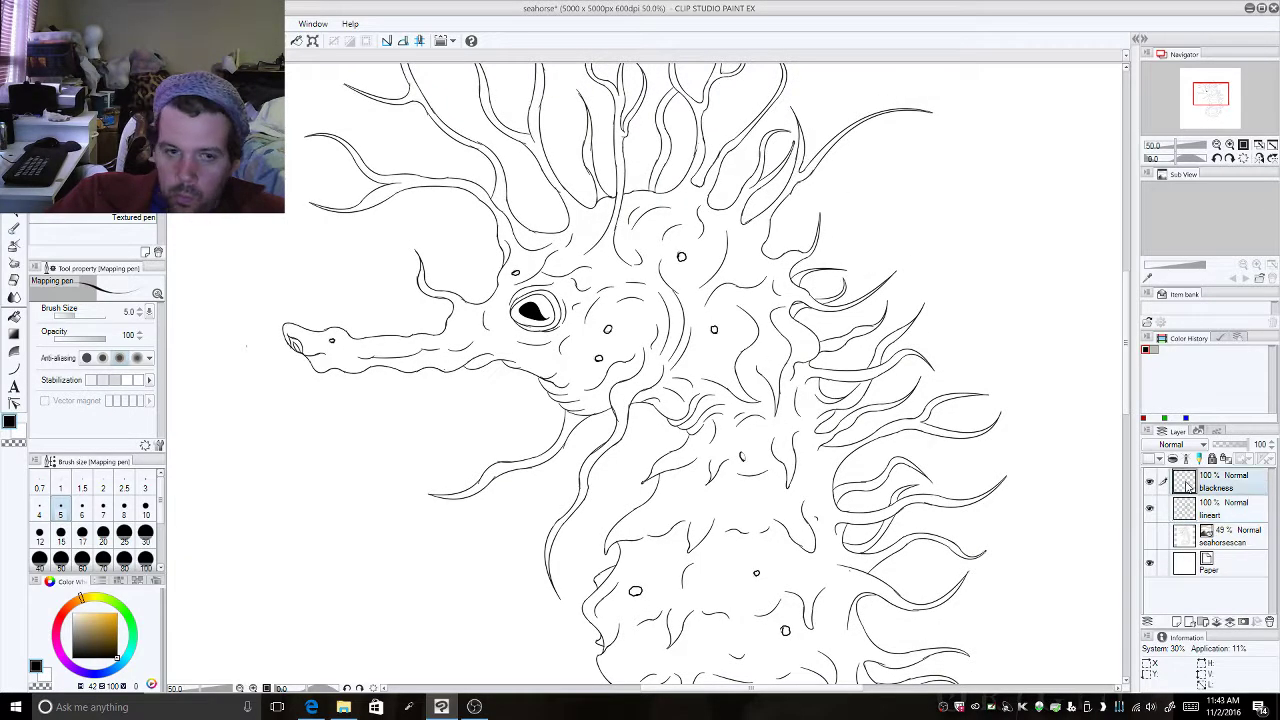
click(14, 316)
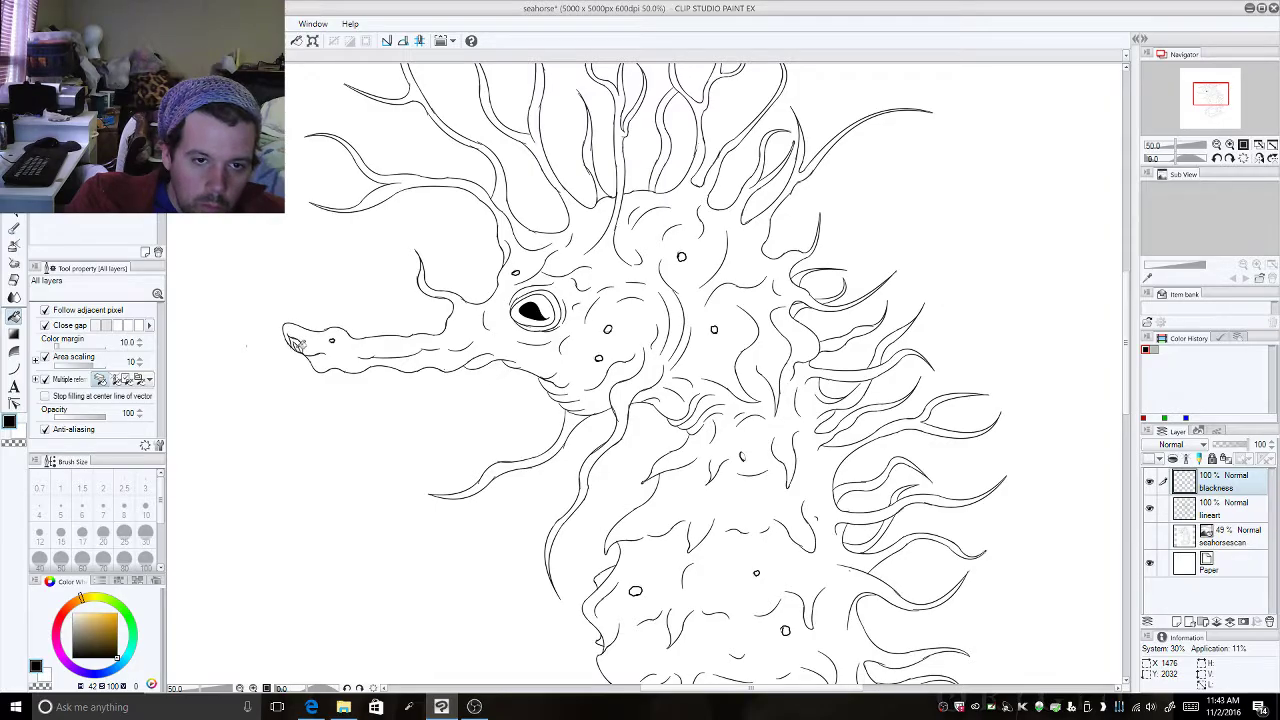
click(297, 343)
key(ctrl+z)
click(297, 345)
key(ctrl+z)
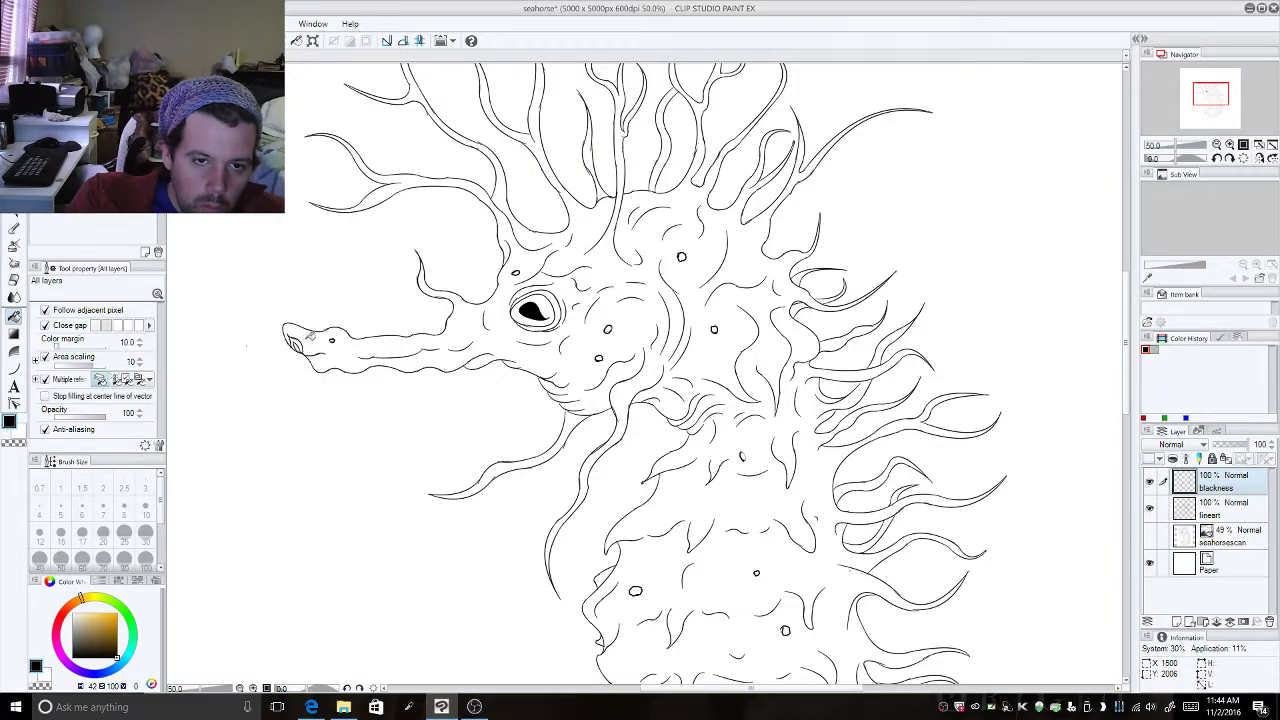
click(1150, 535)
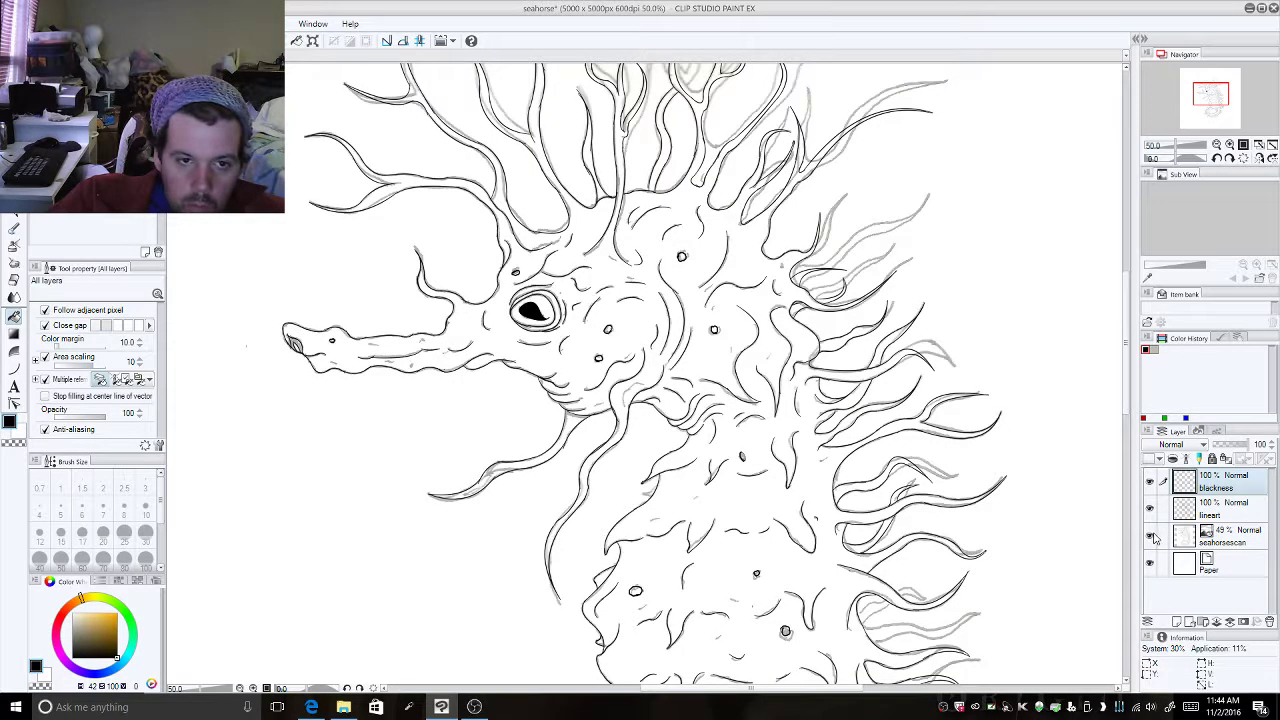
click(297, 345)
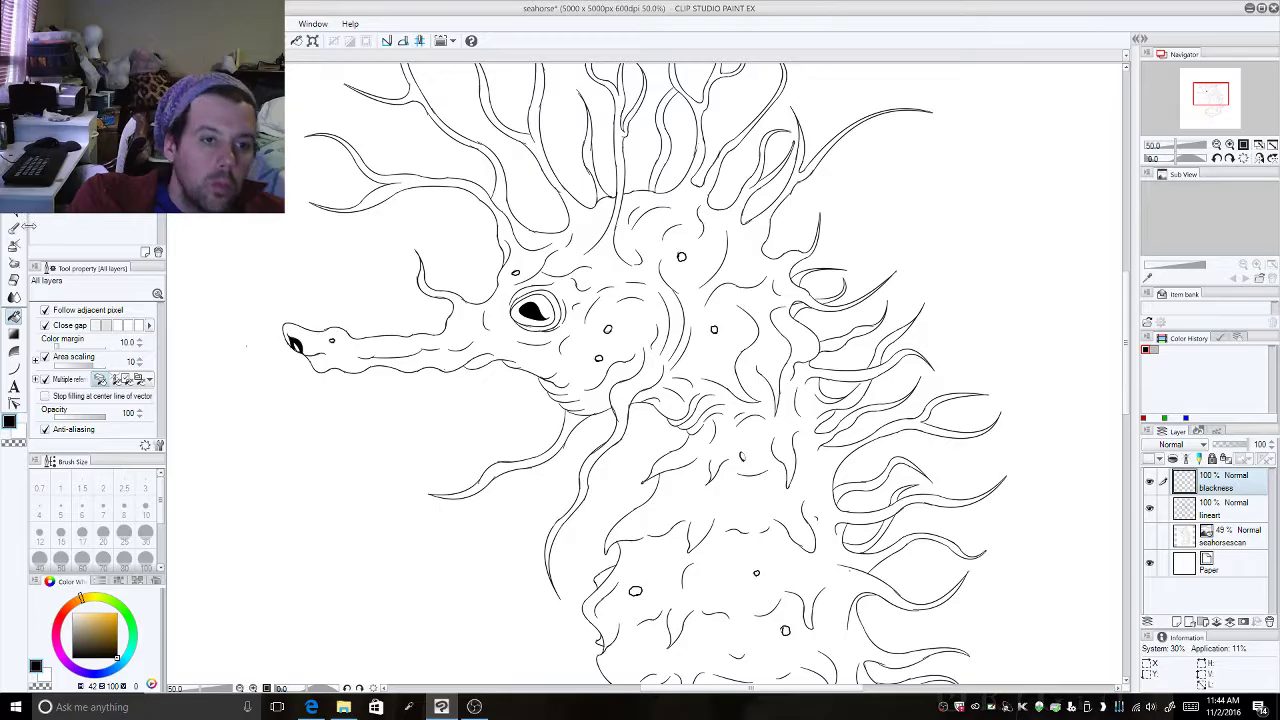
Step: Zoom out to 25% and center the whole seahorse, then bring OBS forward
click(14, 279)
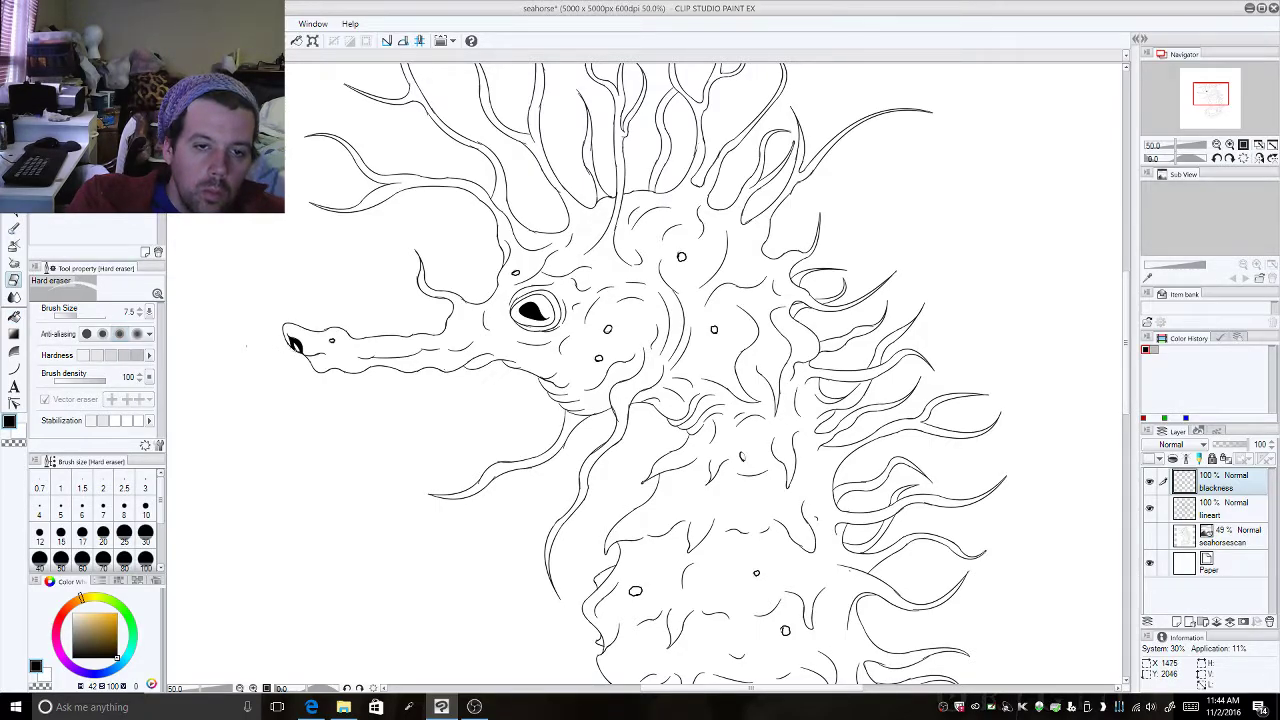
click(1152, 537)
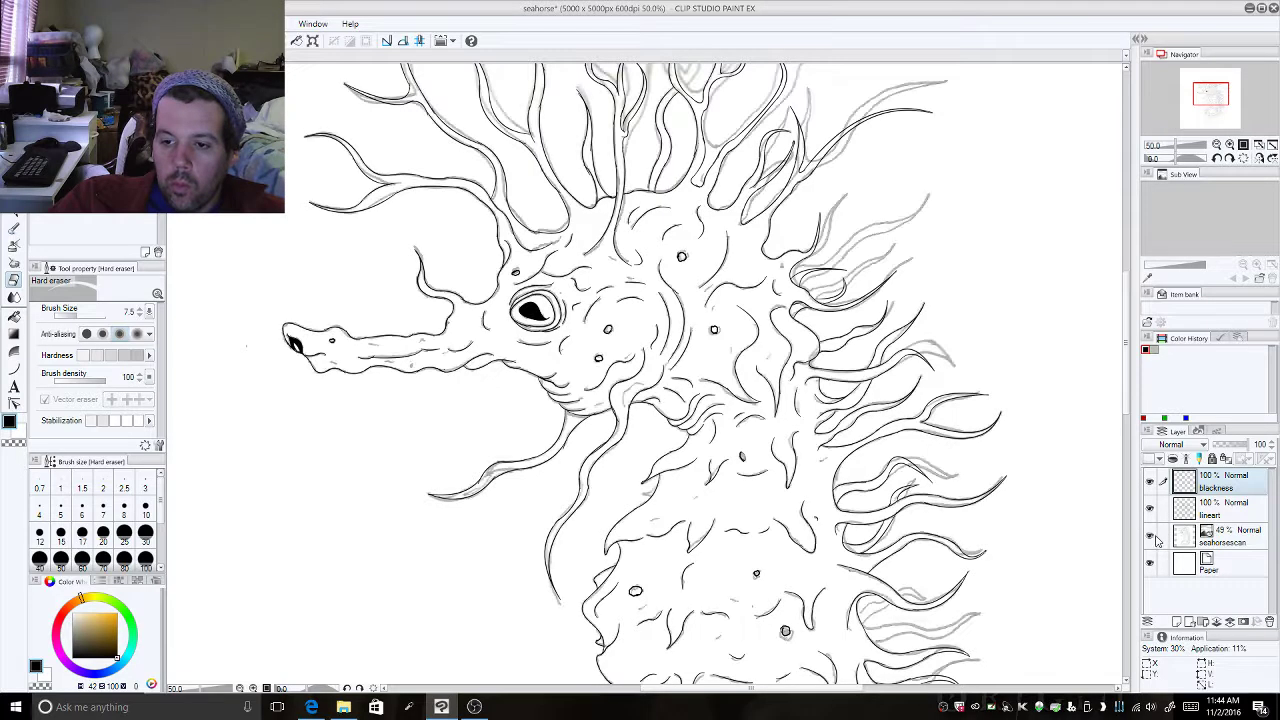
click(1216, 144)
click(1216, 144)
drag(1216, 97, 1221, 108)
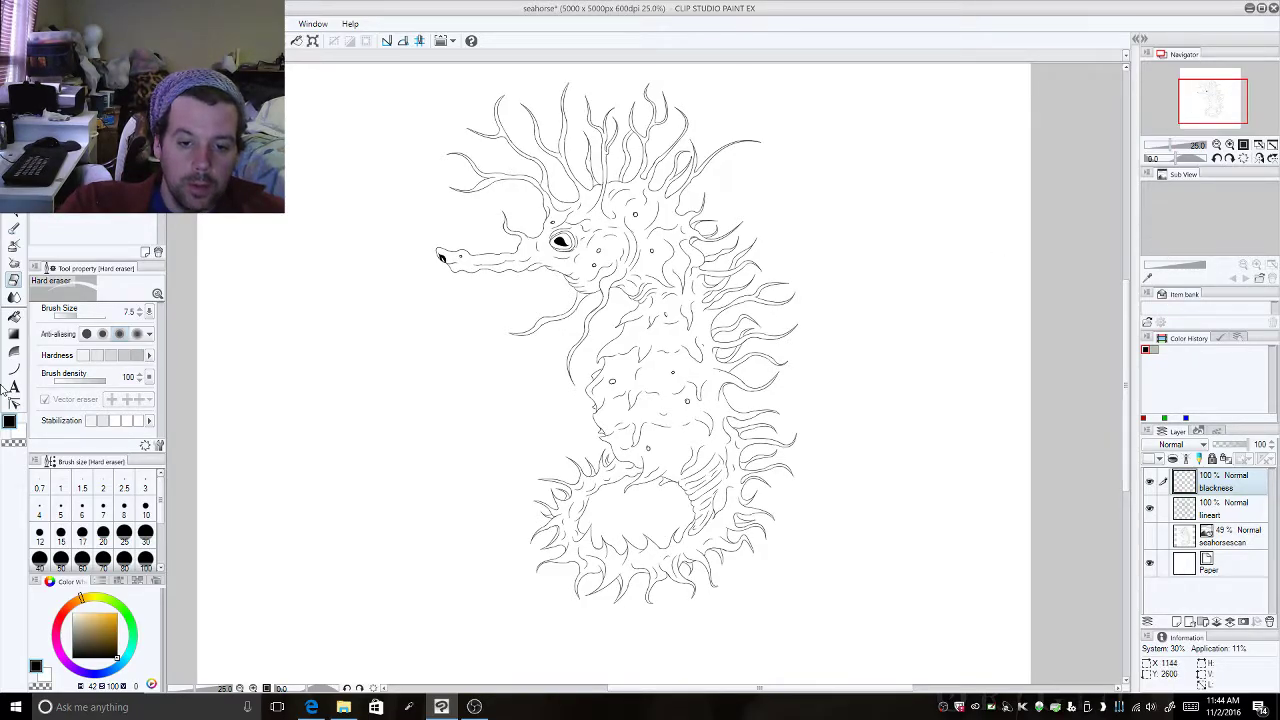
click(474, 707)
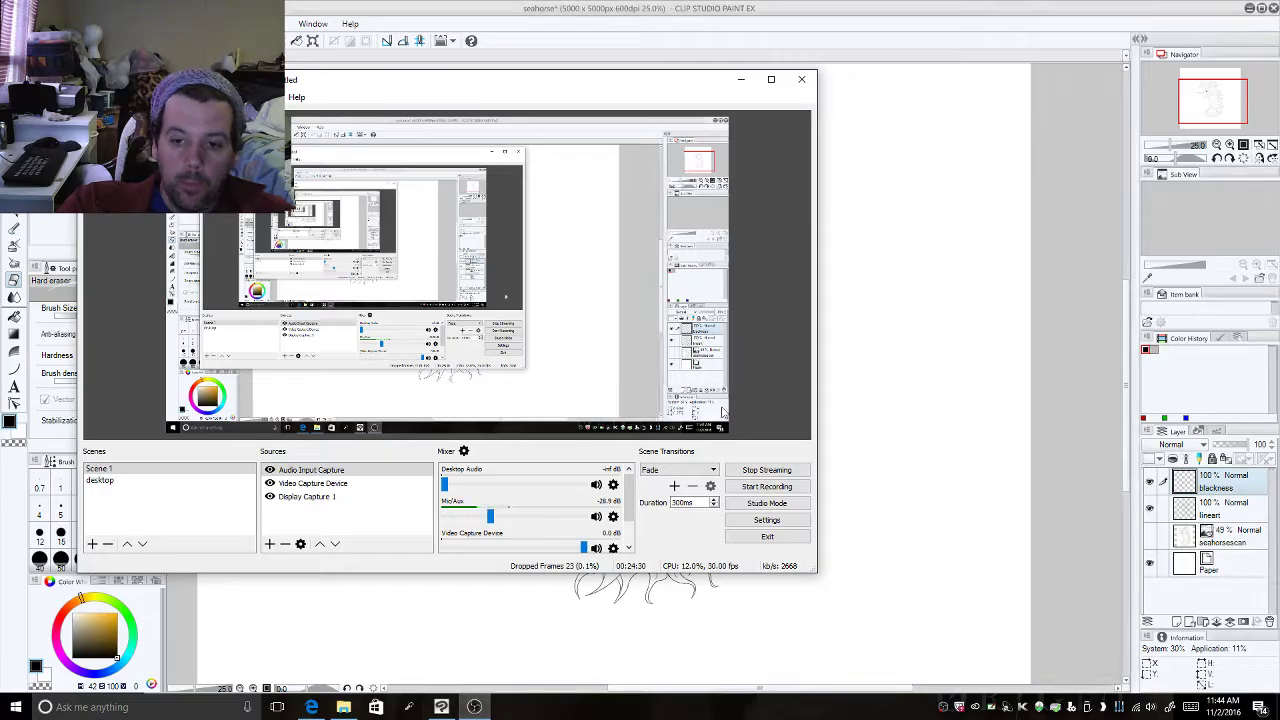